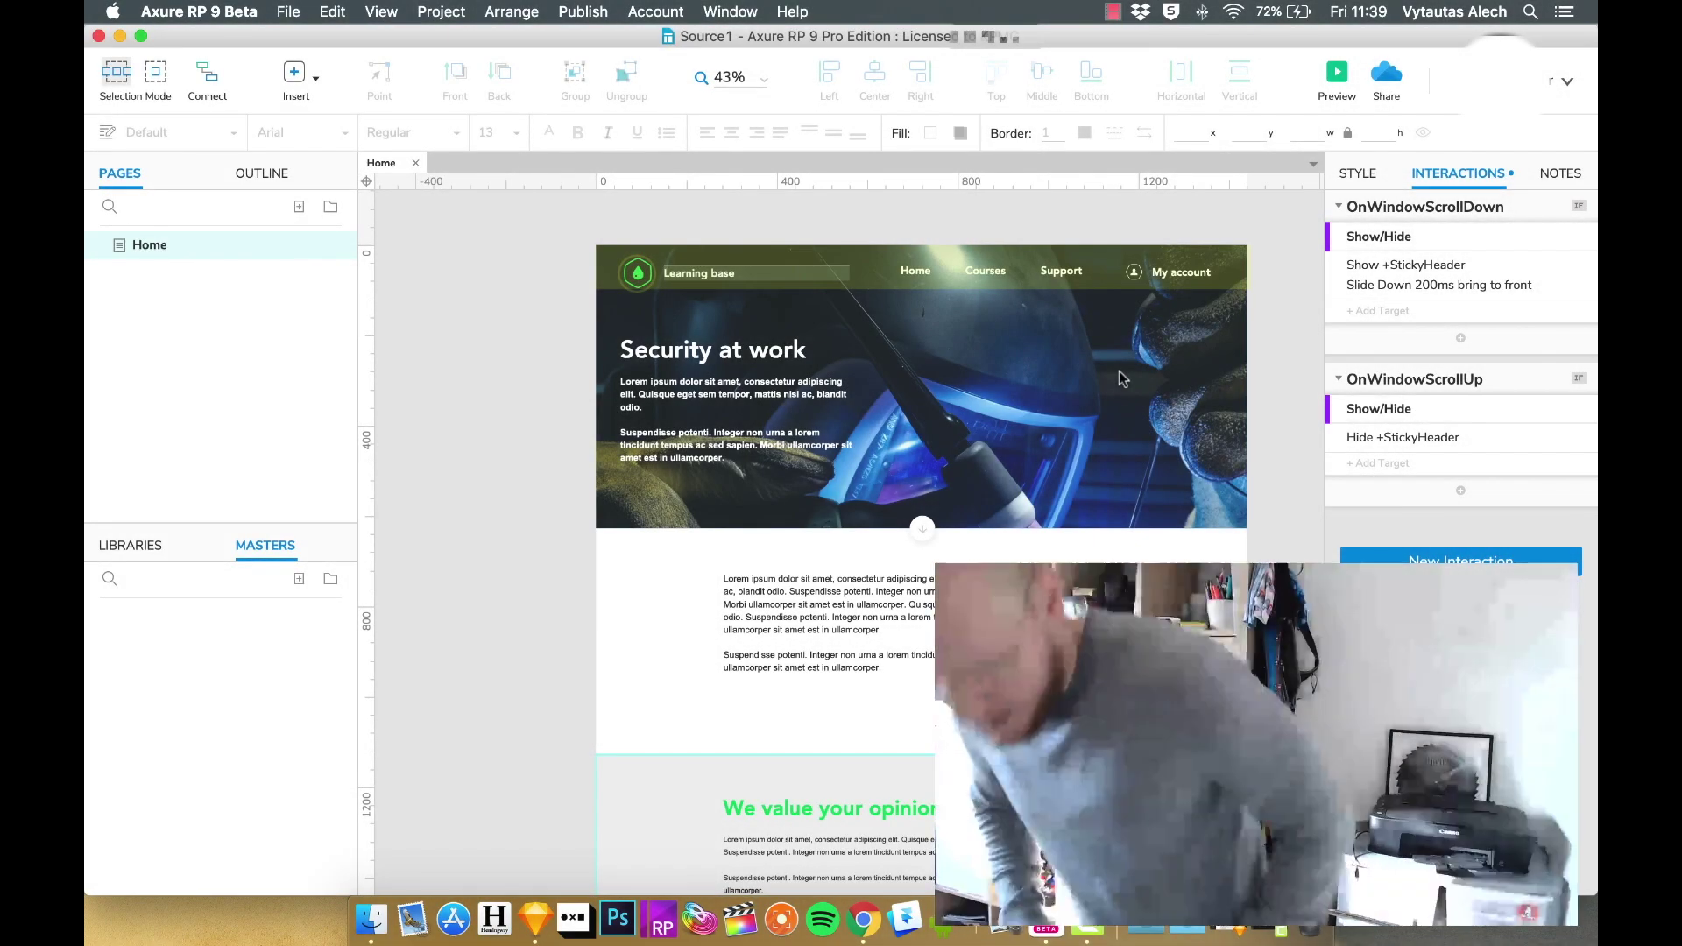
Step: Select the page's top header bar and preview the Home page prototype in Chrome
left_click(1059, 271)
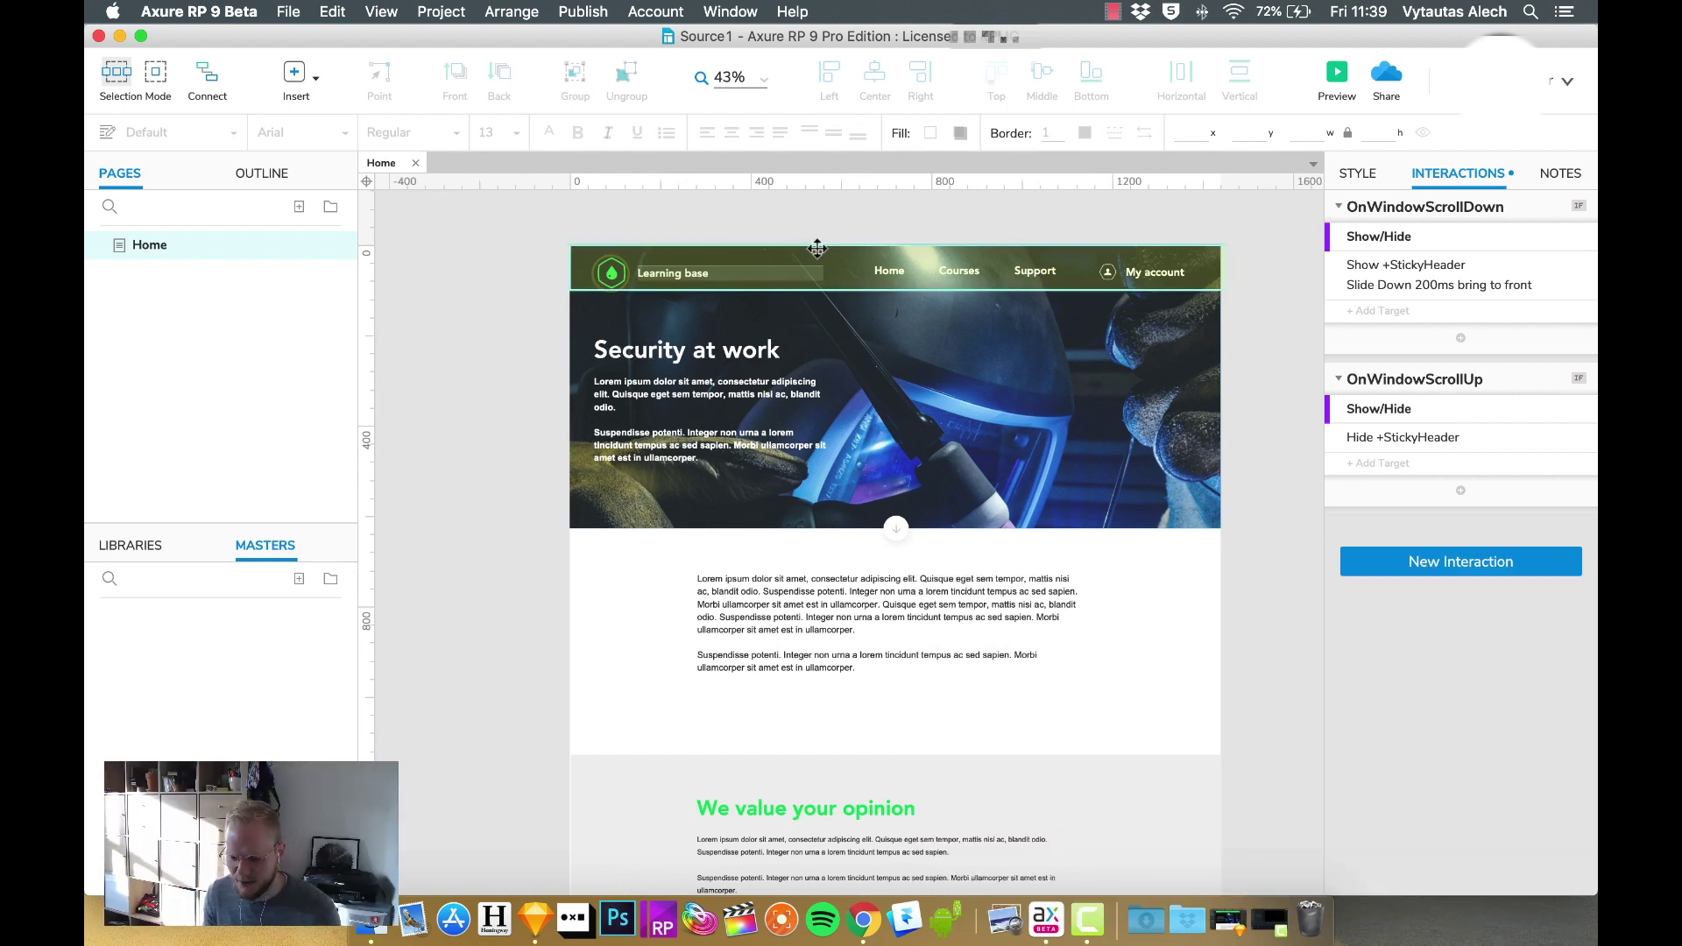
left_click(1337, 75)
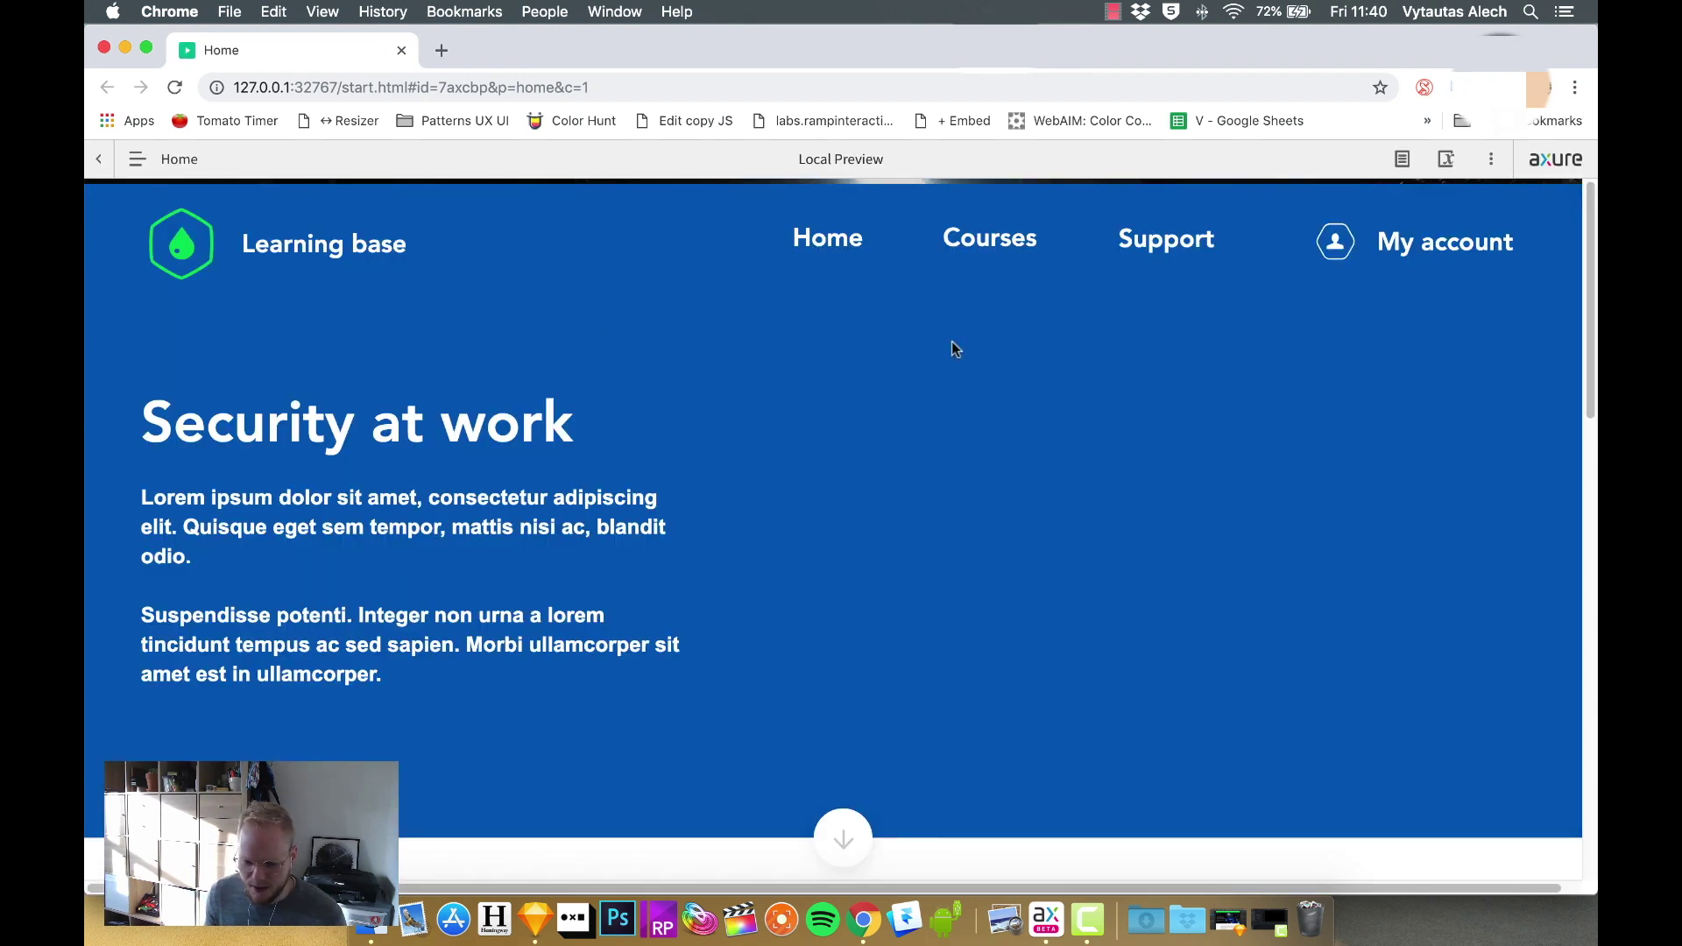
Step: Scroll the Chrome preview down and up to test the sticky header, then close it
scroll(1016, 328, "down", 5)
scroll(1016, 329, "up", 5)
scroll(1016, 328, "down", 10)
scroll(1016, 328, "up", 10)
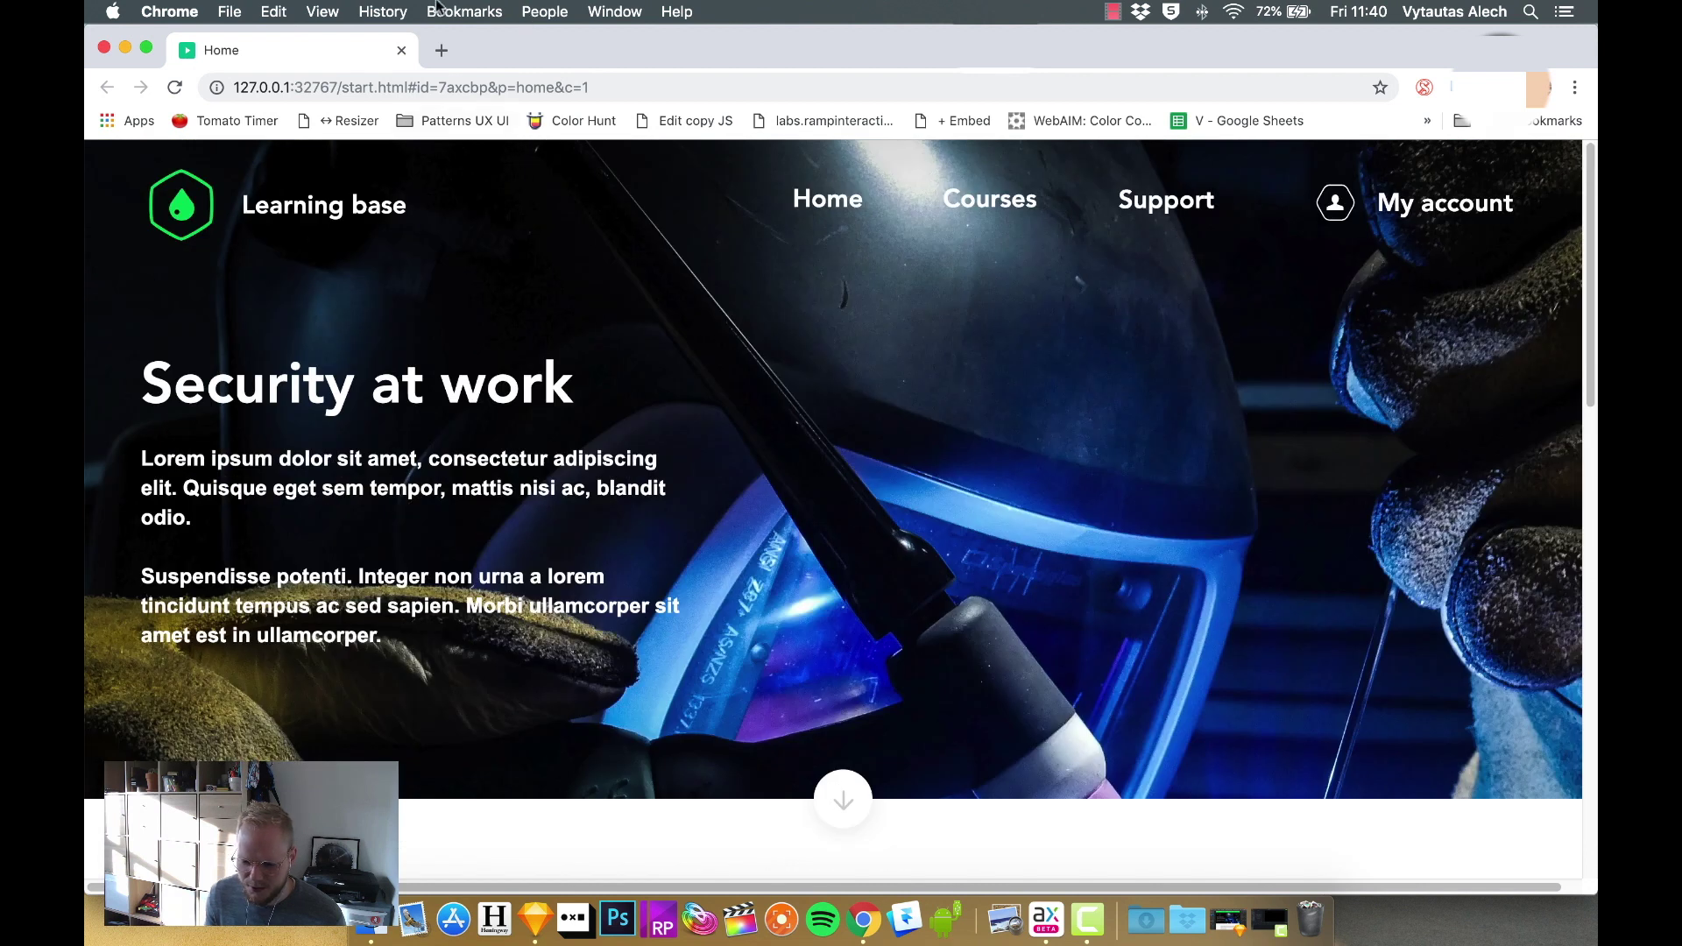
left_click(401, 50)
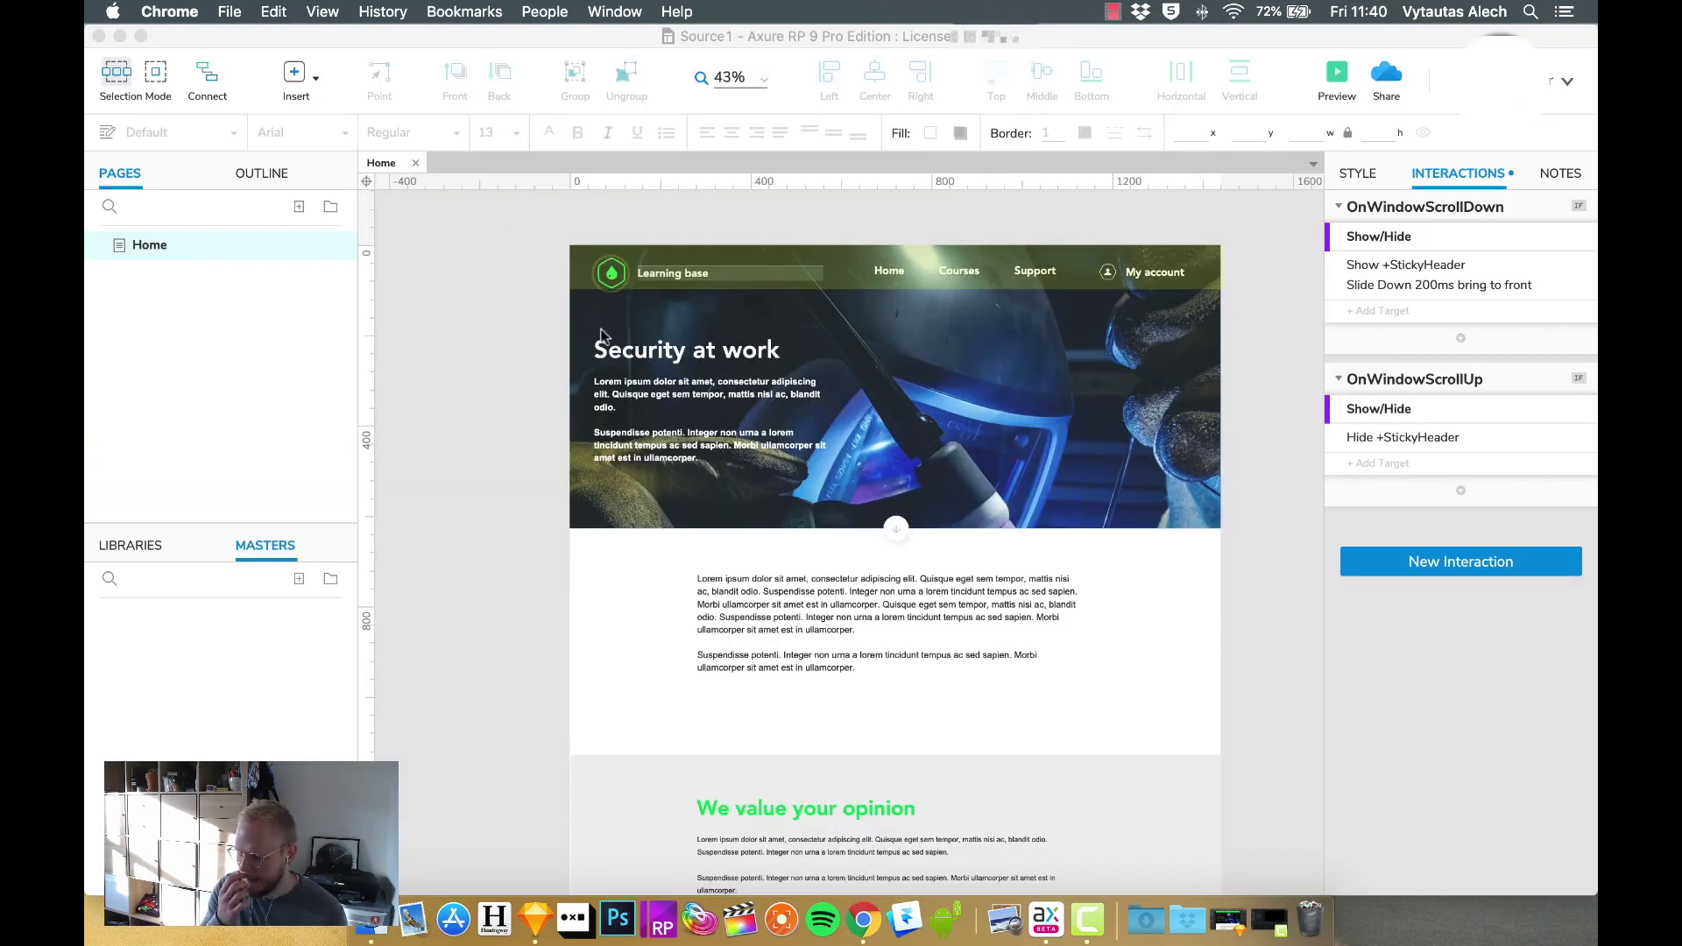
Step: Back in the editor, locate the scroll-down arrow icon beneath the hero image
left_click(895, 525)
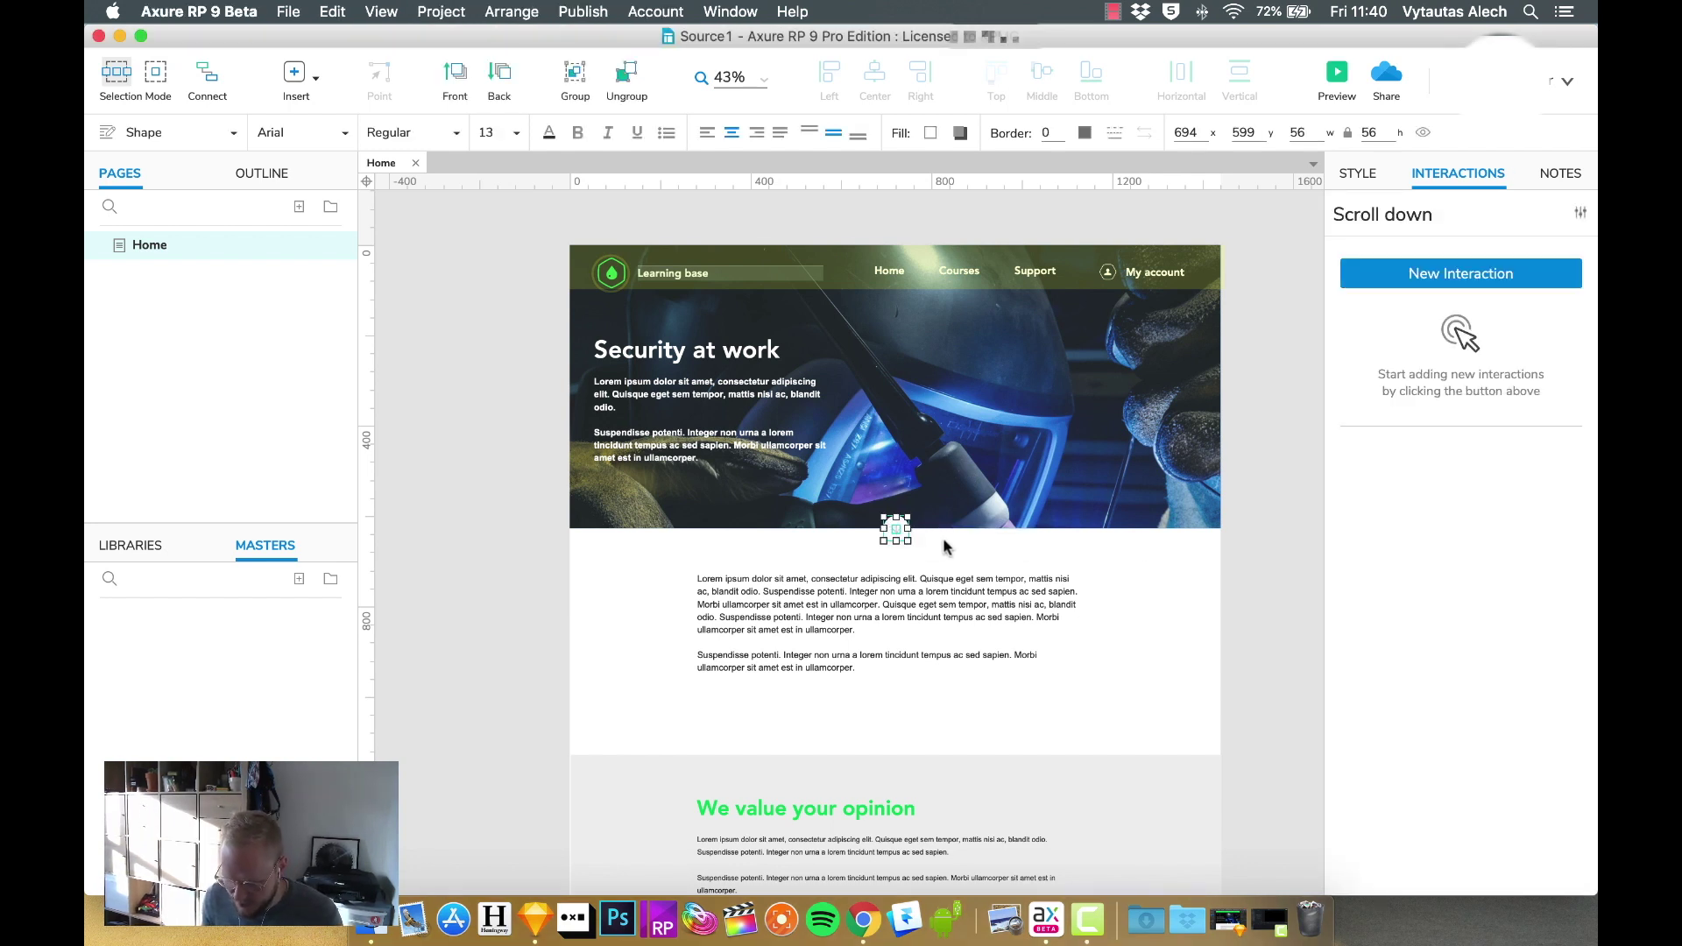
left_click(1261, 563)
scroll(886, 552, "up", 3)
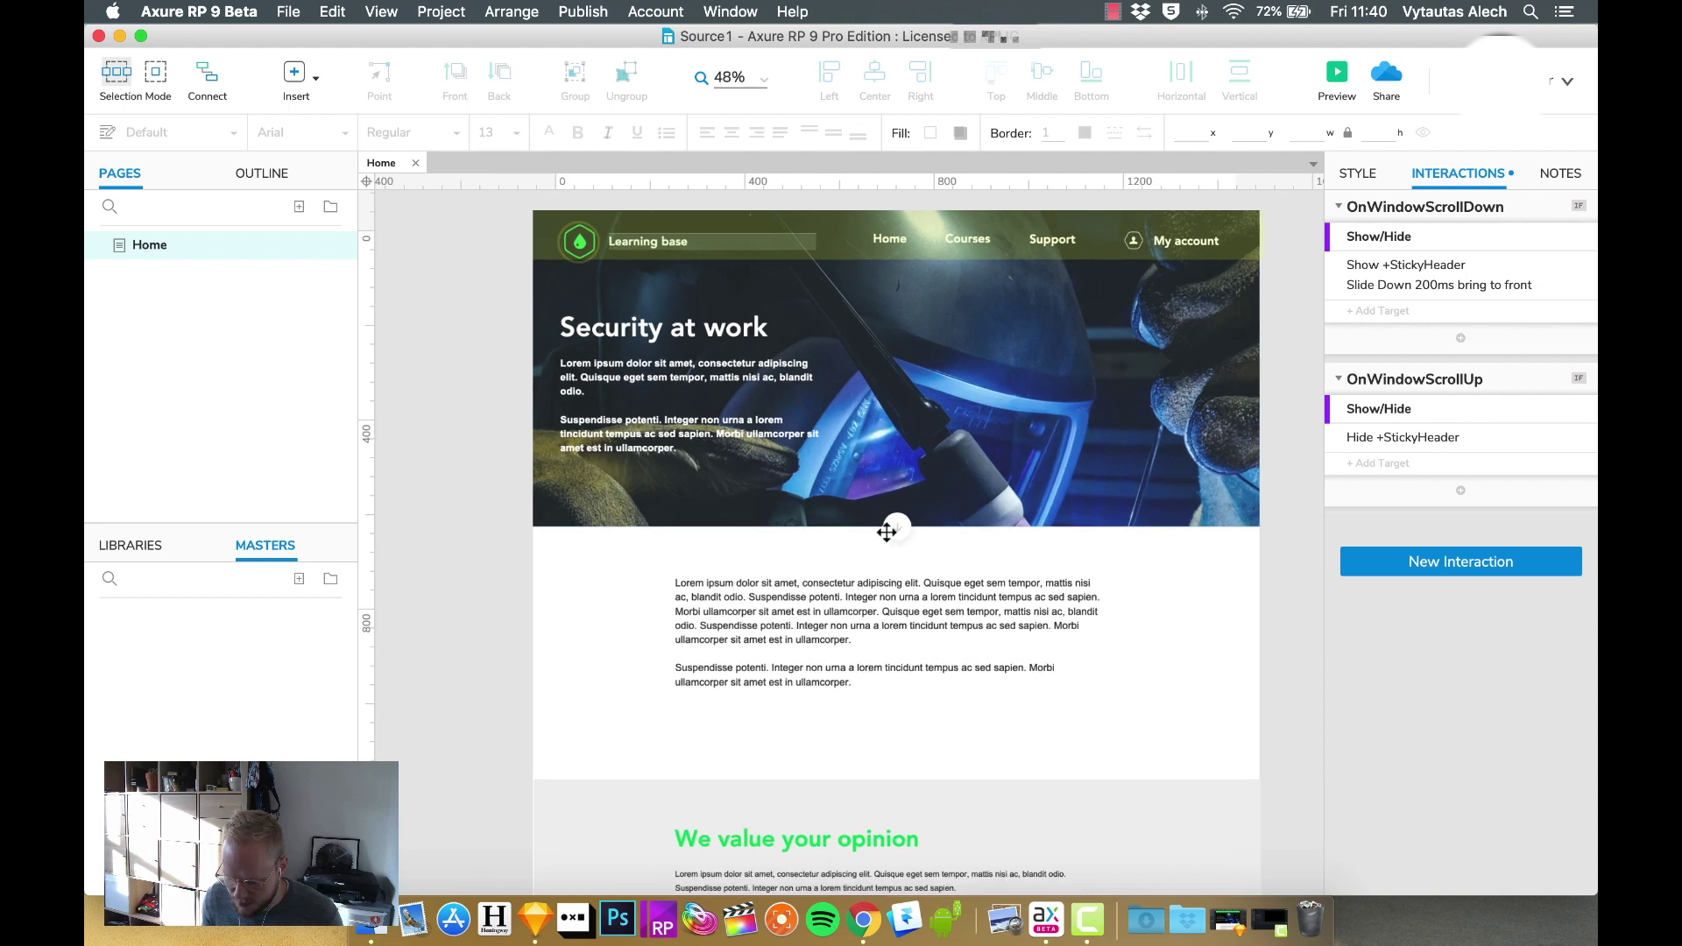
scroll(885, 532, "up", 4)
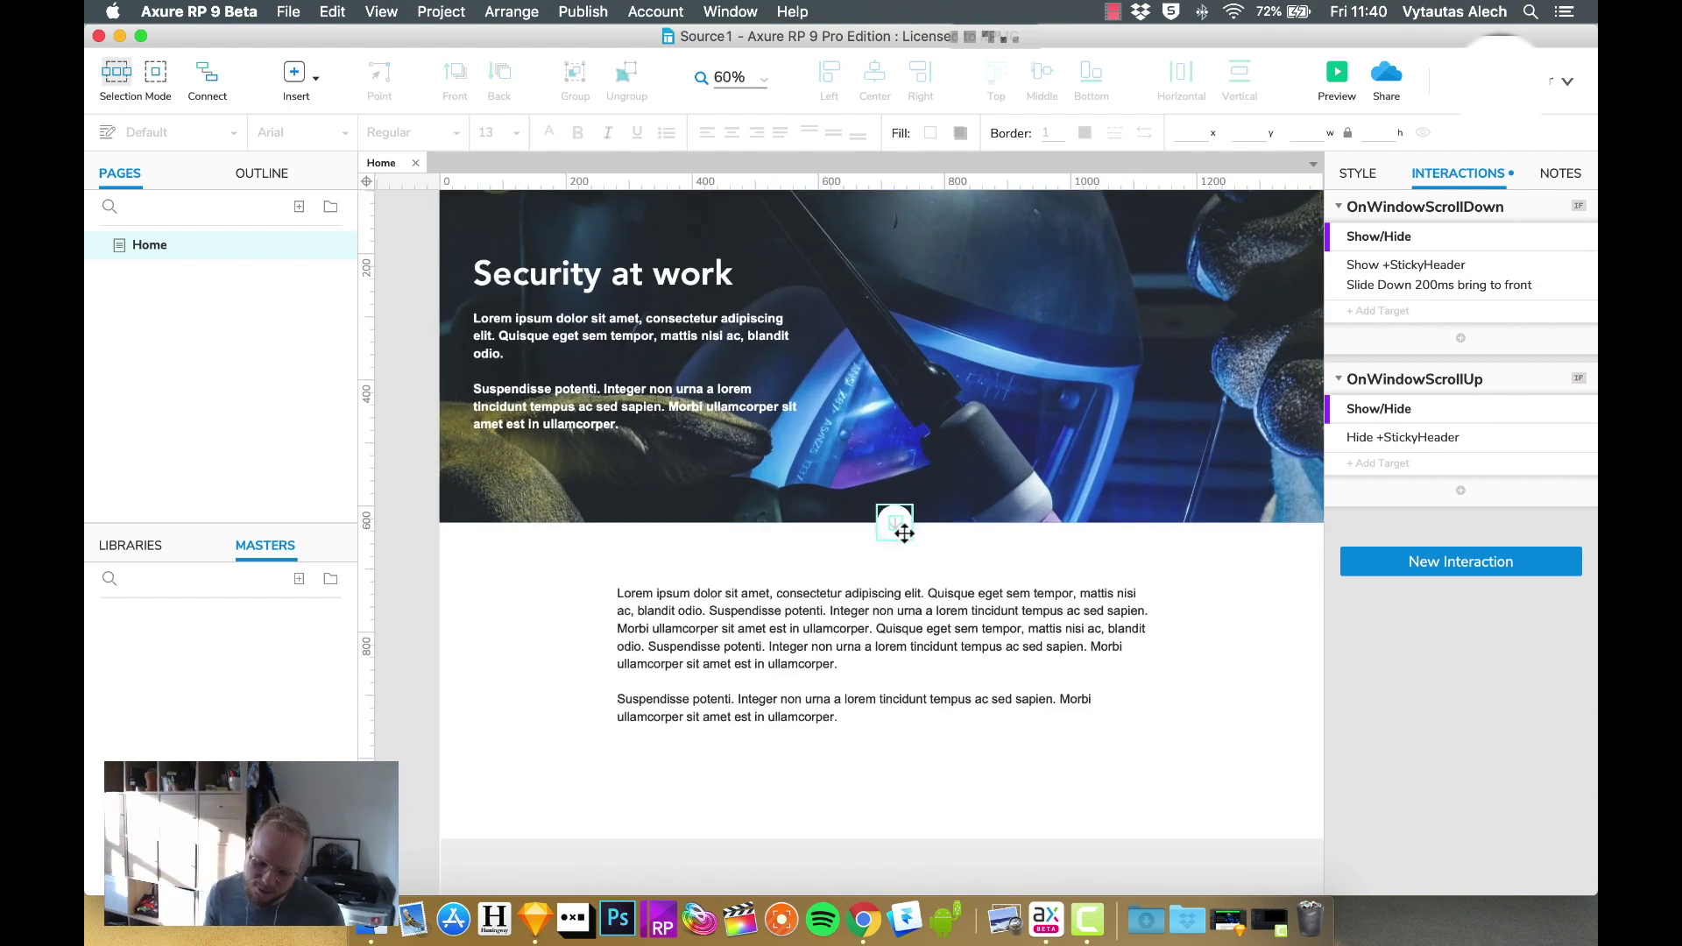
scroll(964, 593, "down", 5)
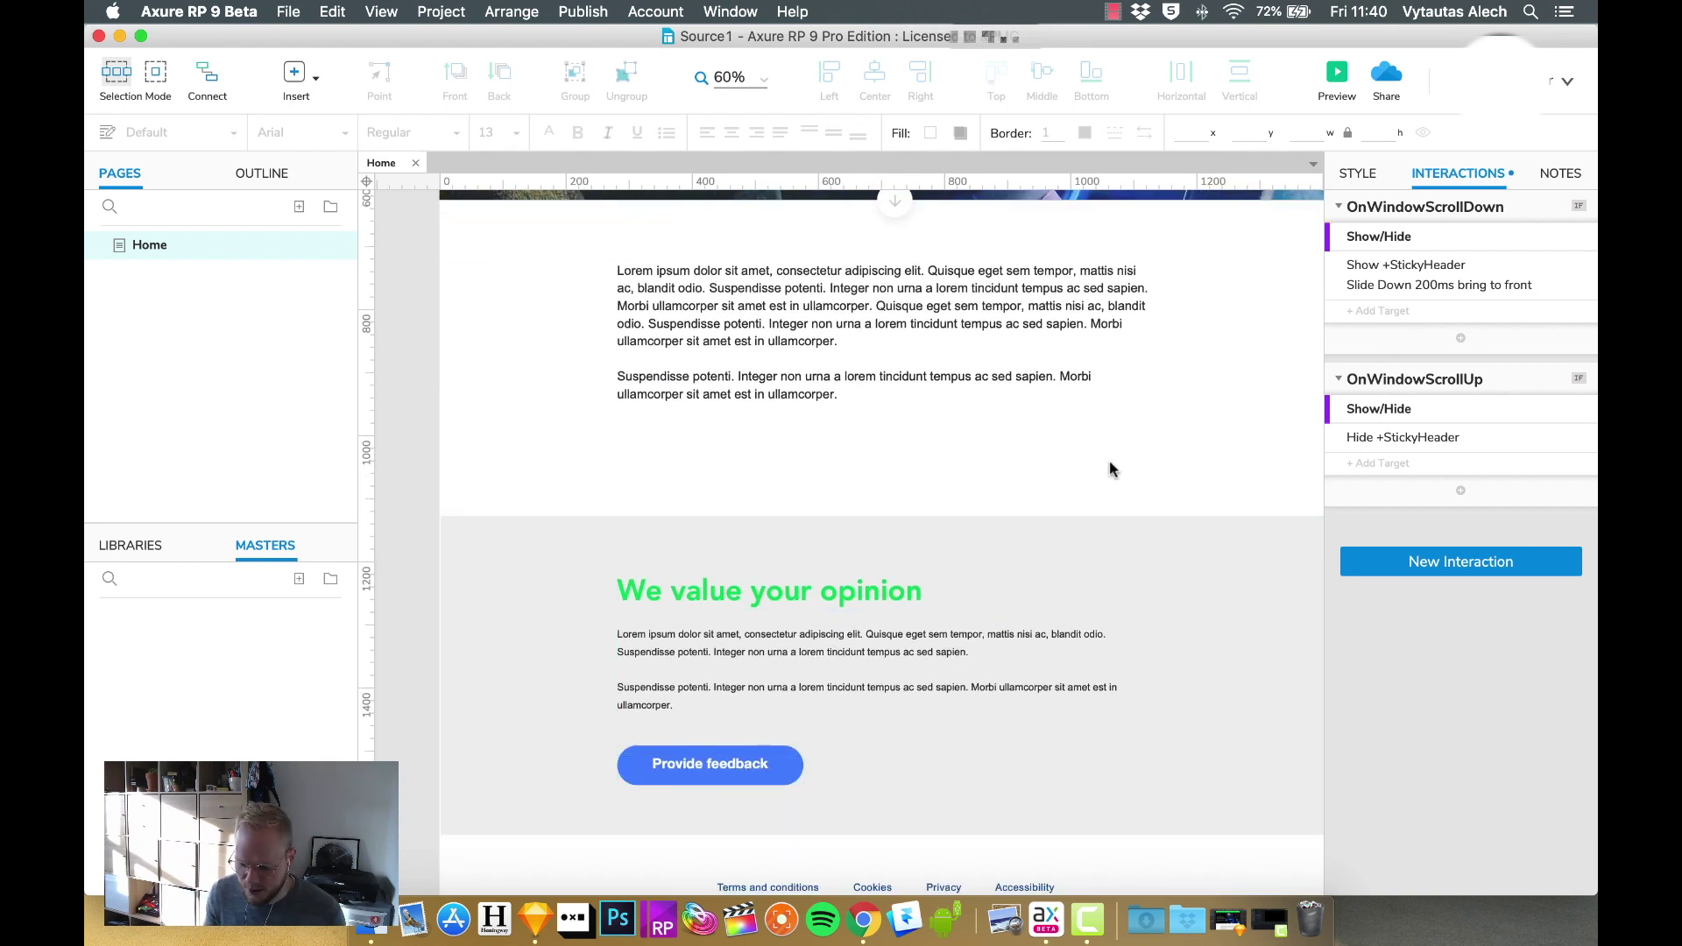
scroll(1109, 462, "up", 3)
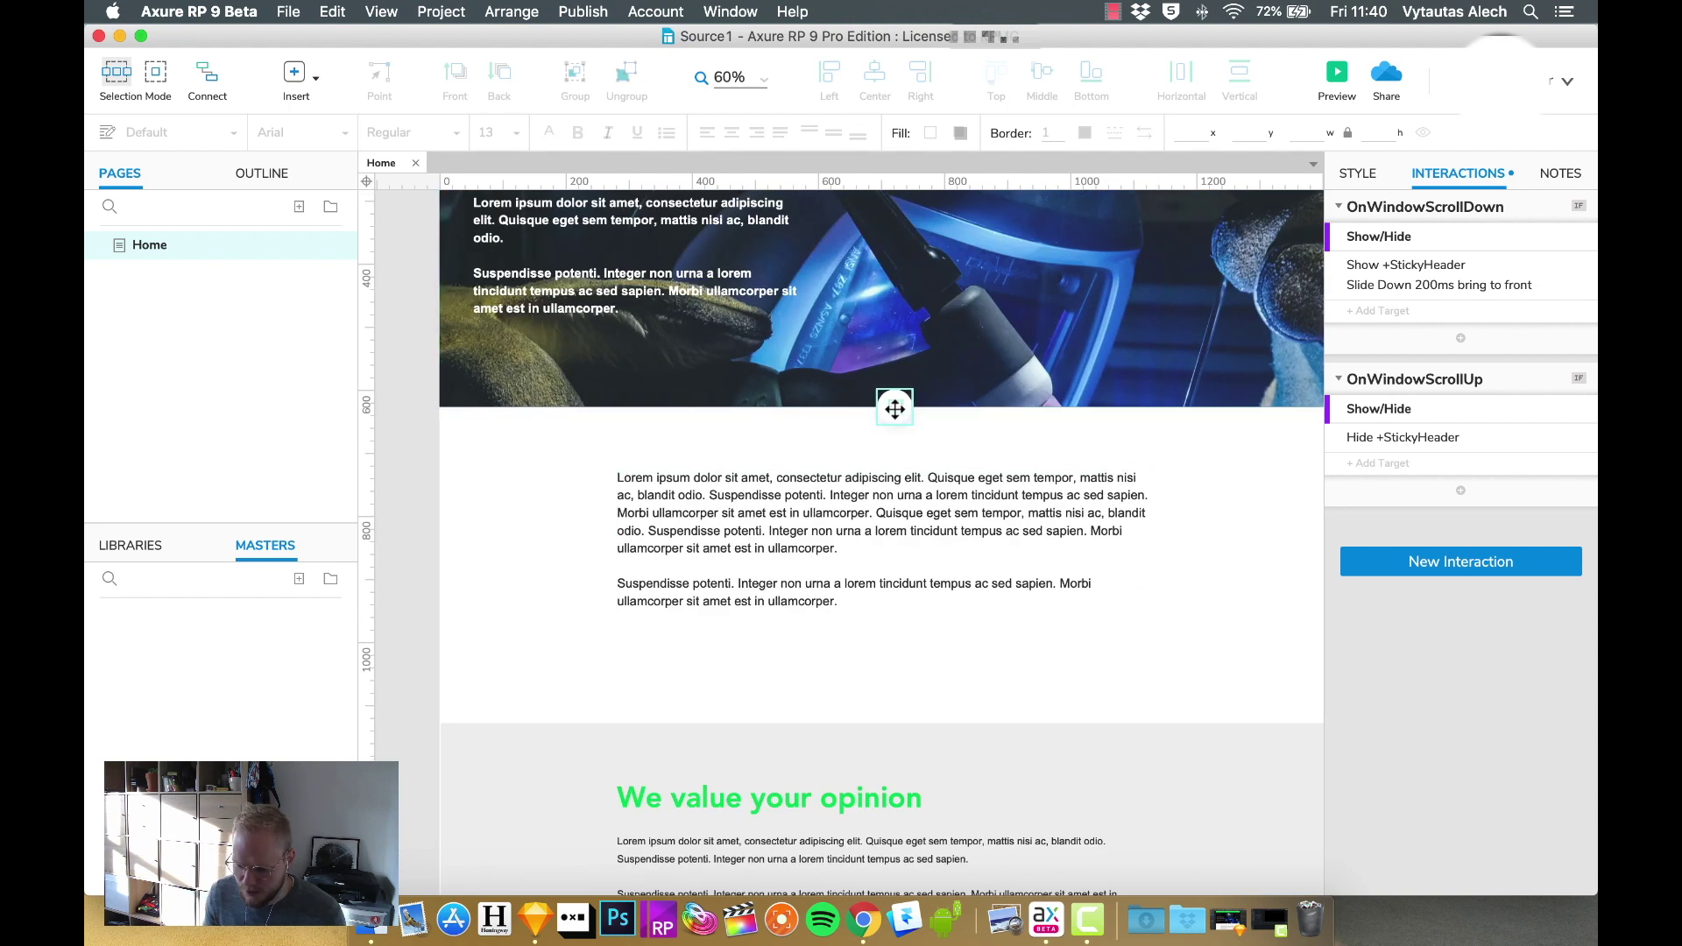
Step: Convert the round scroll-down icon into a dynamic panel named '+Arrow down'
left_click(895, 407)
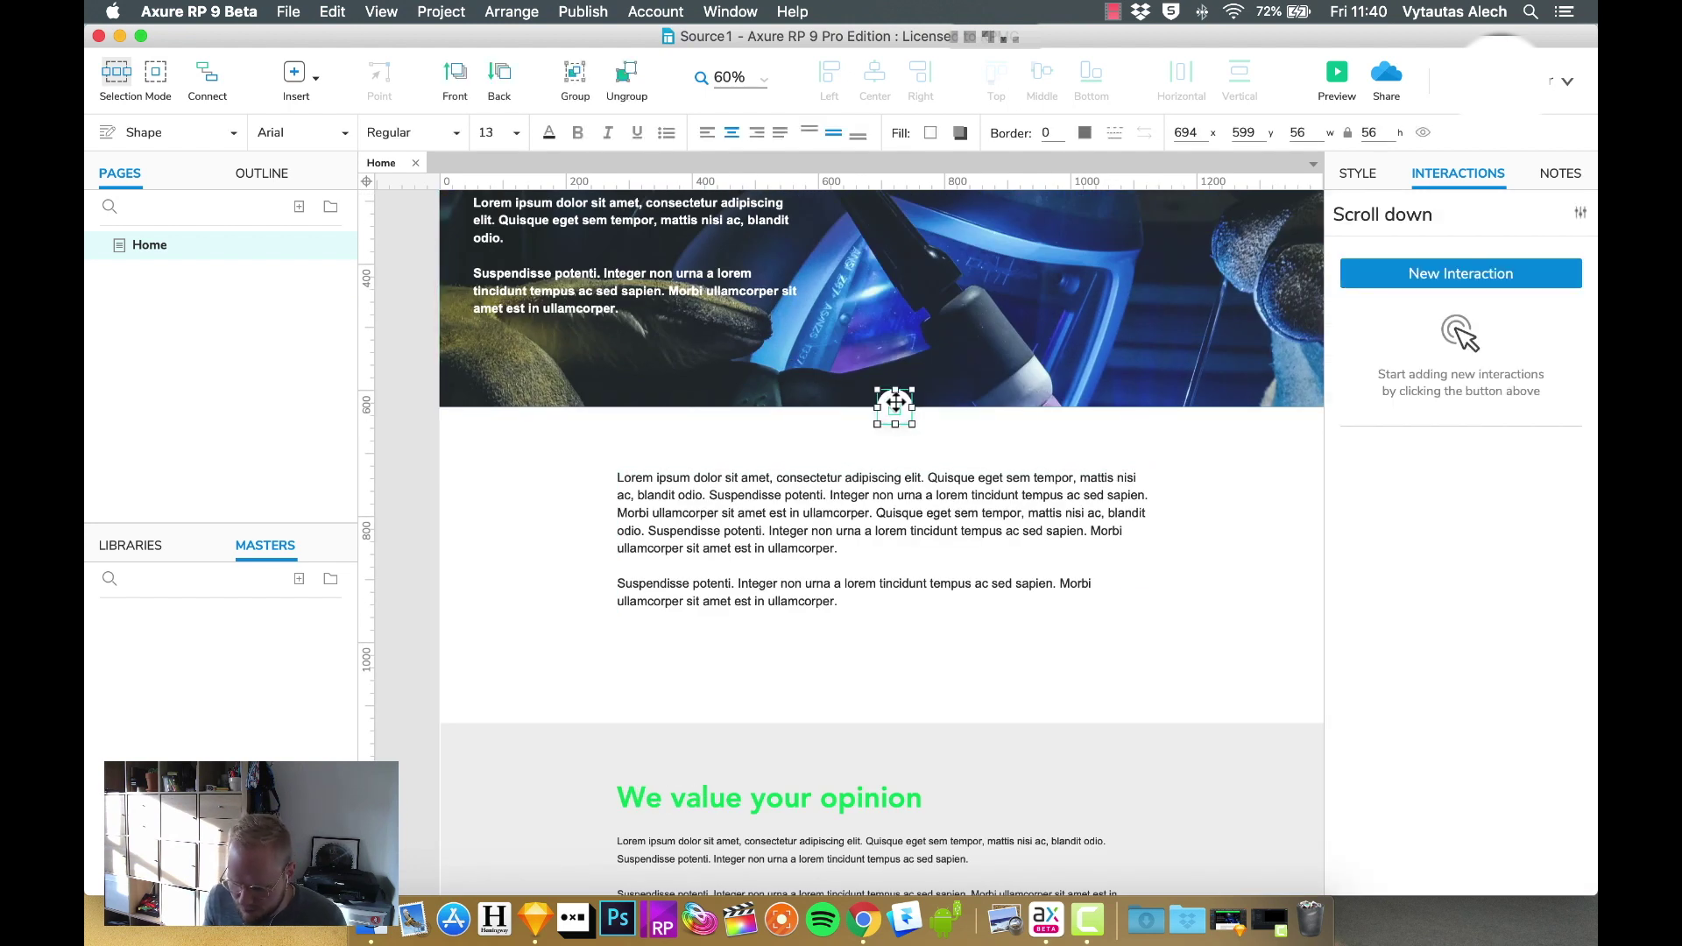
right_click(897, 403)
left_click(1005, 807)
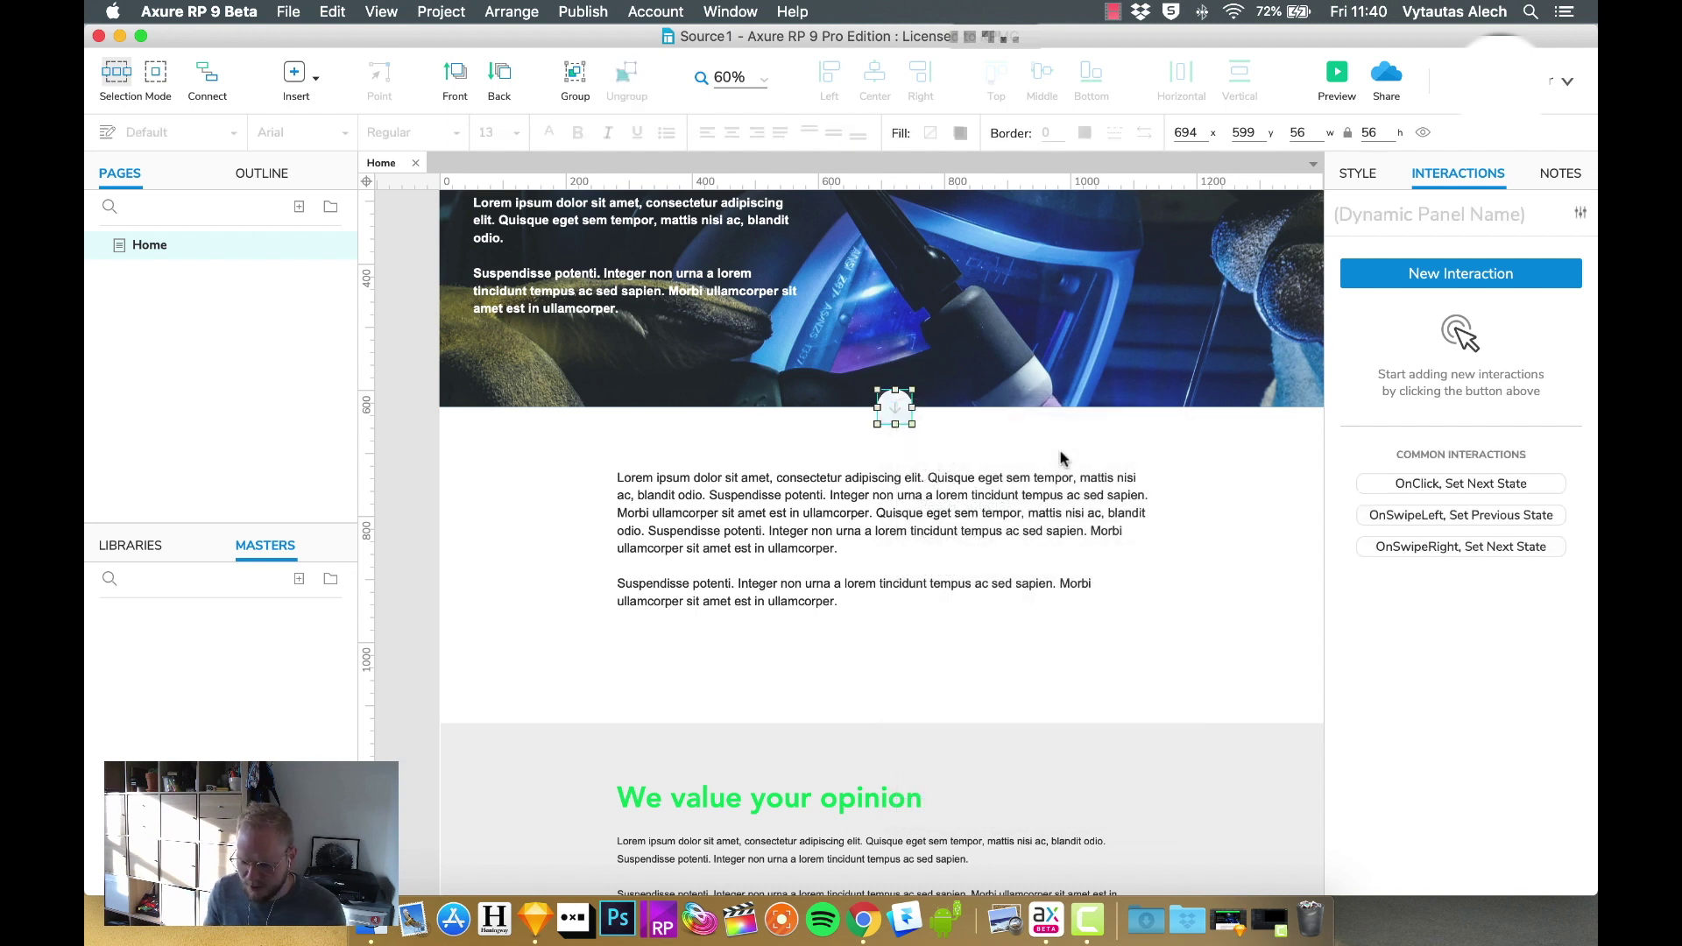
left_click(1354, 208)
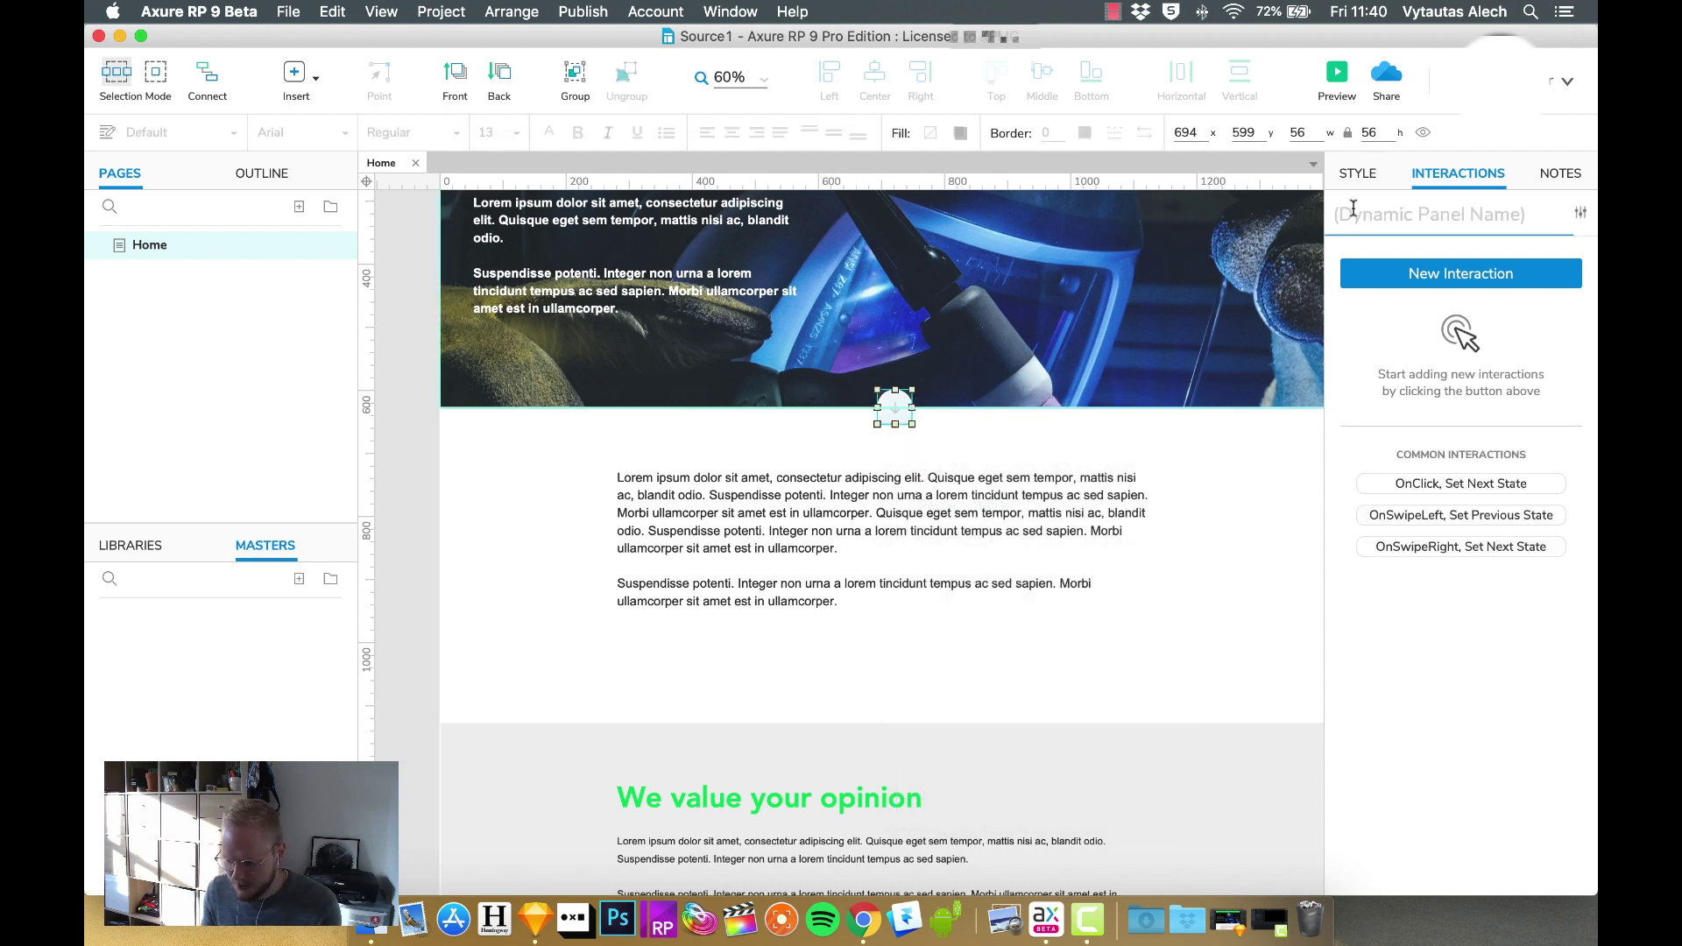
left_click(1338, 214)
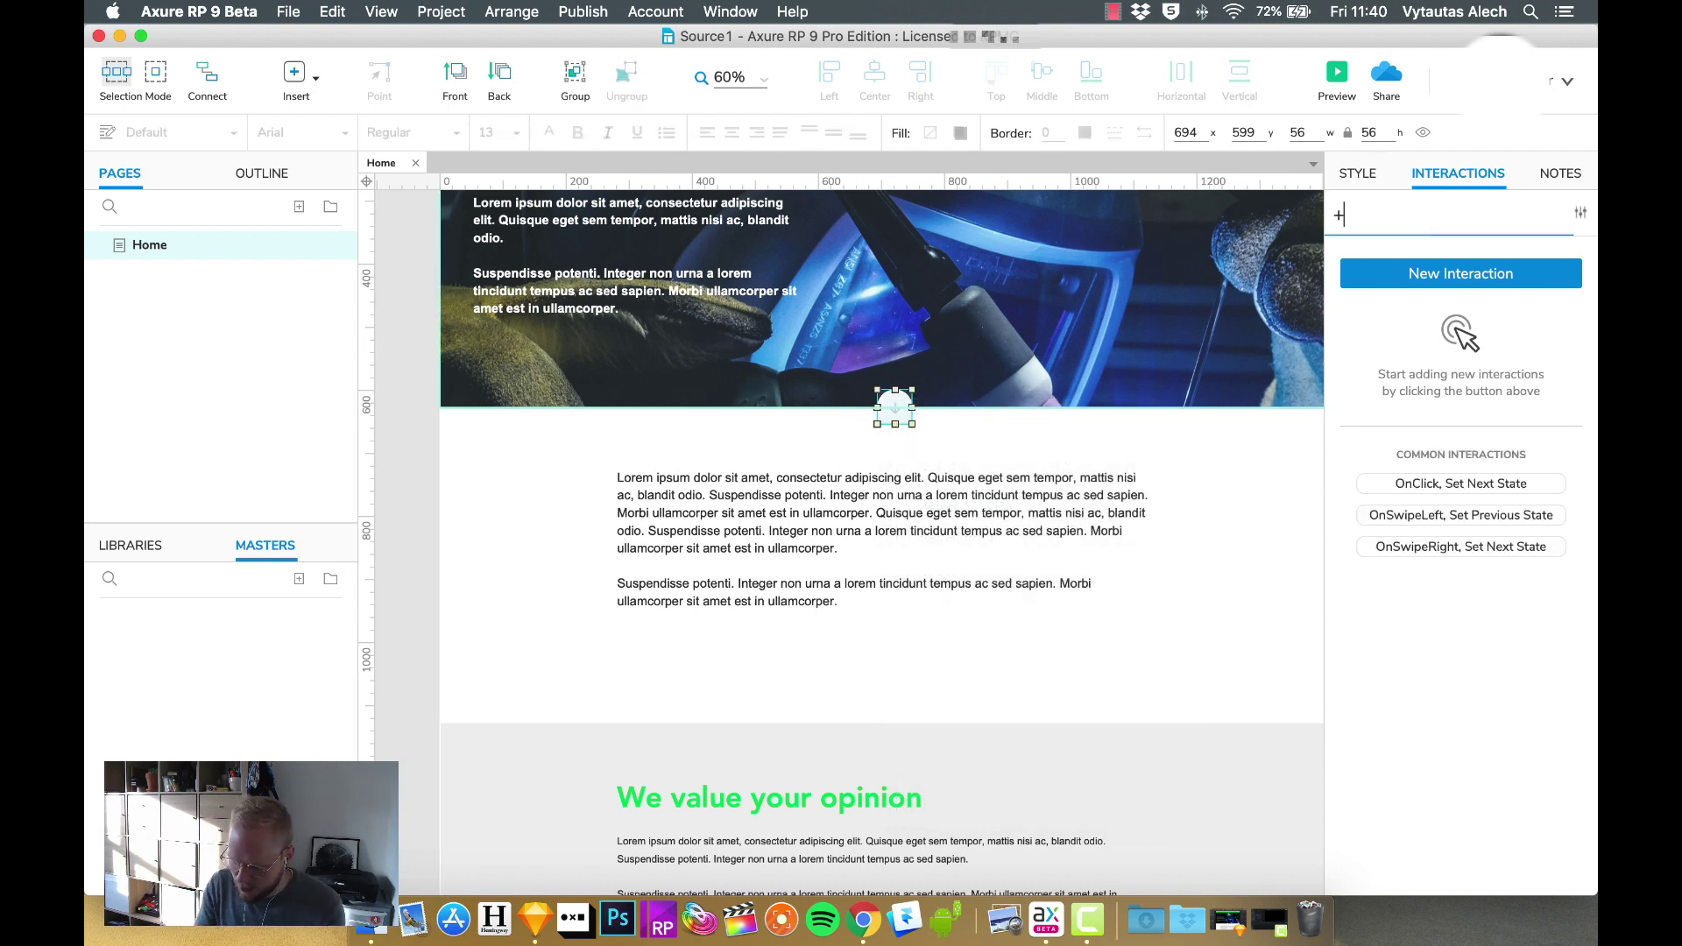
type("+Arrow down")
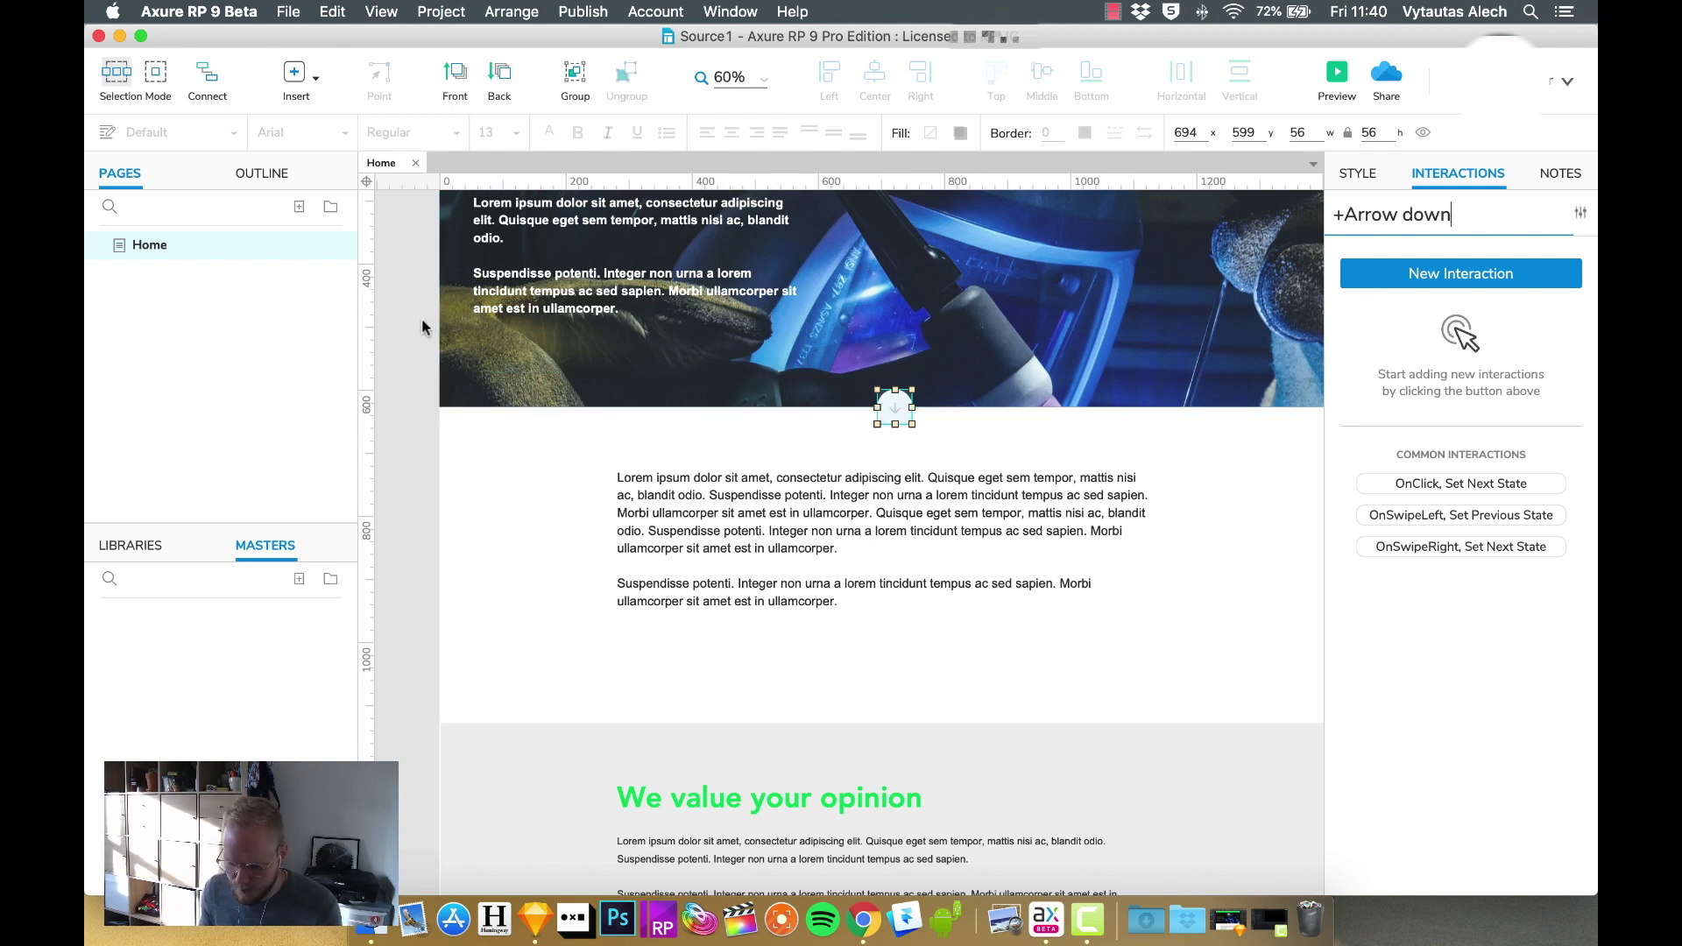
left_click(876, 442)
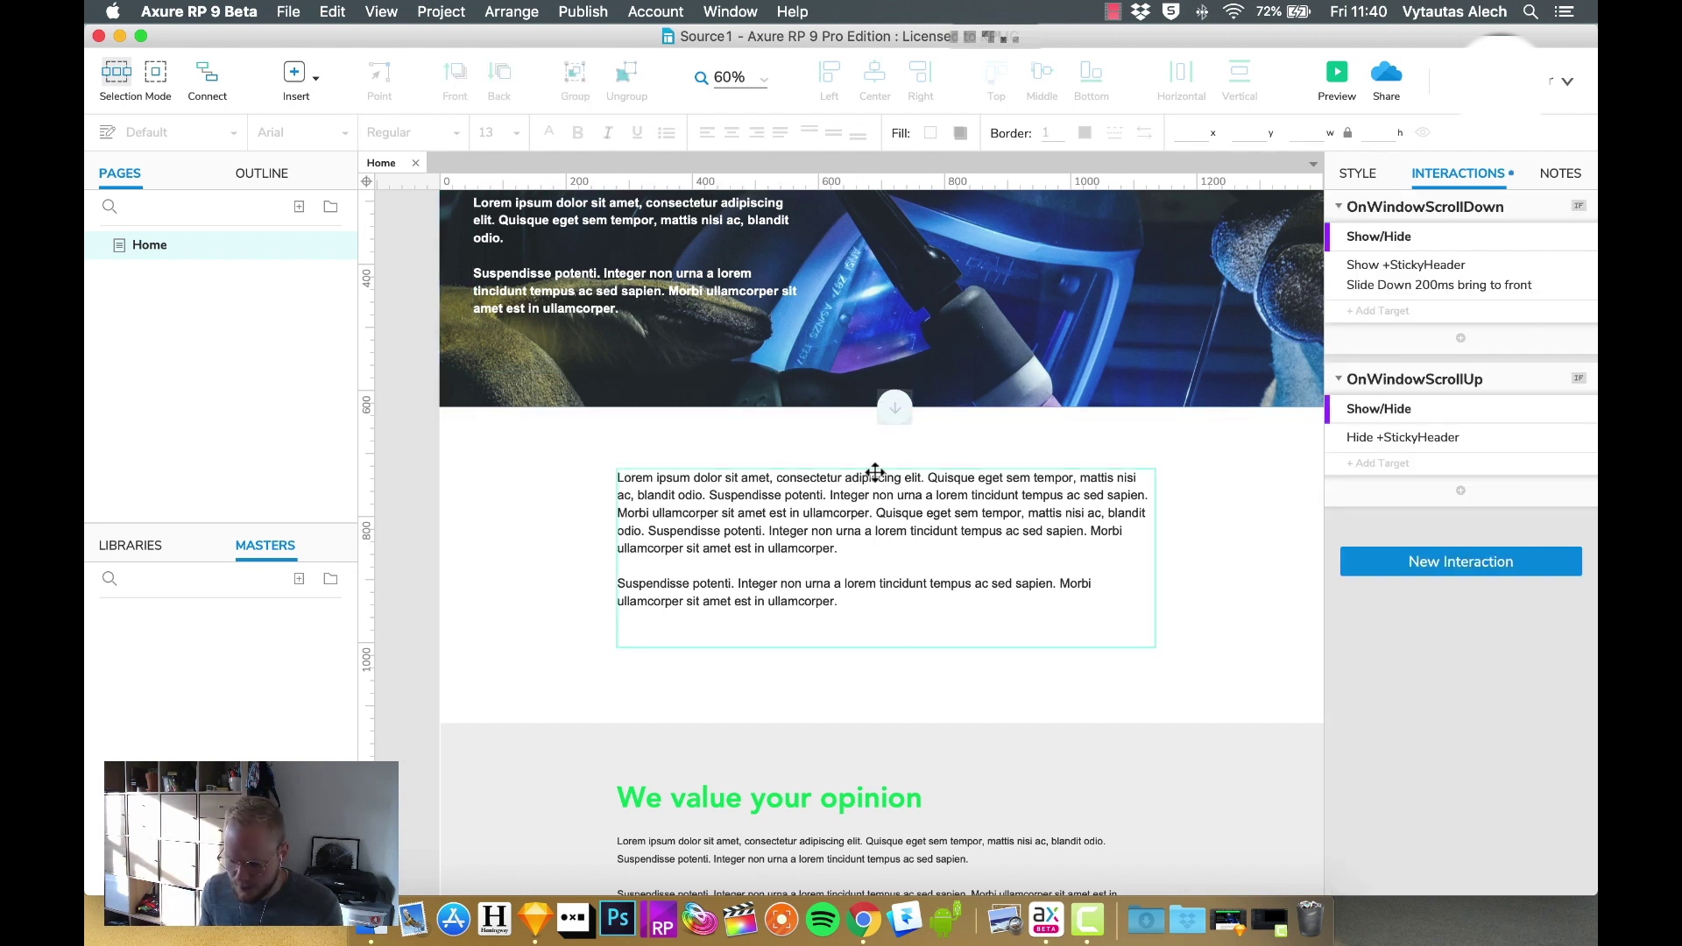
Step: Check the new +Arrow down panel on the canvas, then clear the selection
scroll(902, 460, "down", 1)
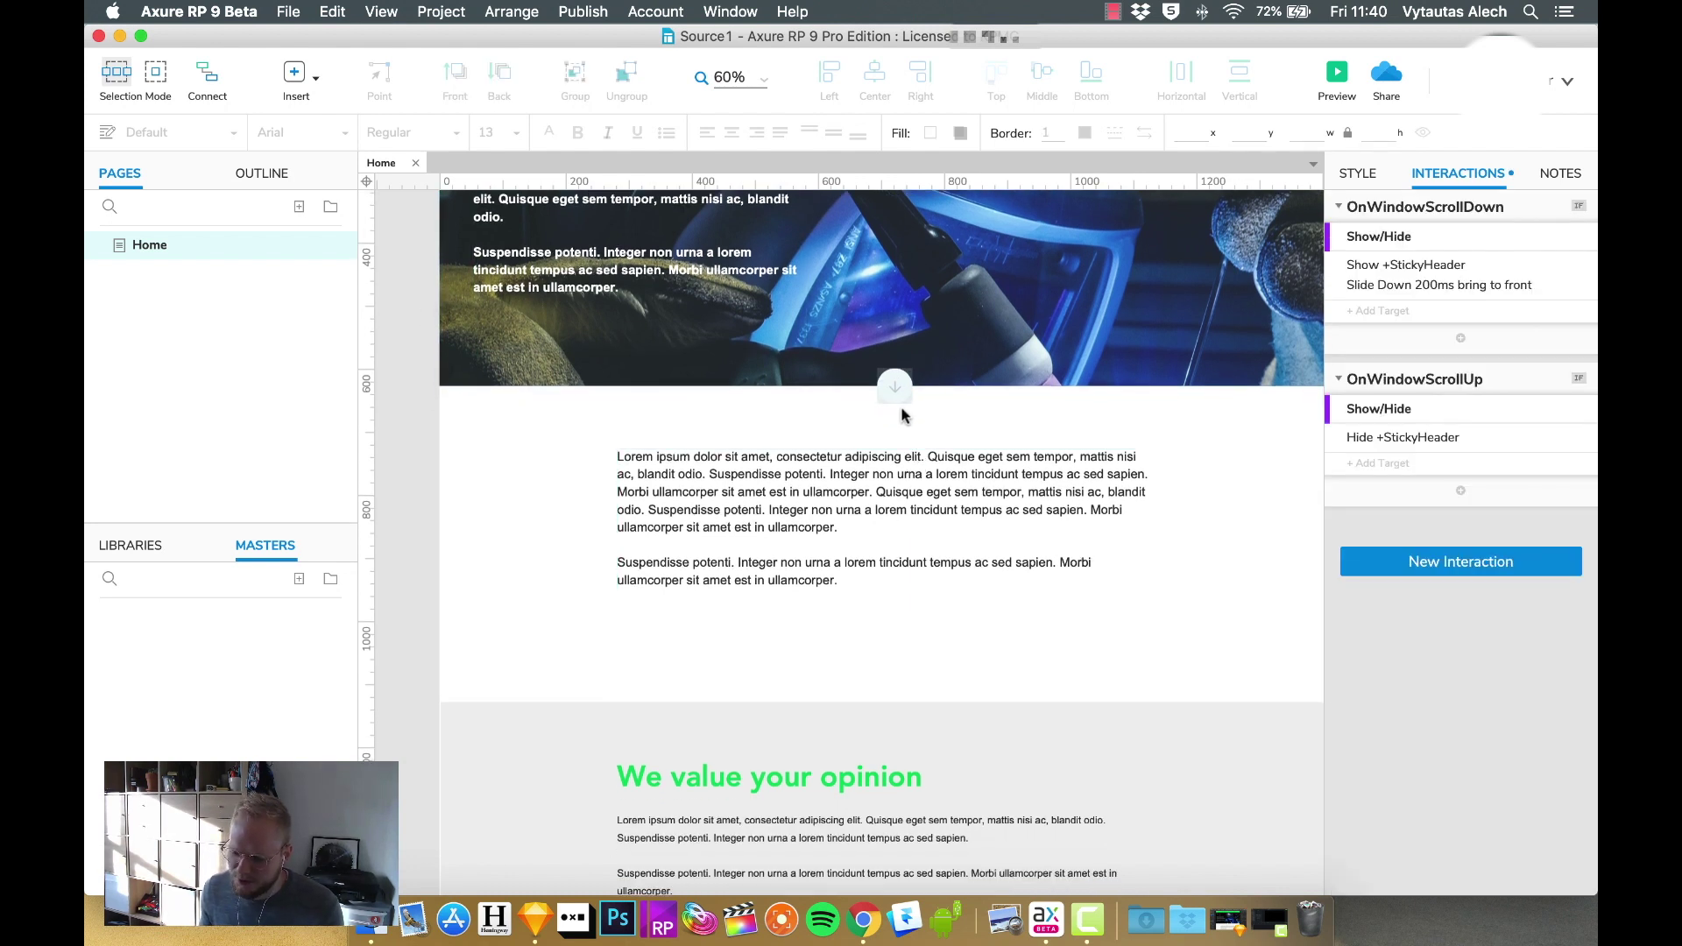
left_click(899, 390)
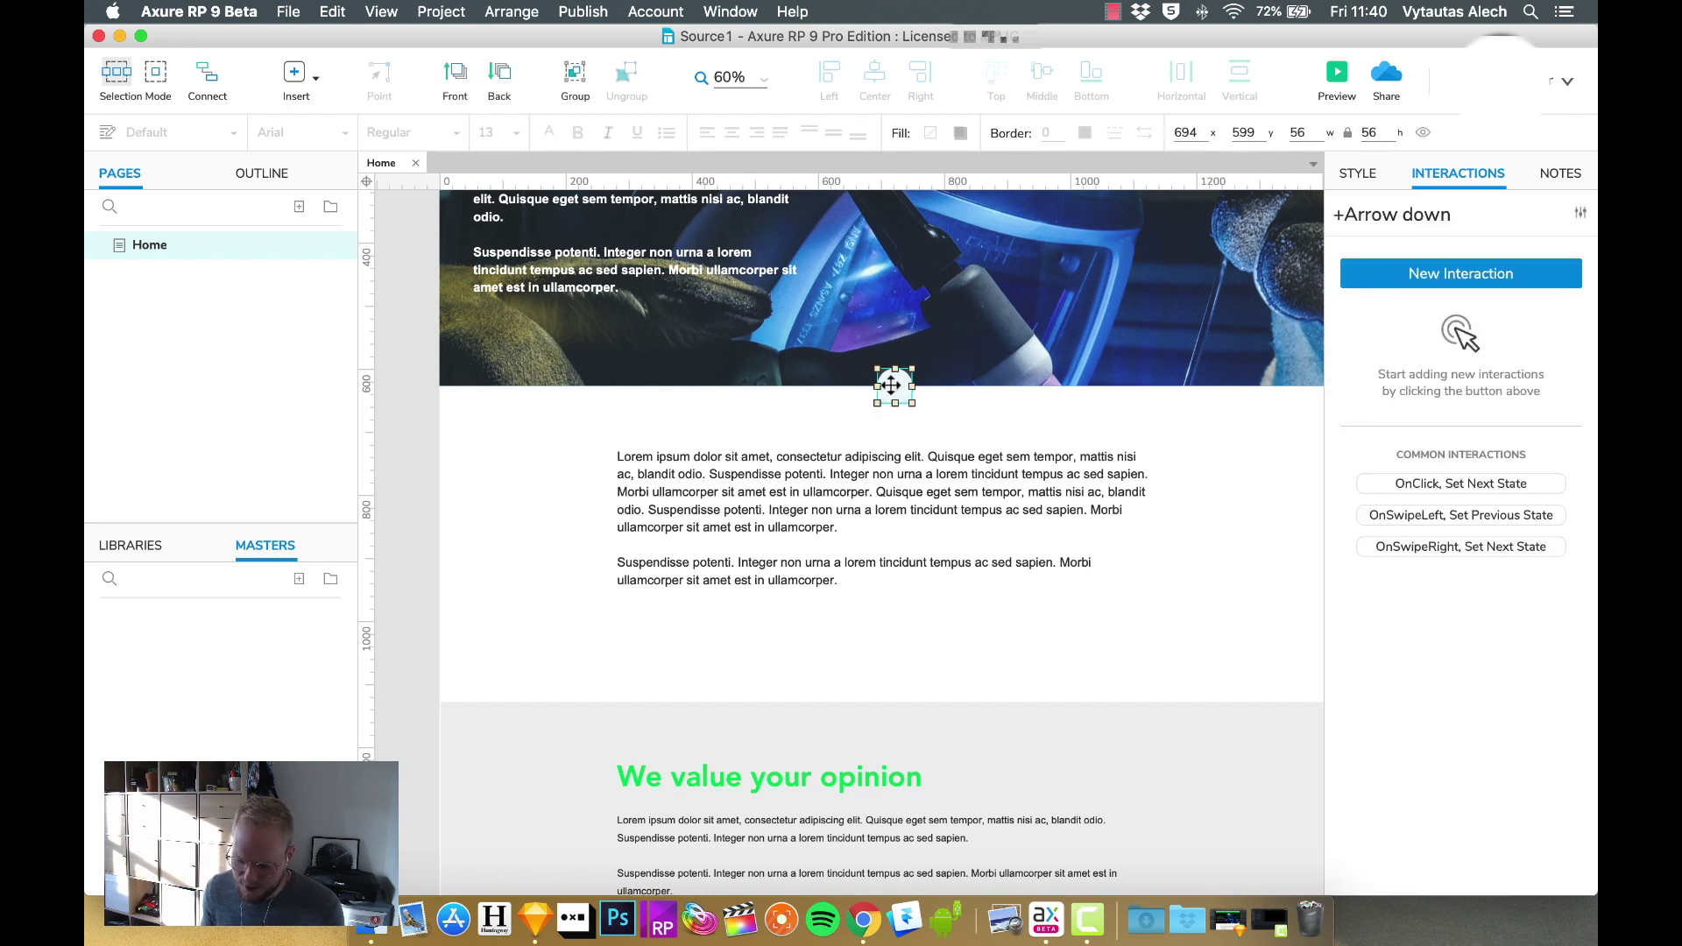
scroll(884, 386, "down", 6)
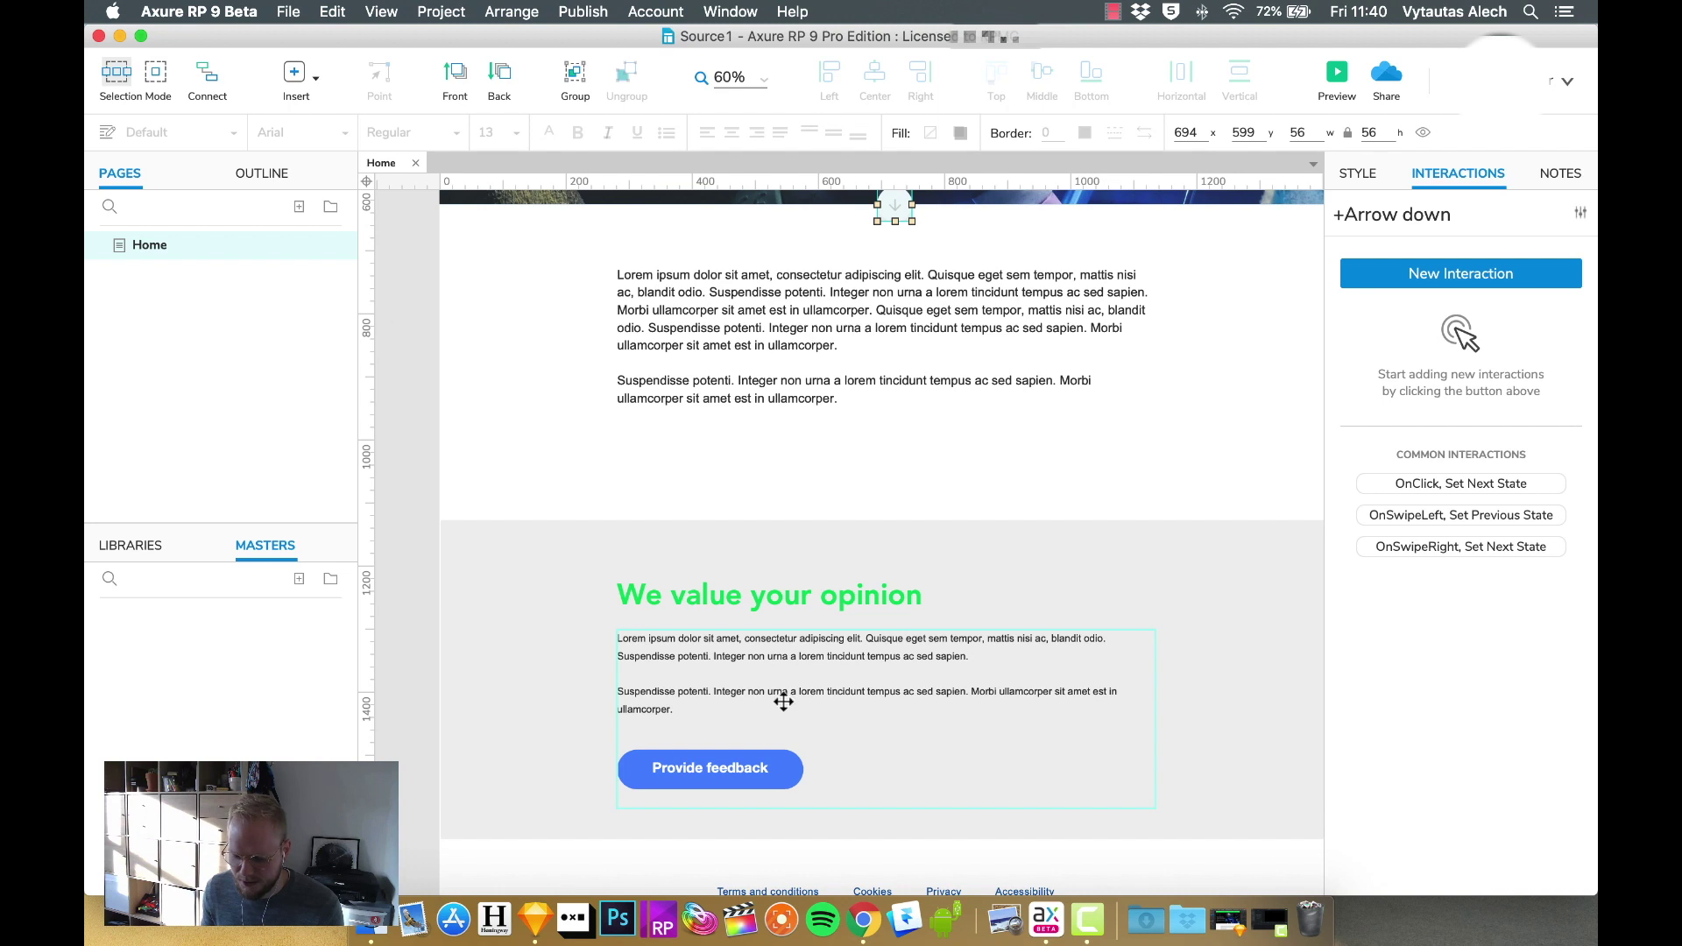
left_click(412, 311)
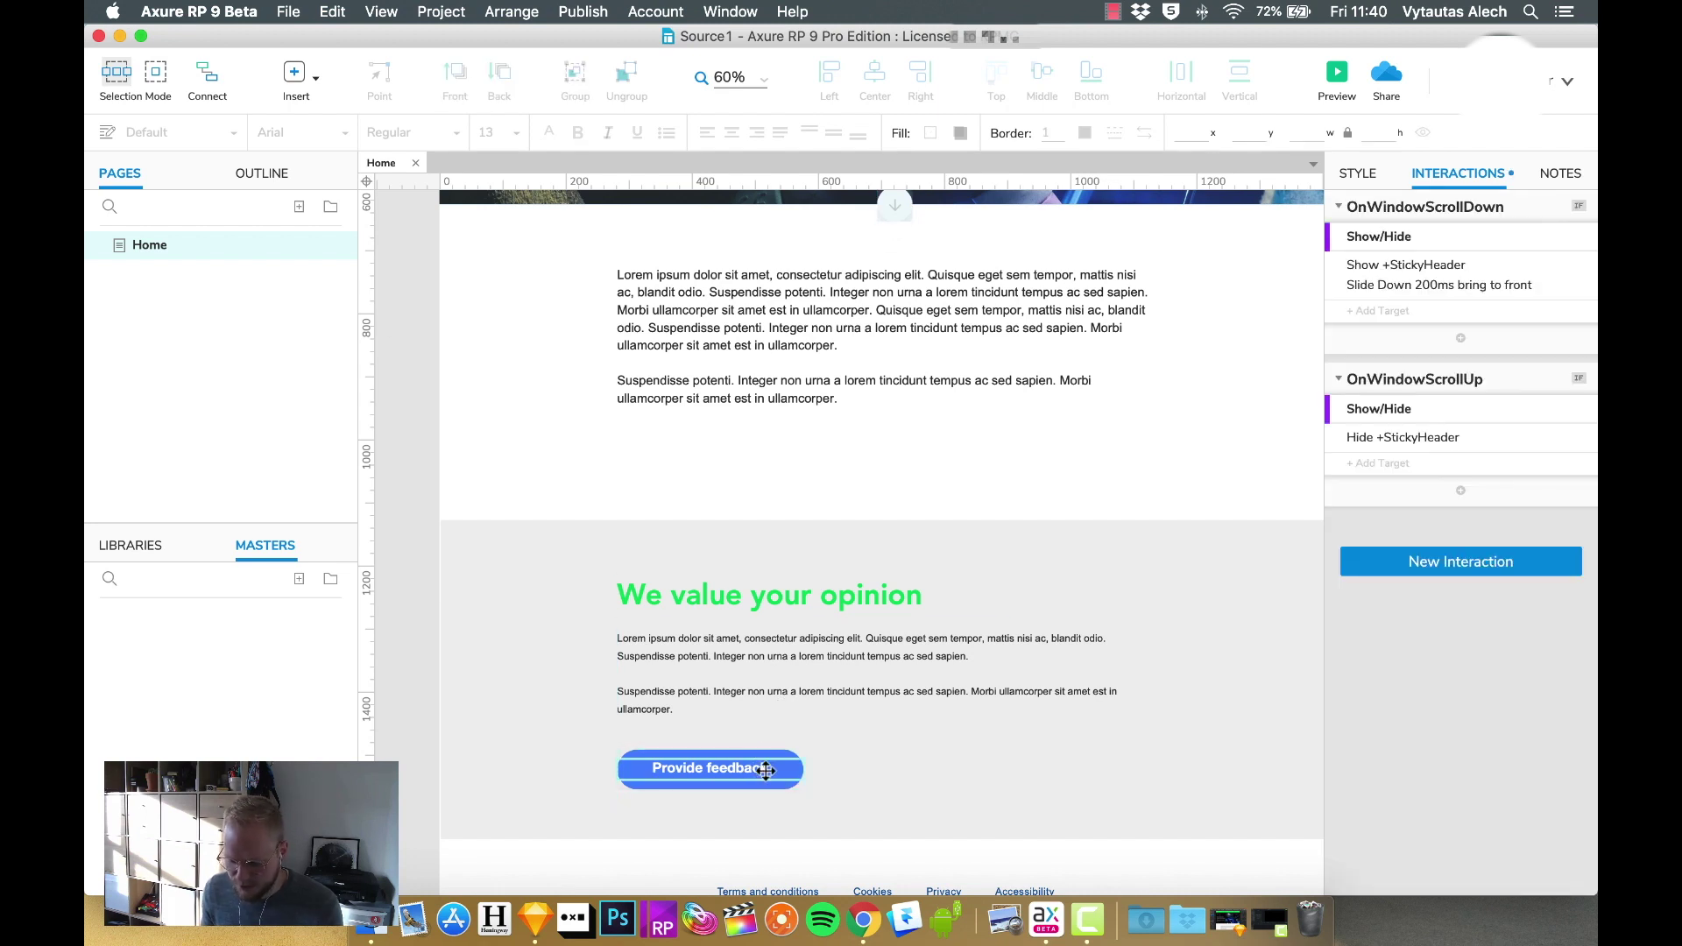
Step: Place a small hot spot named '+Scrollto1' at the top-left of the We value your opinion section
left_click(129, 546)
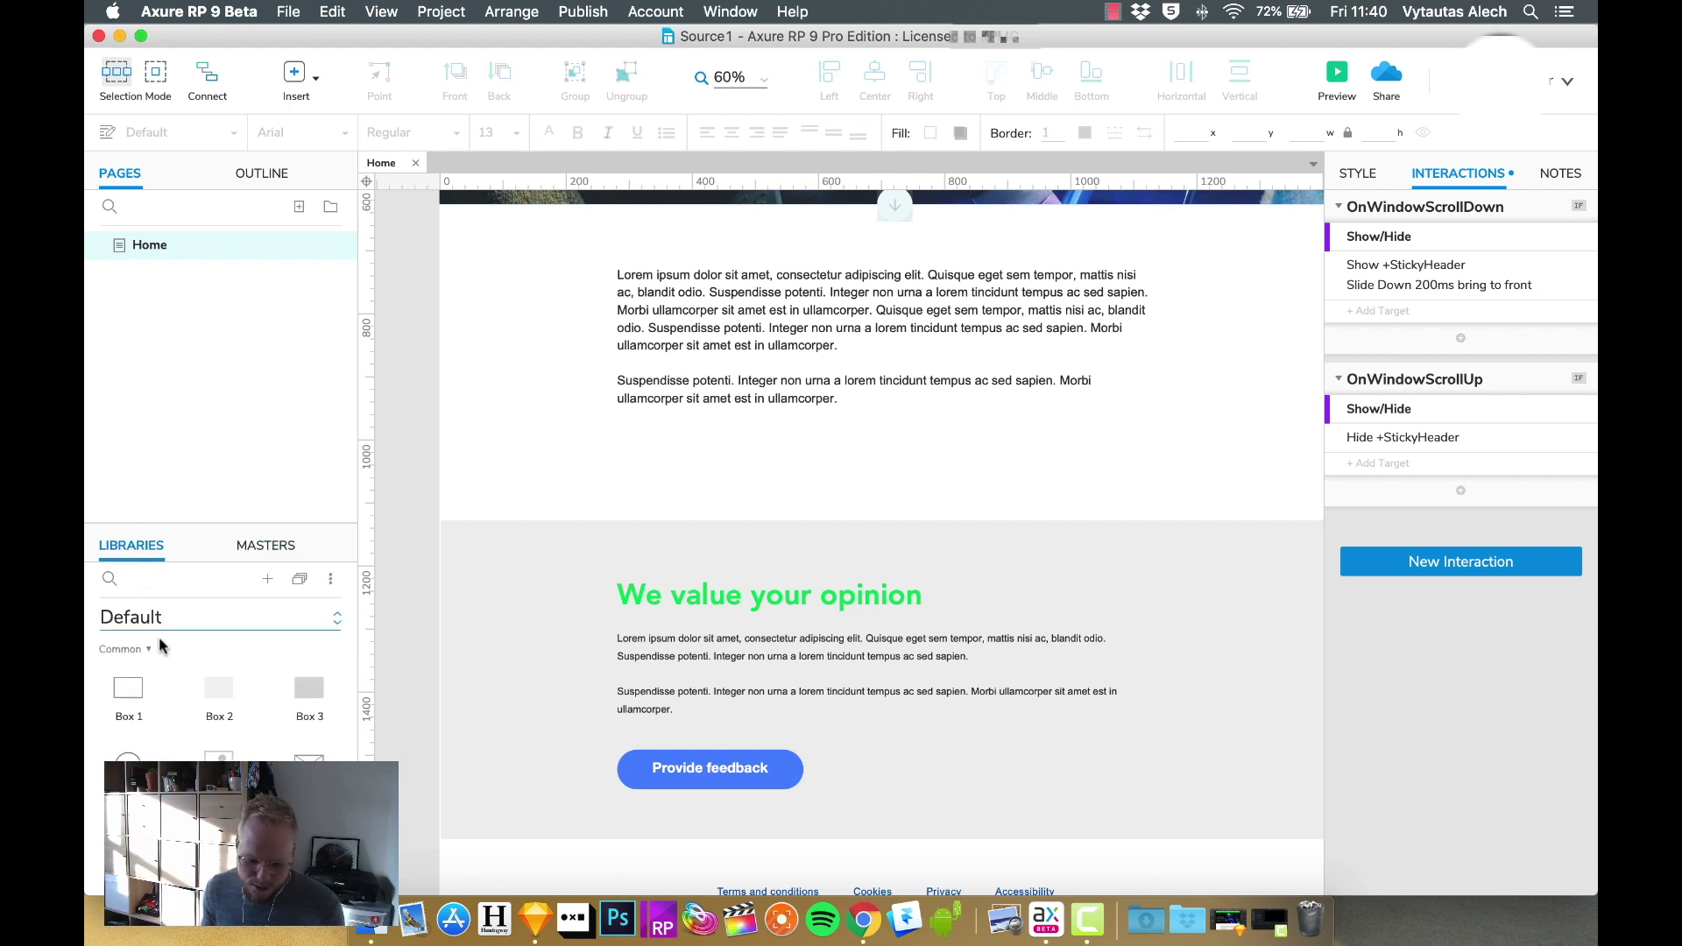
scroll(186, 708, "down", 4)
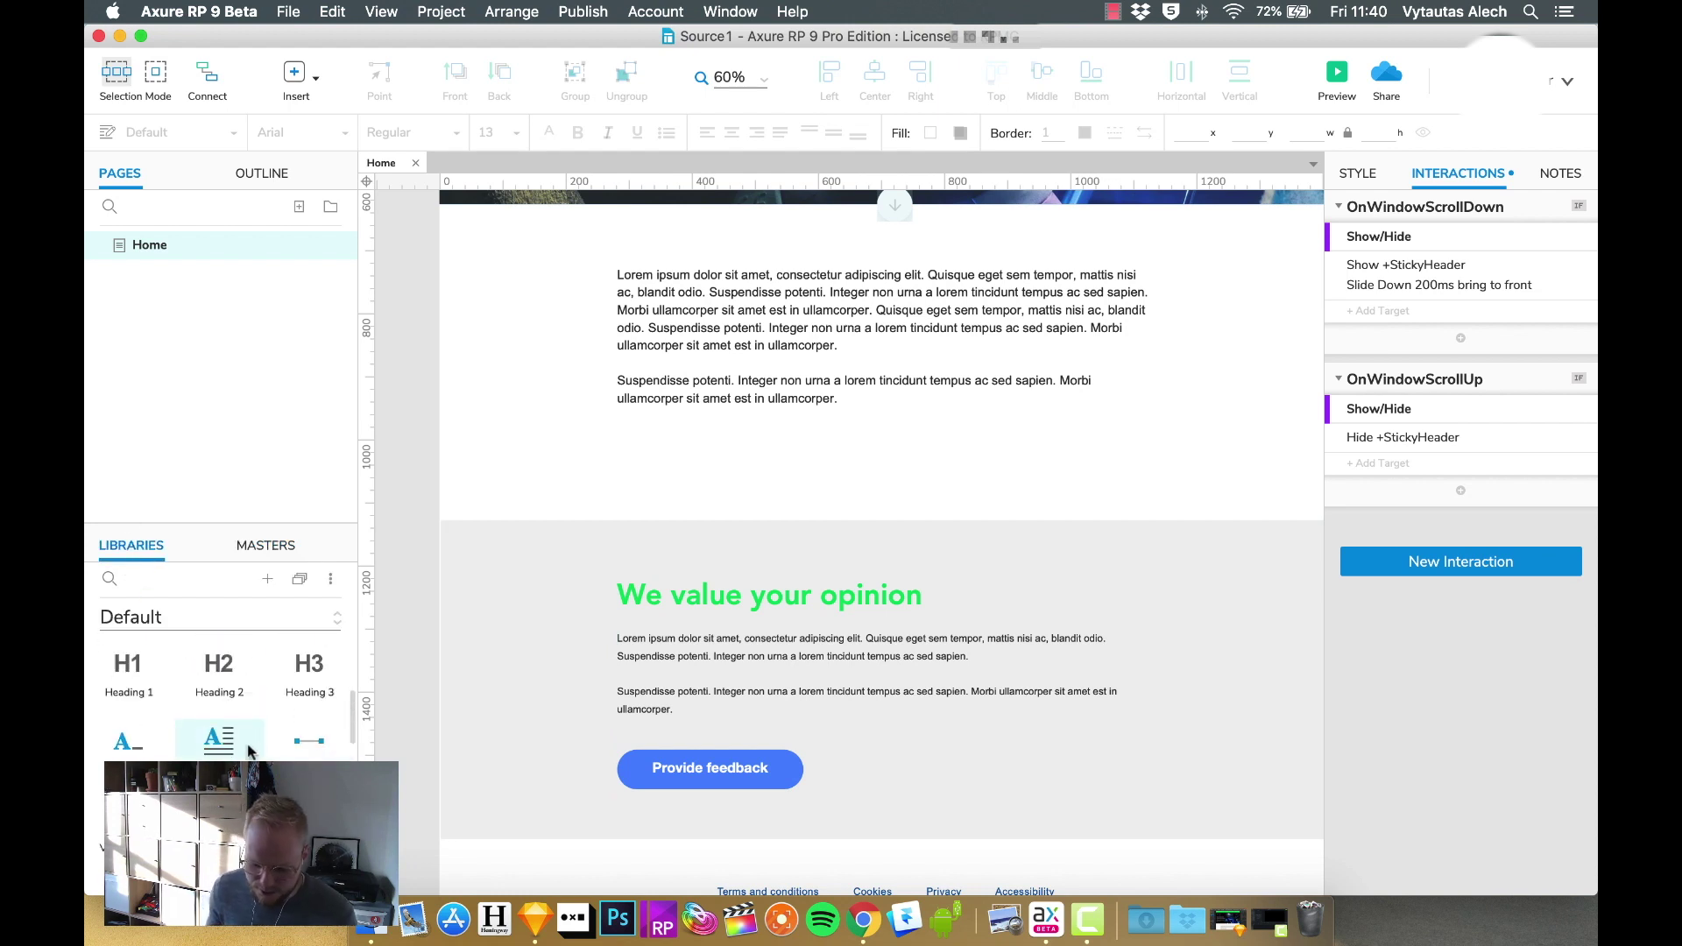
left_click_drag(218, 740, 446, 567)
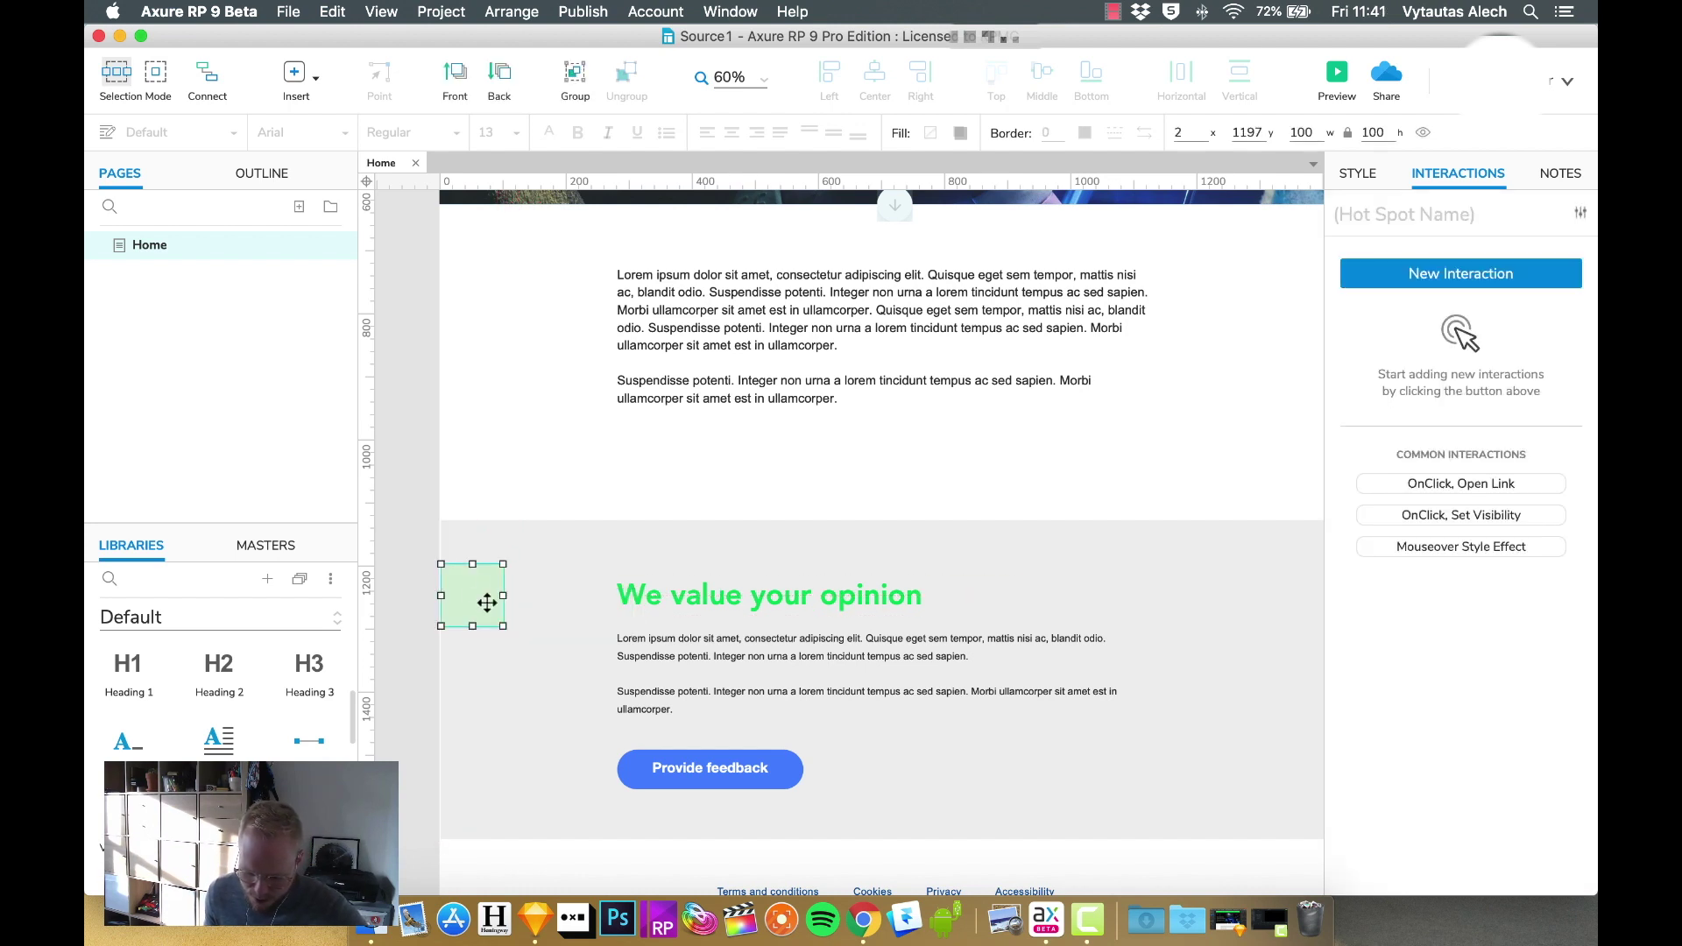
left_click_drag(503, 625, 462, 564)
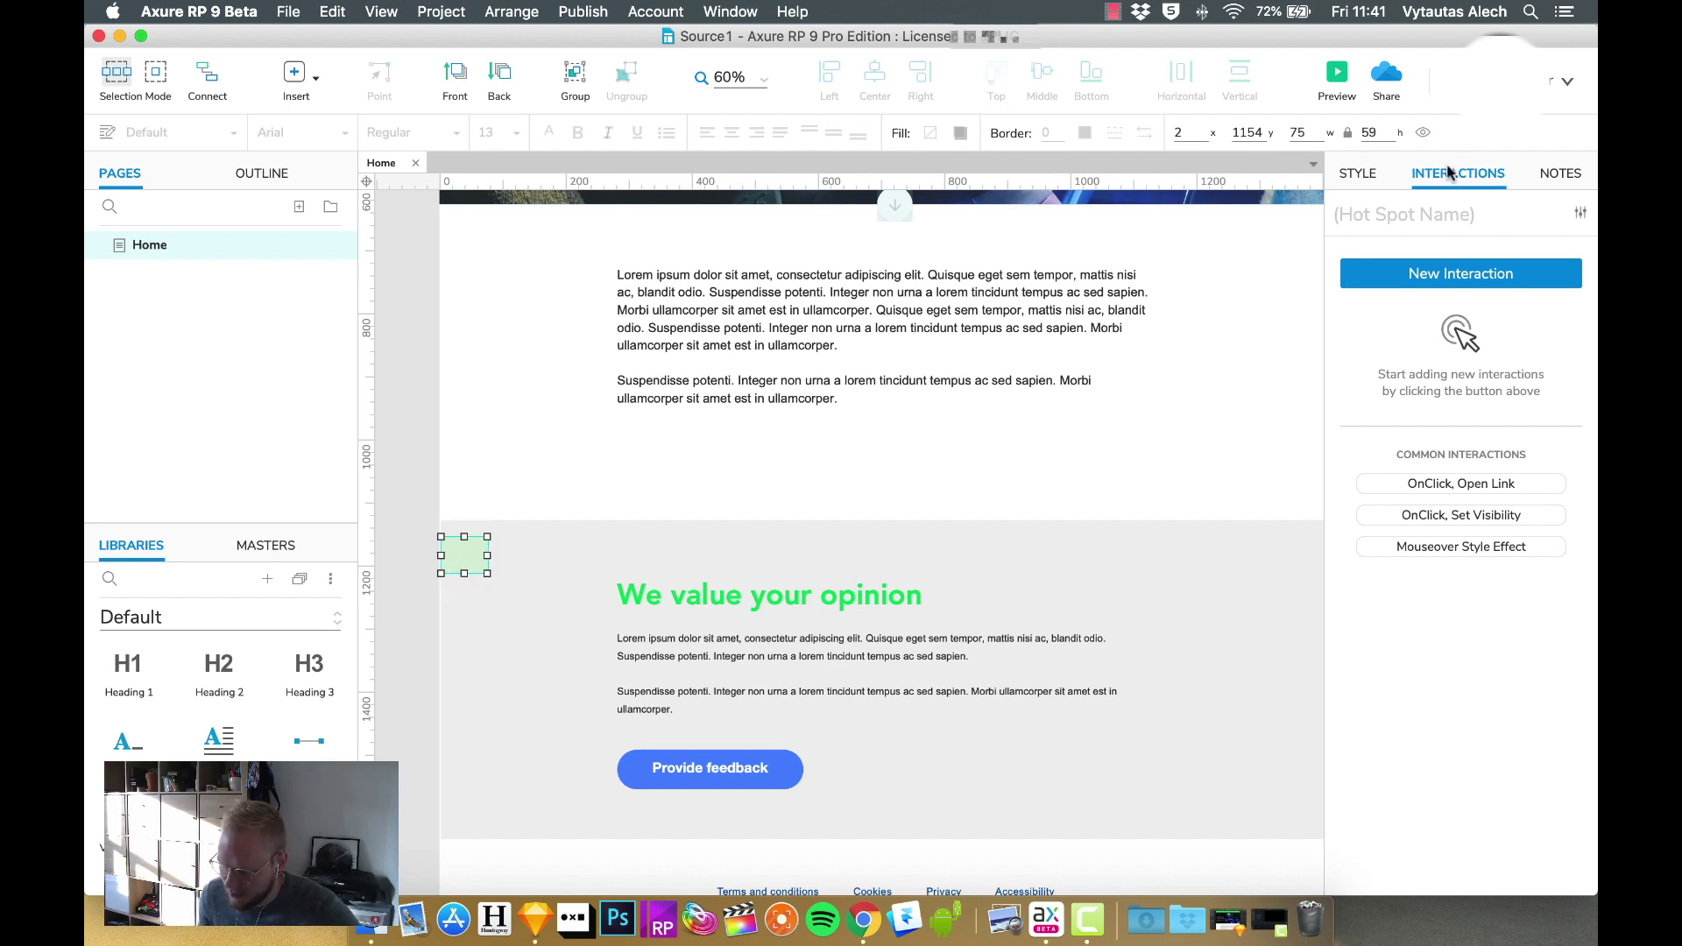
left_click(1494, 217)
type("+Scrollto1")
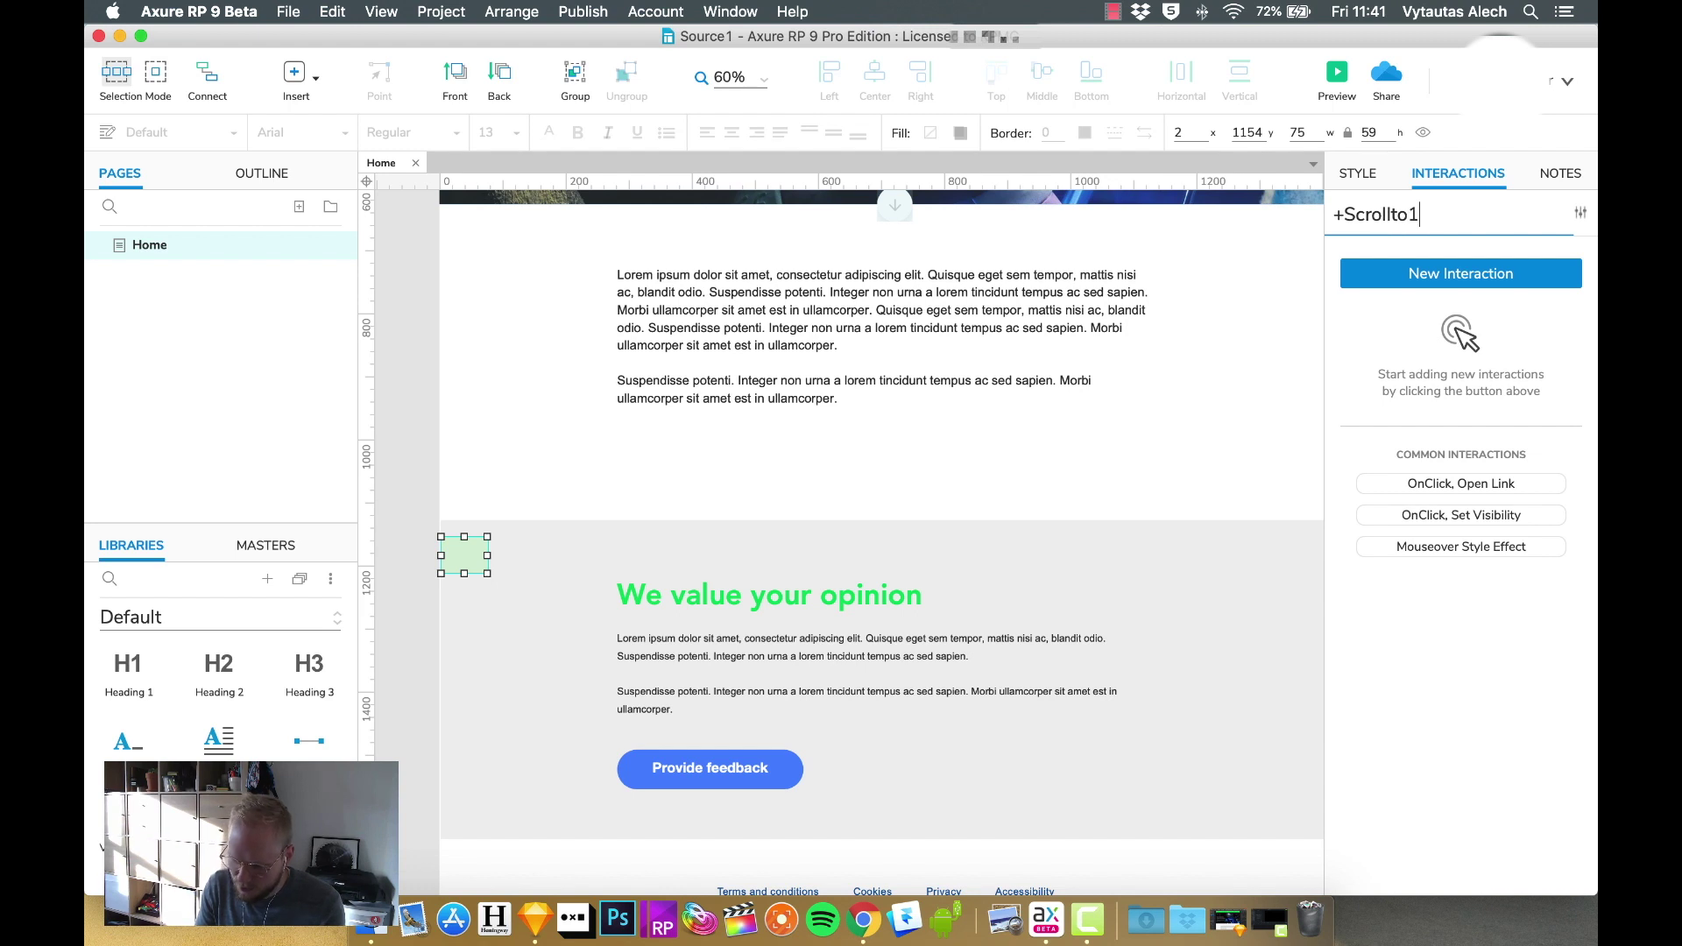
left_click(403, 377)
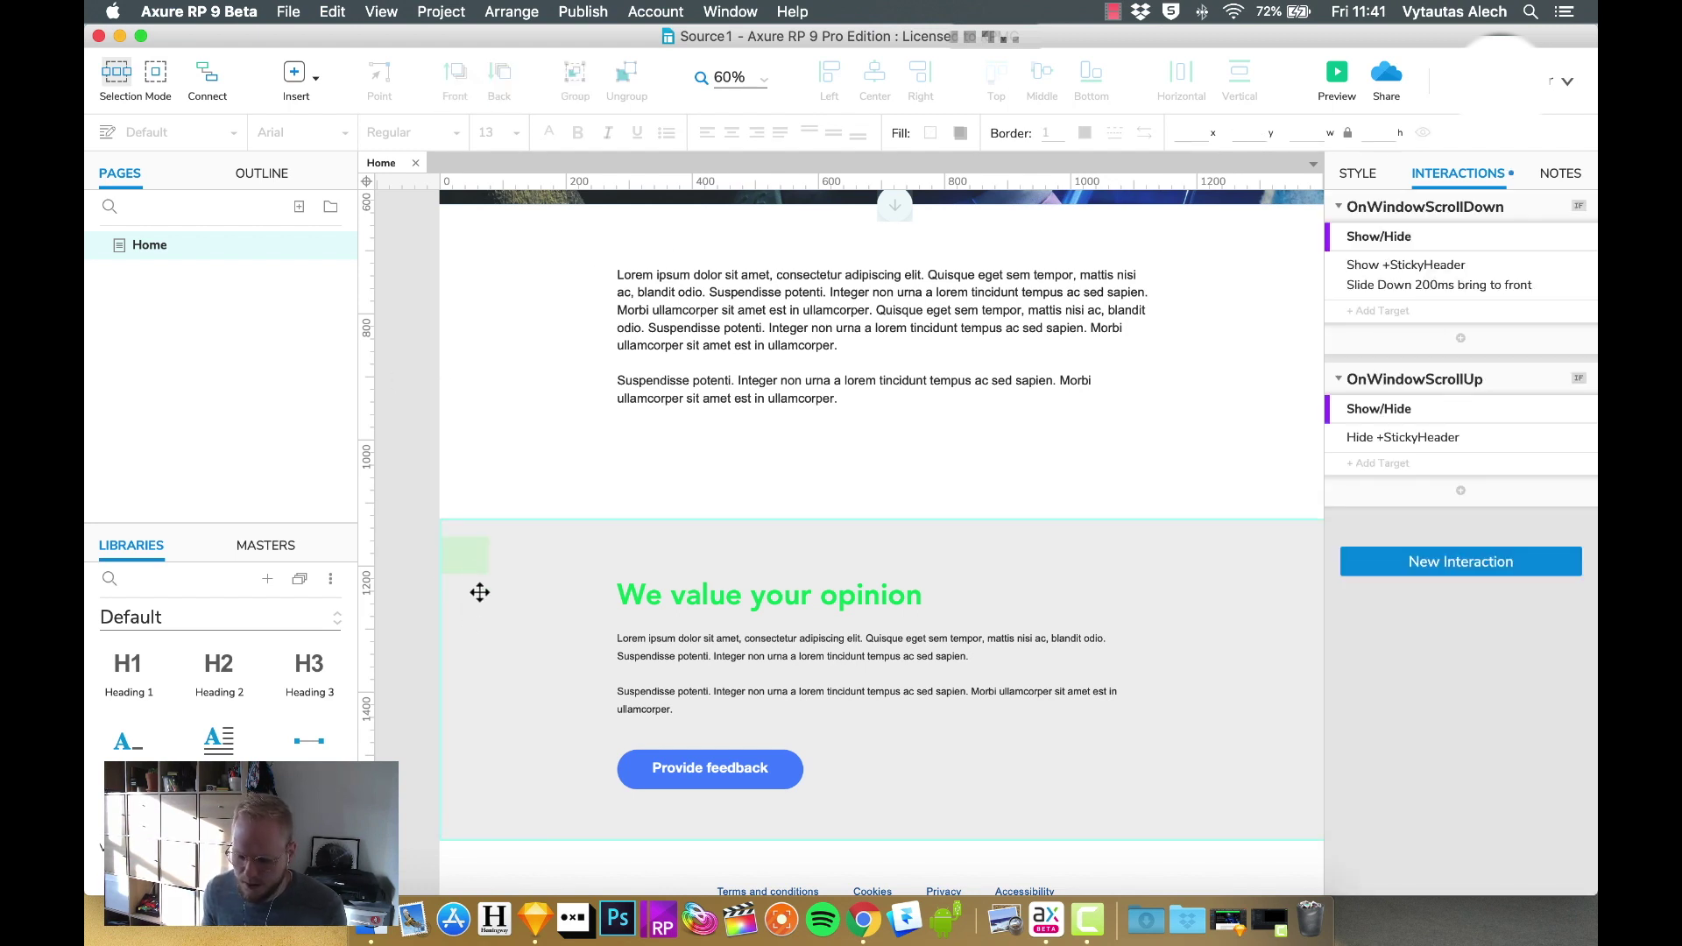
Step: Give the +Arrow down panel an OnClick Scroll to Widget interaction
scroll(788, 394, "up", 1)
left_click(895, 217)
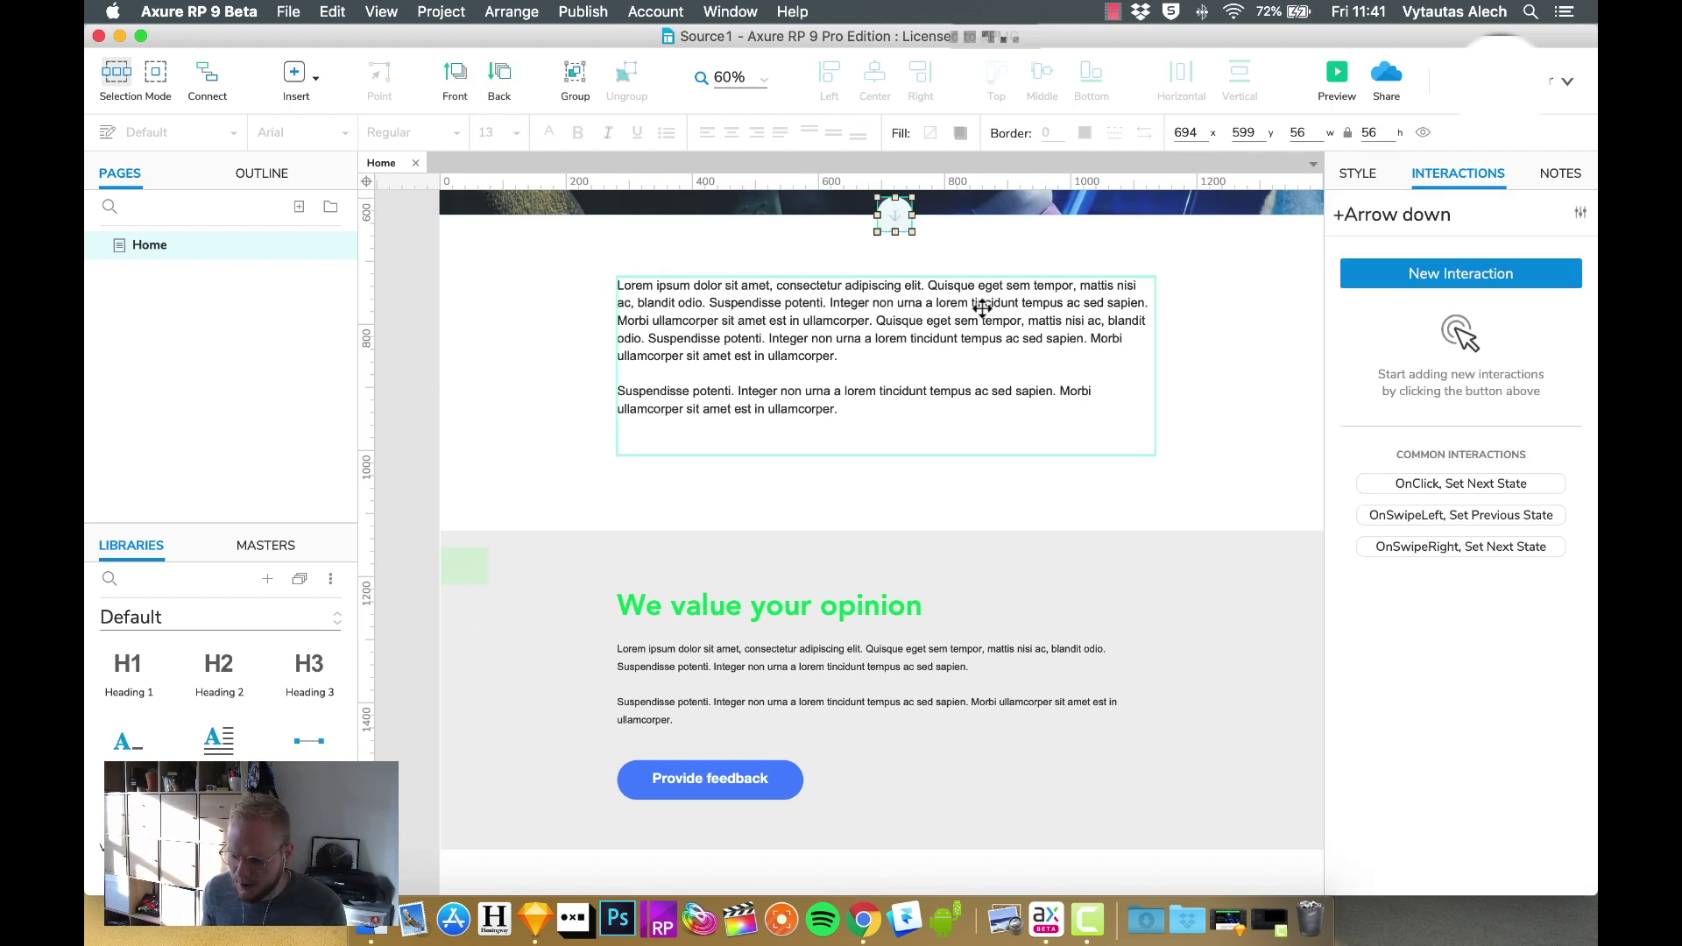
scroll(981, 306, "up", 5)
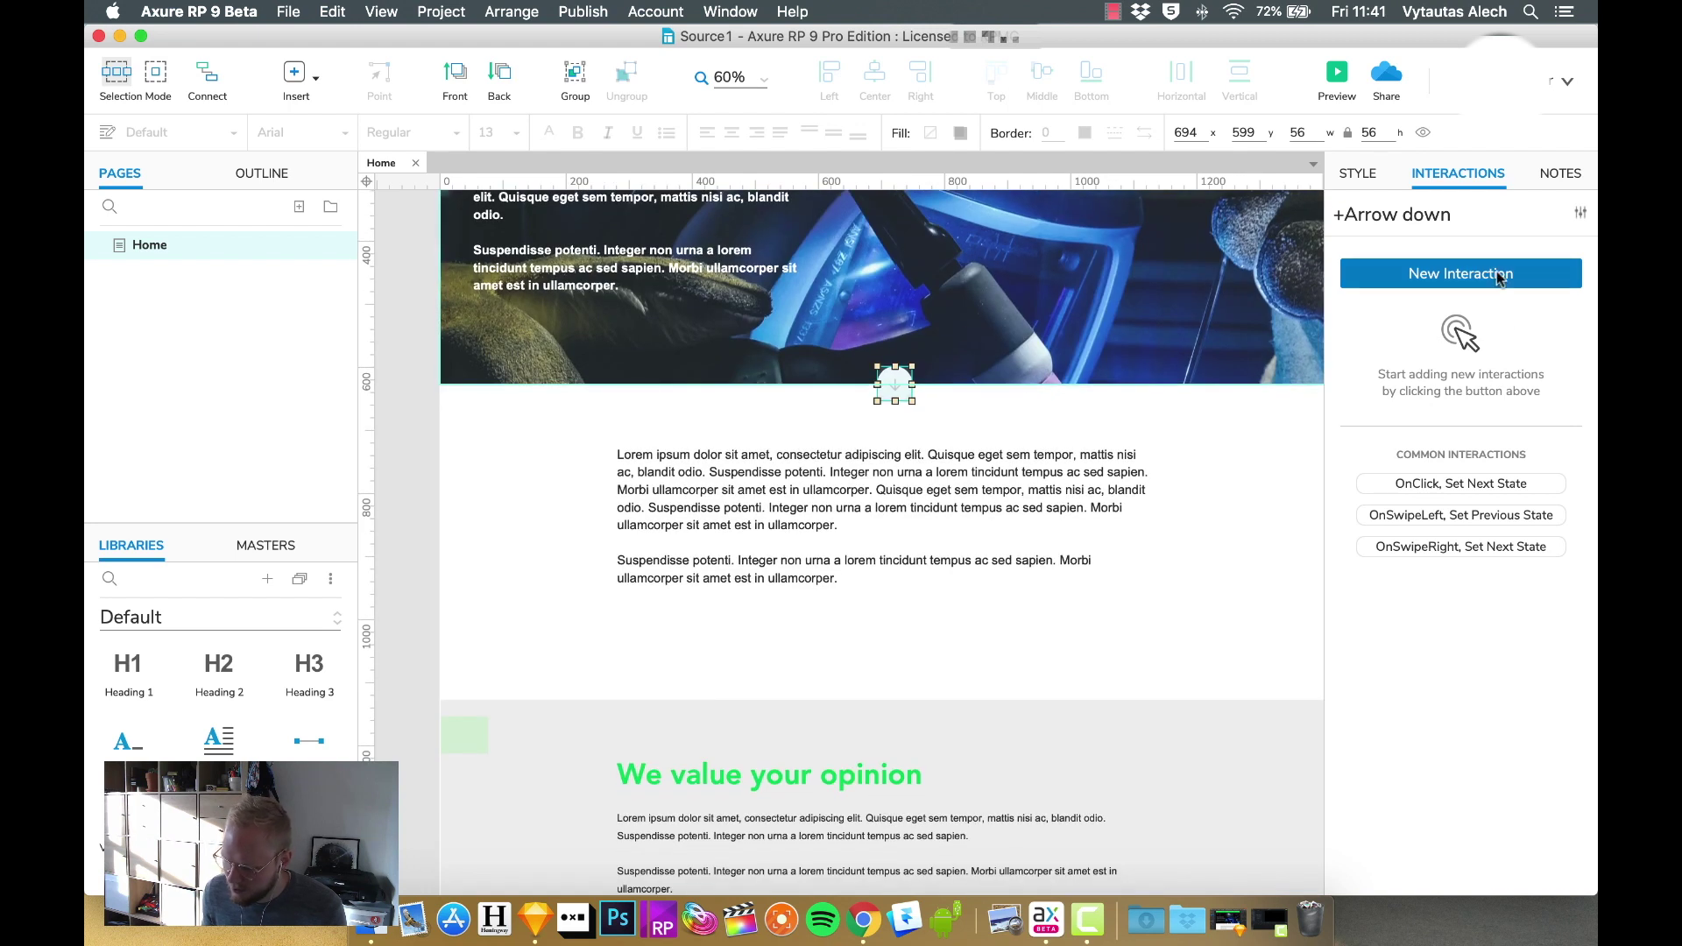
left_click(1498, 277)
left_click(1379, 304)
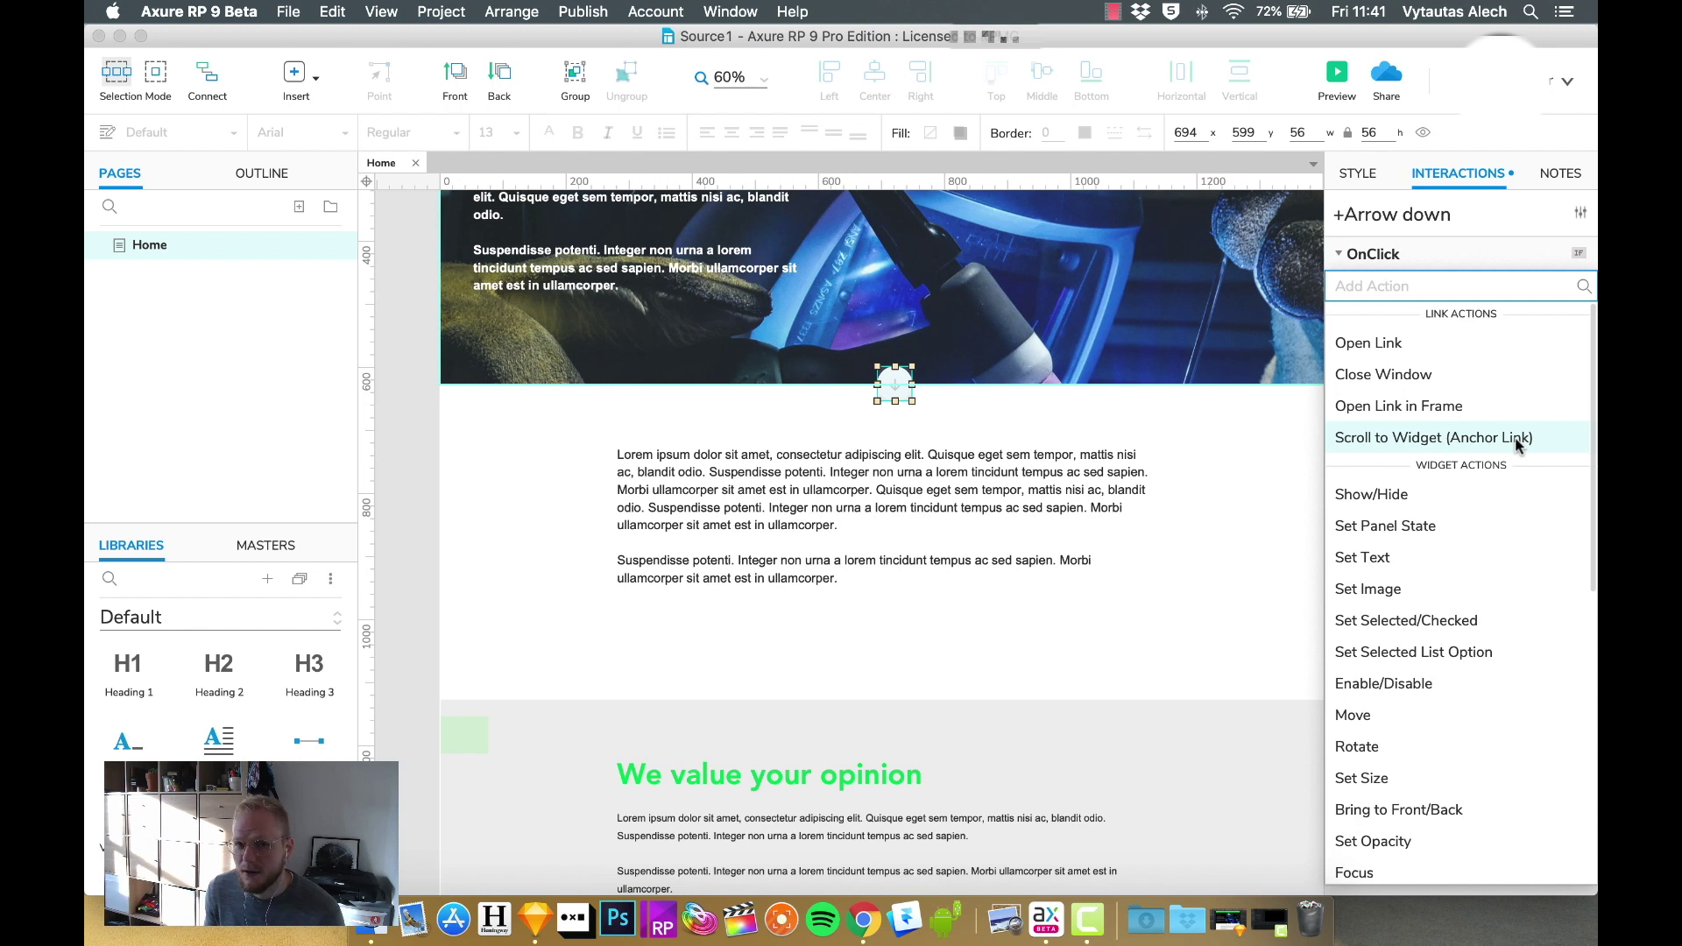
left_click(1490, 435)
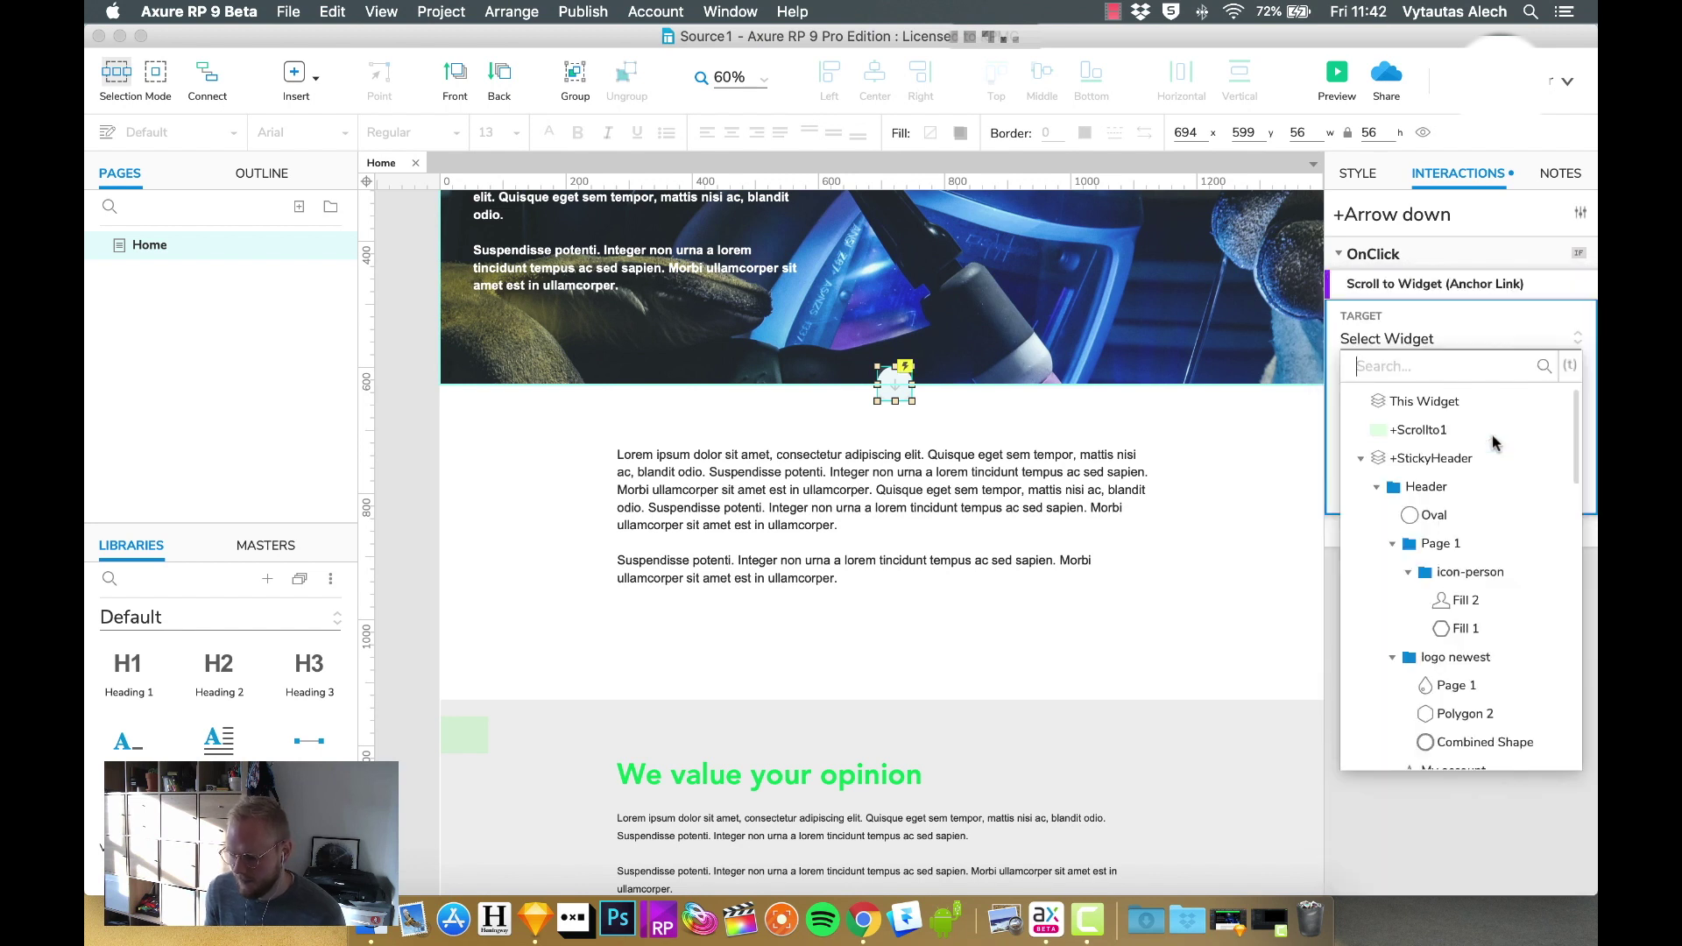
Step: Scroll vertically to +Scrollto1 with Ease In Cubic over 400 ms, then preview it
left_click(1398, 430)
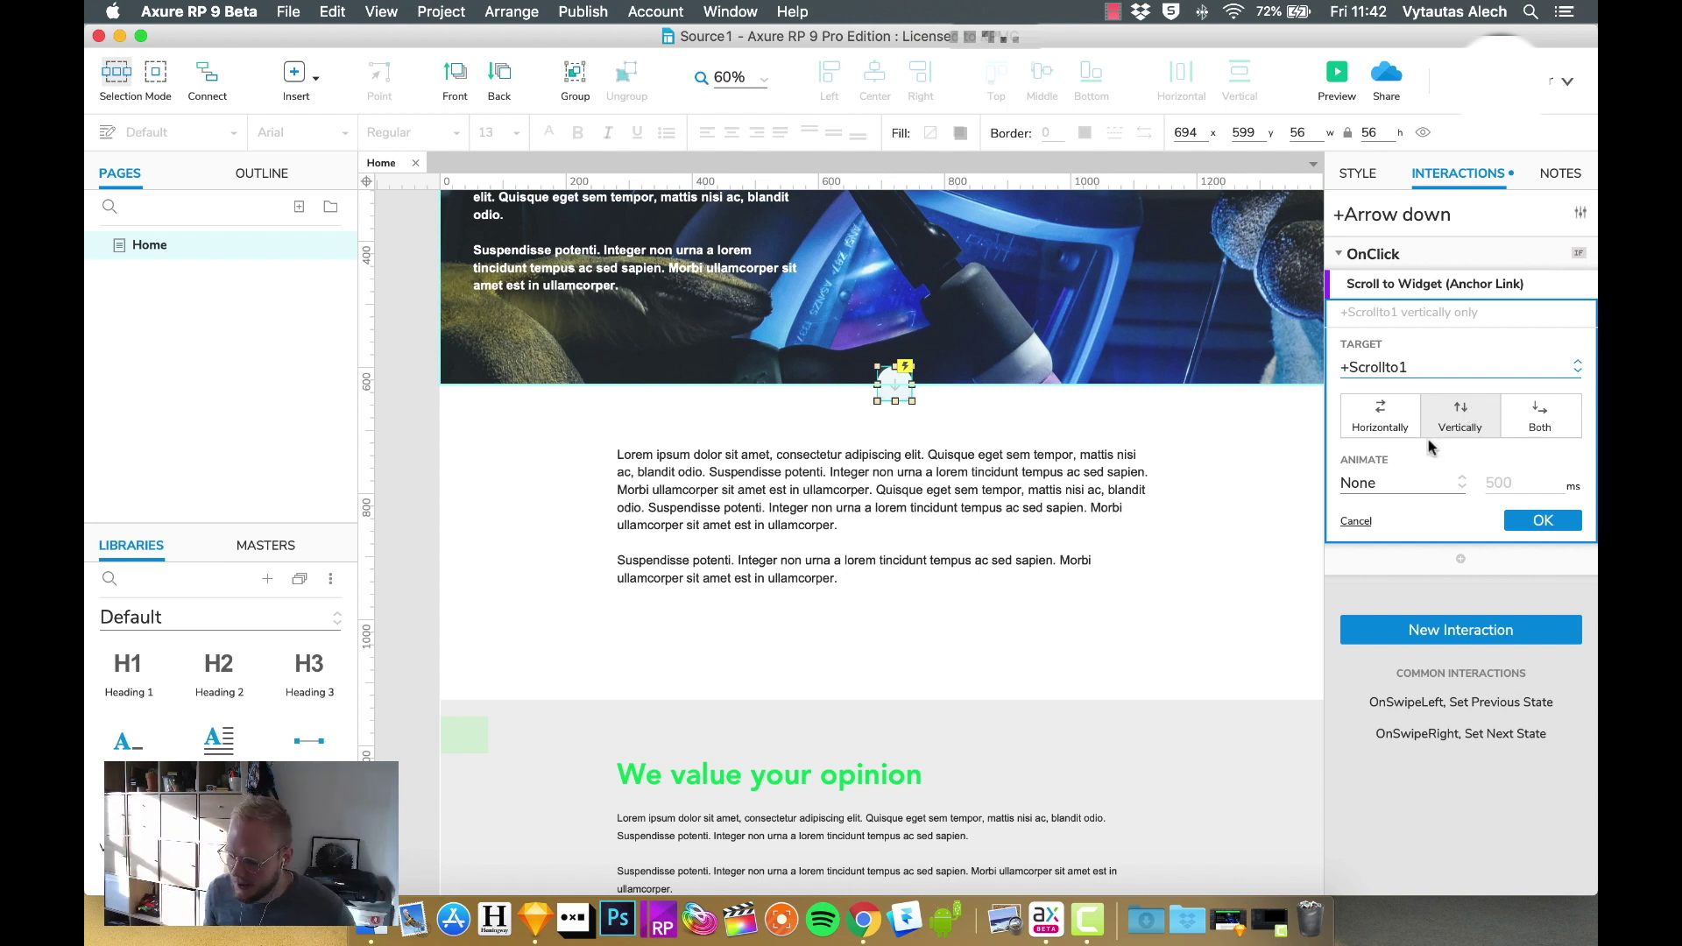
left_click(1419, 488)
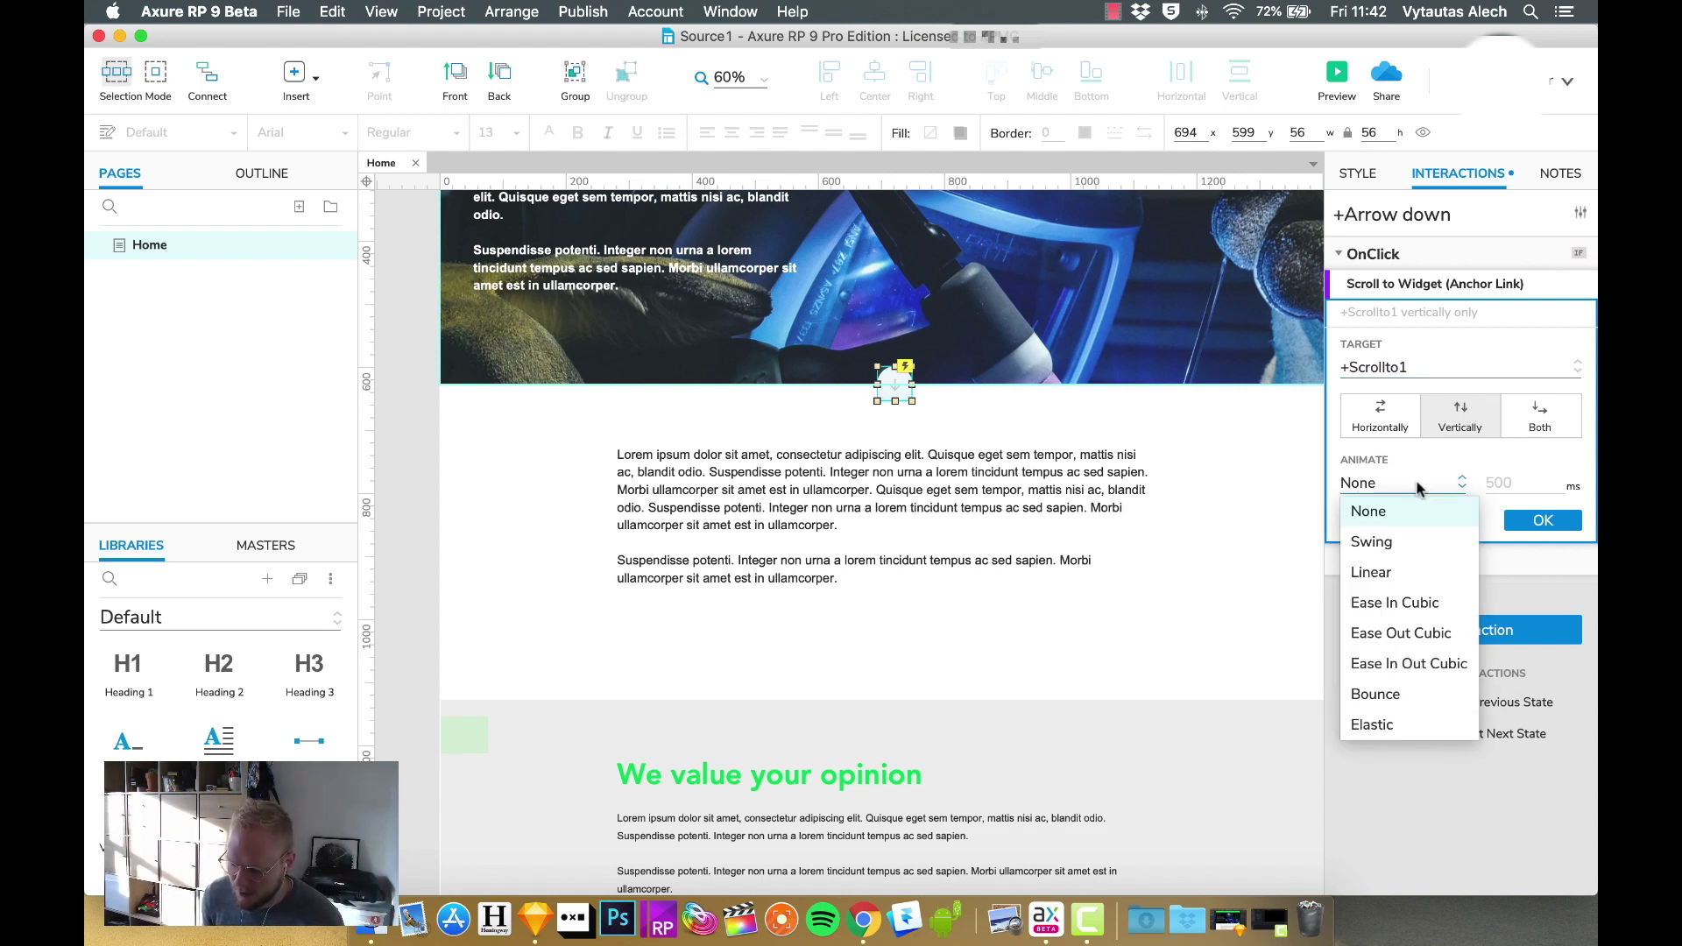
left_click(1402, 604)
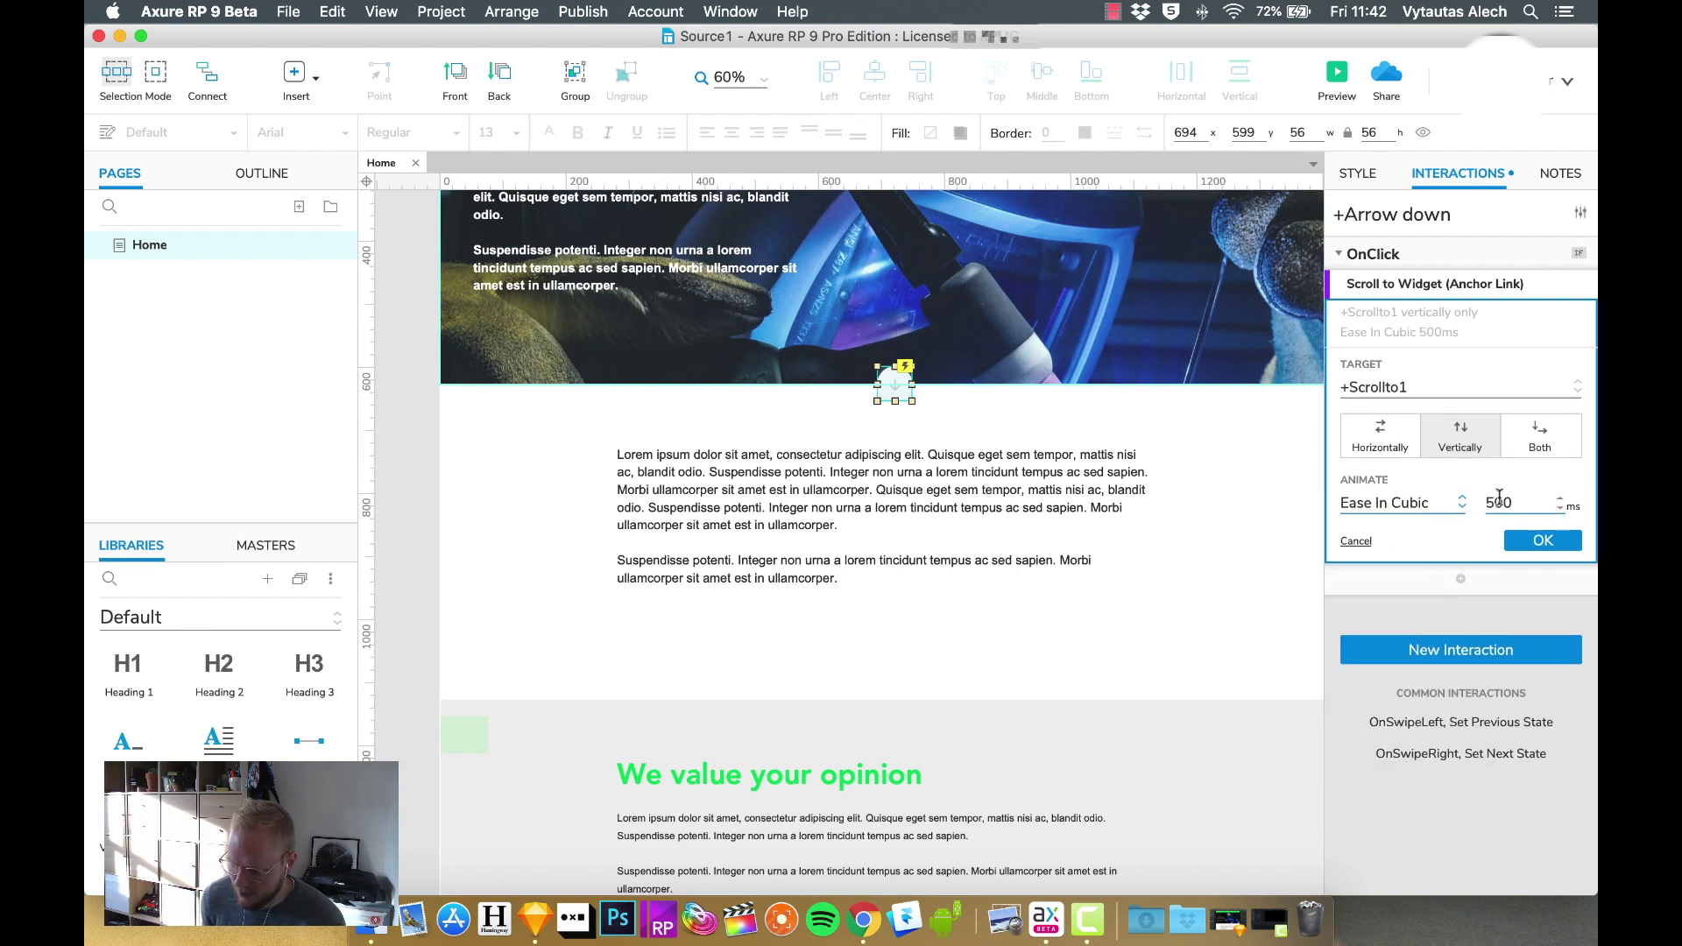
left_click(1549, 504)
type("40")
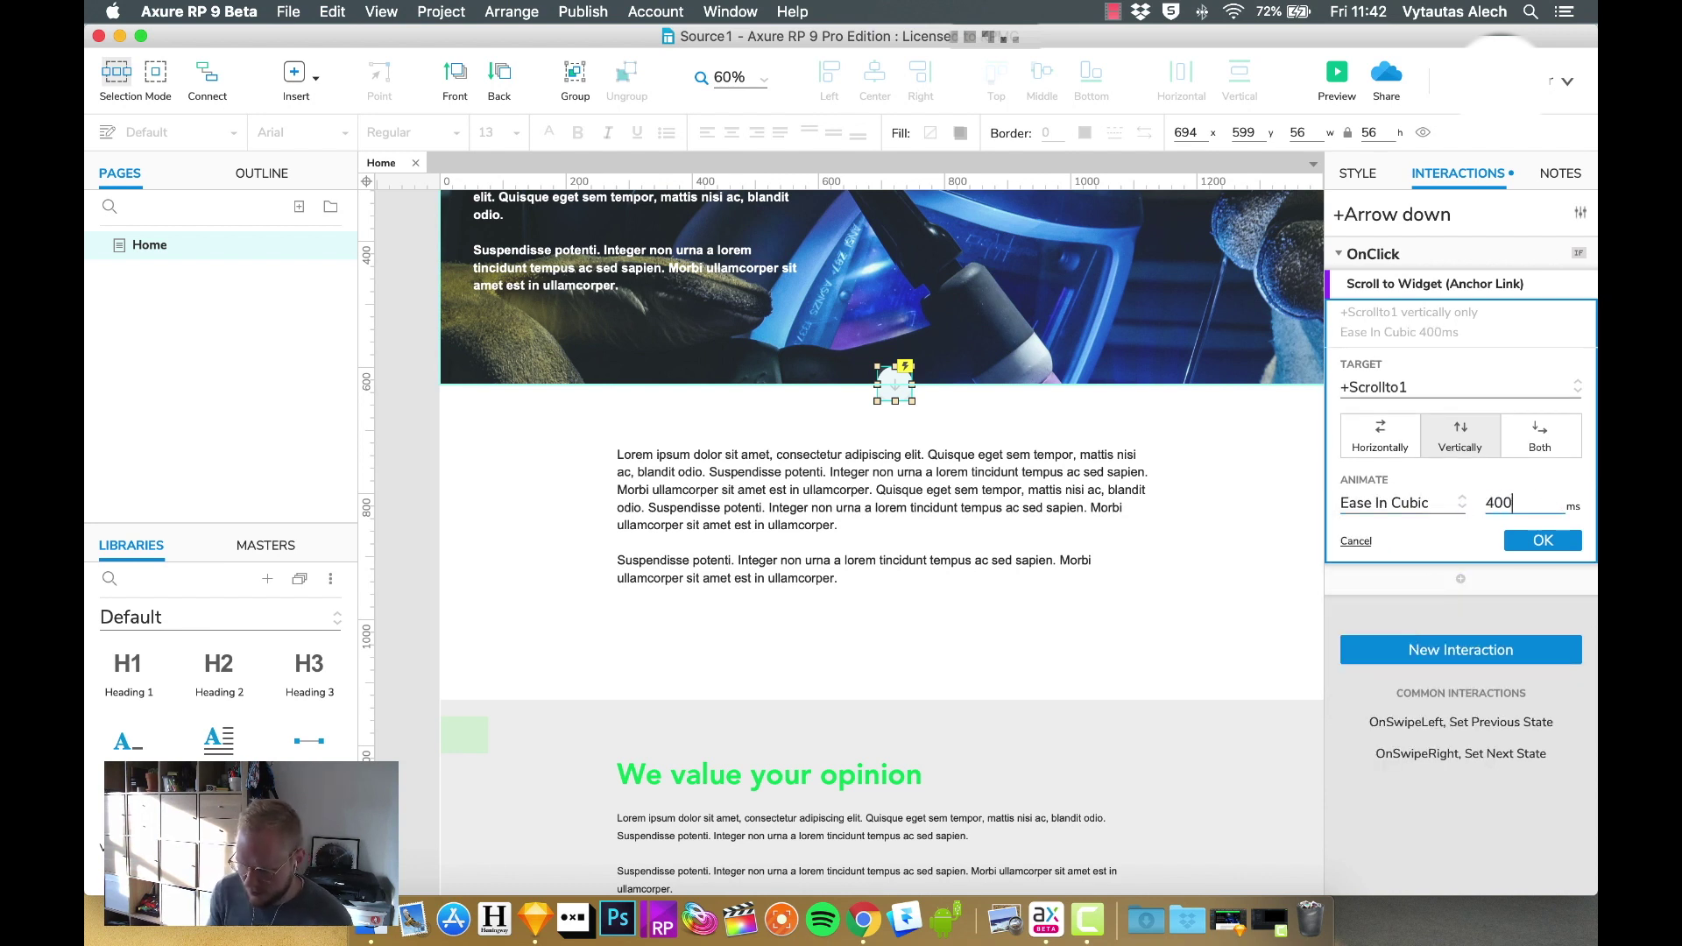
left_click(1577, 538)
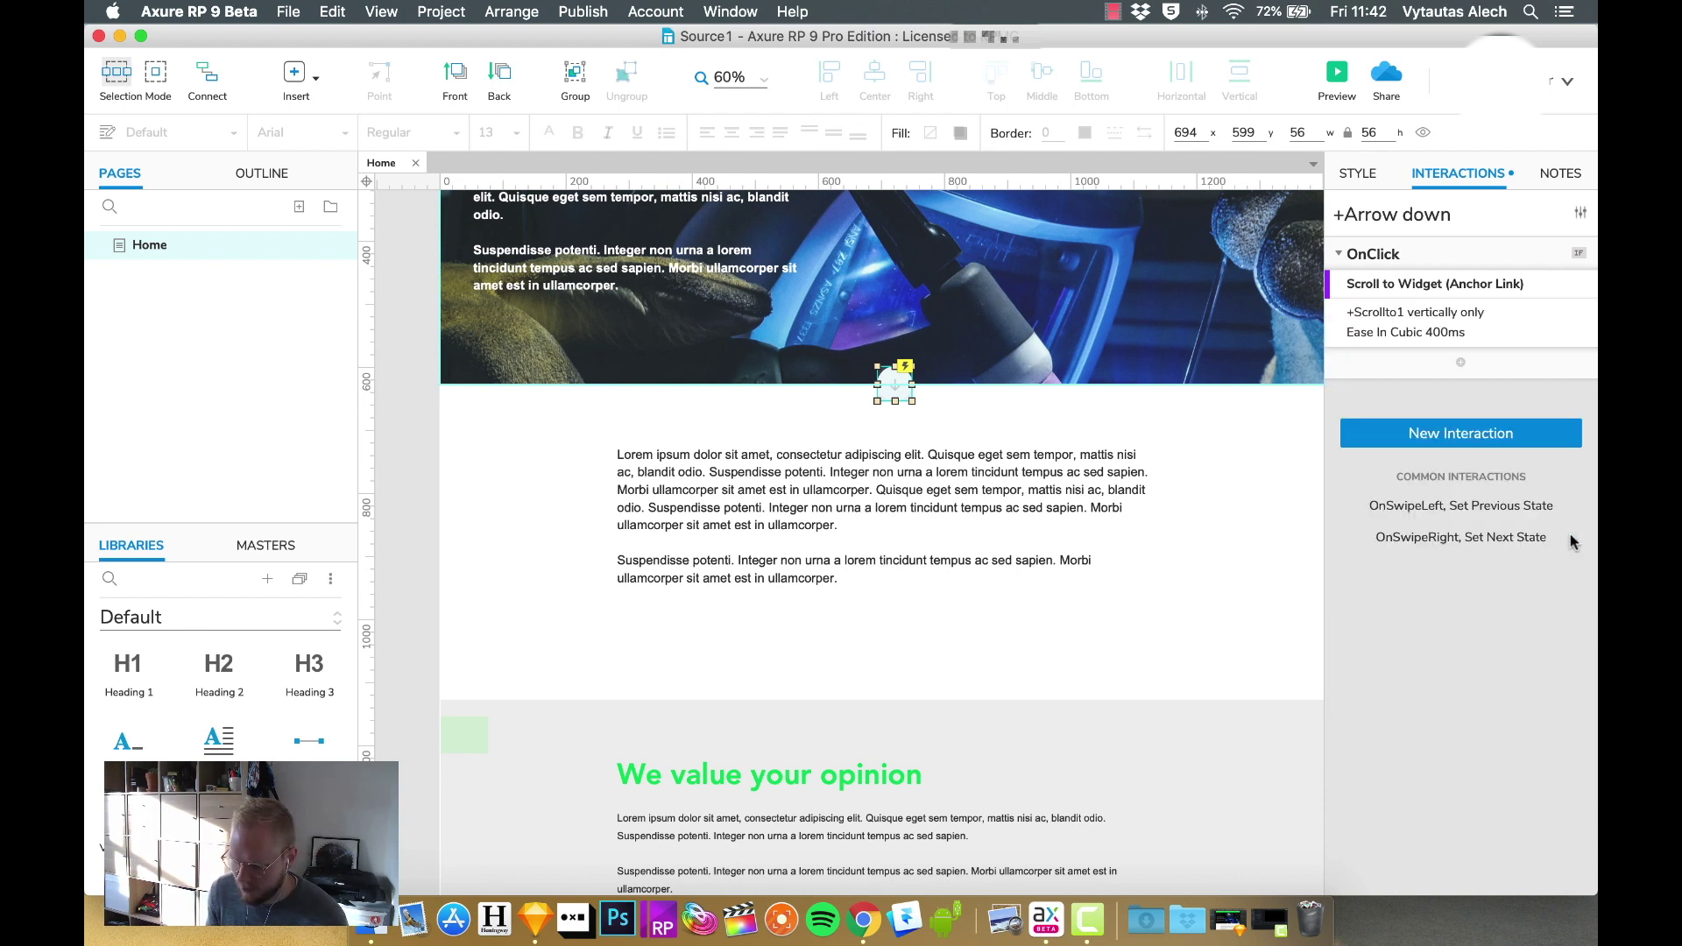
left_click(1336, 74)
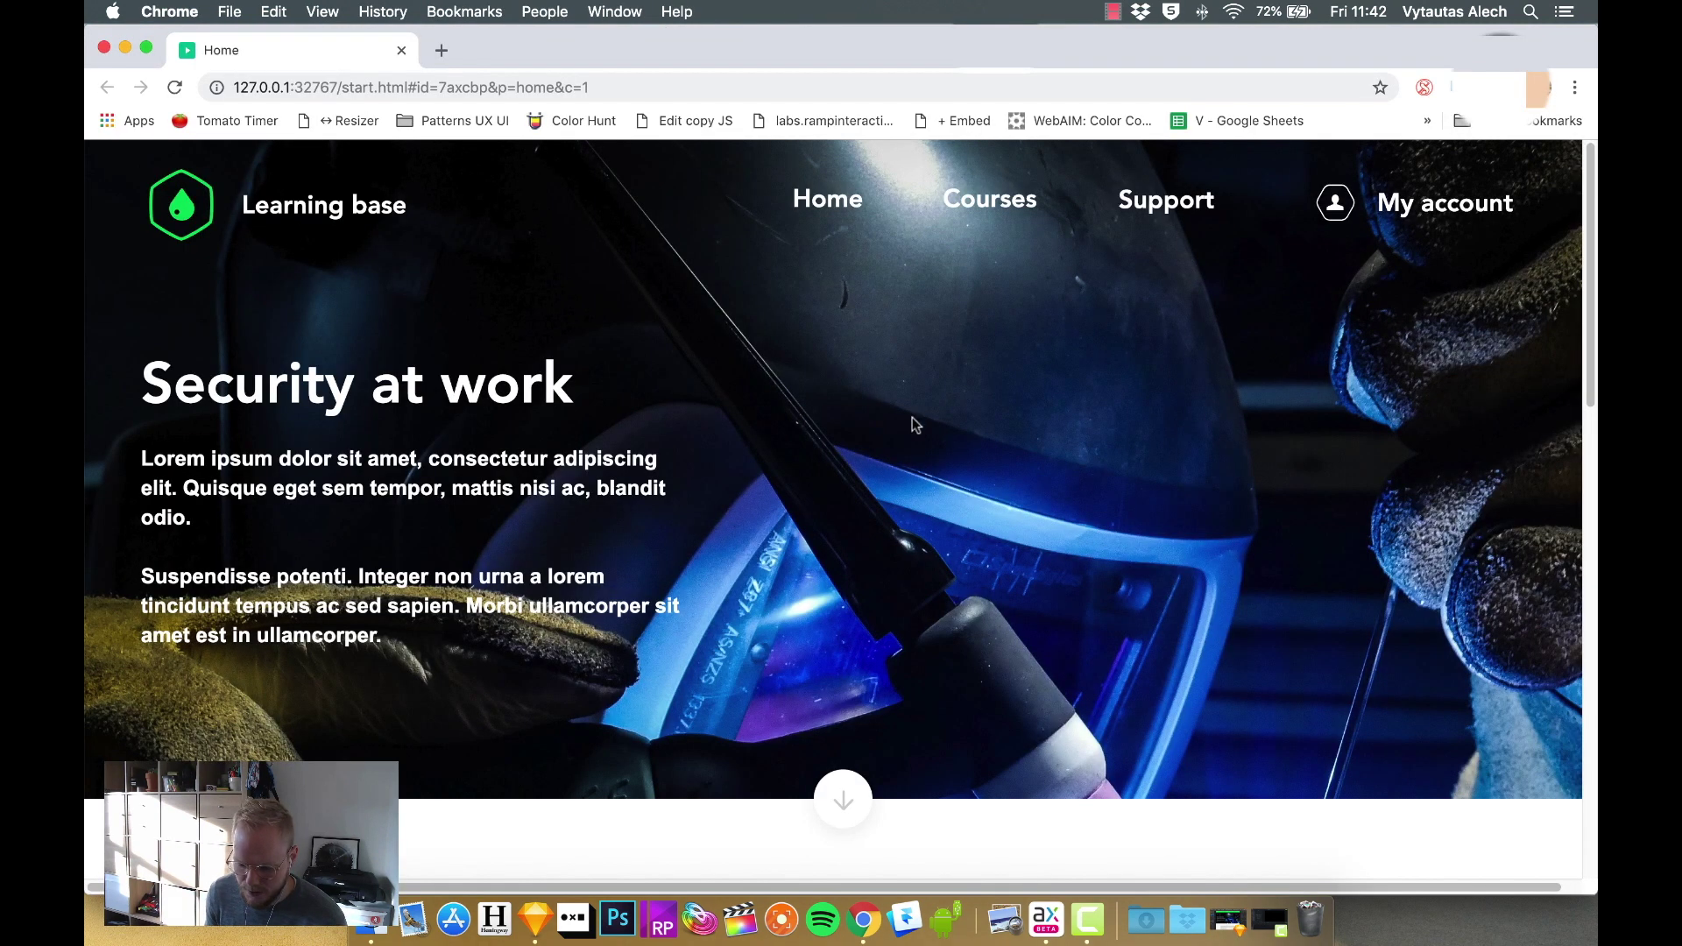
left_click(845, 801)
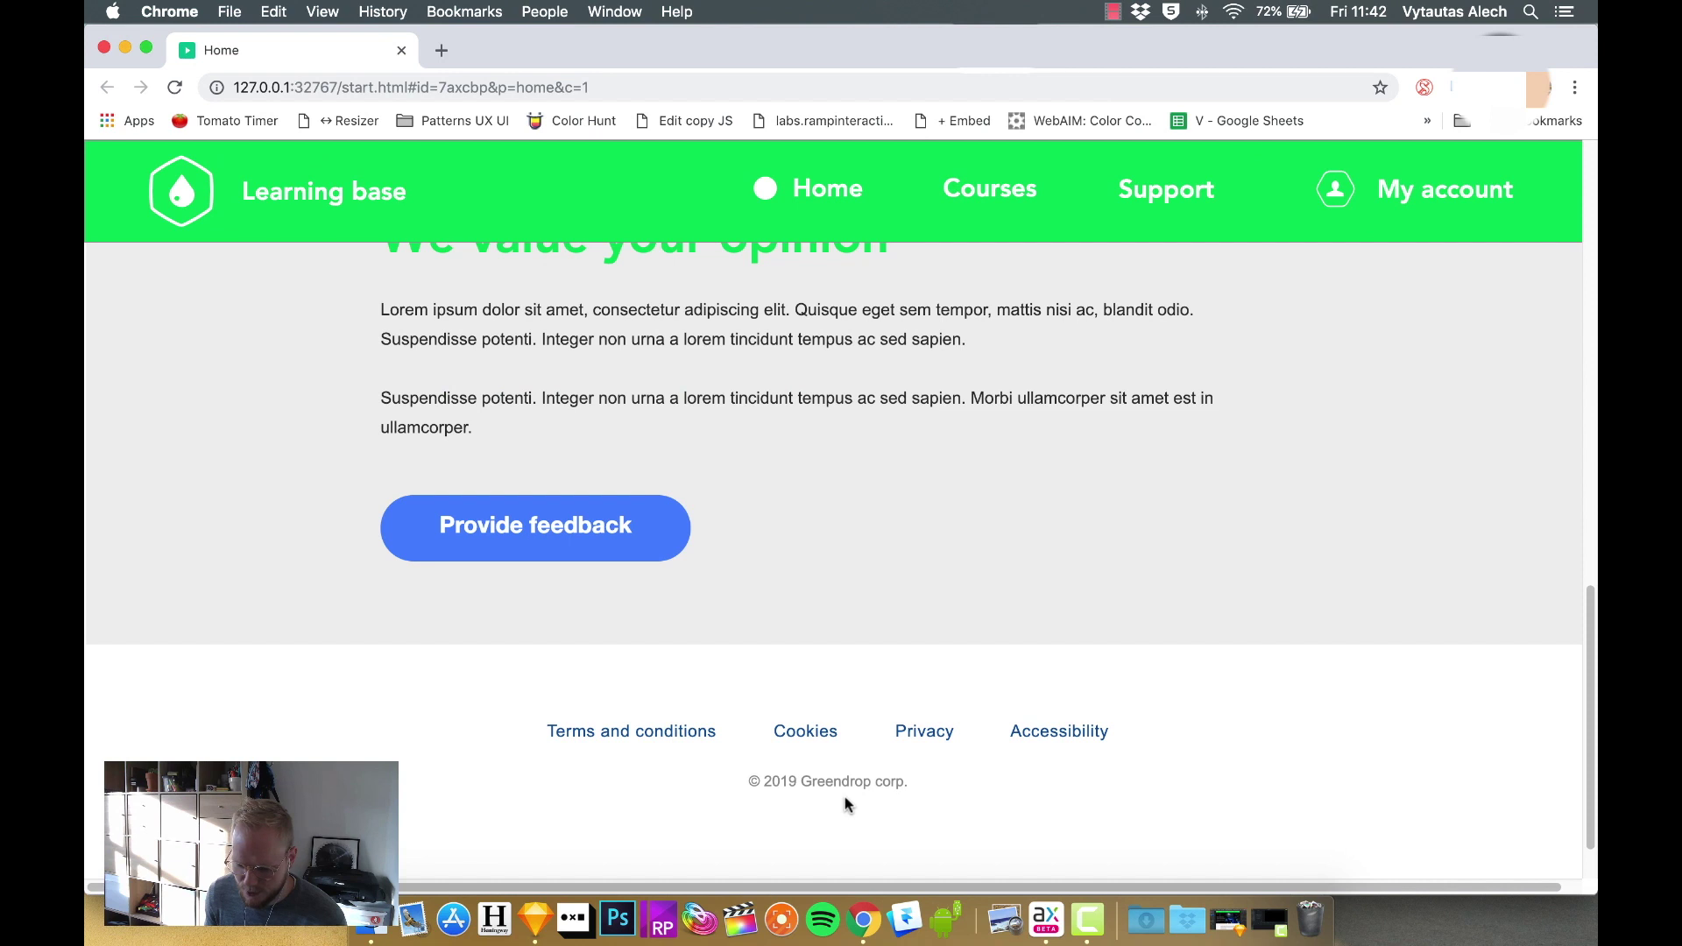
left_click(400, 51)
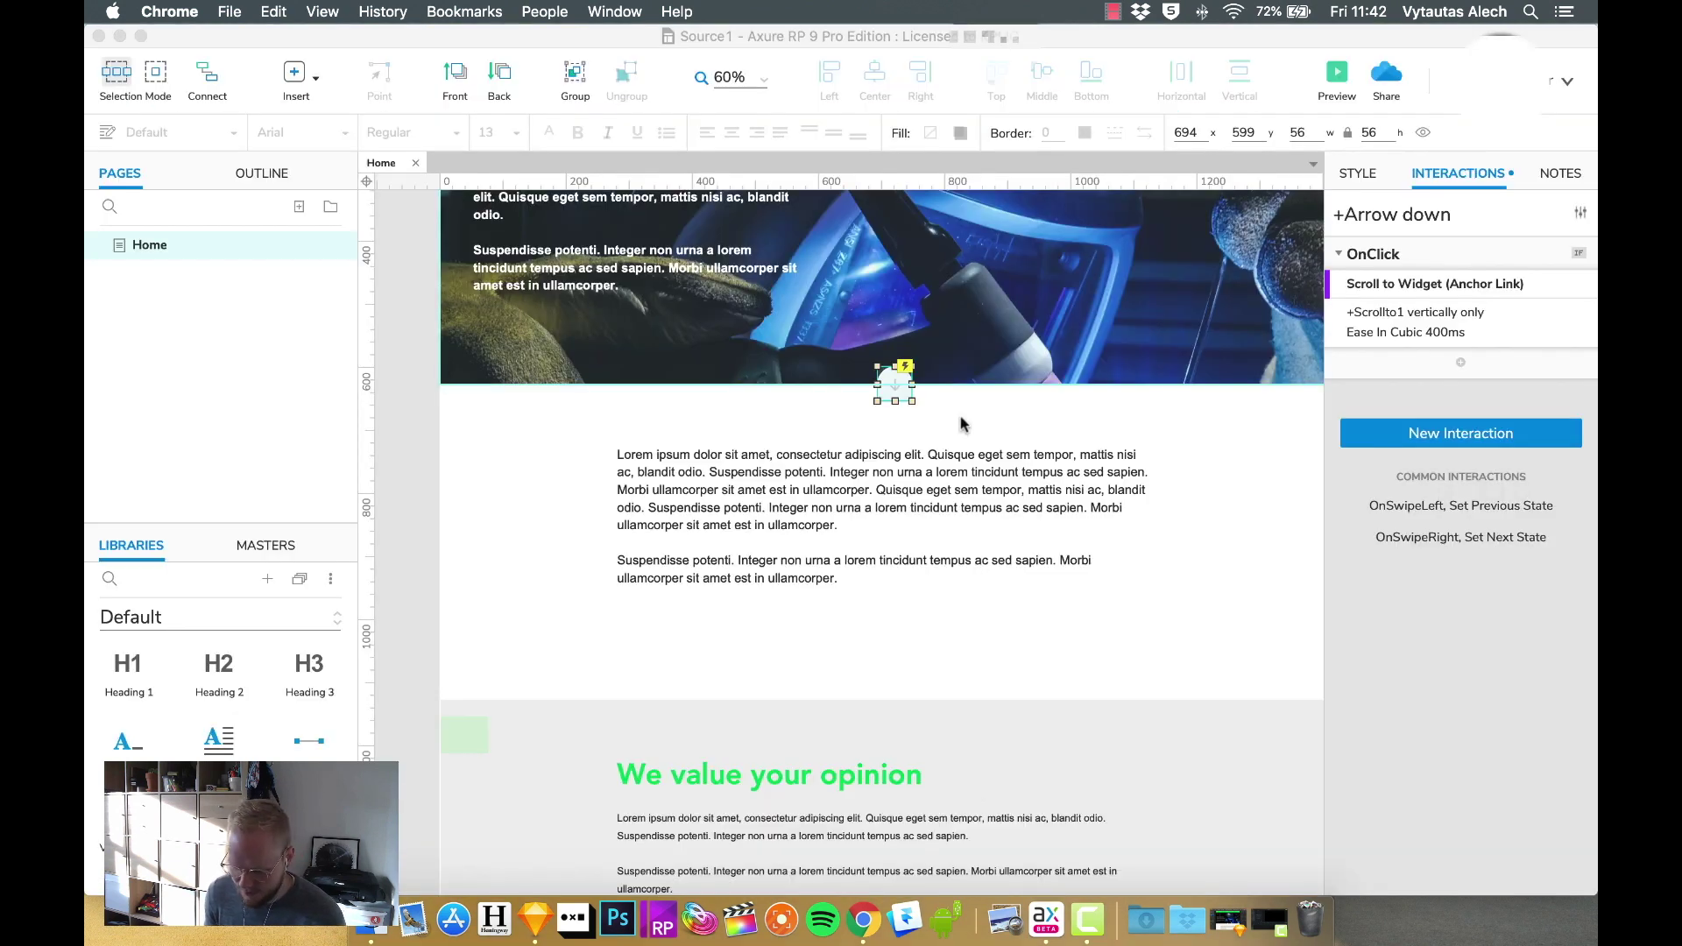
Step: Change the Arrow down scroll animation duration to 800 ms
left_click(1445, 331)
left_click(1498, 503)
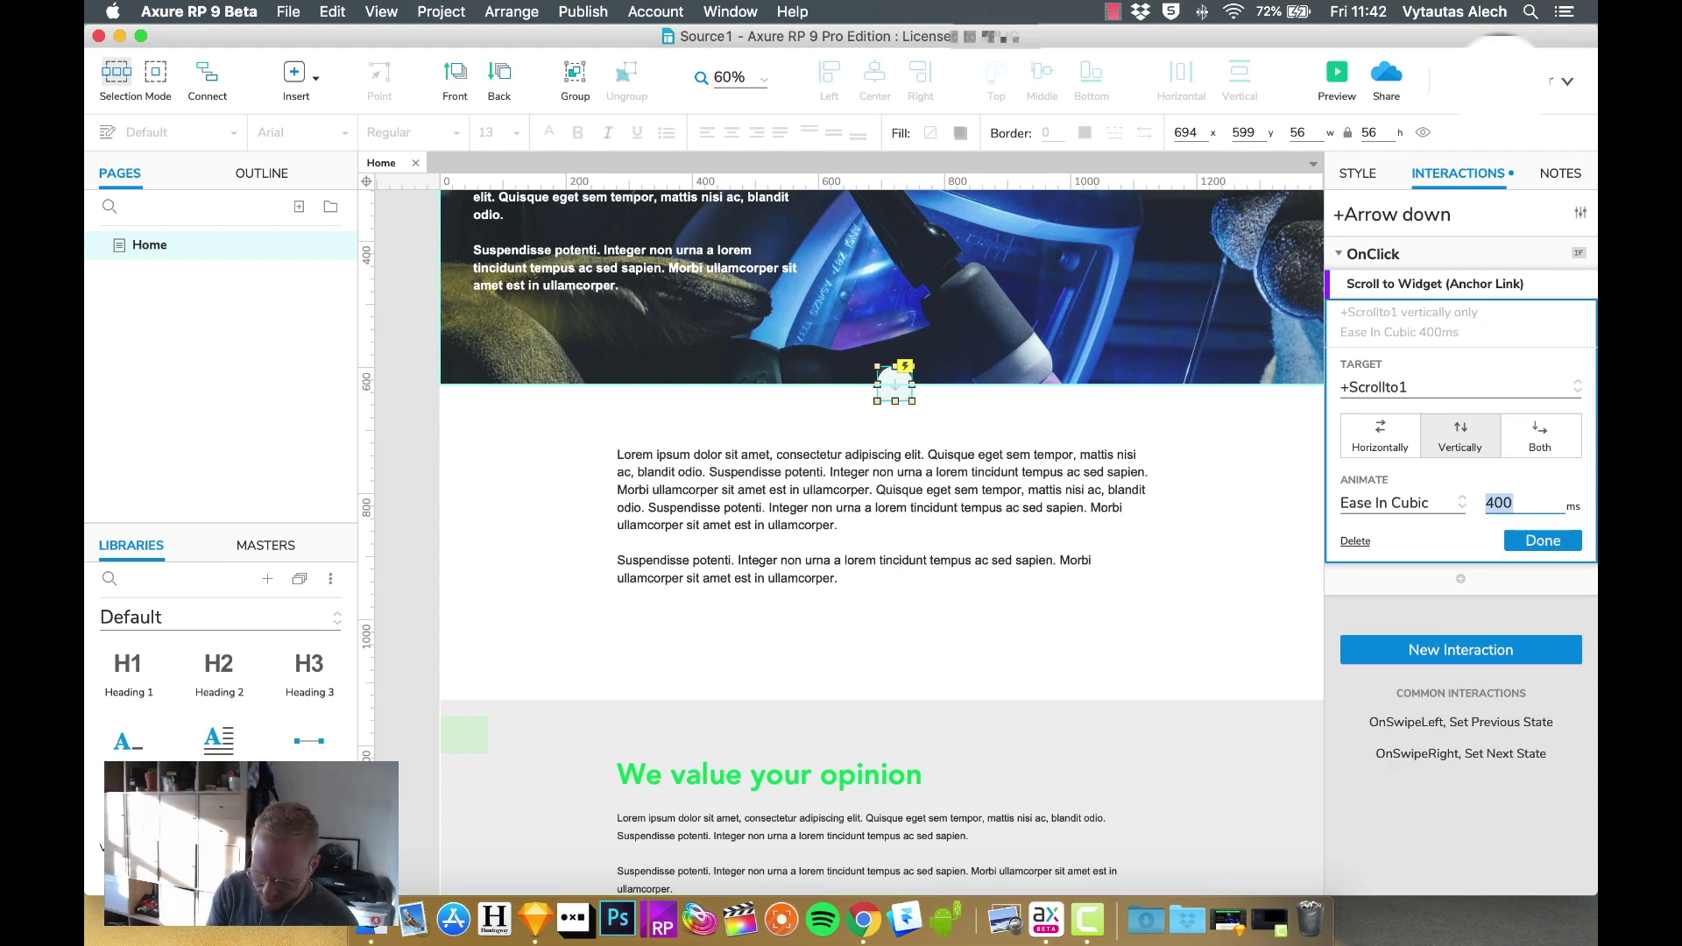
type("600")
key("BackSpace")
key("BackSpace")
key("BackSpace")
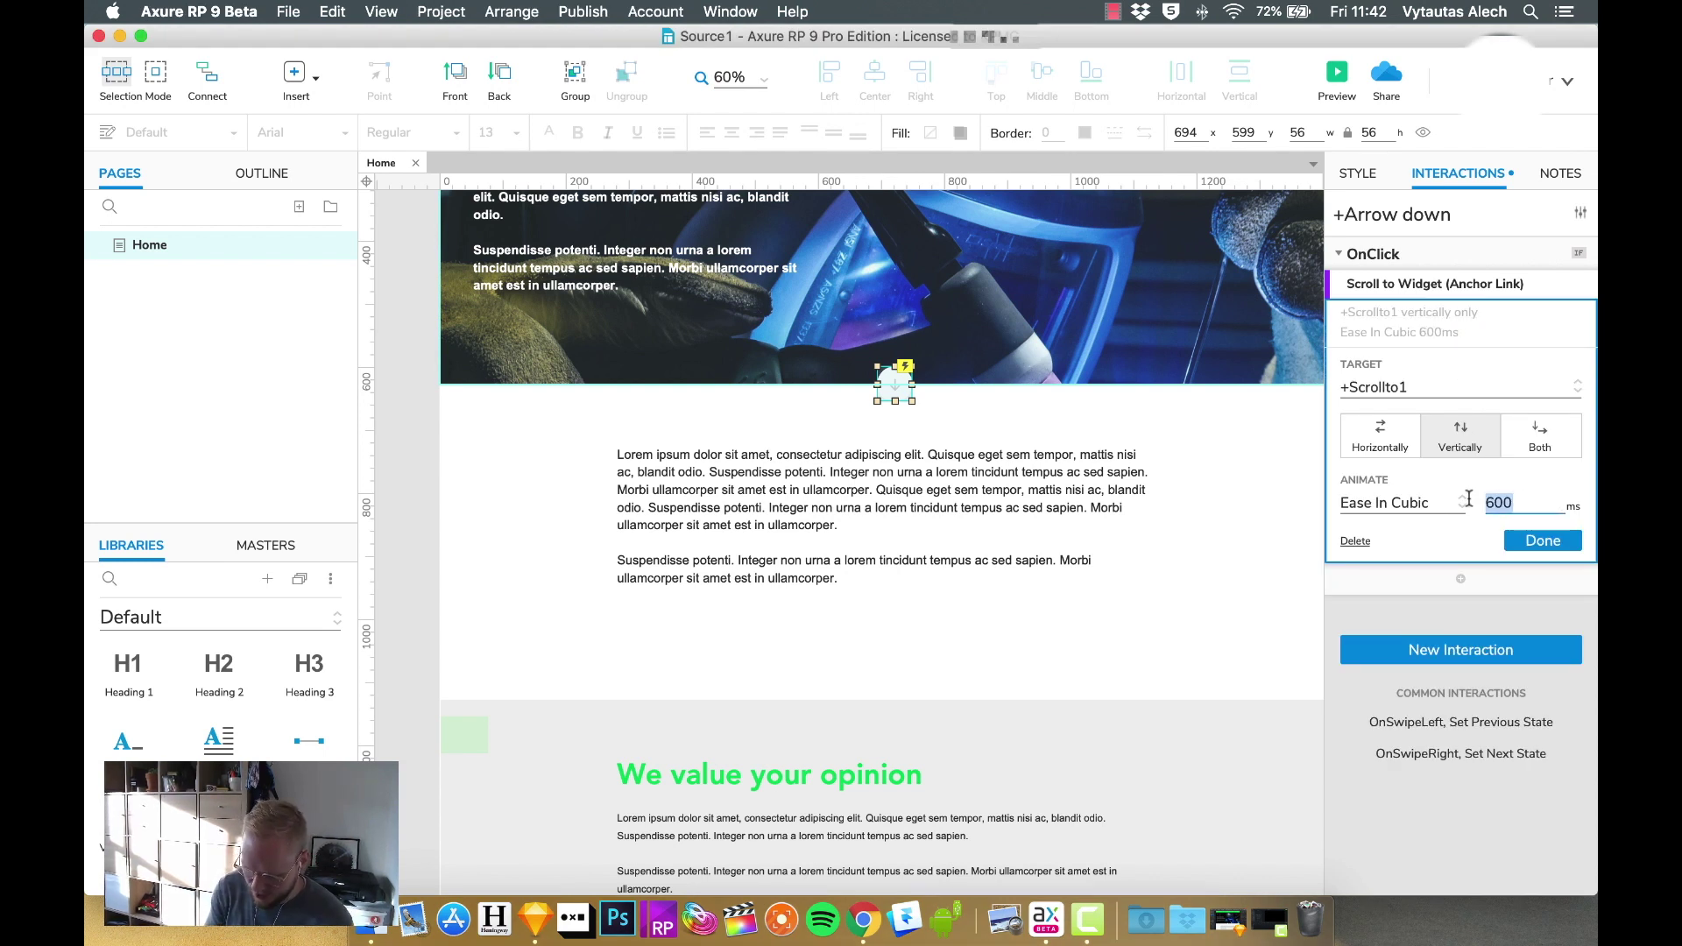
type("800")
left_click(1543, 540)
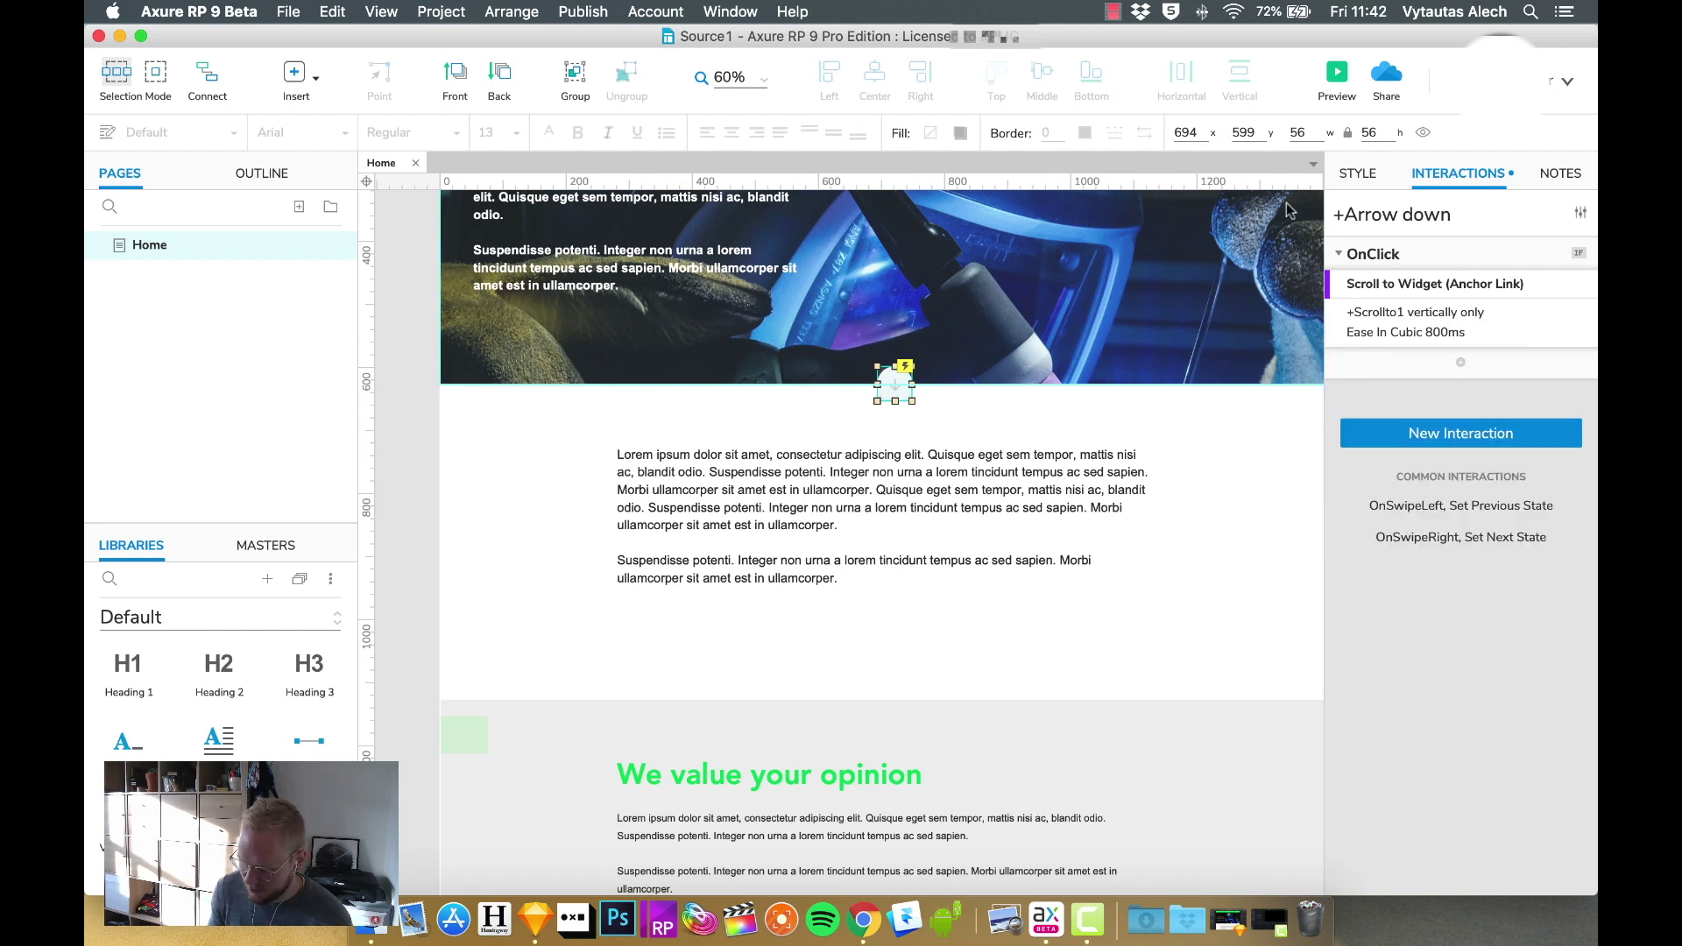
Step: Preview in Chrome, test the down arrow's slower scroll, and close the preview
left_click(1338, 77)
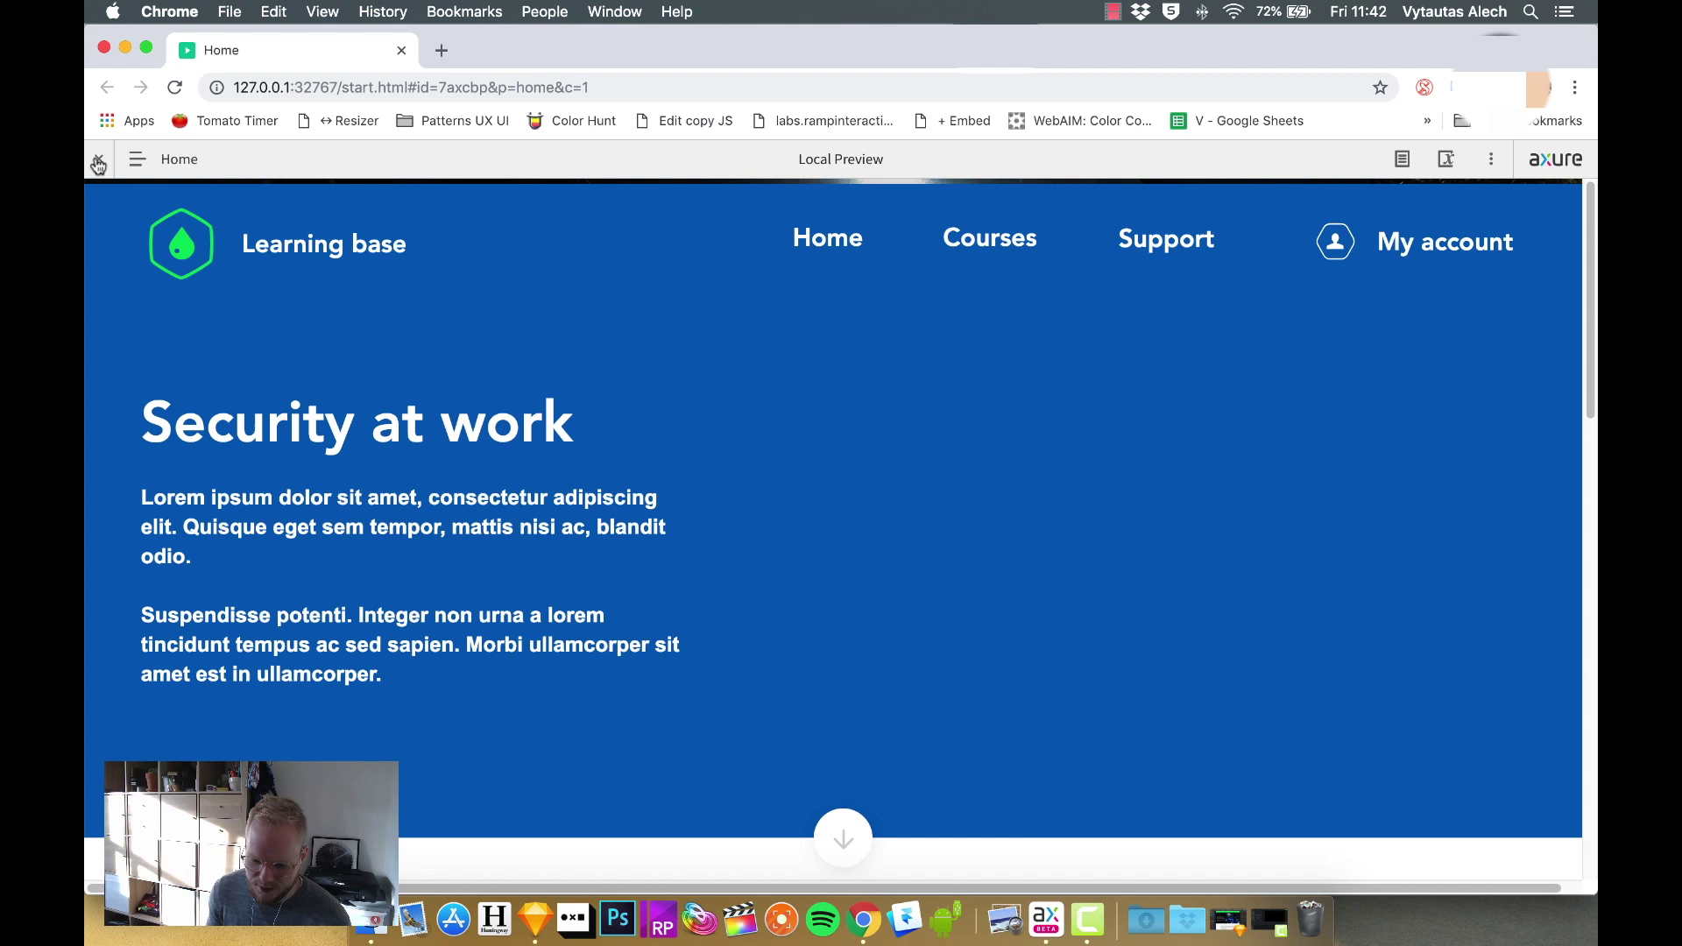
left_click(98, 158)
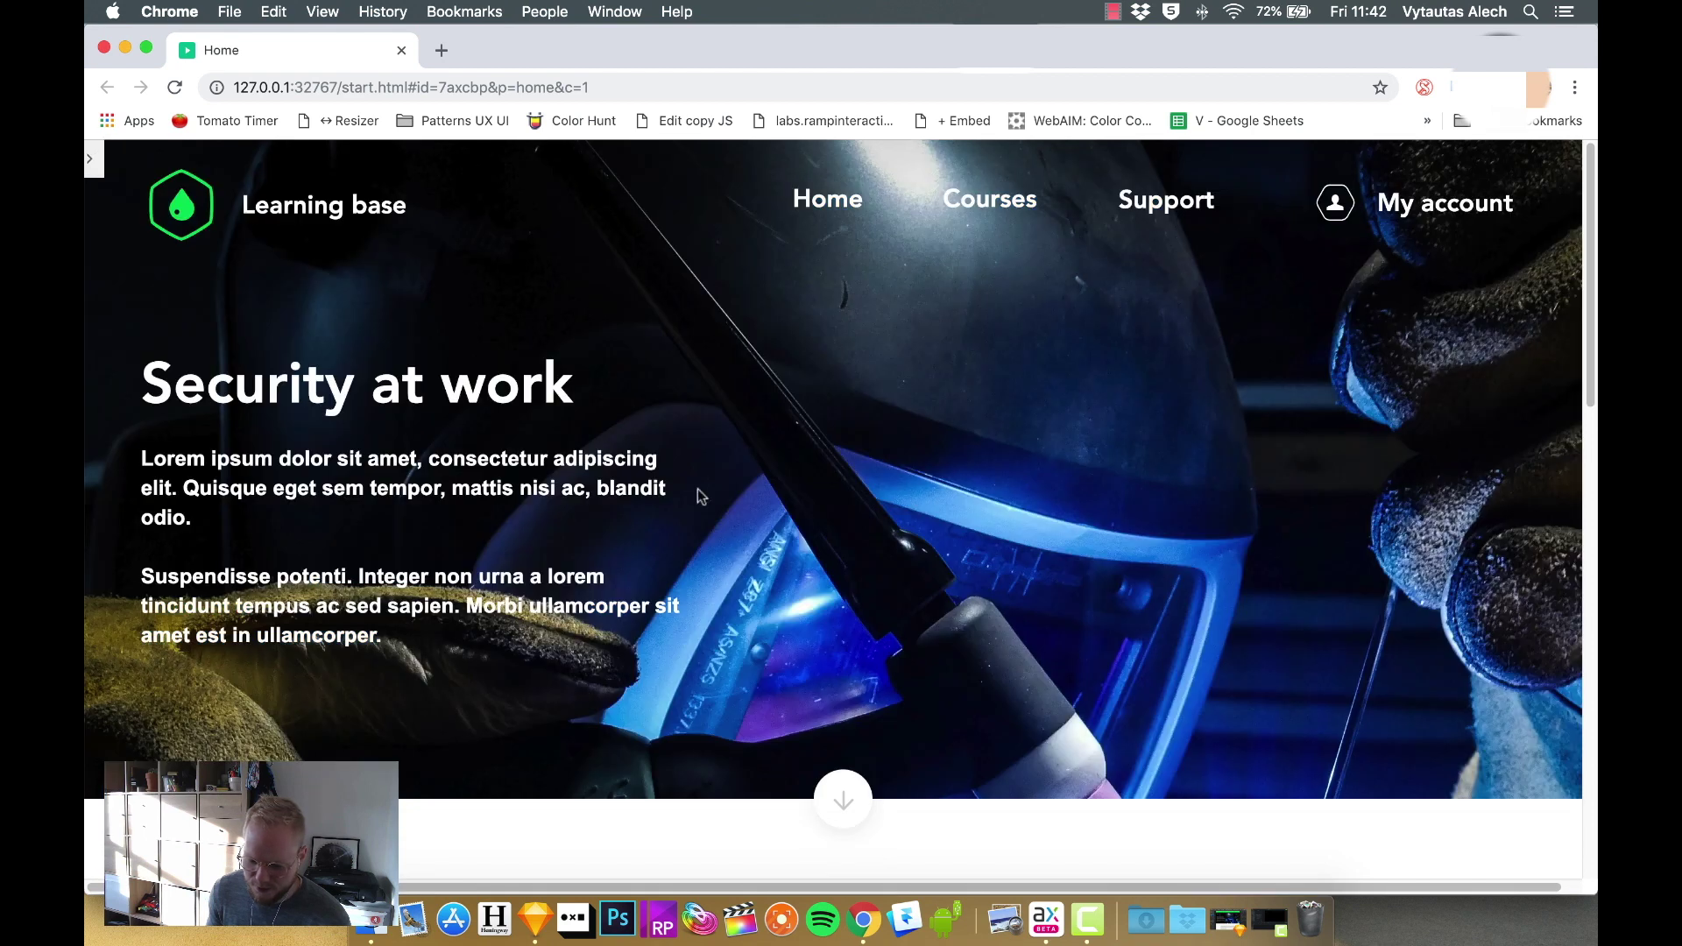
left_click(842, 799)
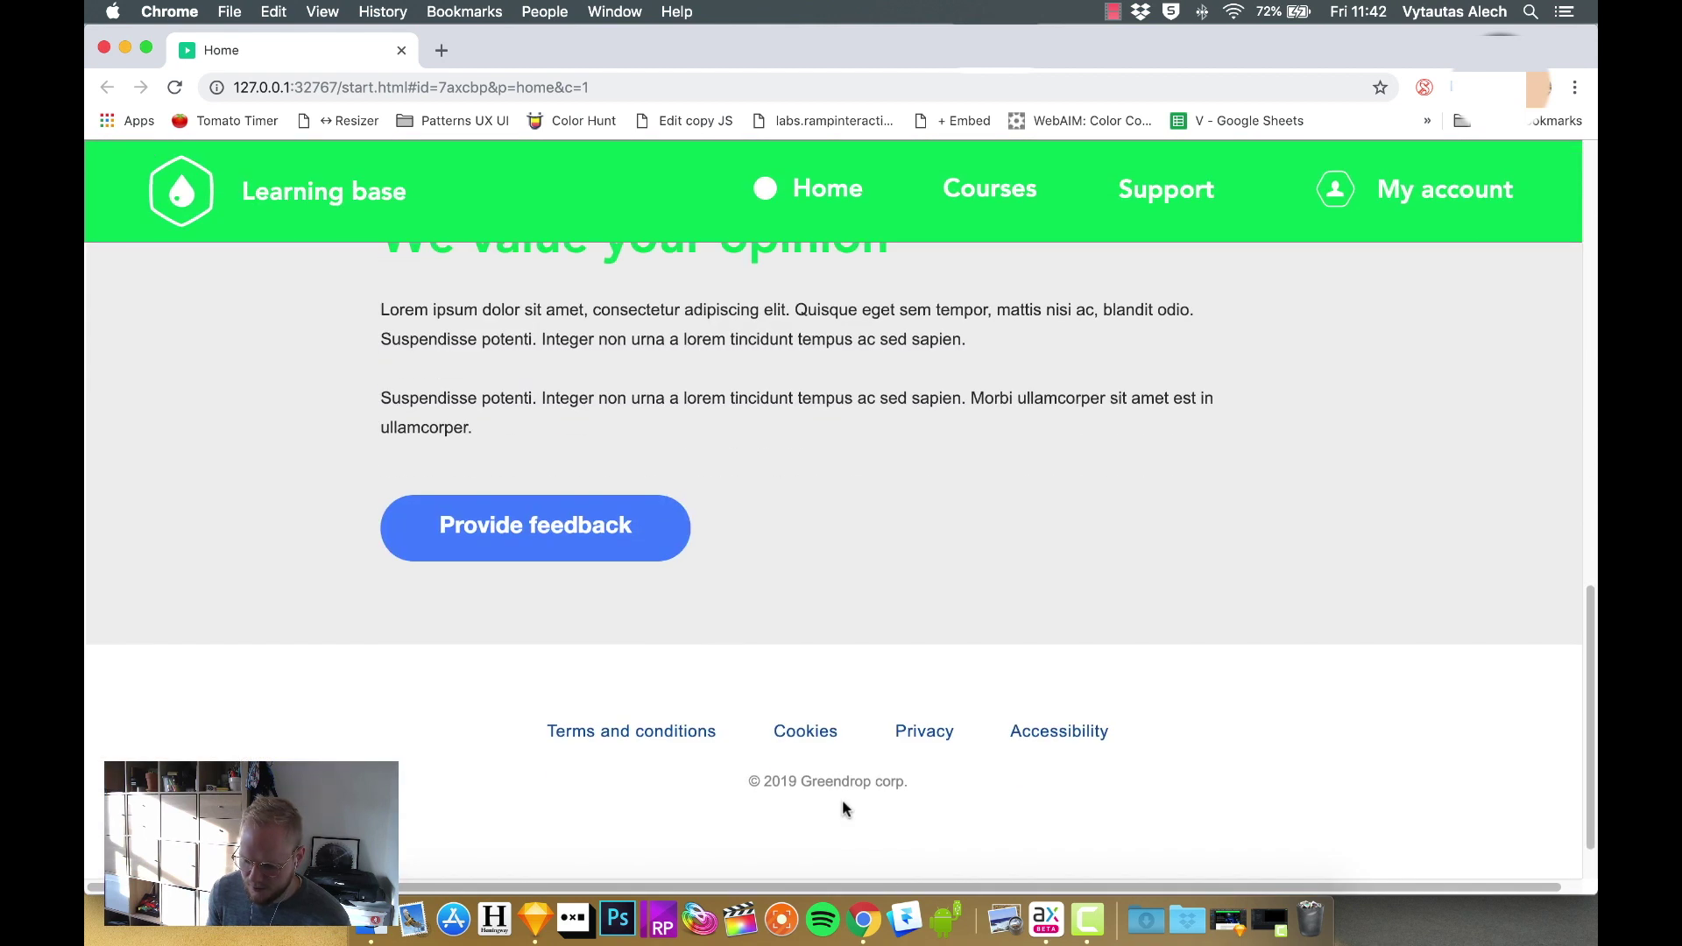
left_click(401, 50)
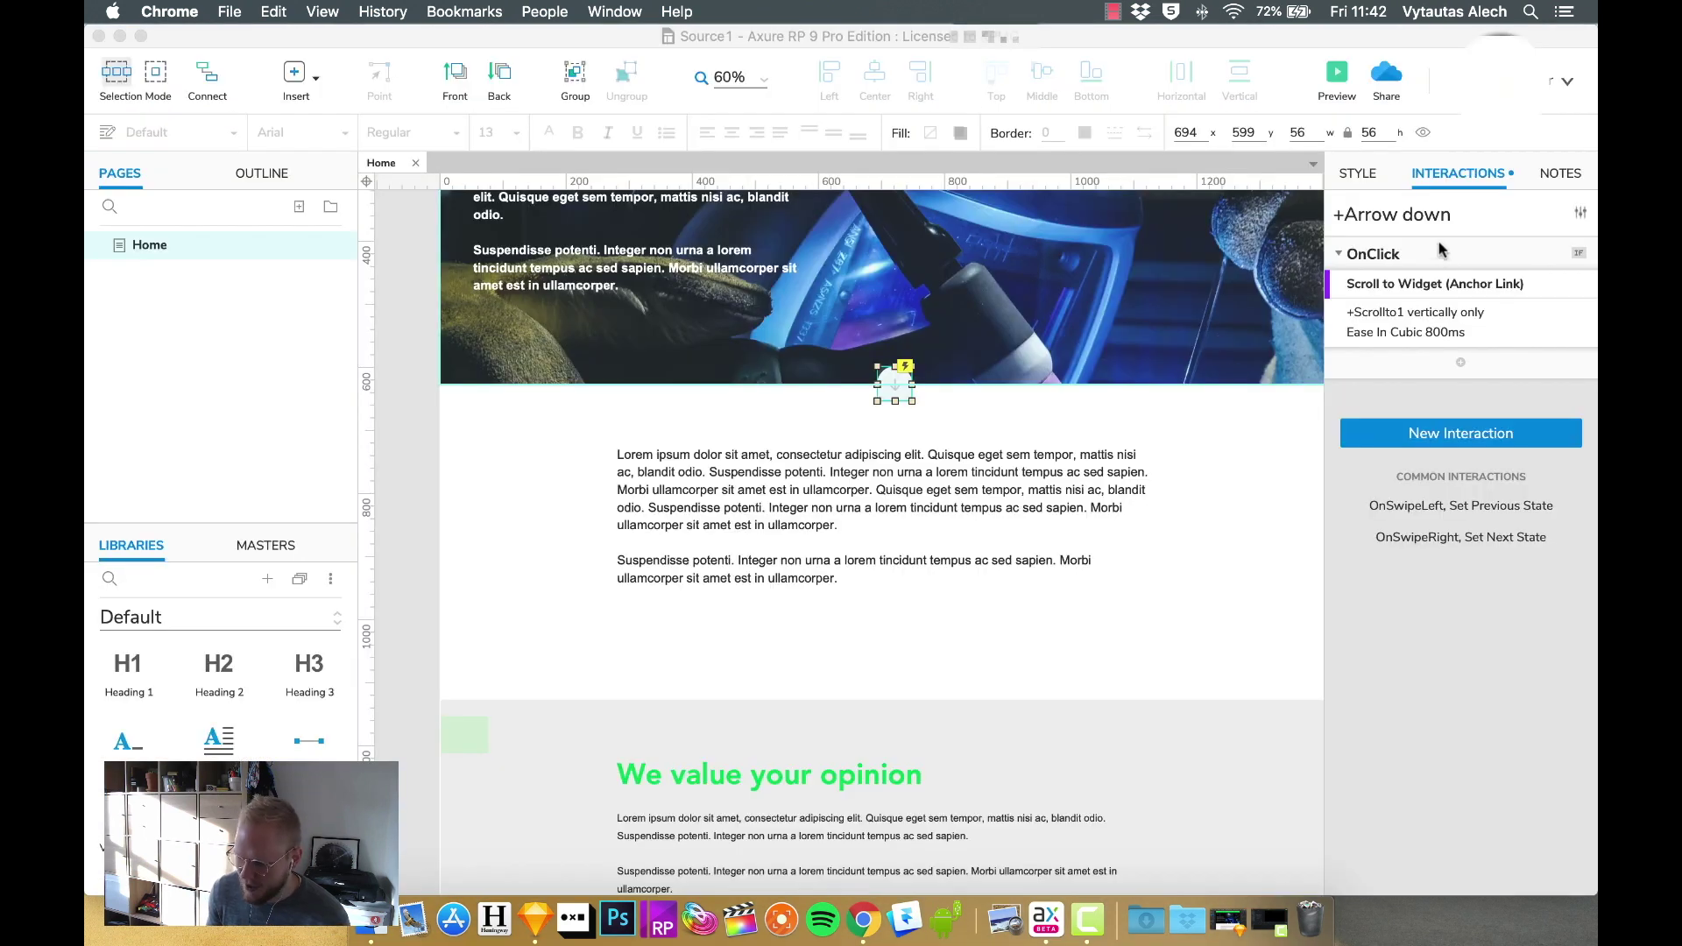
Step: Switch the Arrow down scroll to Ease Out Cubic easing over 1200 ms
left_click(1451, 317)
left_click(1392, 502)
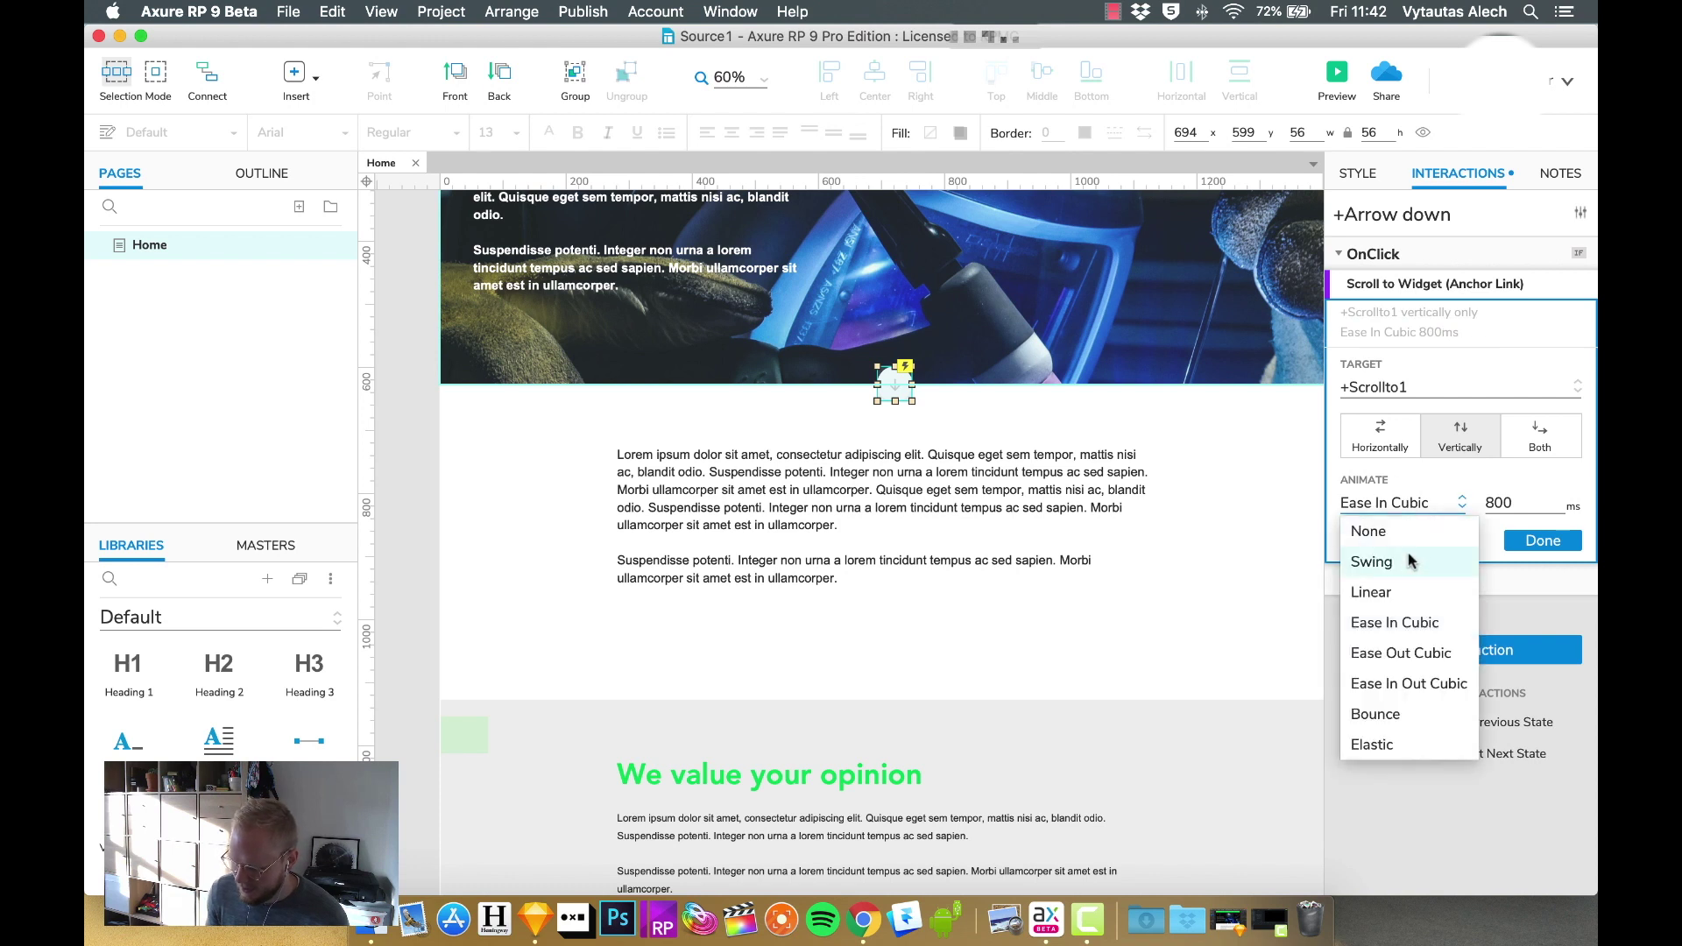
left_click(1428, 658)
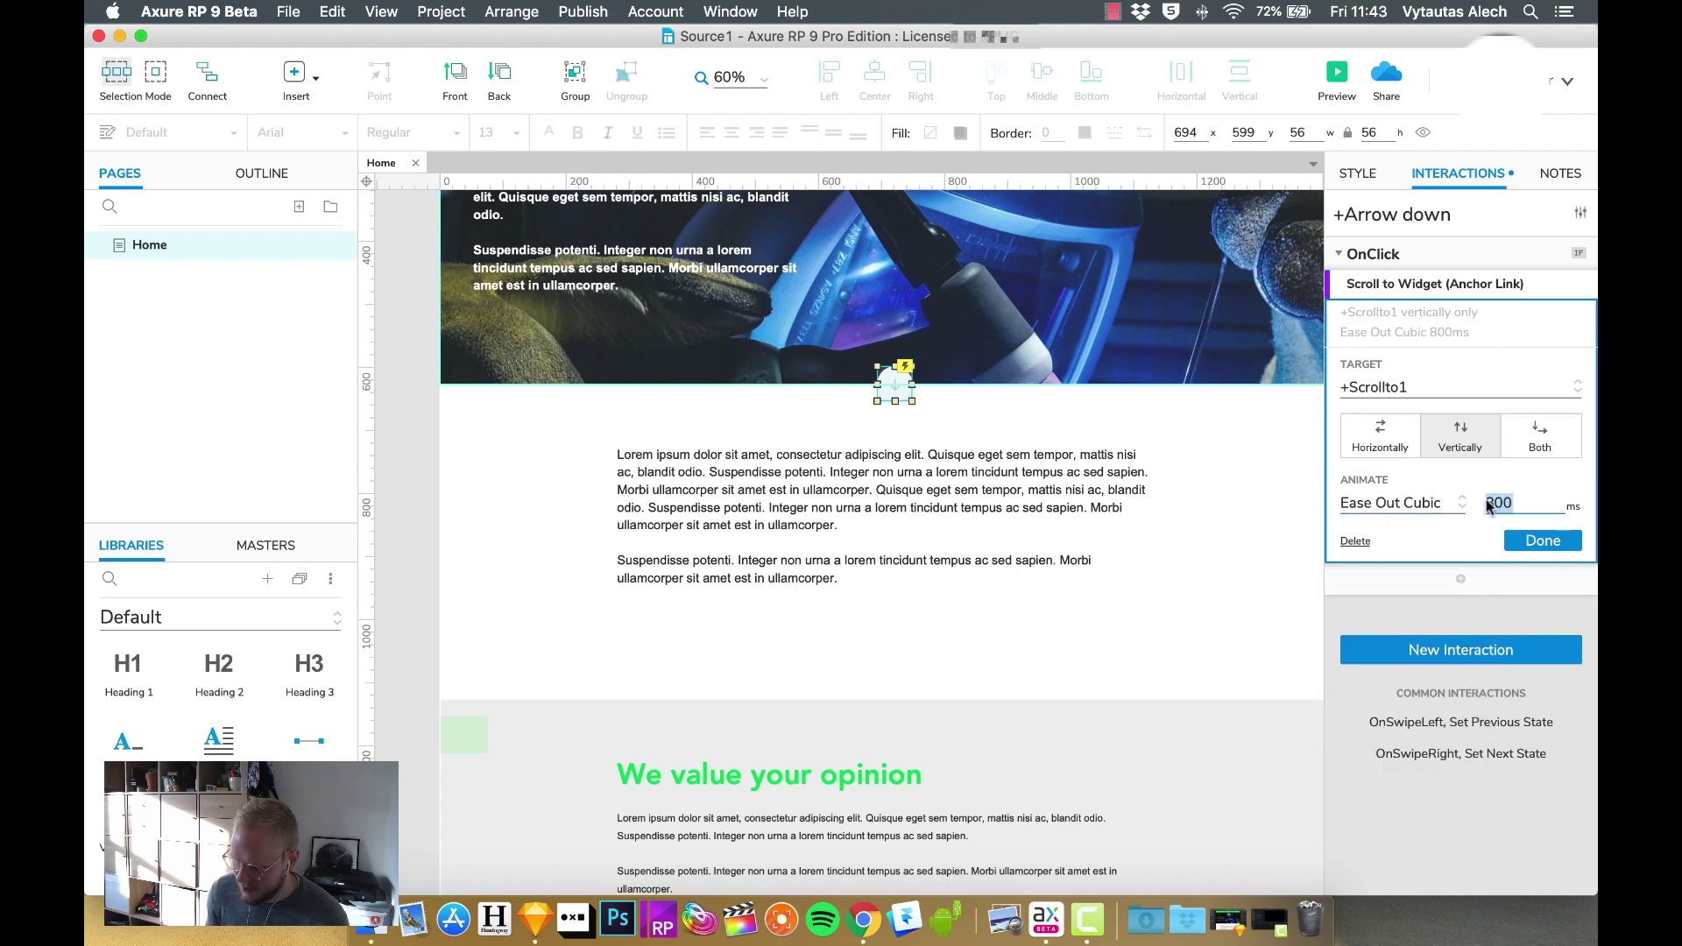
double_click(1500, 503)
type("1200")
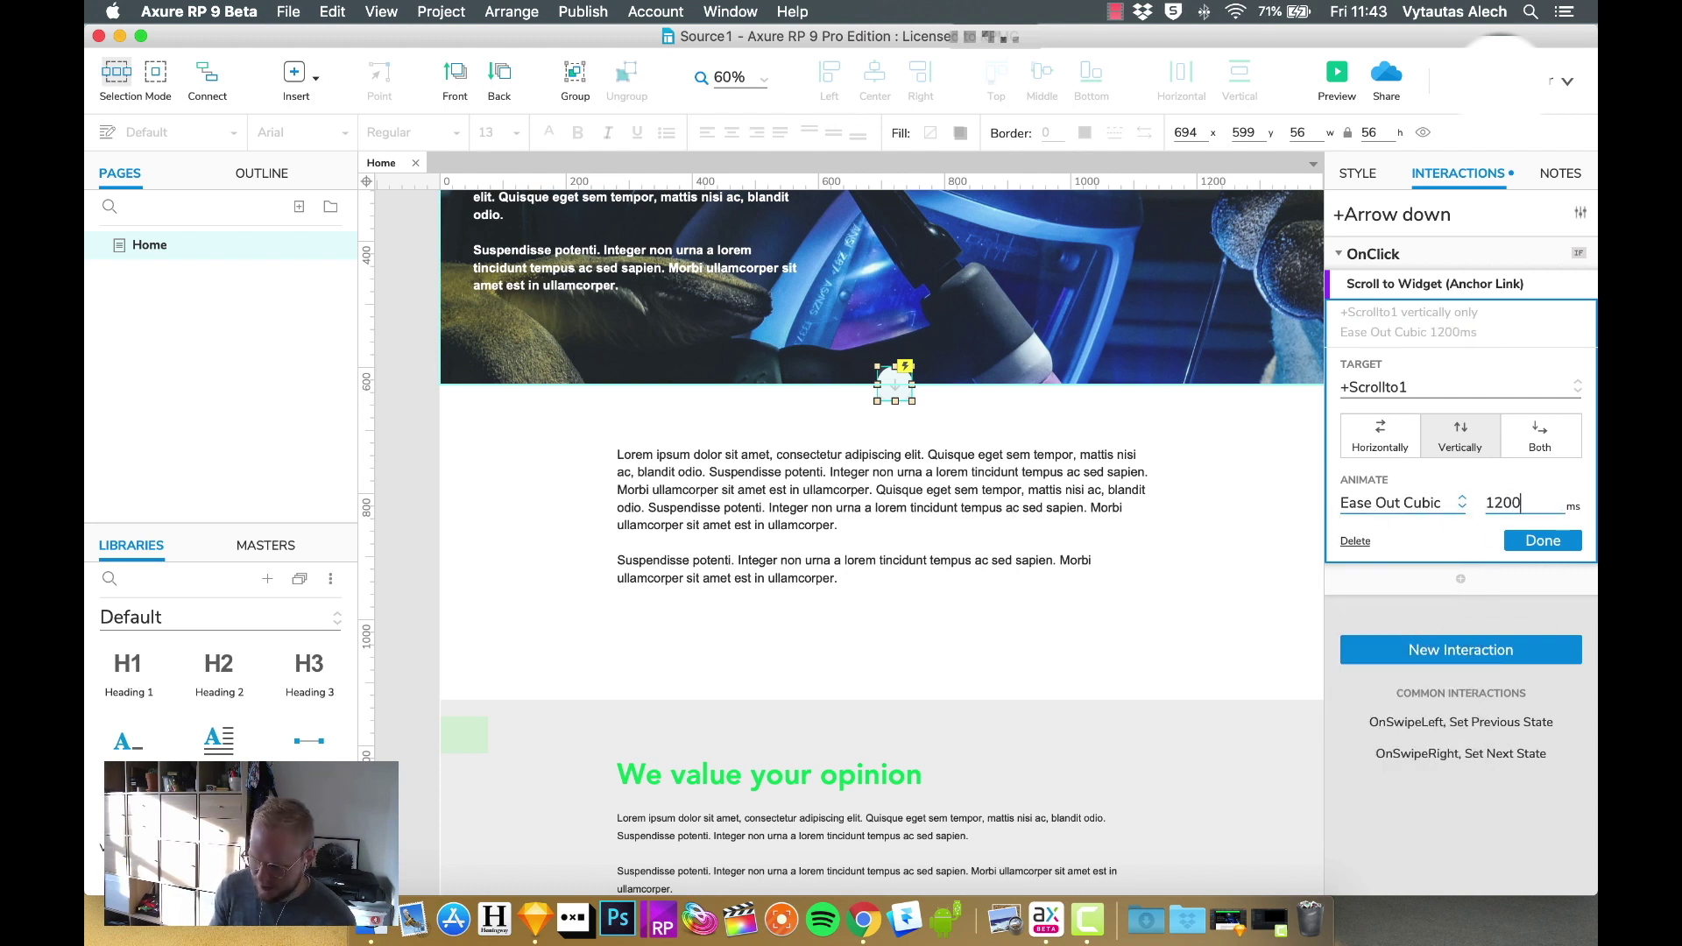
left_click(1541, 541)
left_click(1337, 77)
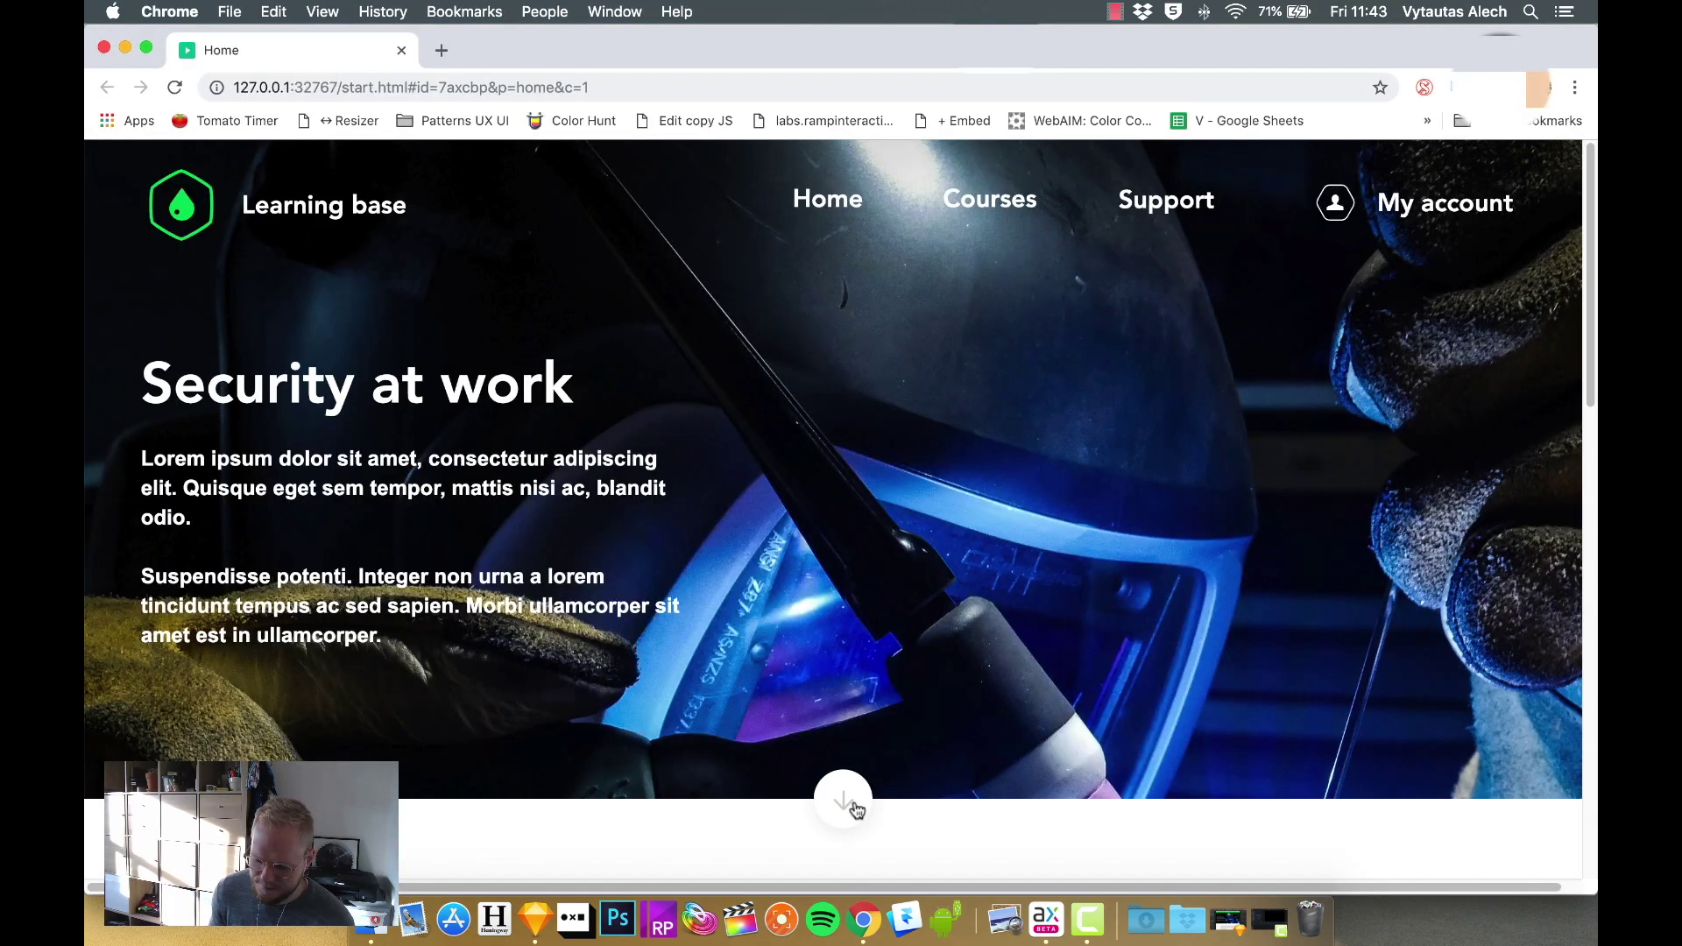
left_click(851, 802)
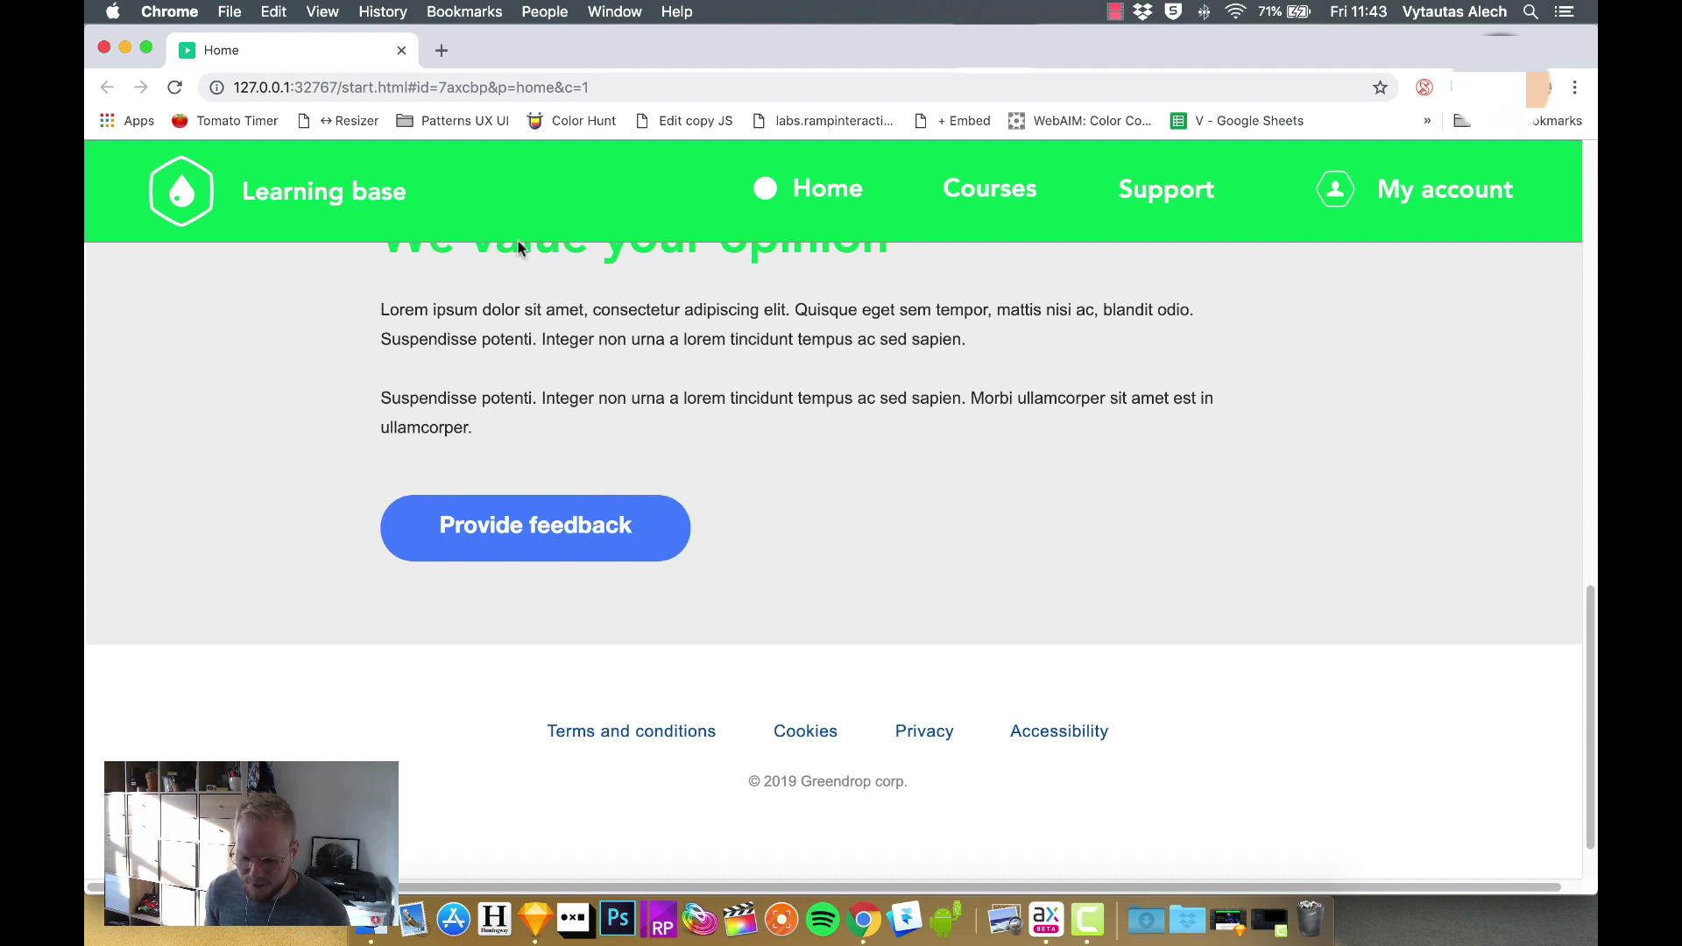
scroll(621, 312, "up", 1)
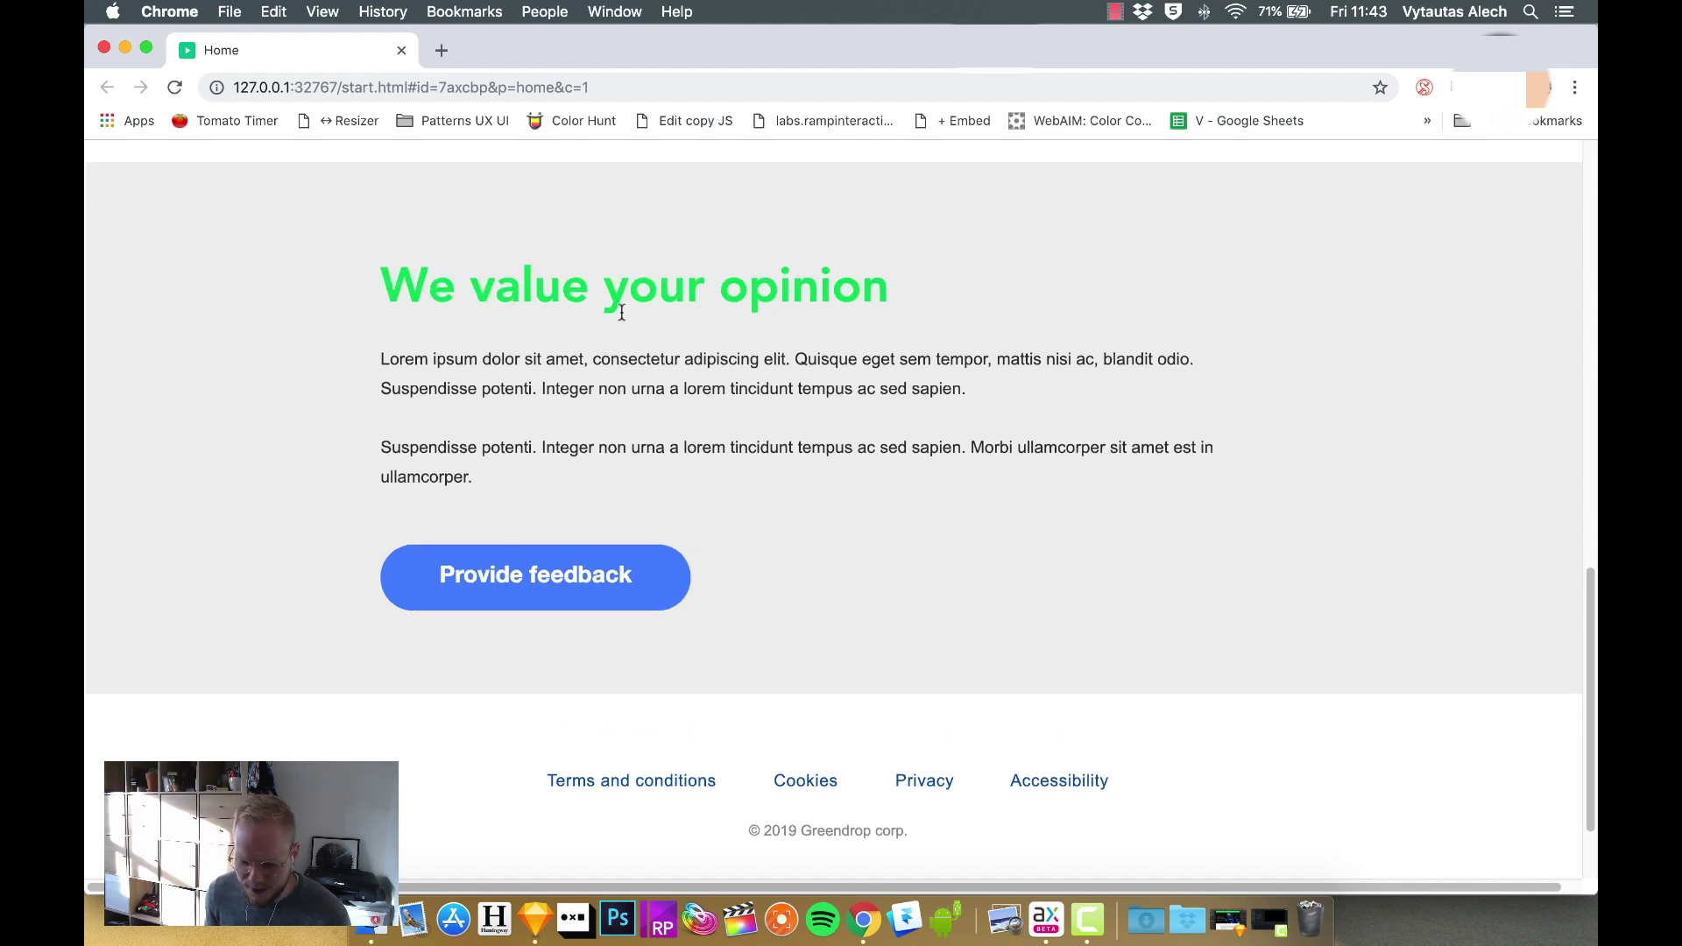
scroll(621, 313, "down", 1)
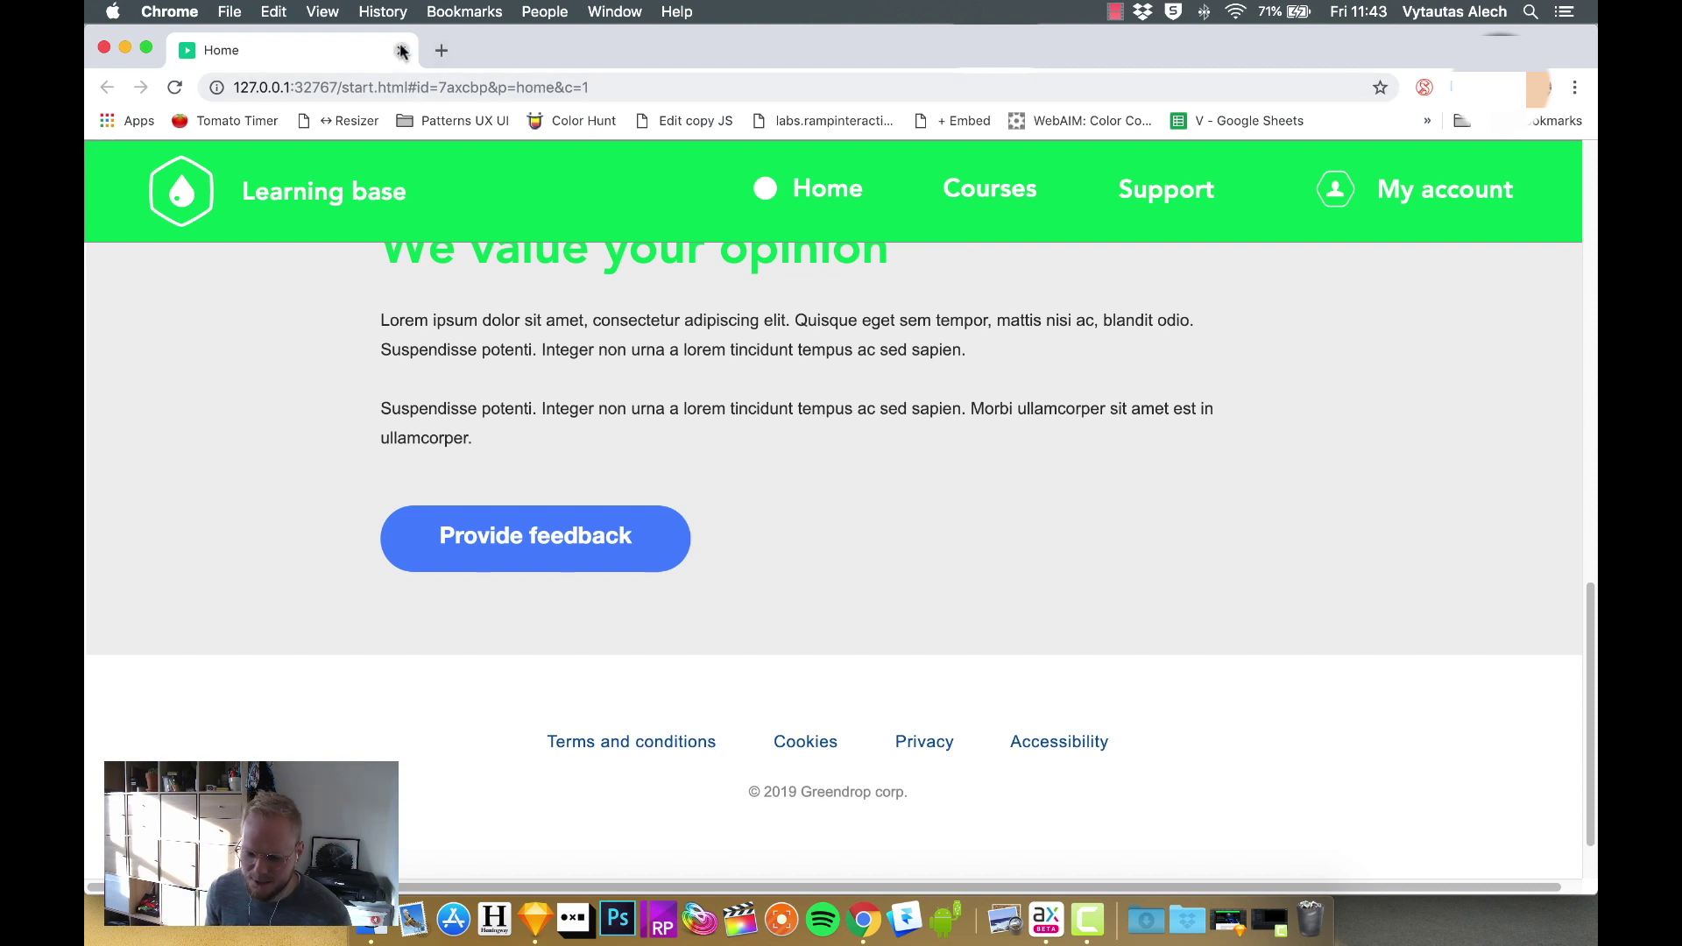
key("super+Tab")
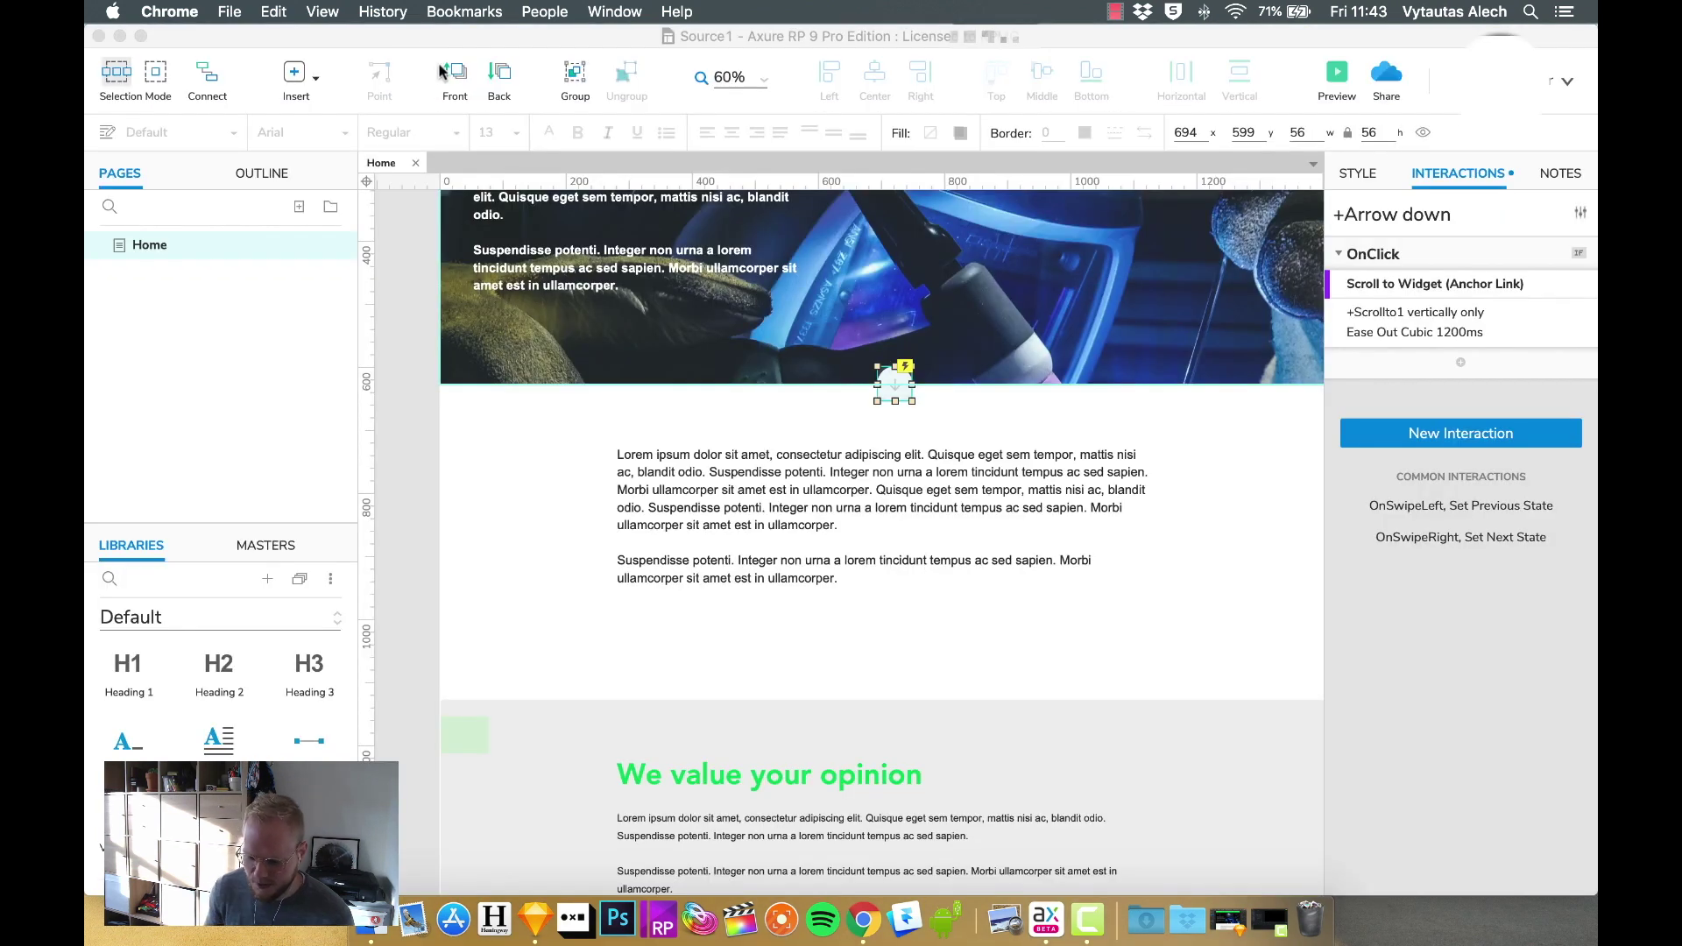
Step: Move the +Scrollto1 hot spot up to y 1019 and check in preview where the arrow scroll stops
left_click(457, 739)
left_click_drag(458, 733, 464, 643)
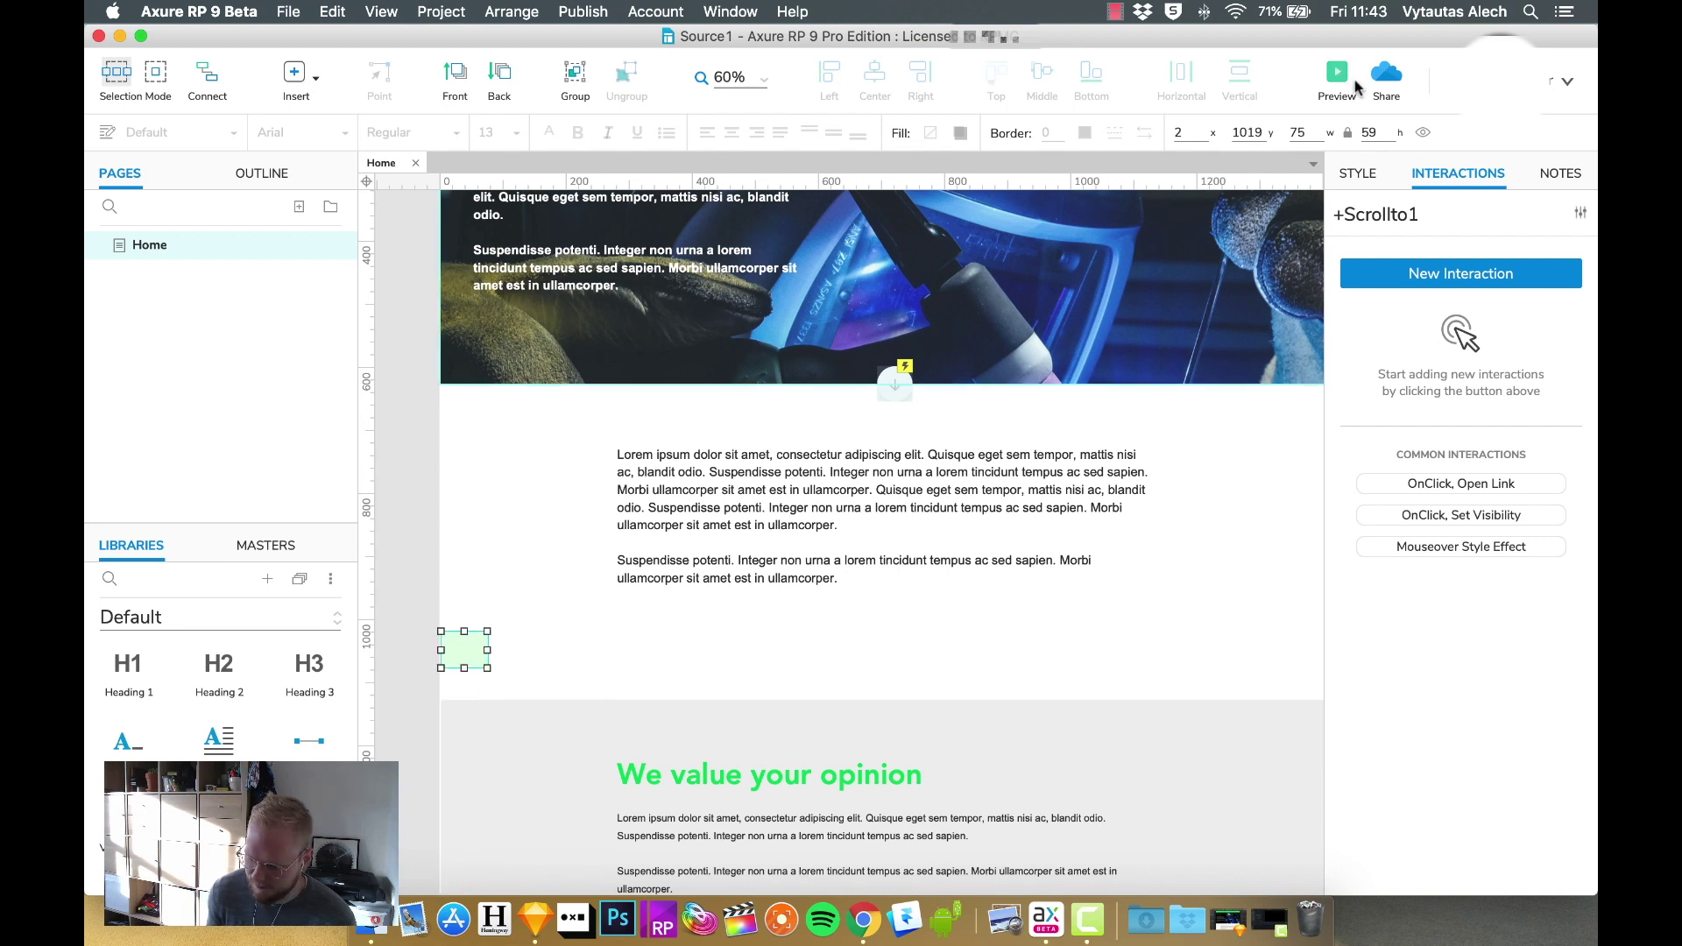
left_click(1355, 83)
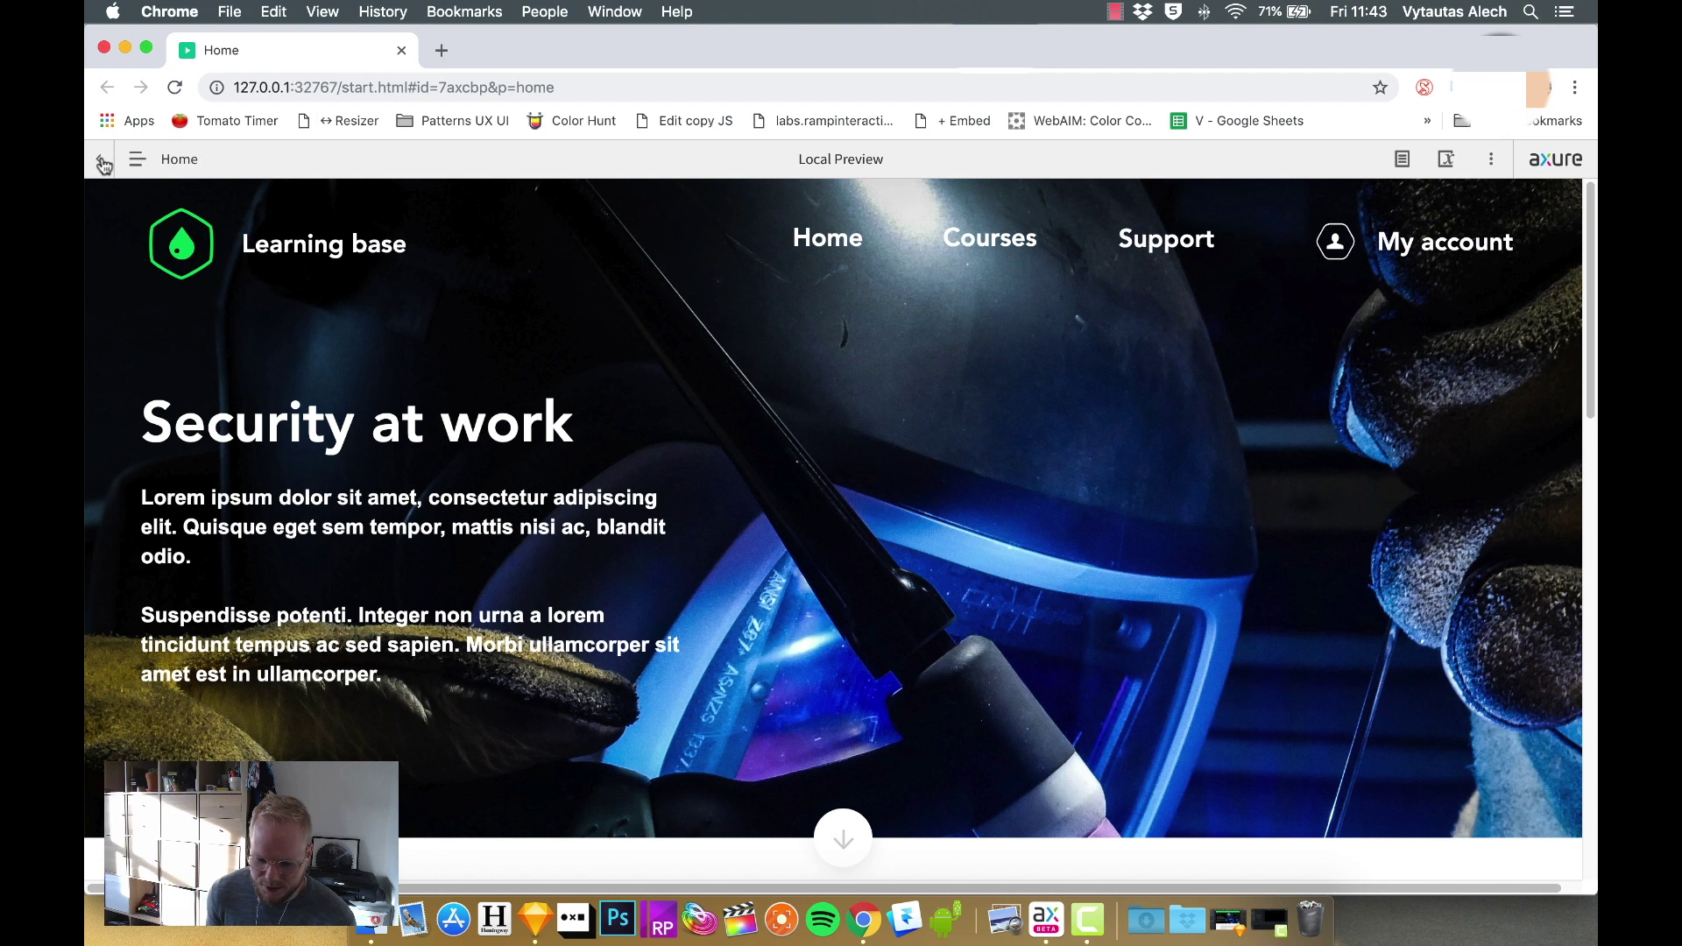
left_click(99, 158)
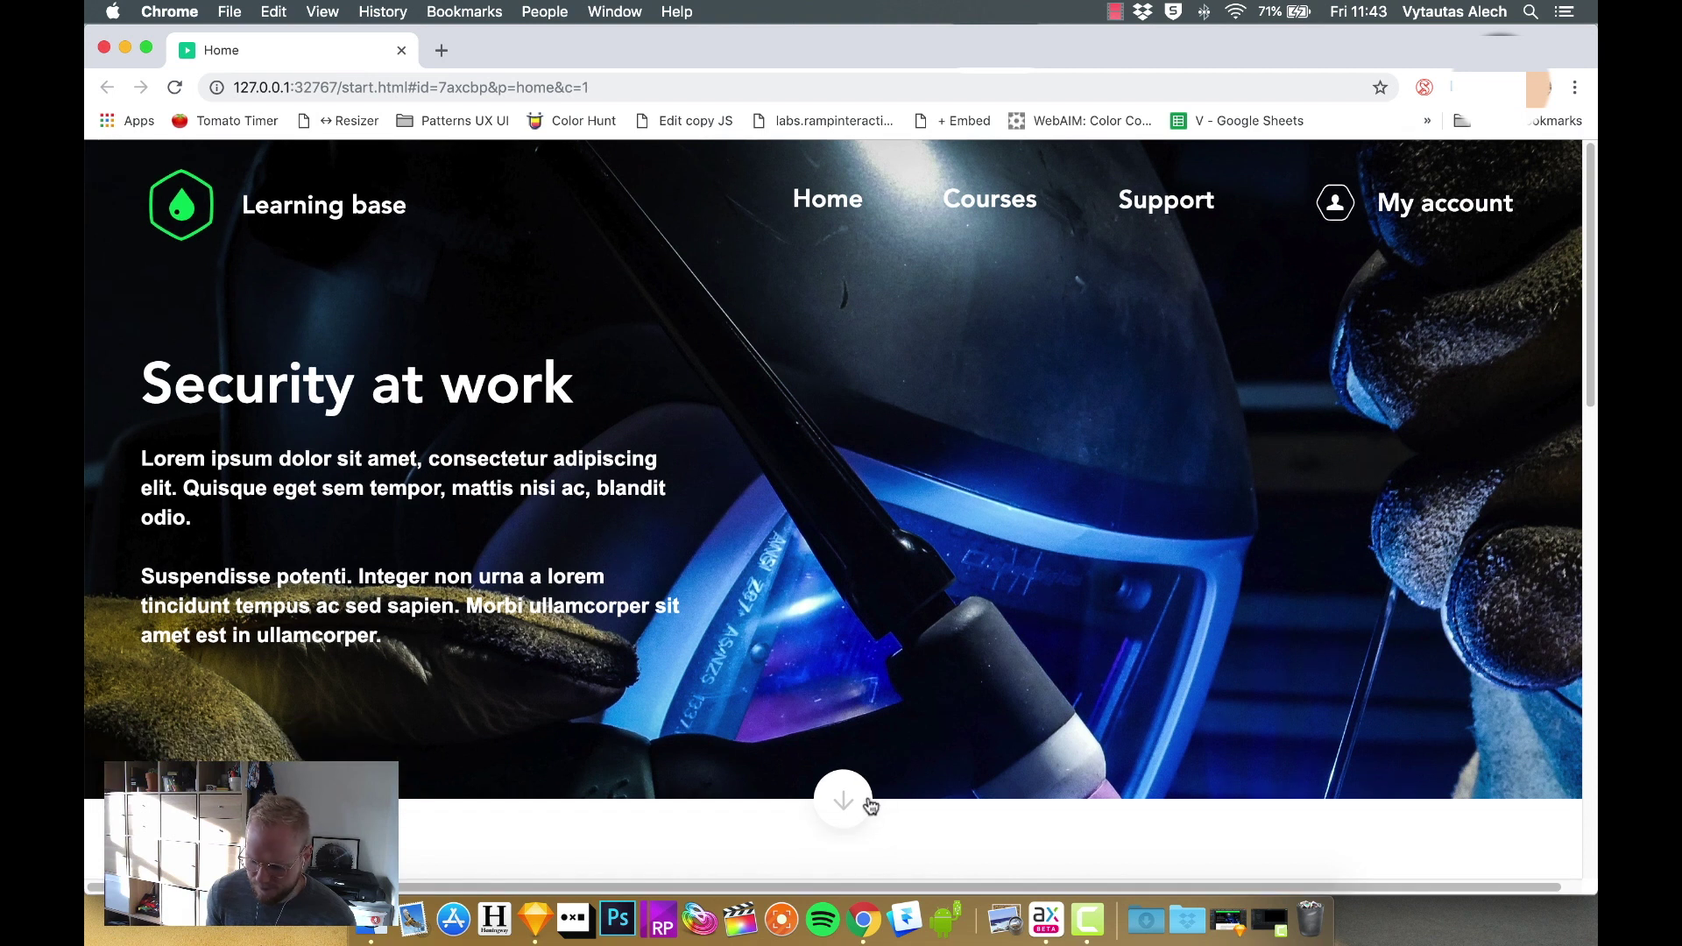
left_click(843, 799)
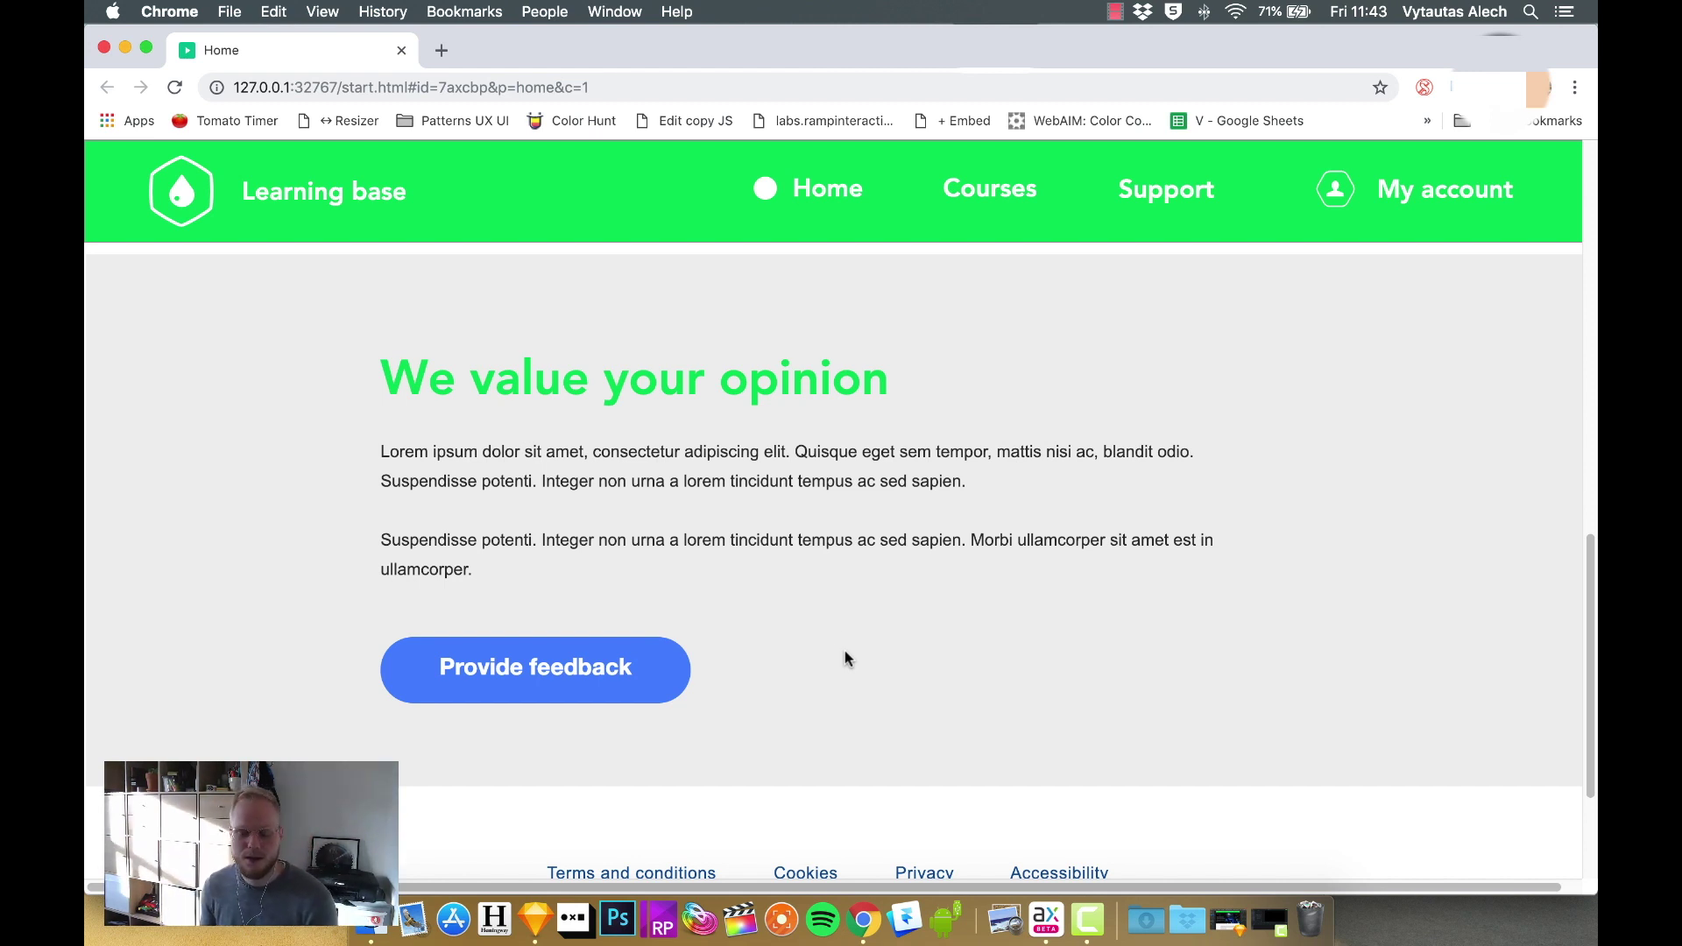
Step: Return to the Axure editor and scroll the canvas back to the arrow-down button
key("super+Tab")
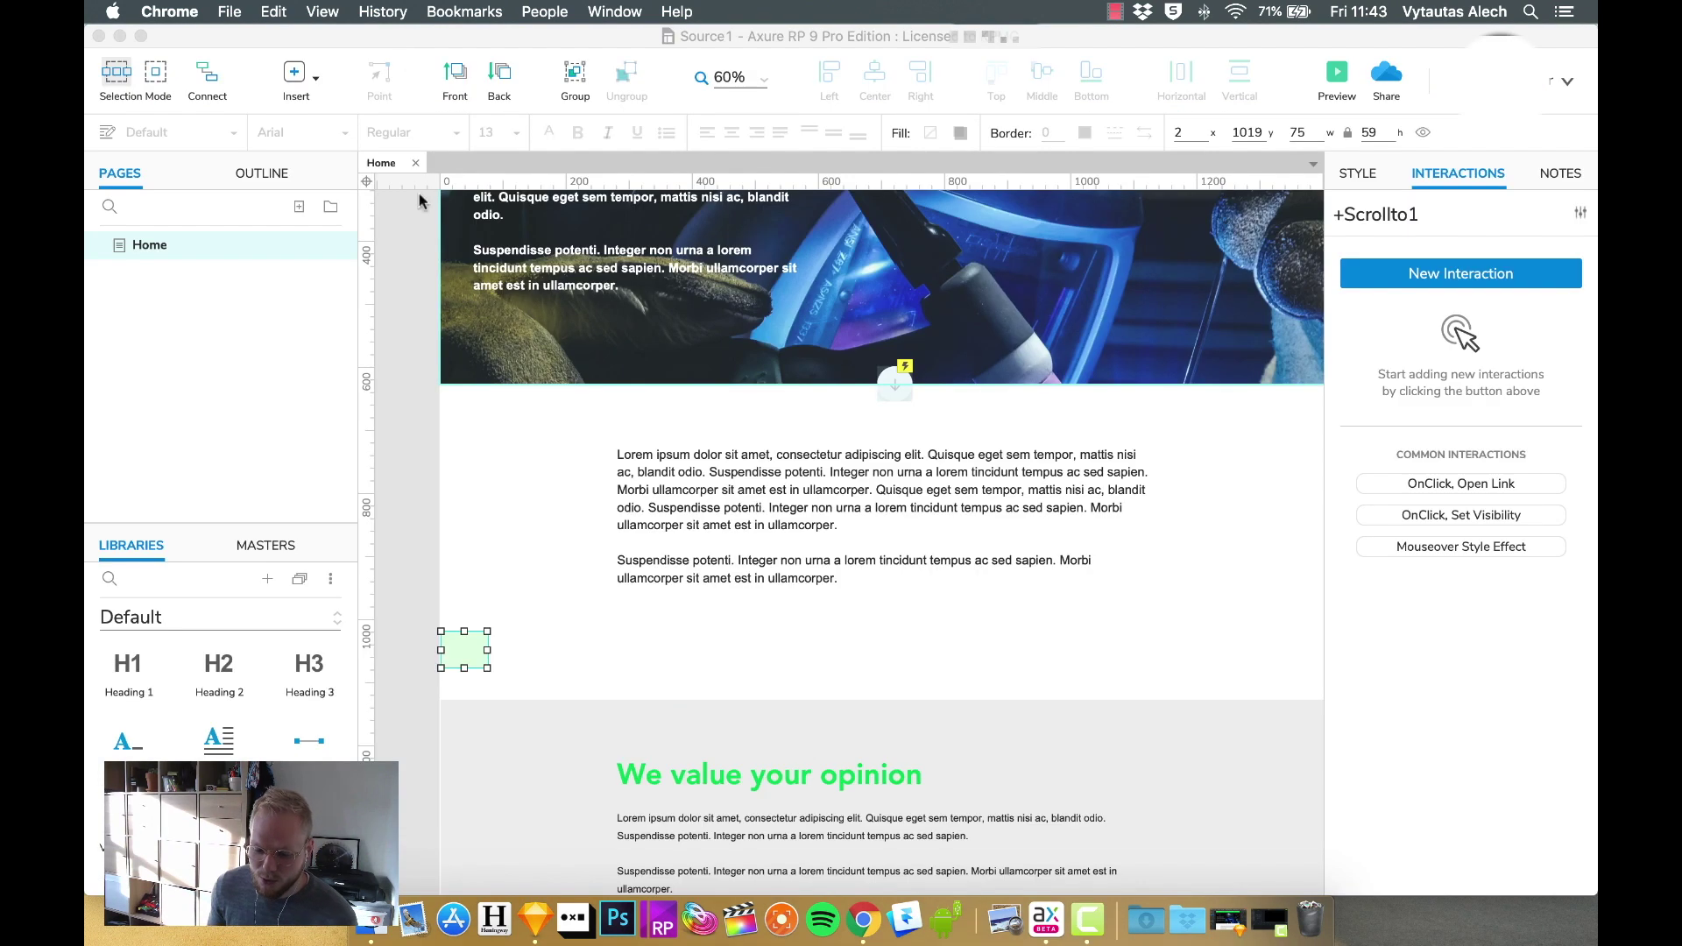
left_click(410, 333)
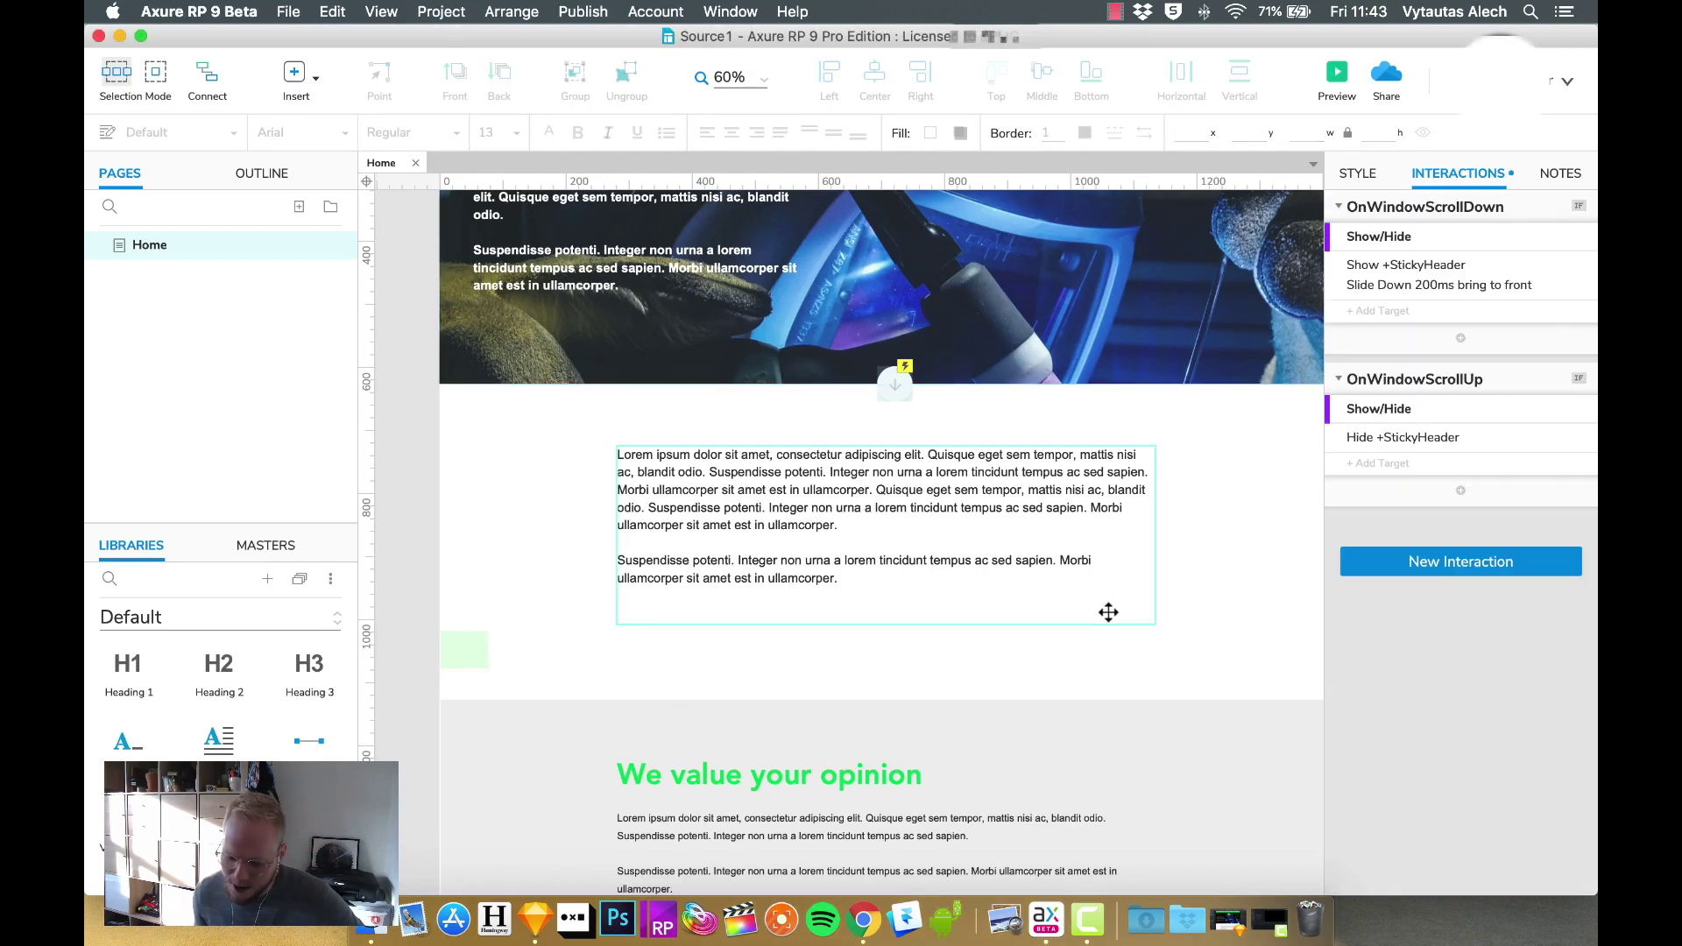
scroll(1240, 658, "up", 1)
scroll(1240, 659, "down", 3)
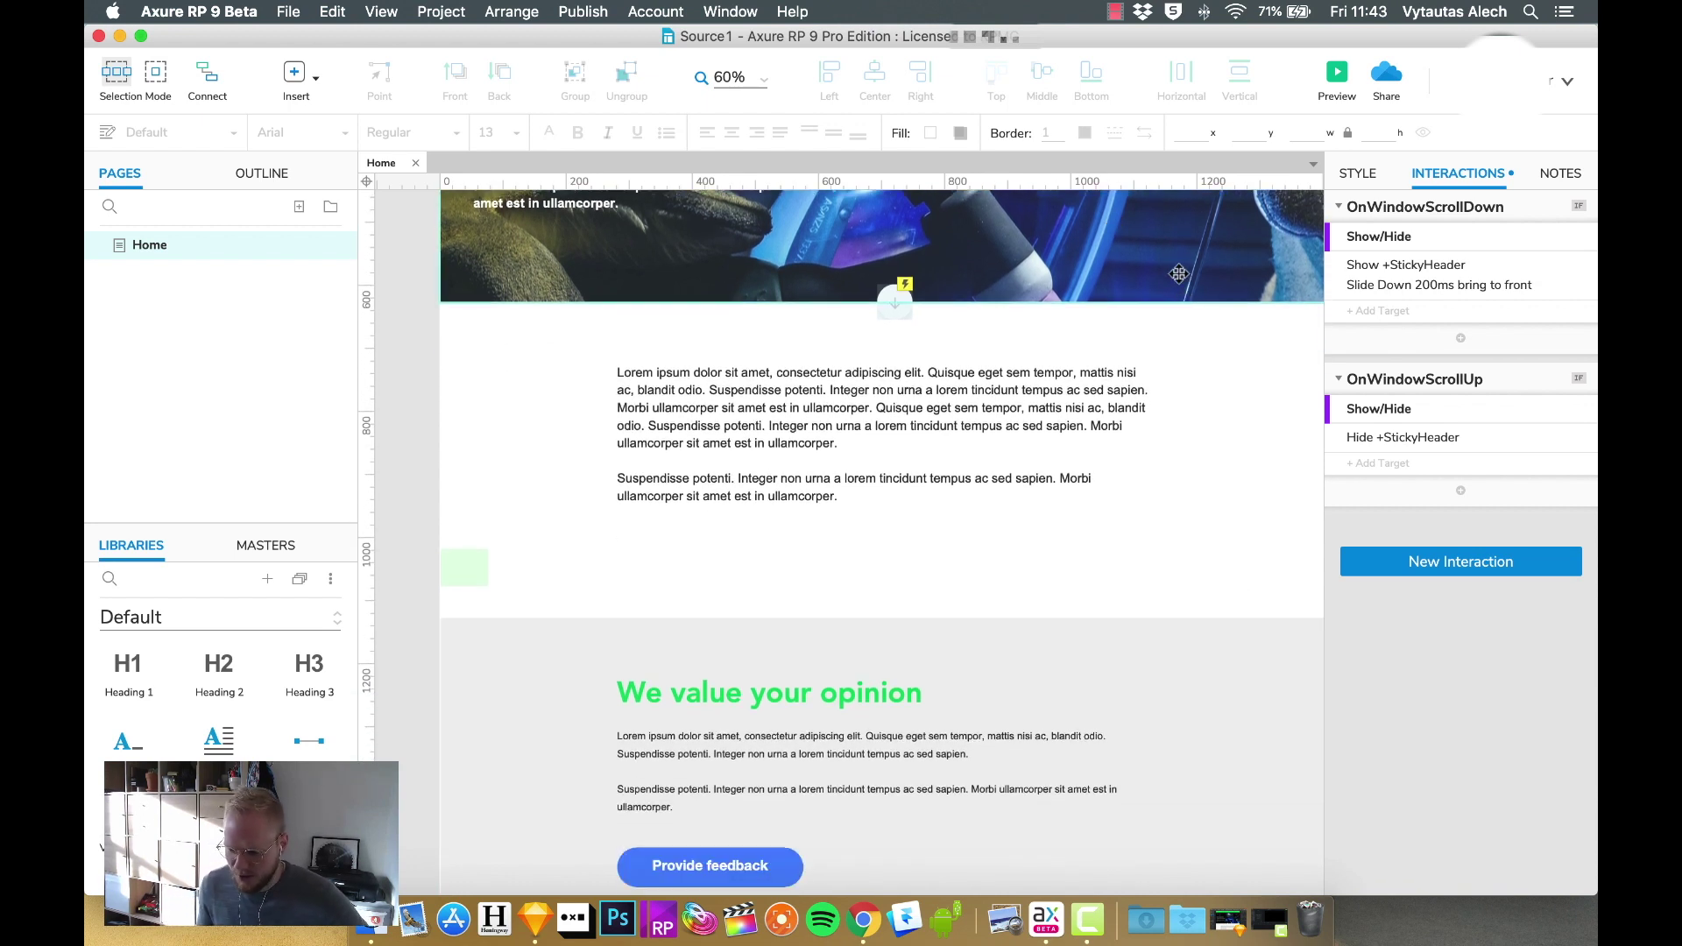
scroll(1206, 766, "down", 3)
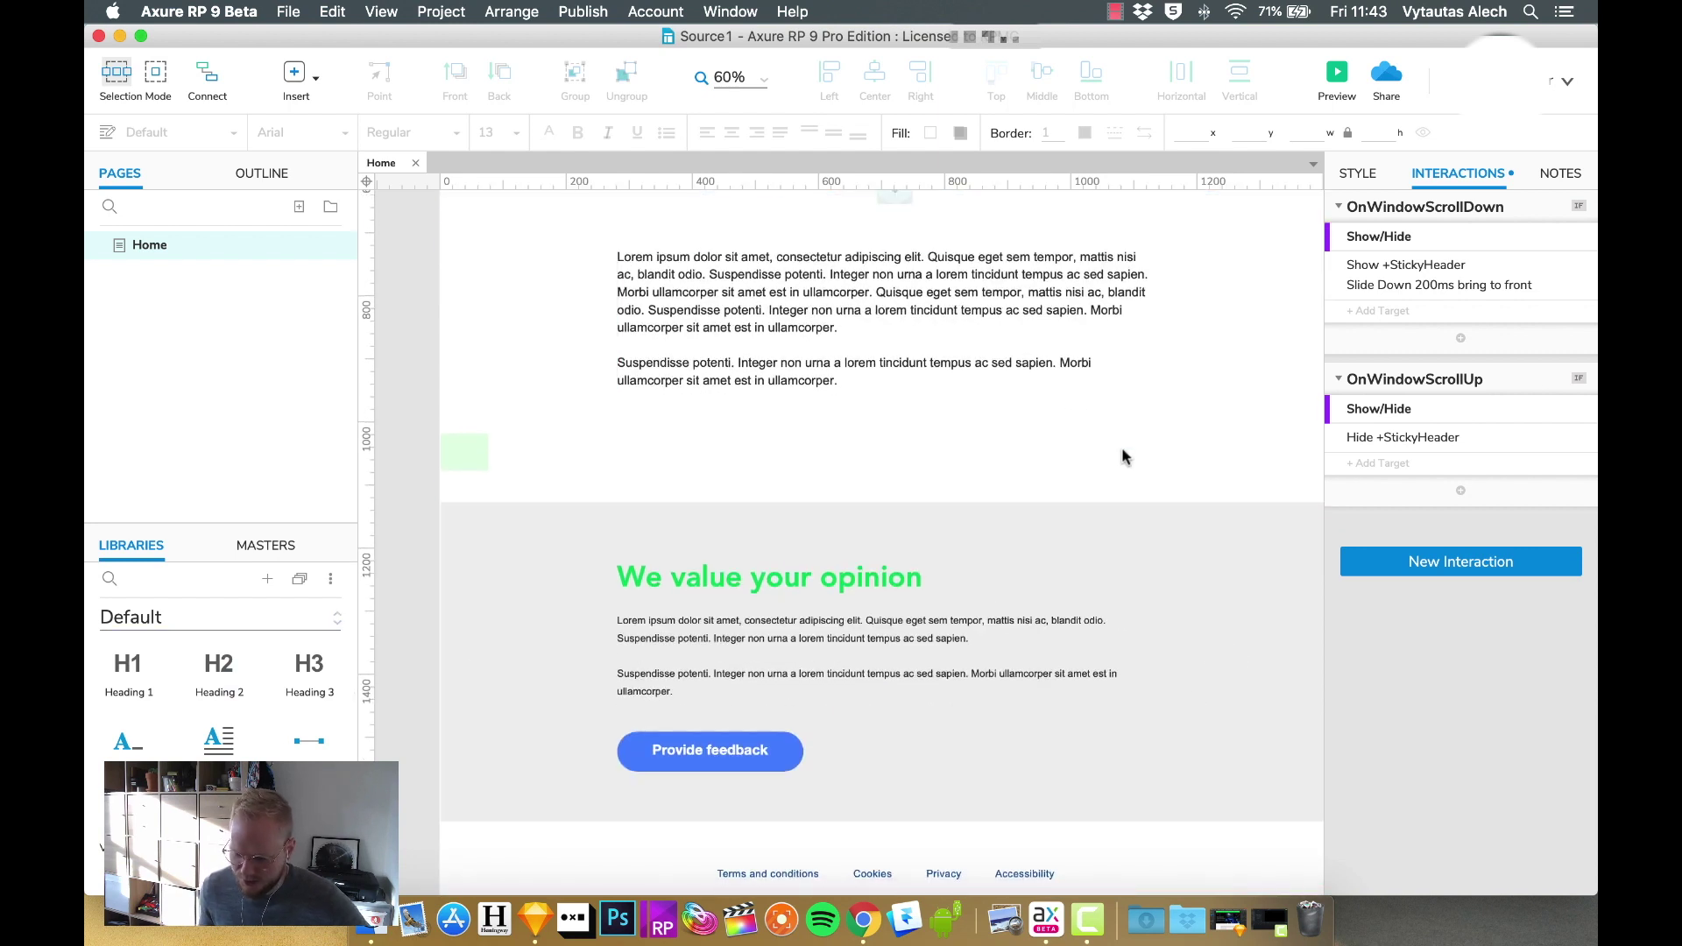
scroll(1174, 640, "right", 2)
scroll(1174, 640, "down", 1)
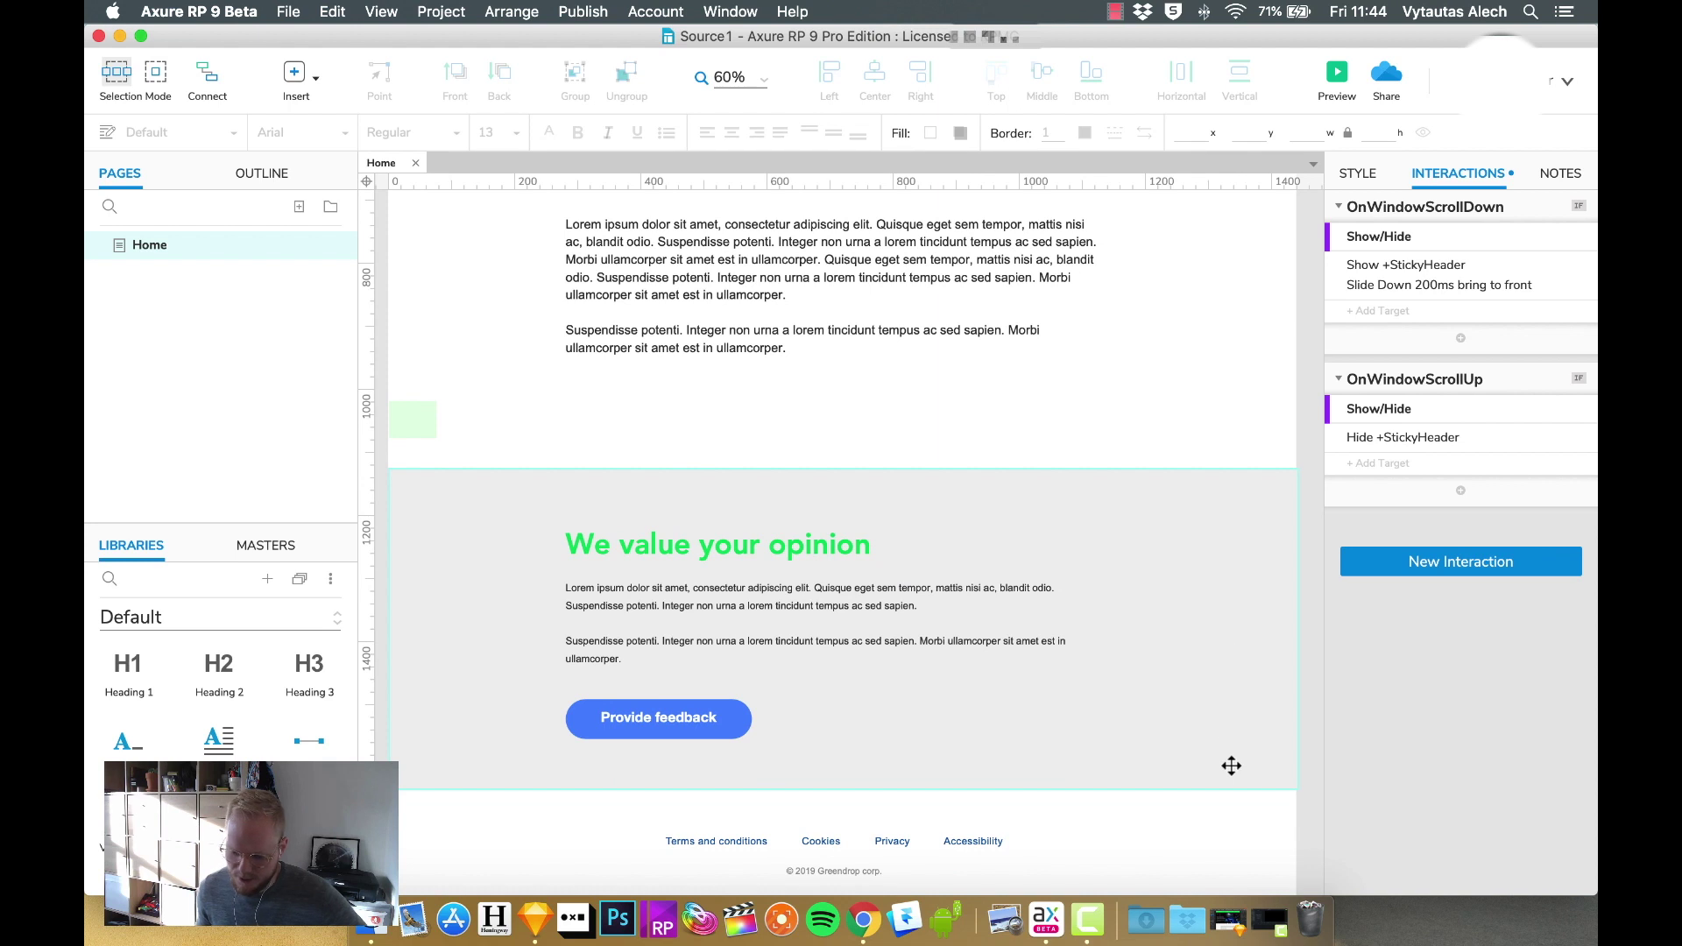
scroll(990, 586, "up", 3)
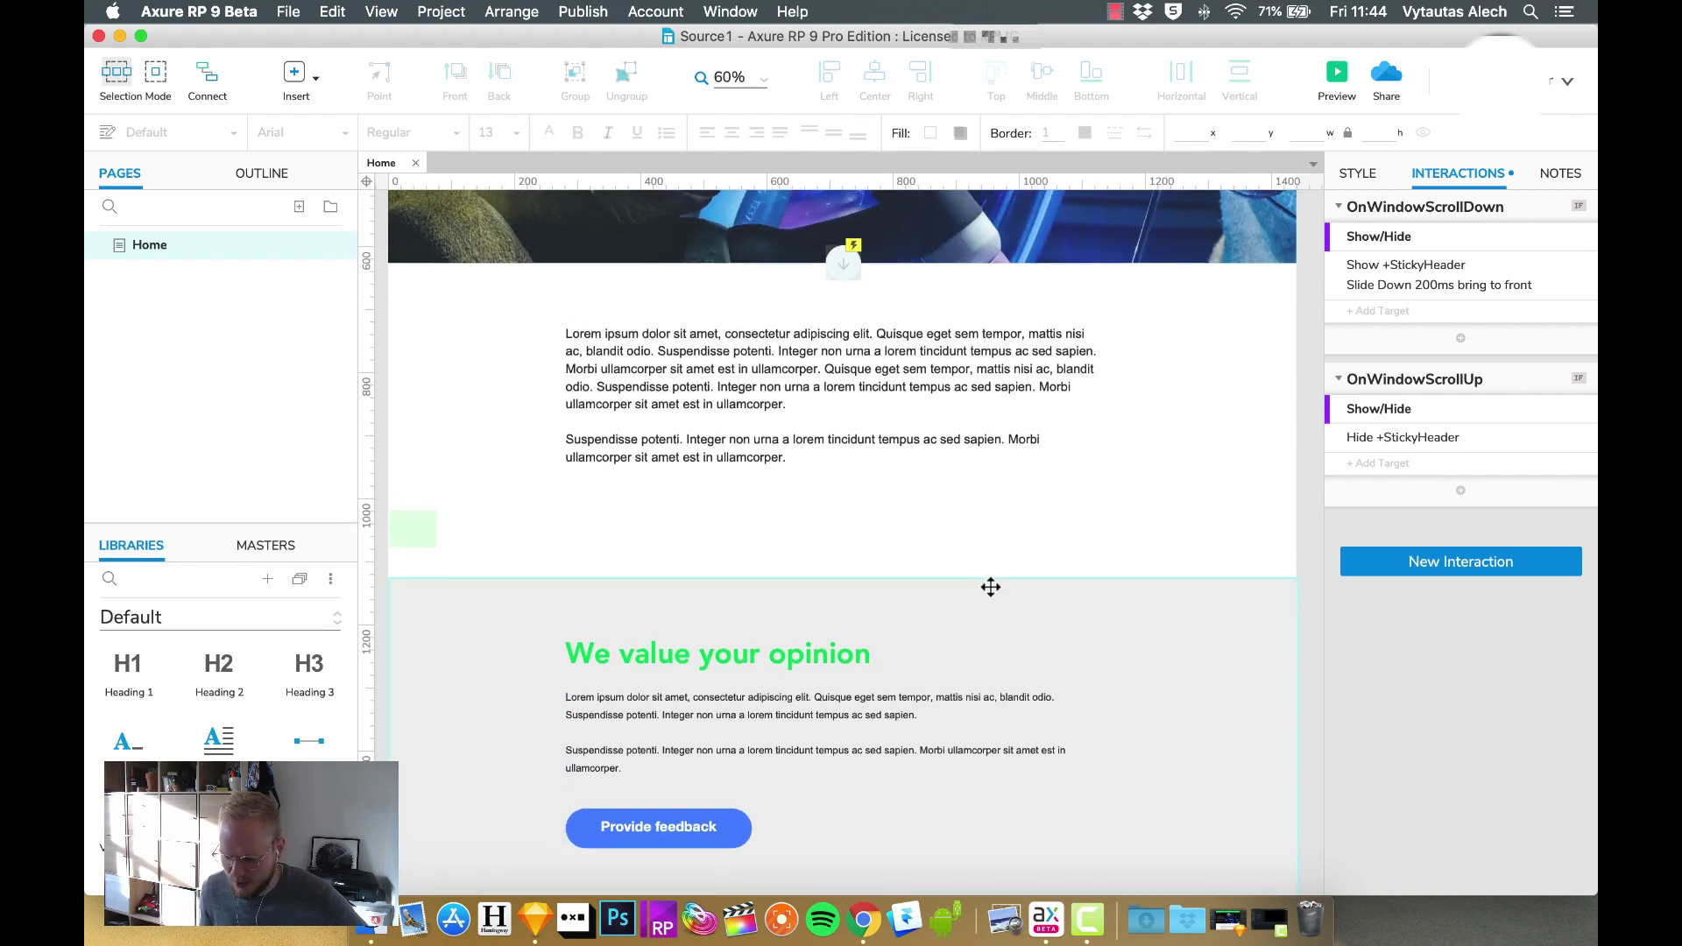
Step: Place the arrow-down panel copy at the feedback section's bottom-right (x 1283, y 1524), 117 px wide
left_click(843, 265)
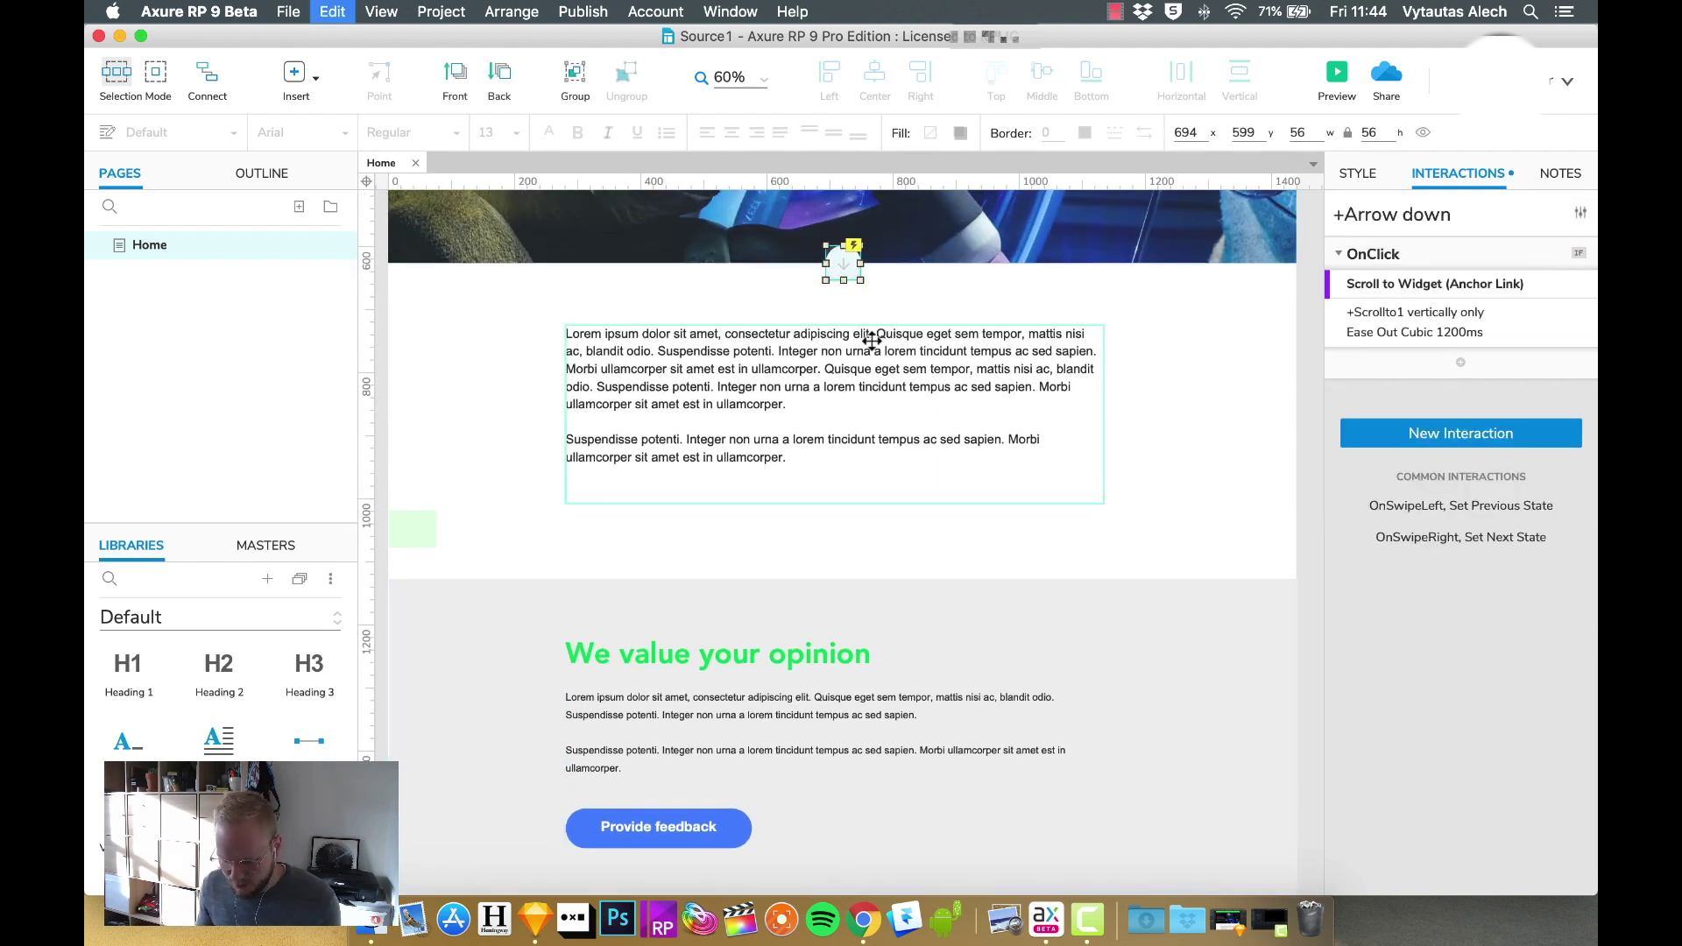
left_click_drag(845, 265, 1232, 644)
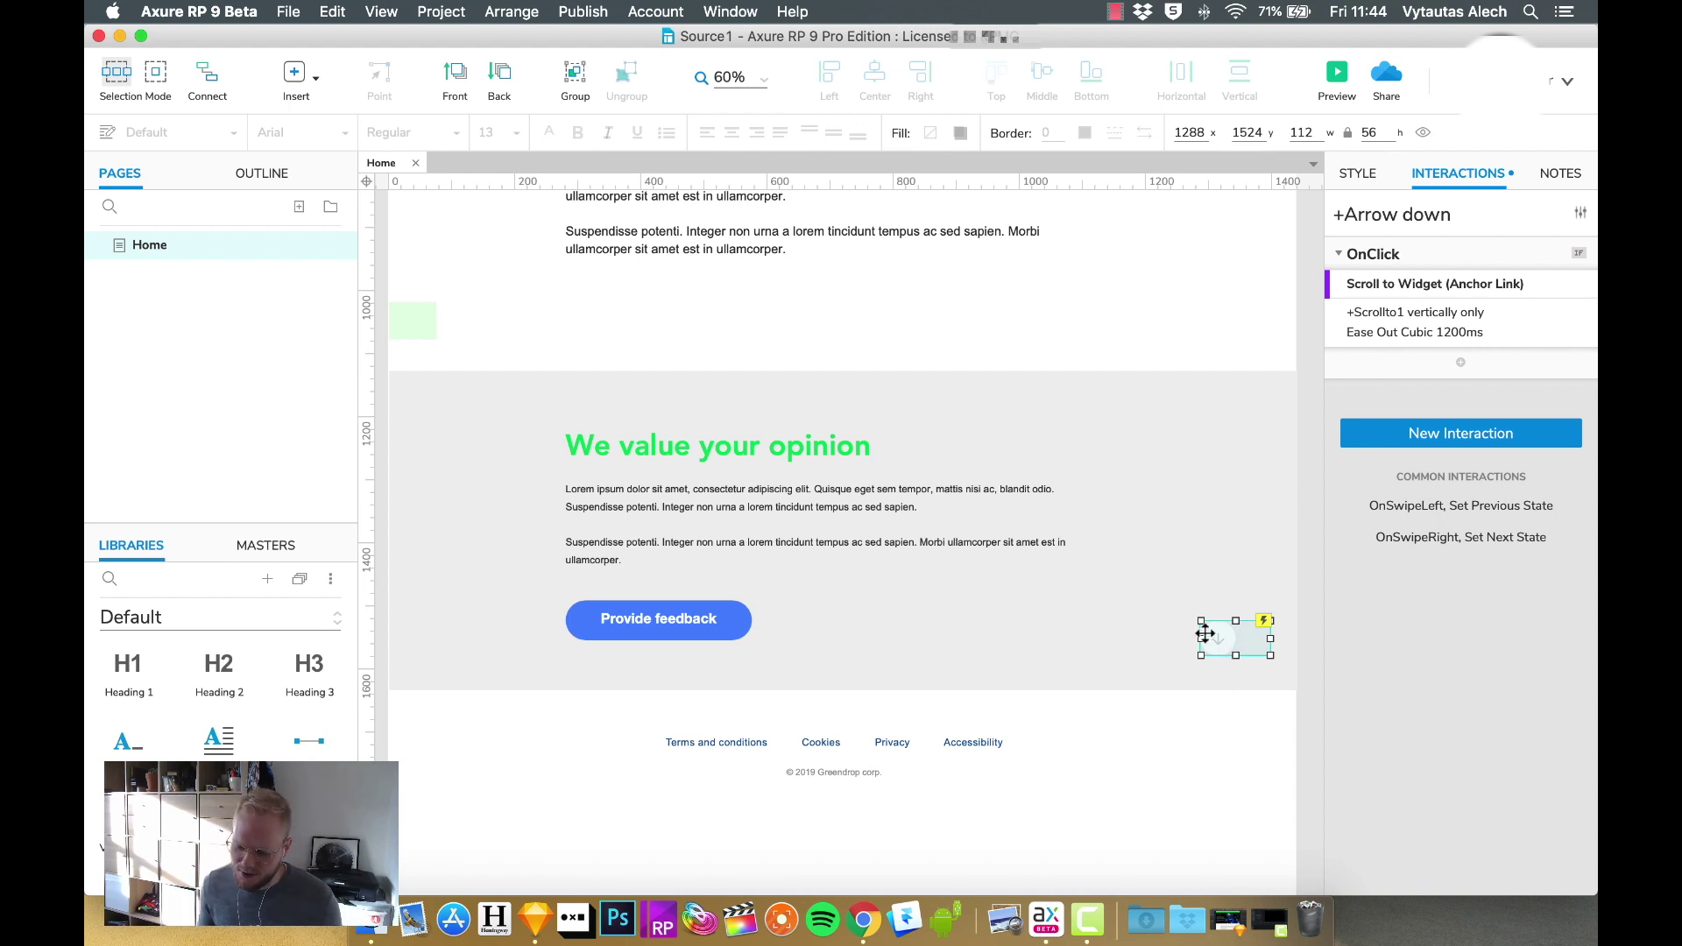
left_click_drag(1200, 639, 1197, 640)
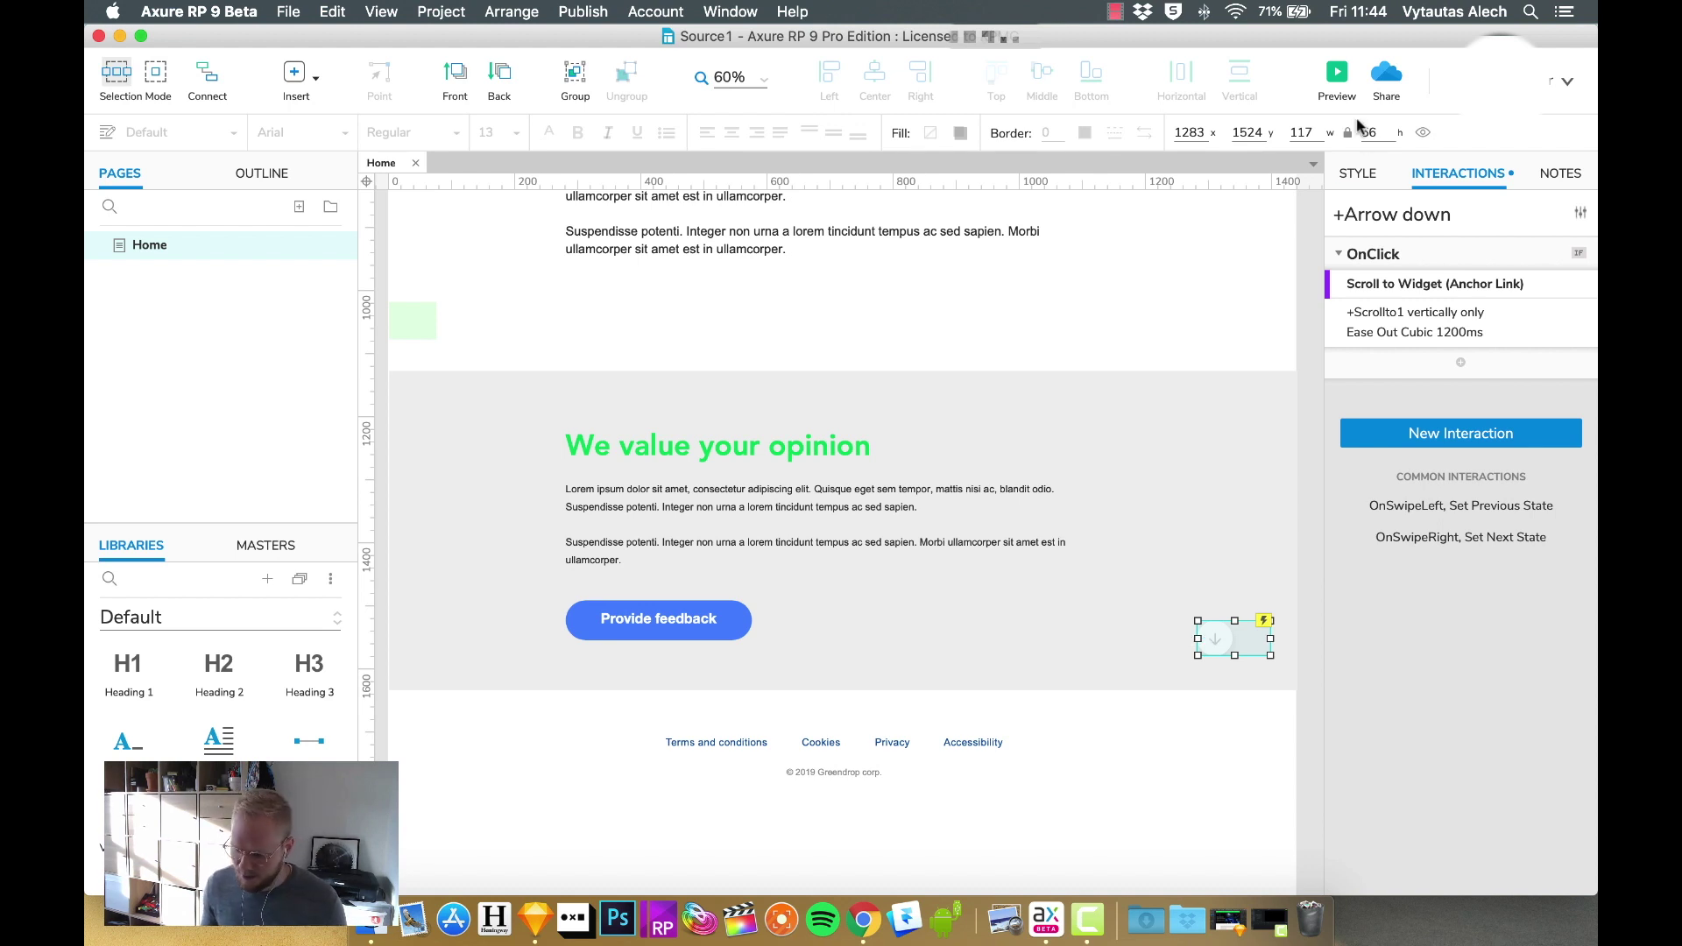
left_click(1359, 174)
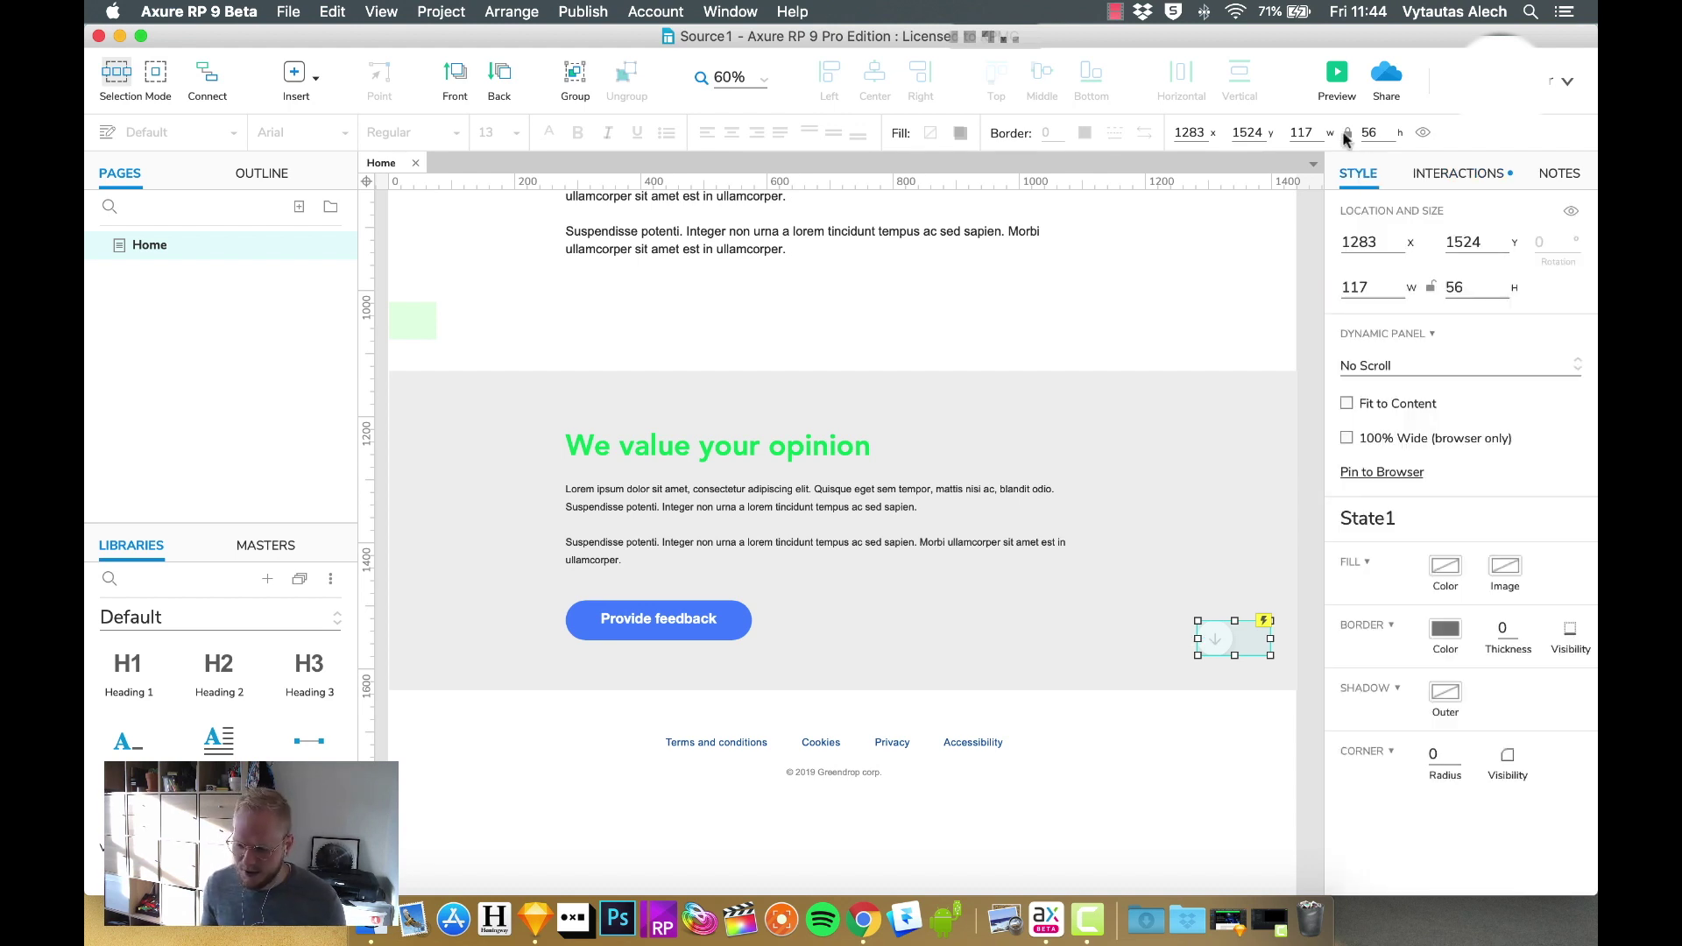
Step: Pin the arrow panel to the browser's bottom-right with 40 px margins and preview it in Chrome
left_click(1391, 477)
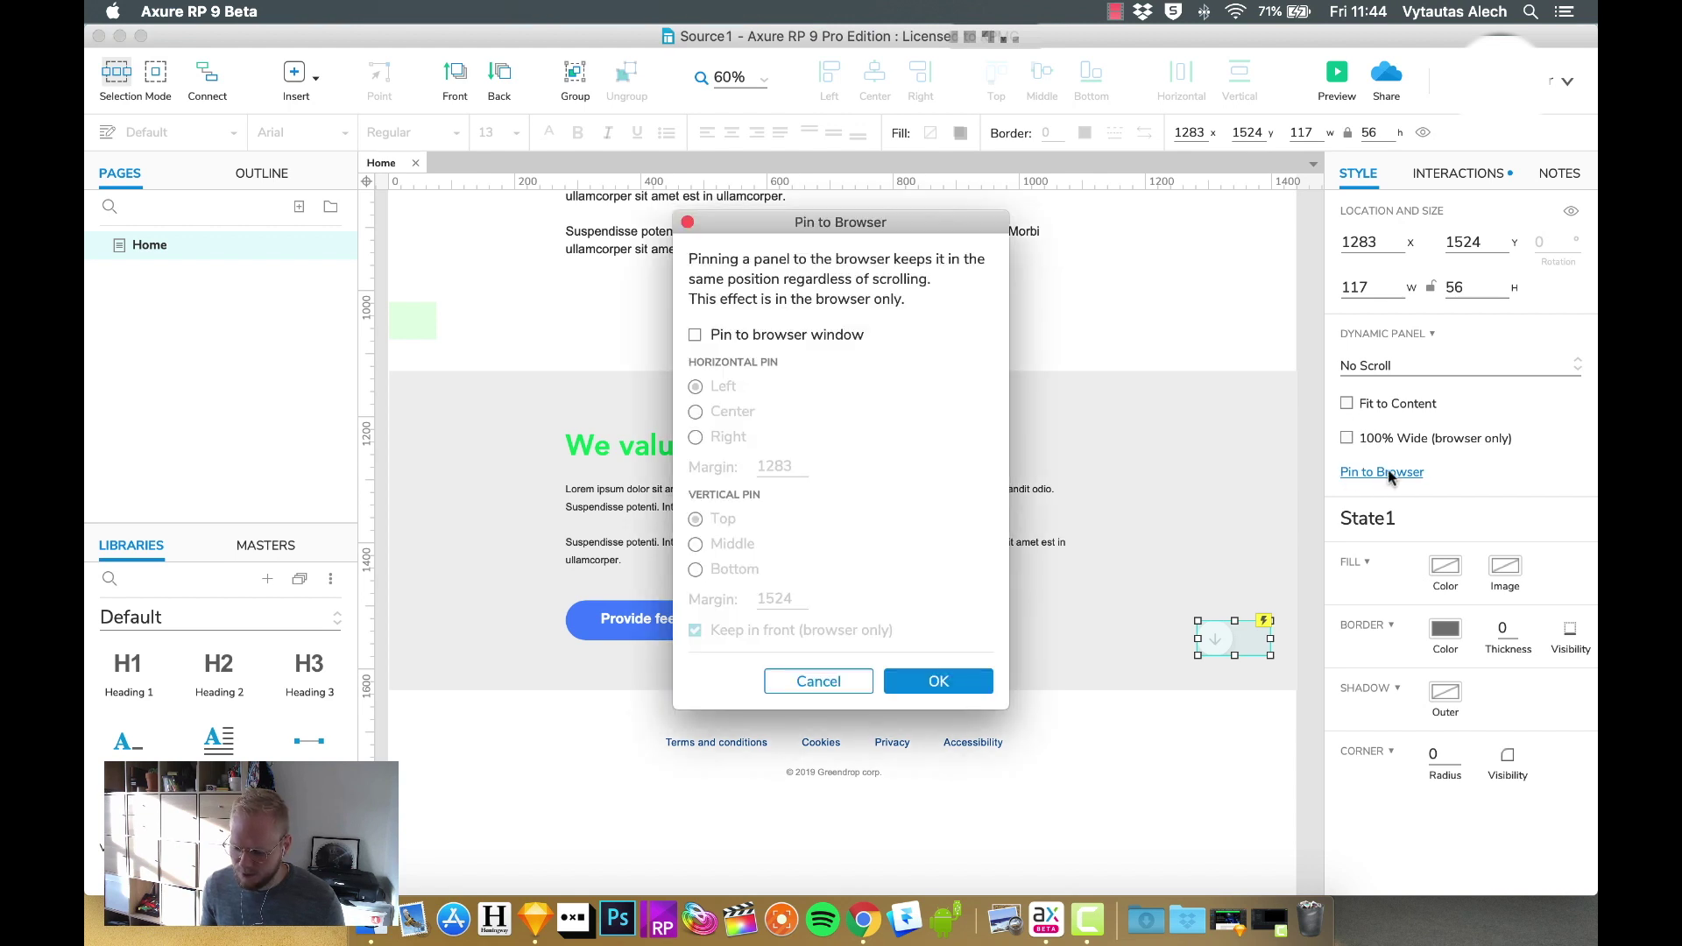
left_click(697, 336)
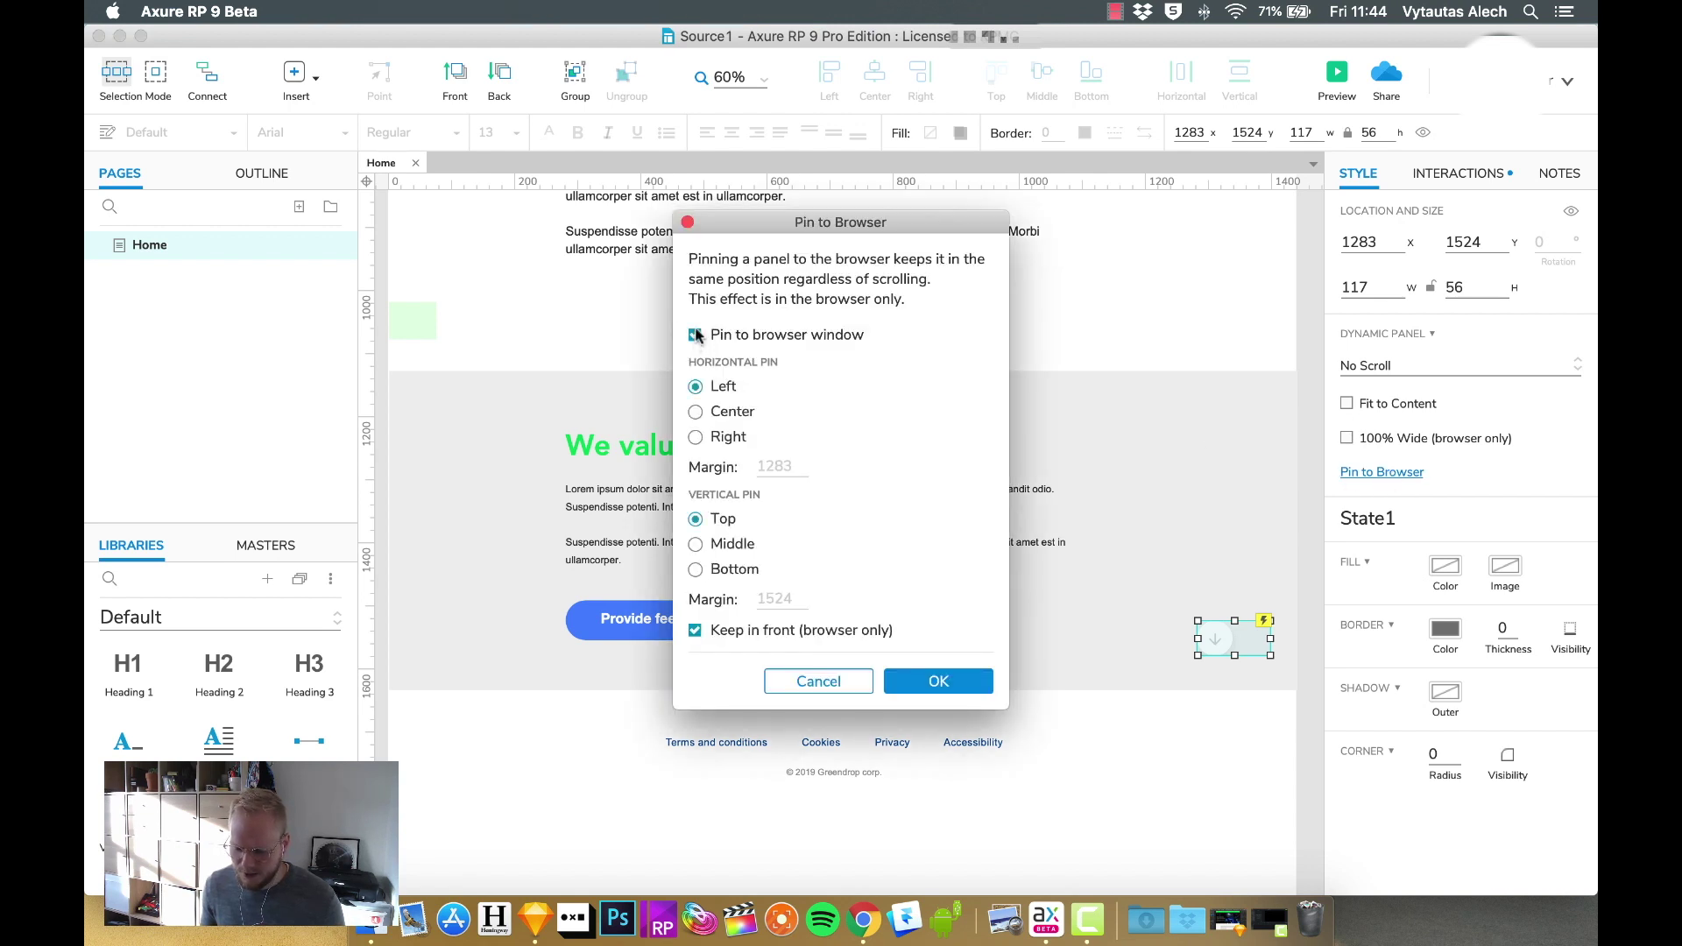
left_click(696, 437)
double_click(758, 466)
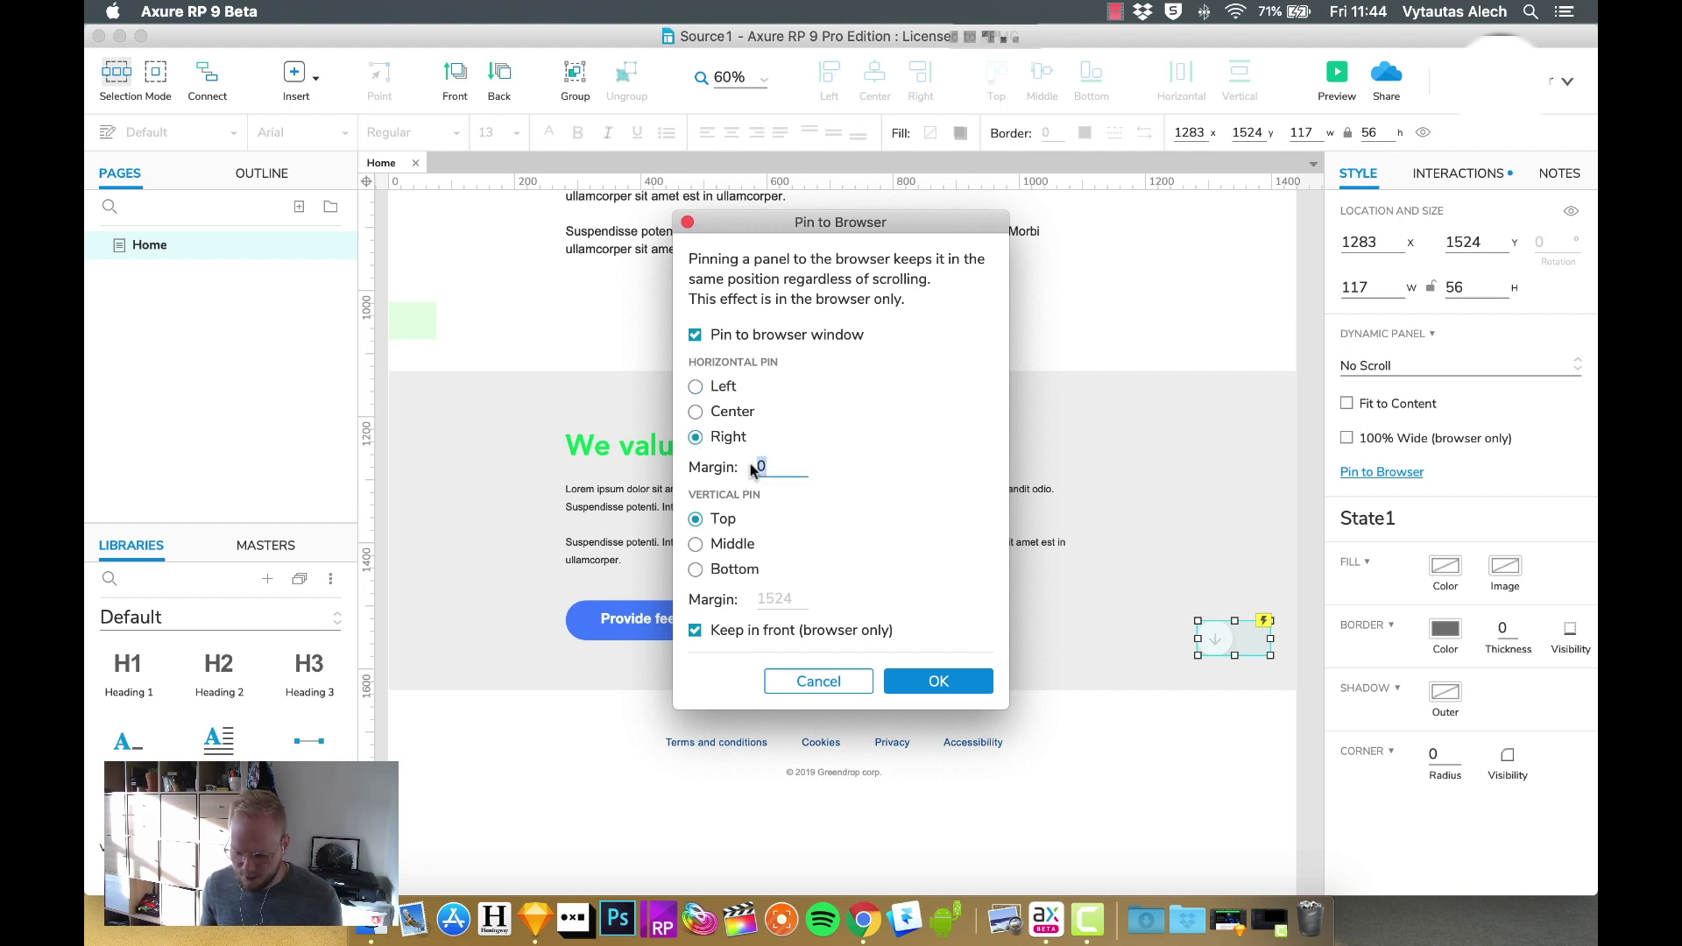
type("3")
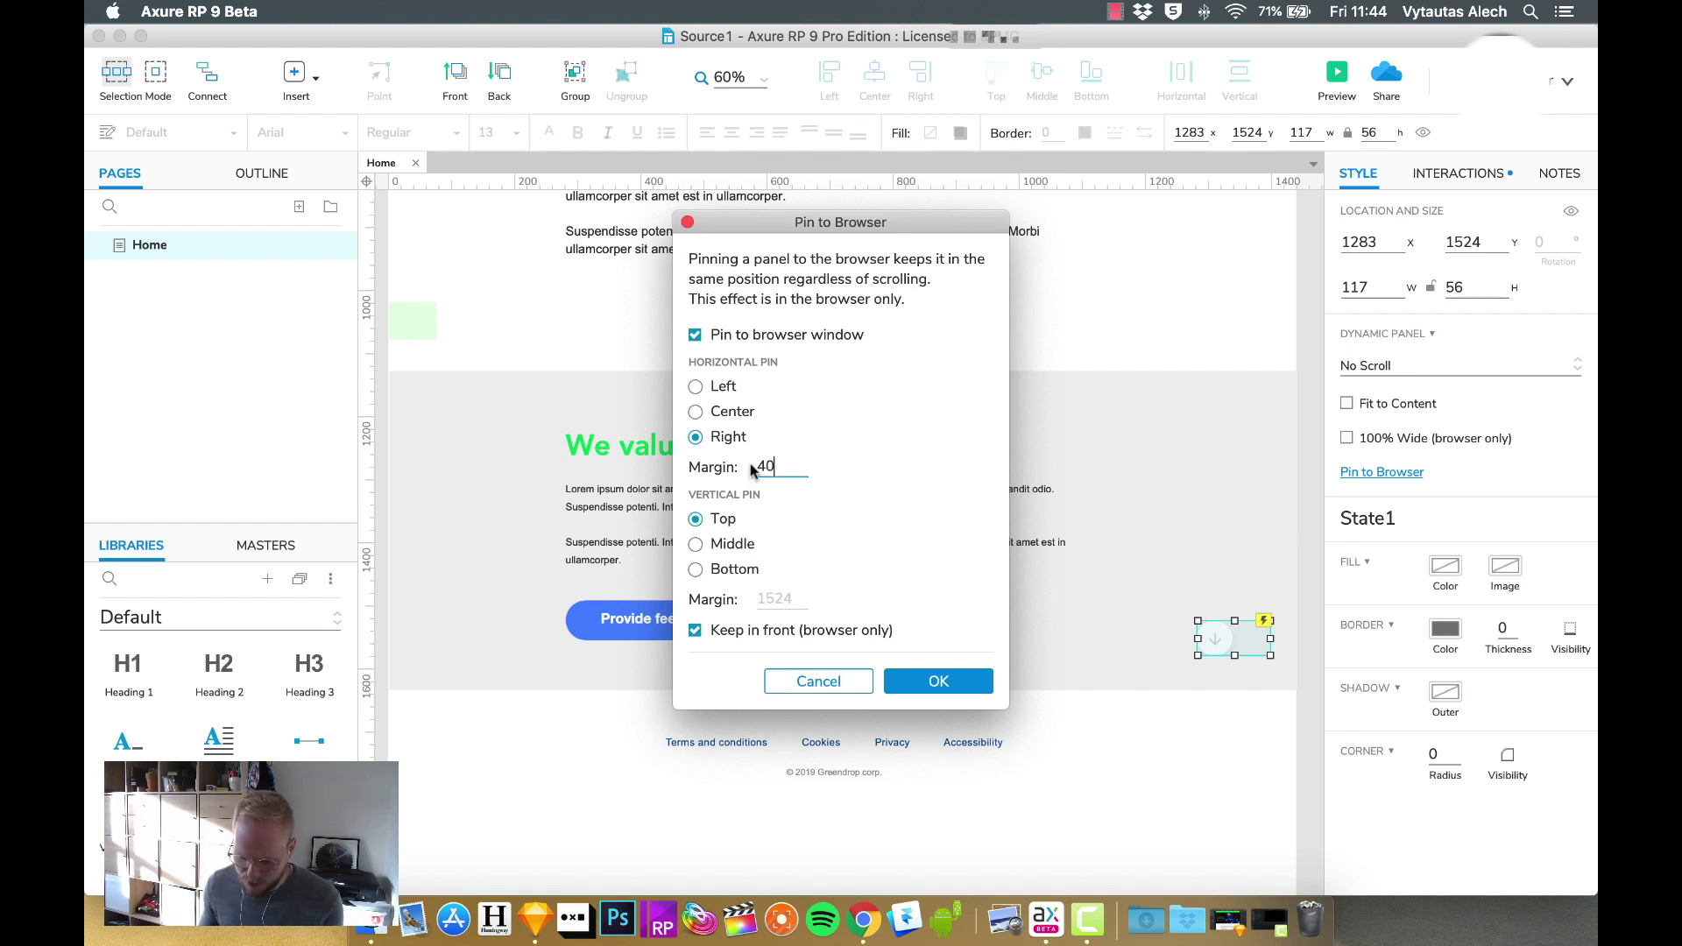
type("0")
left_click(695, 569)
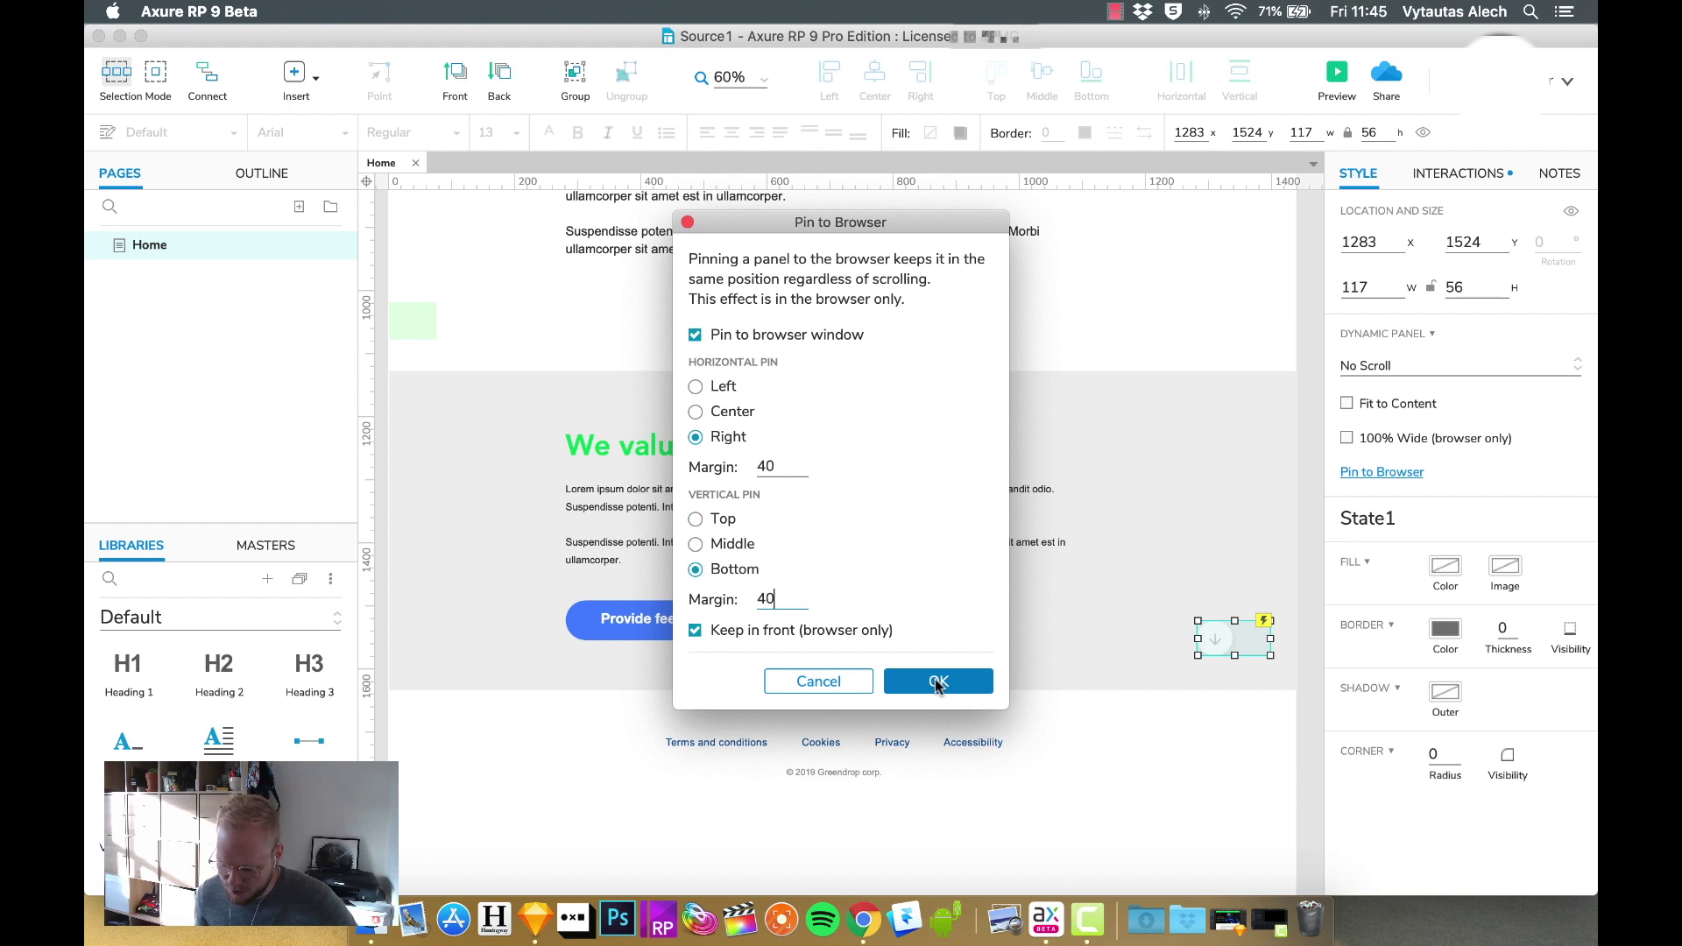
left_click(936, 683)
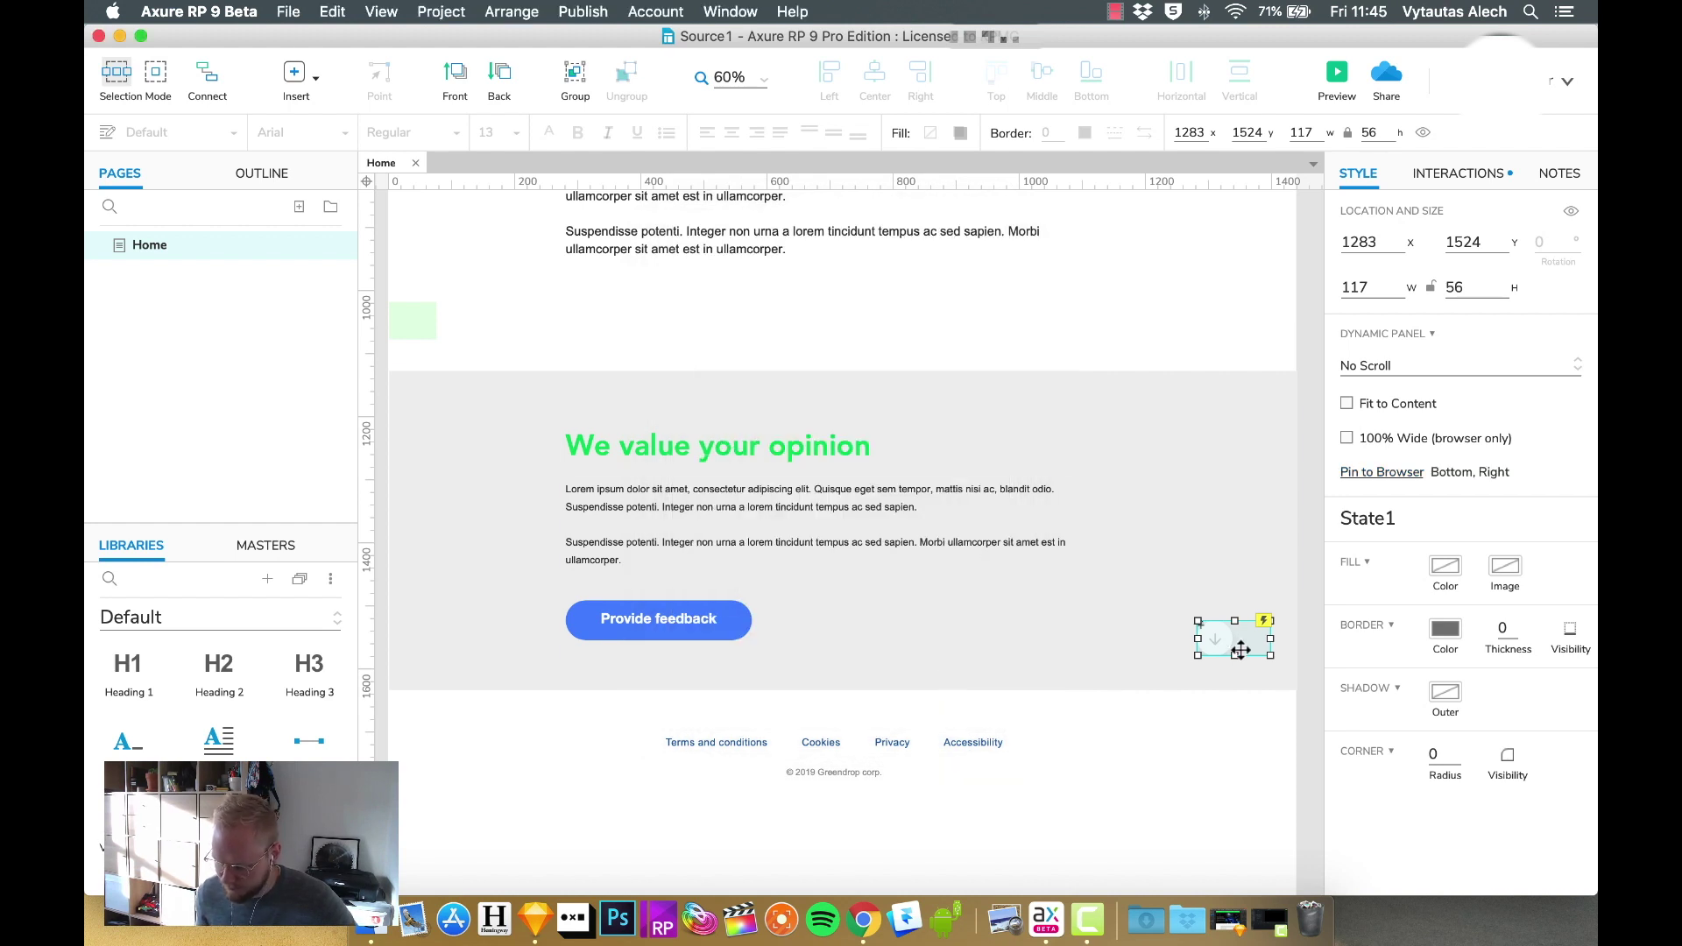
left_click(1333, 75)
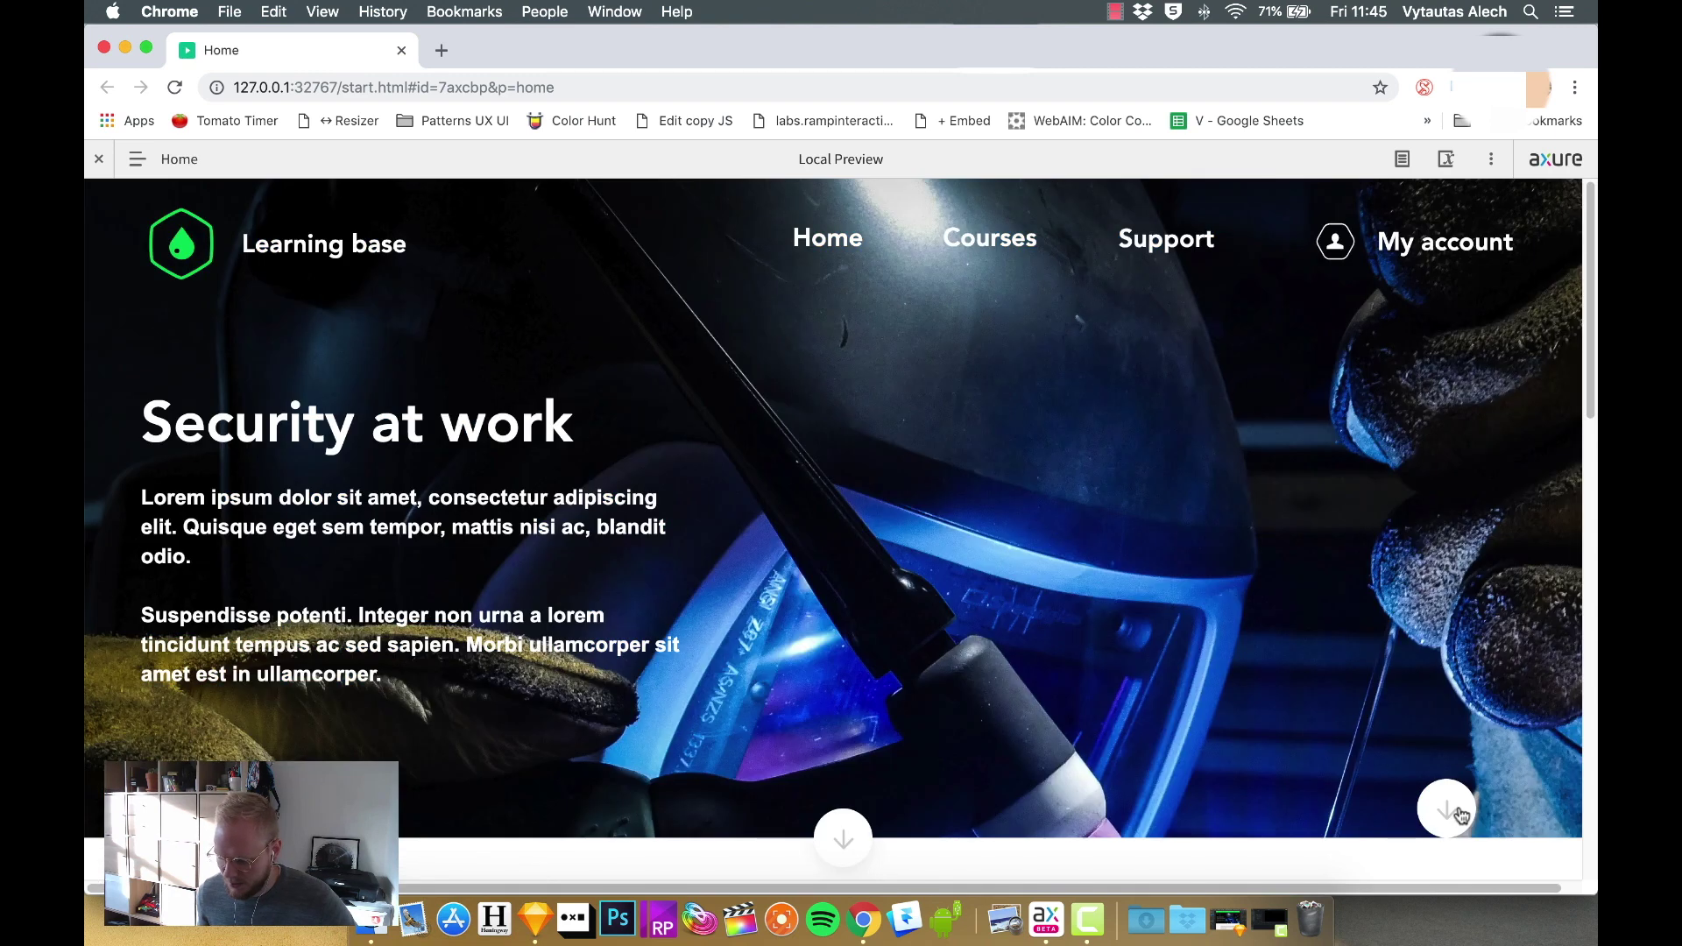
Step: Test the pinned arrow button repeatedly in the Chrome preview, then close the preview tab
left_click(1458, 813)
left_click(1458, 811)
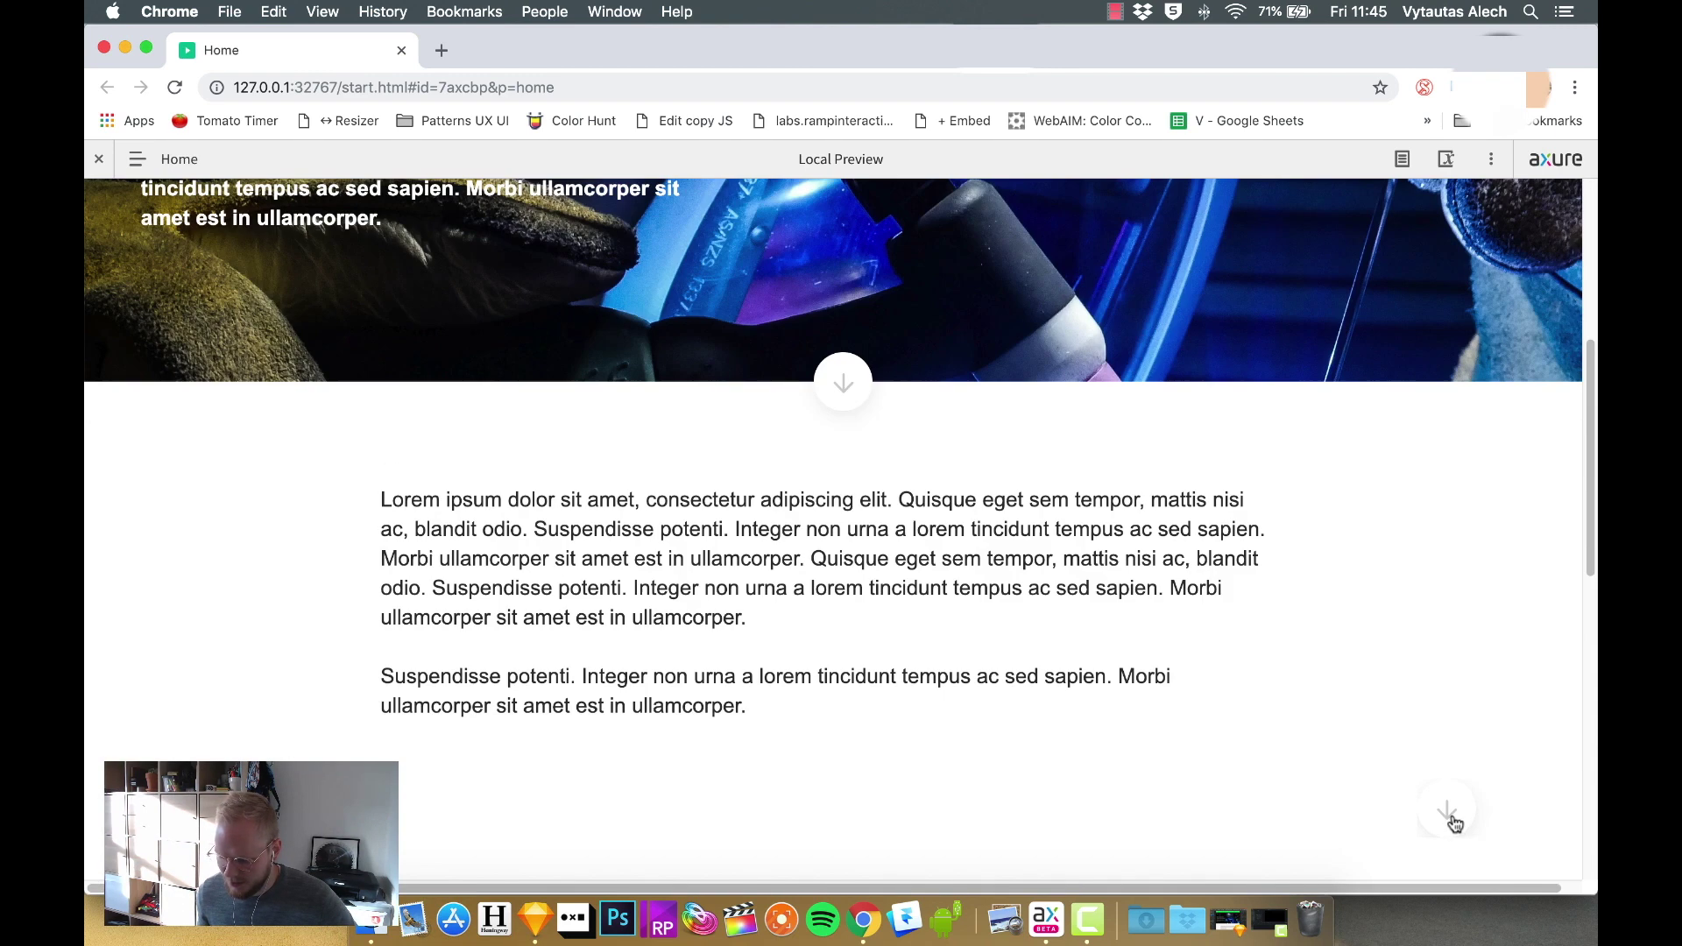
left_click(1454, 822)
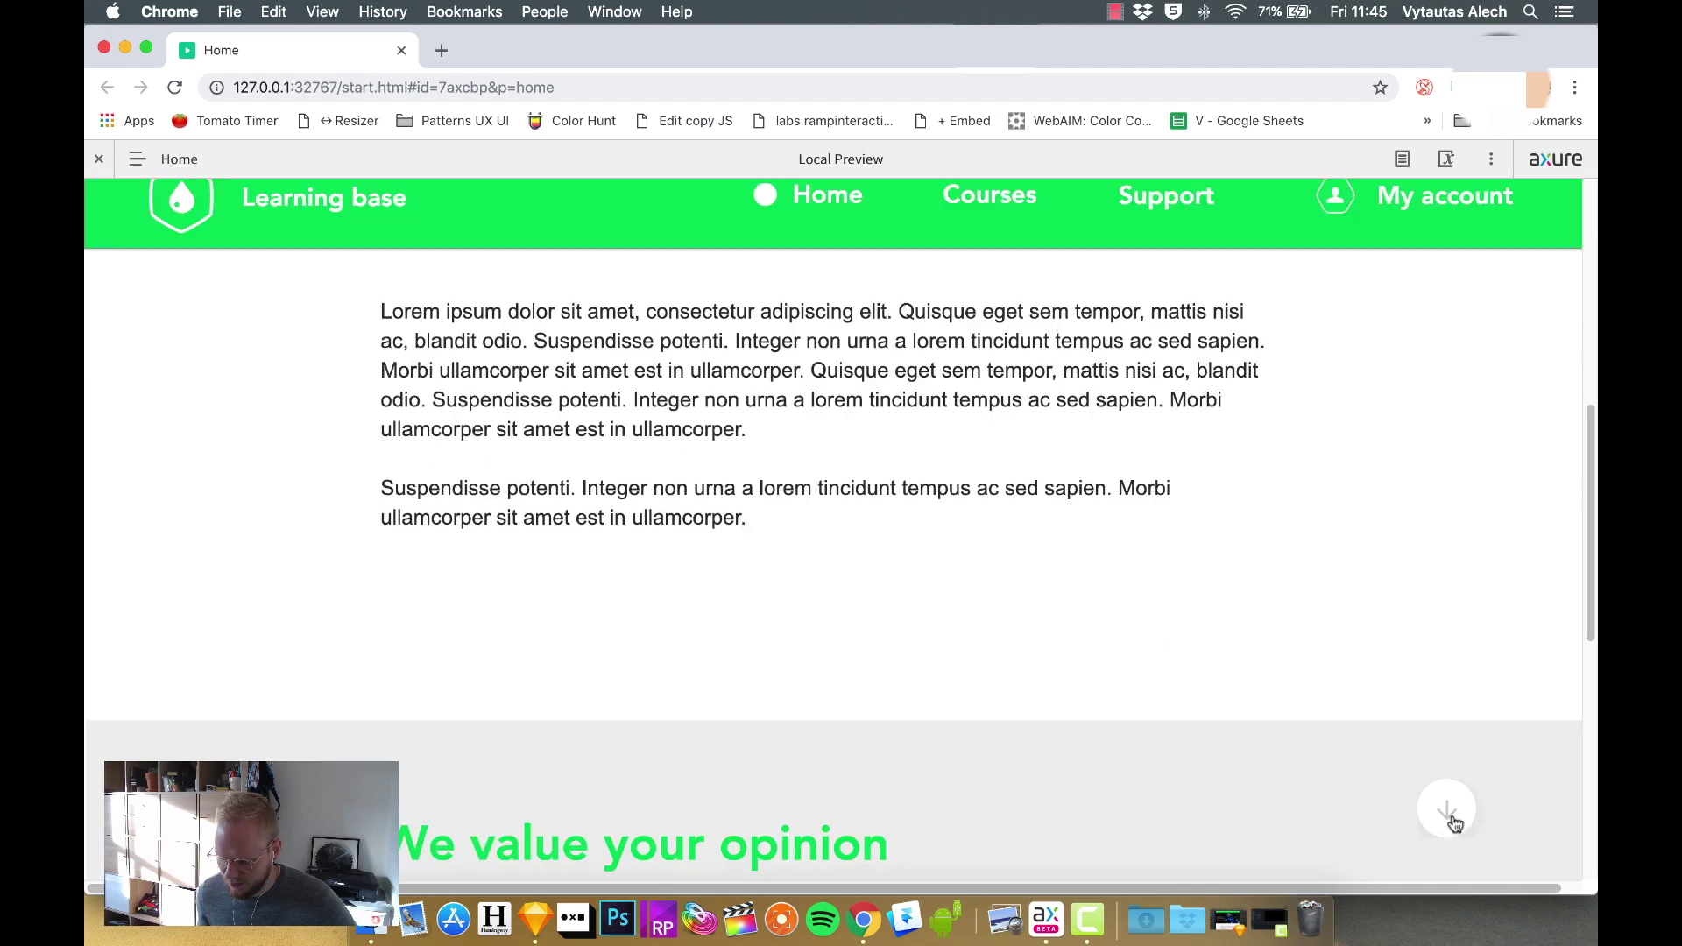
left_click(1454, 822)
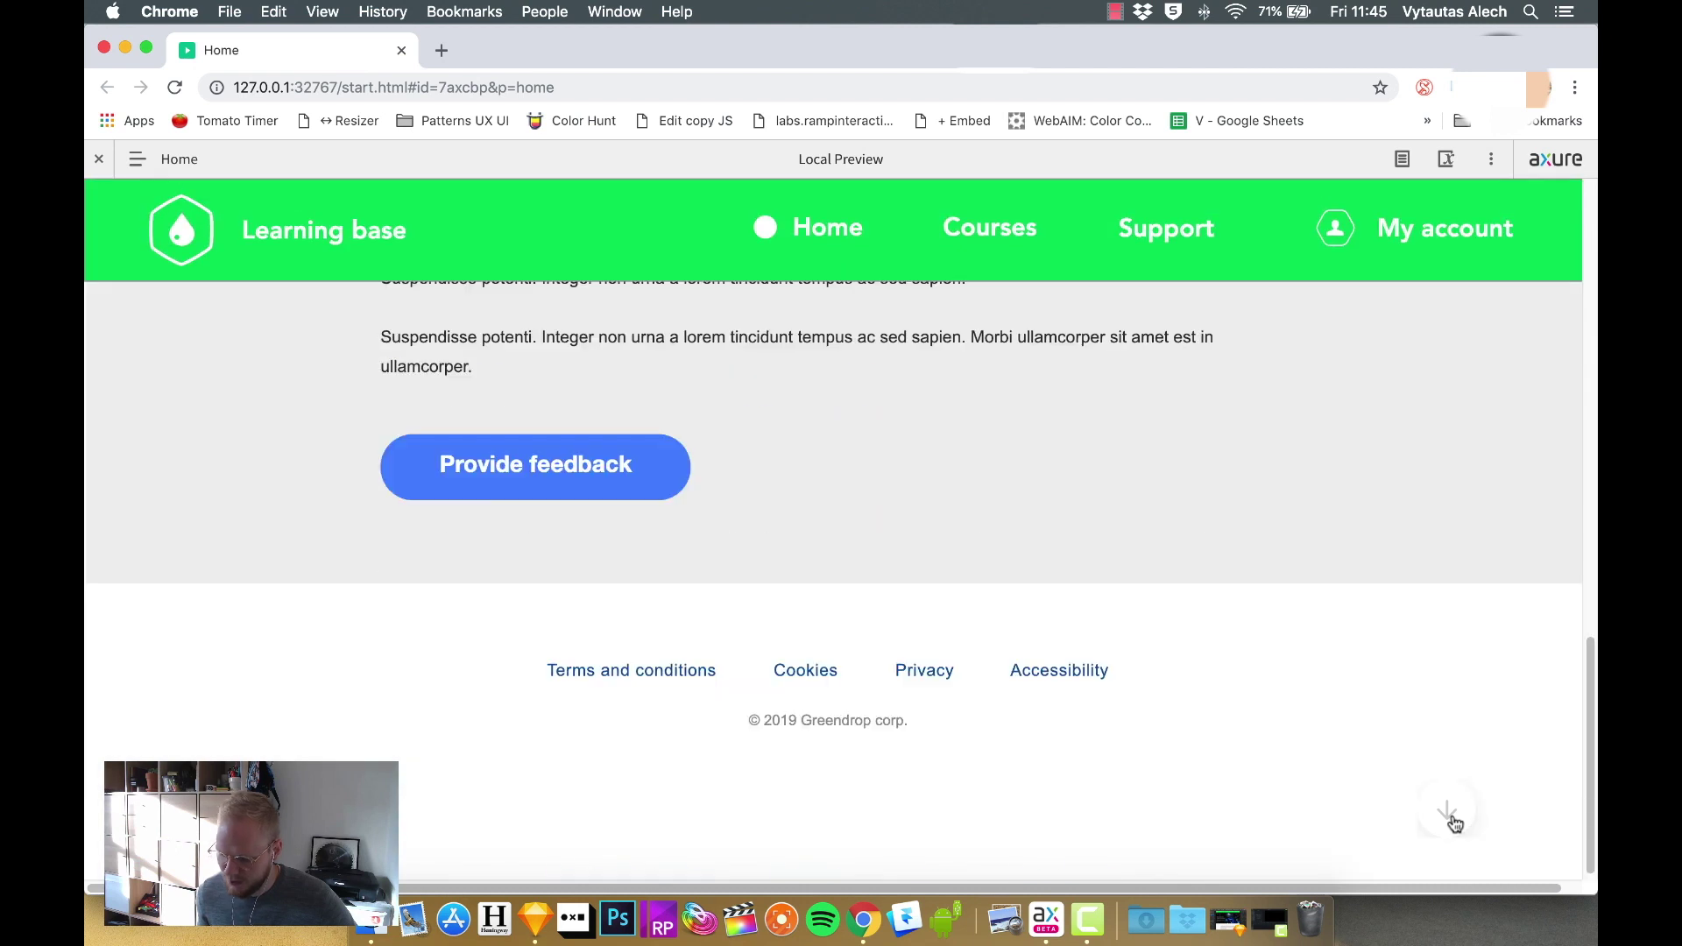
left_click(401, 52)
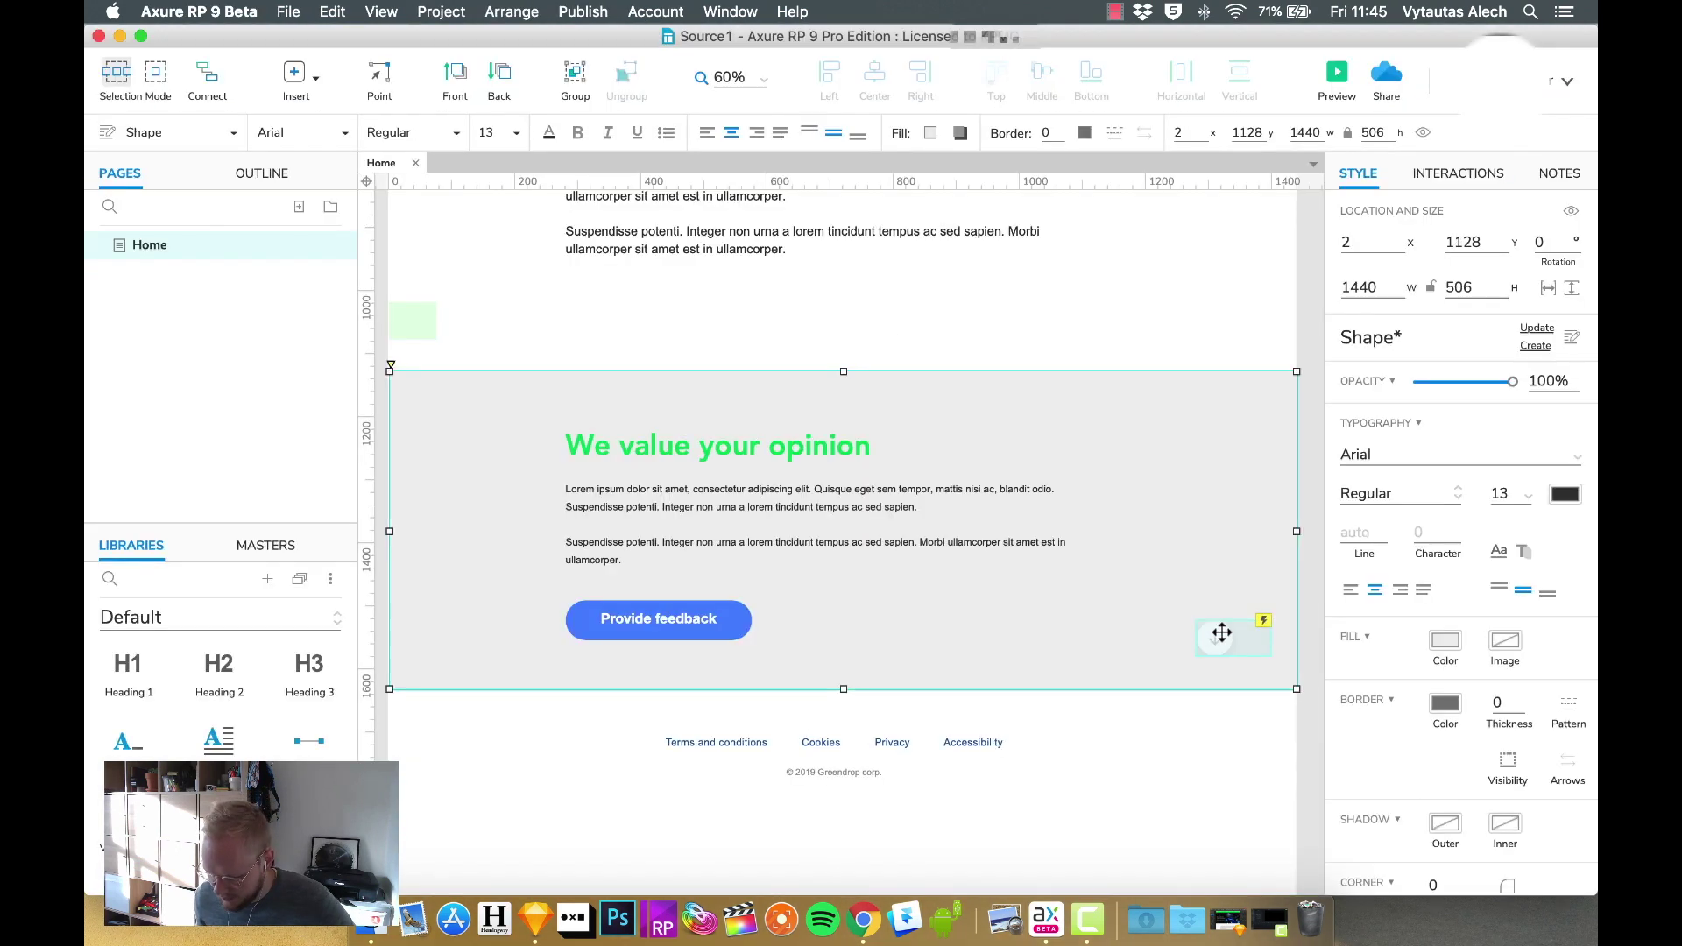
Step: Inside the Arrow down panel, rotate the arrow icon to 270° so it points up
double_click(1220, 630)
left_click(1216, 639)
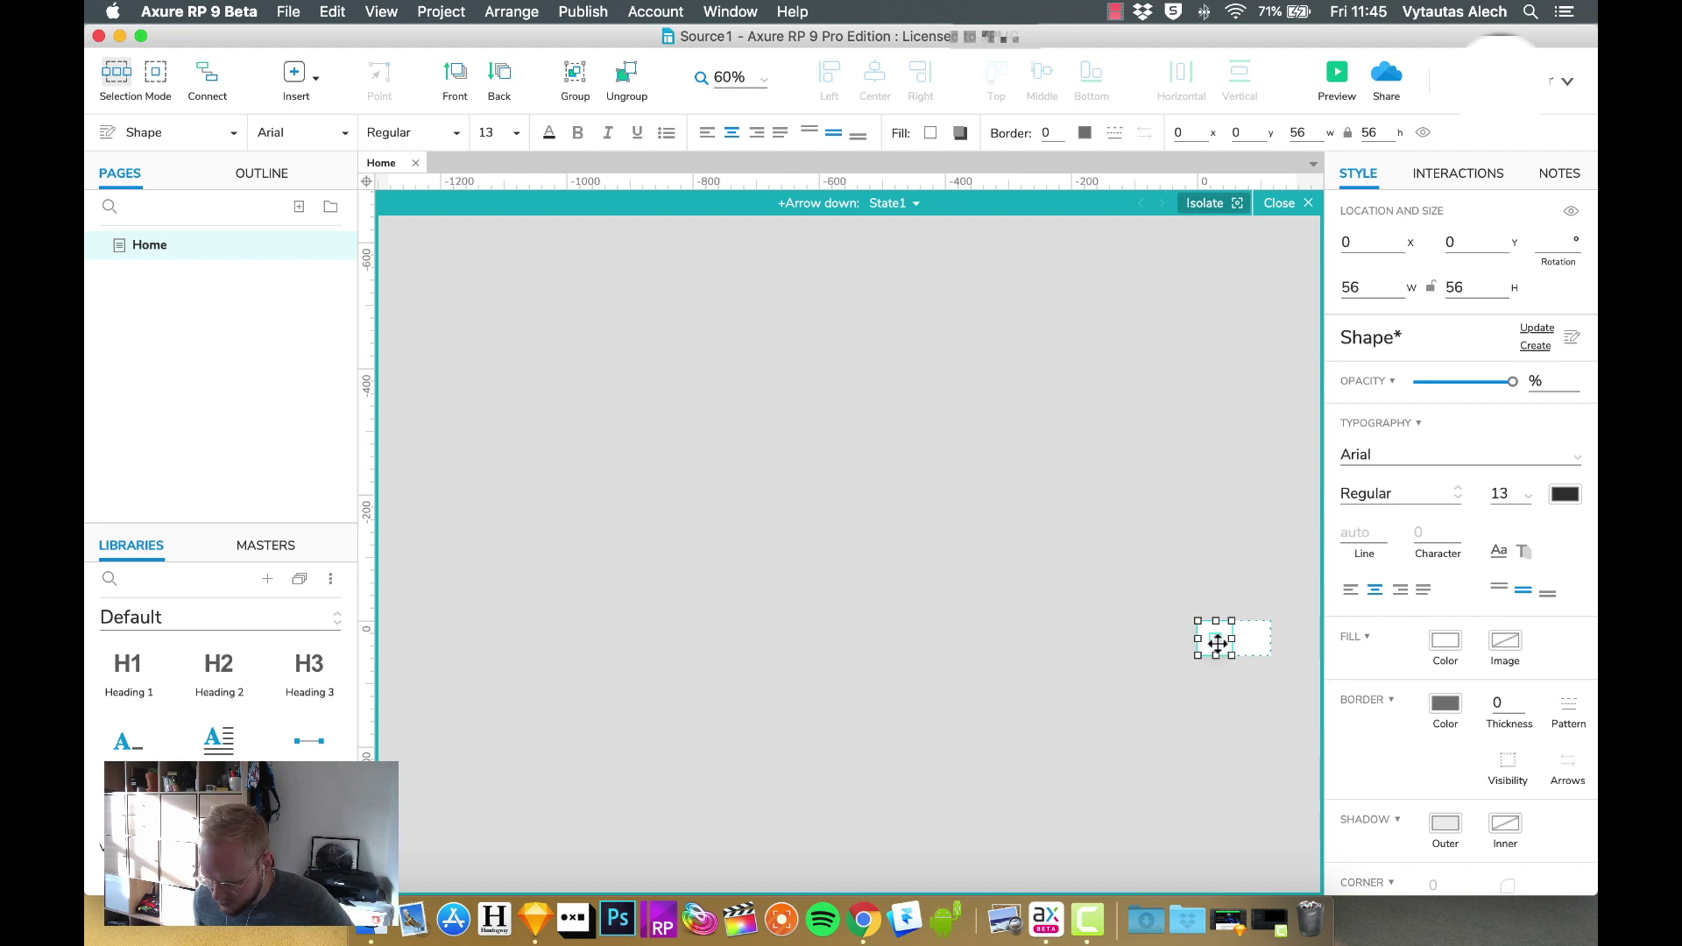
scroll(1459, 449, "down", 2)
scroll(1459, 450, "up", 2)
double_click(1549, 242)
type("270")
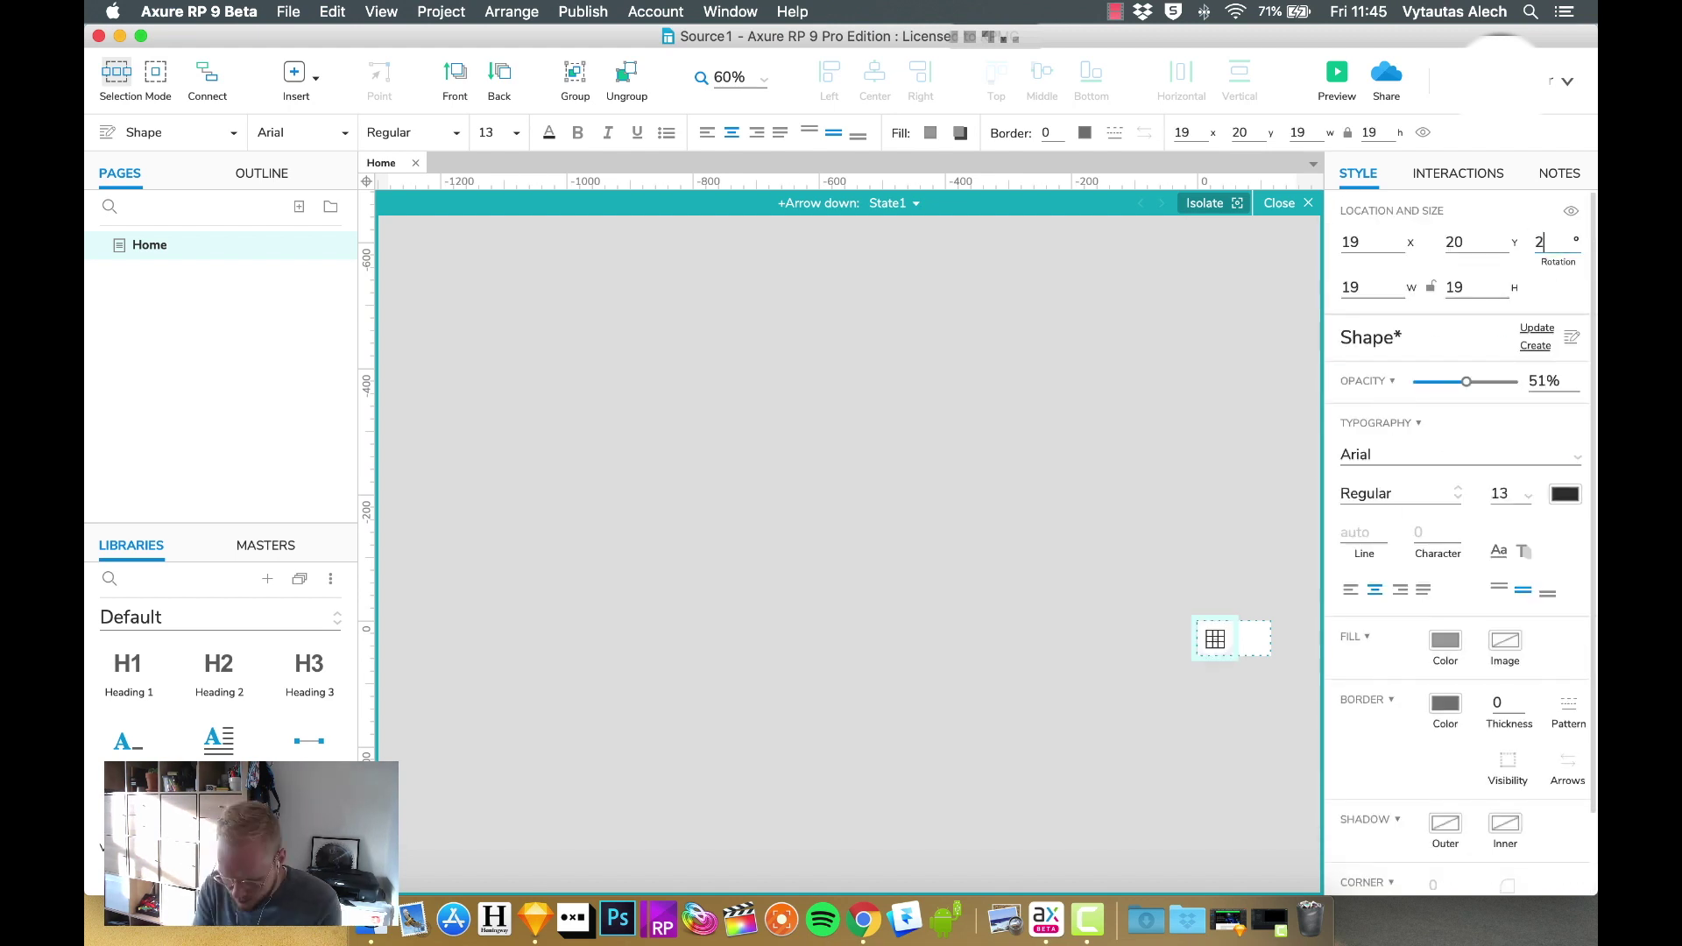
left_click(1199, 716)
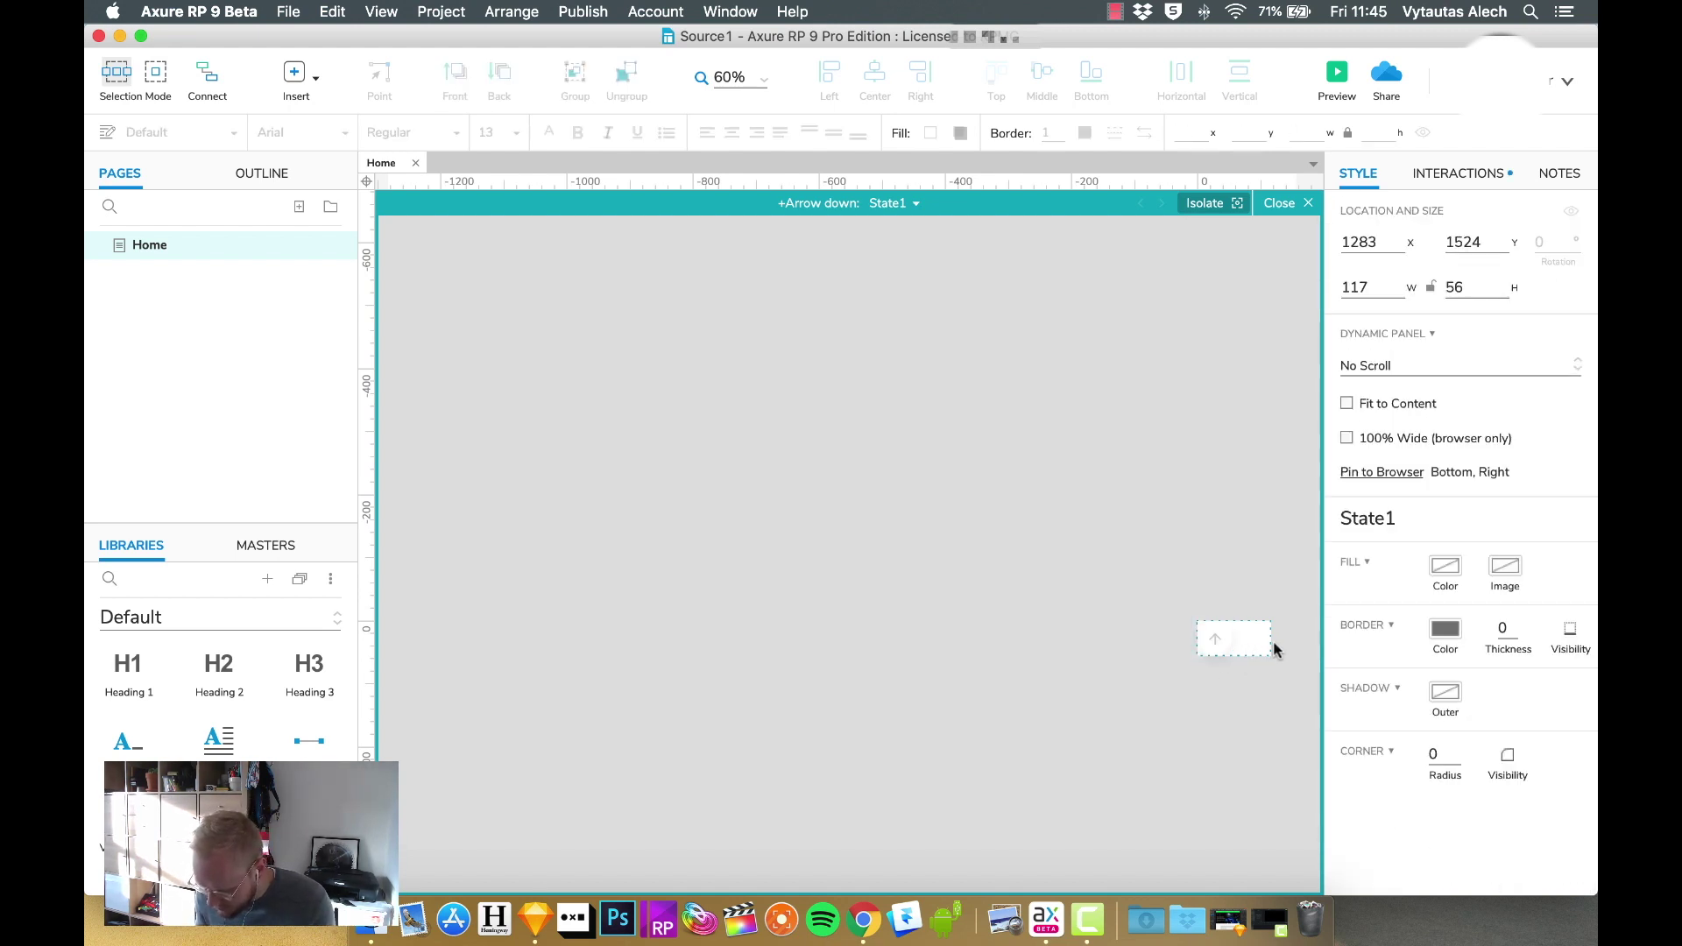
Step: Add a 'Back to top' label beside the arrow and leave panel editing
left_click_drag(118, 745, 1251, 641)
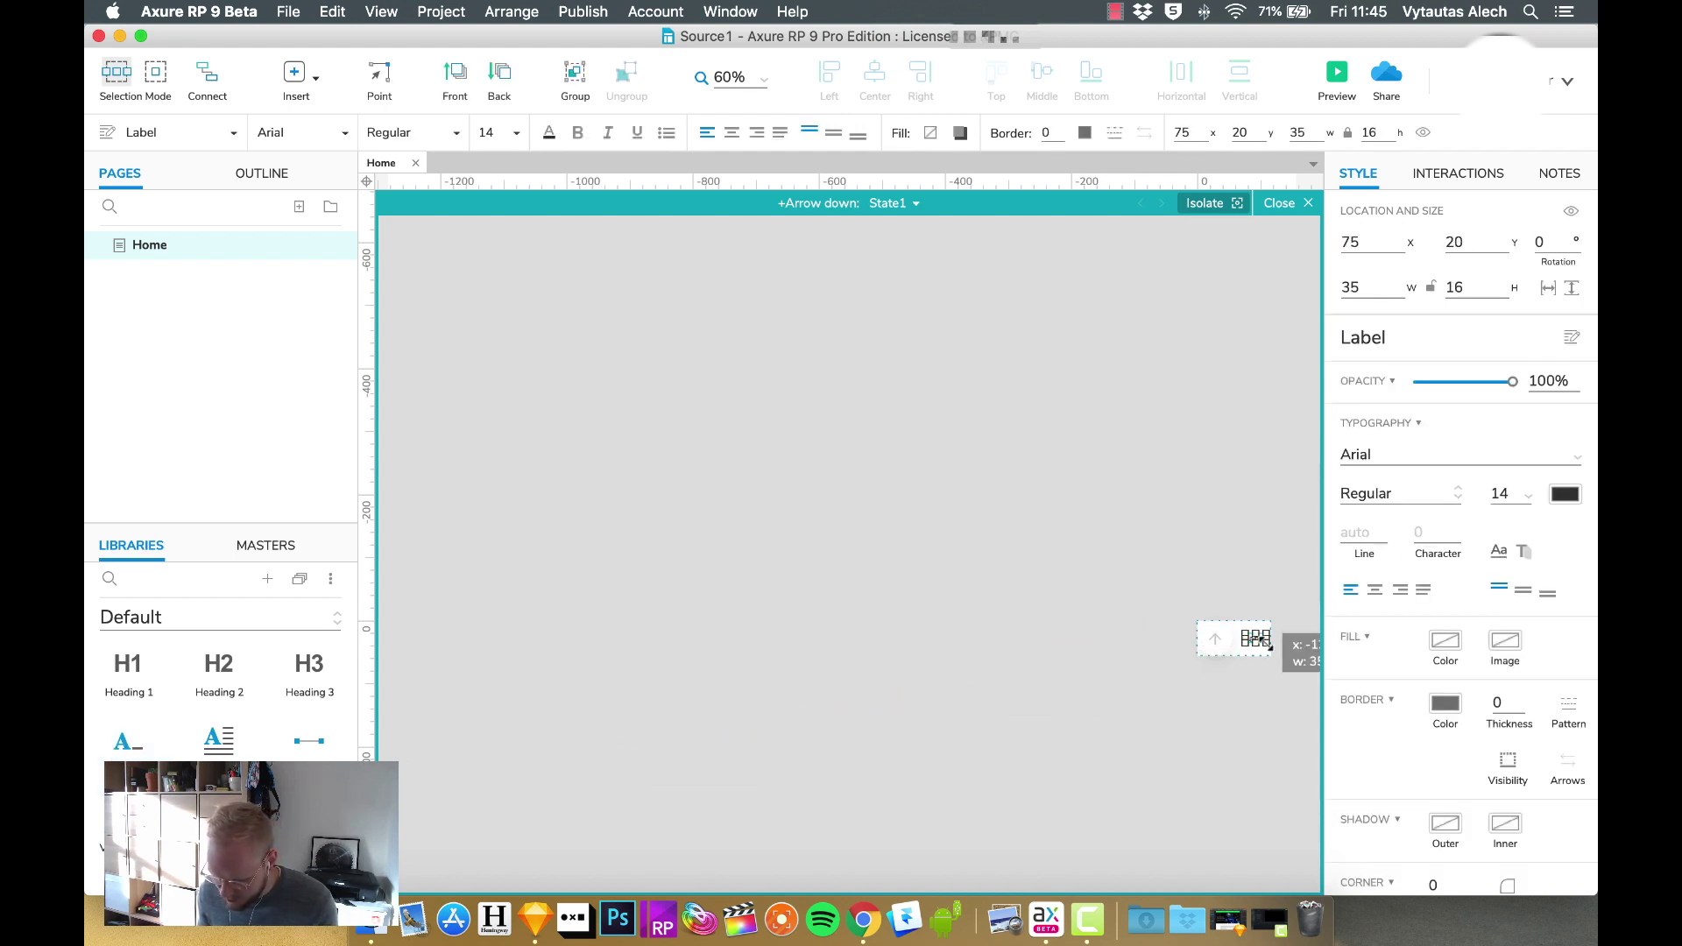
double_click(1257, 638)
type("Back to top")
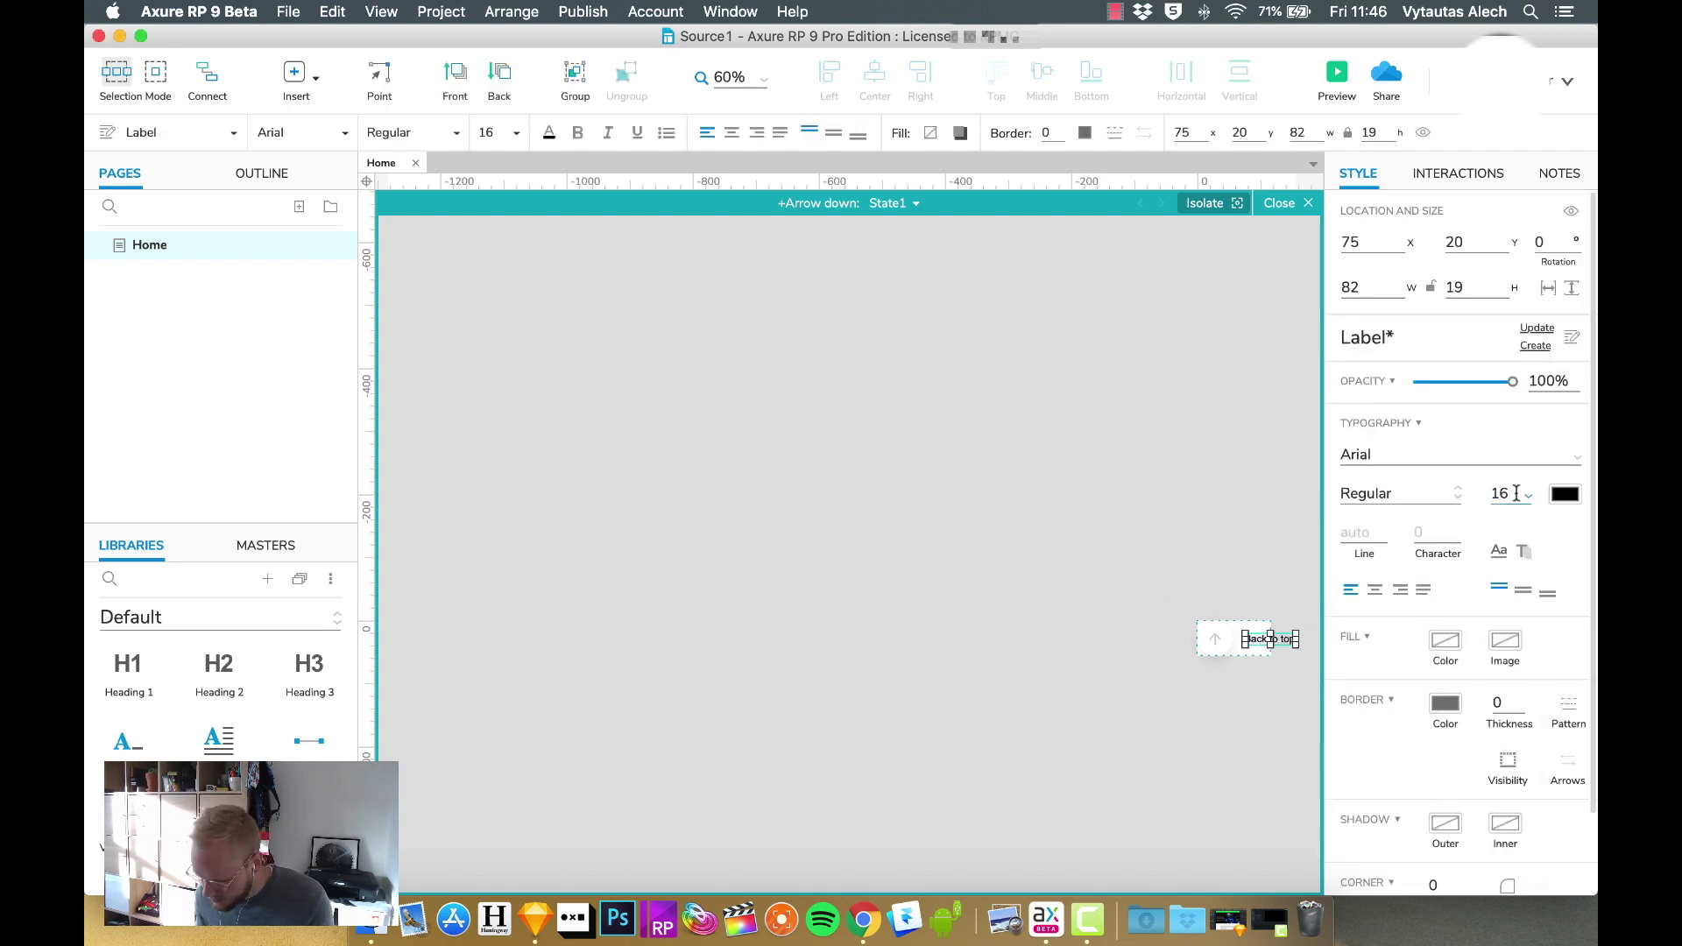
key("Escape")
left_click(1288, 204)
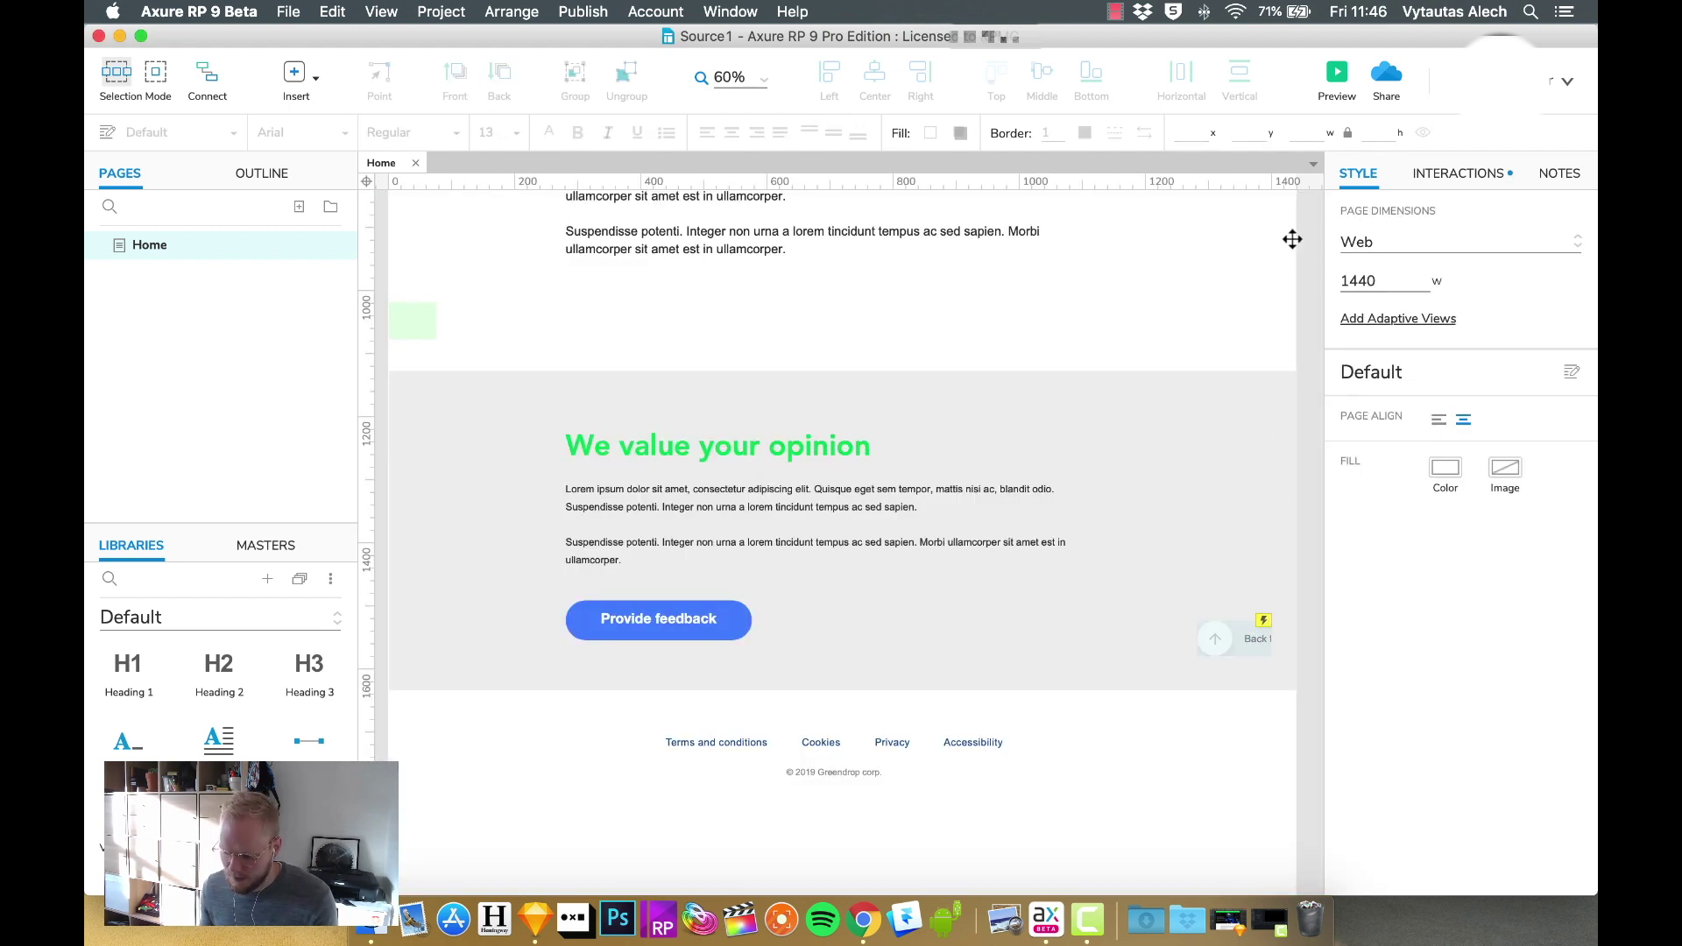
left_click(1261, 639)
Step: Widen the pinned panel to fit the label and set it hidden initially
left_click_drag(1271, 639, 1228, 628)
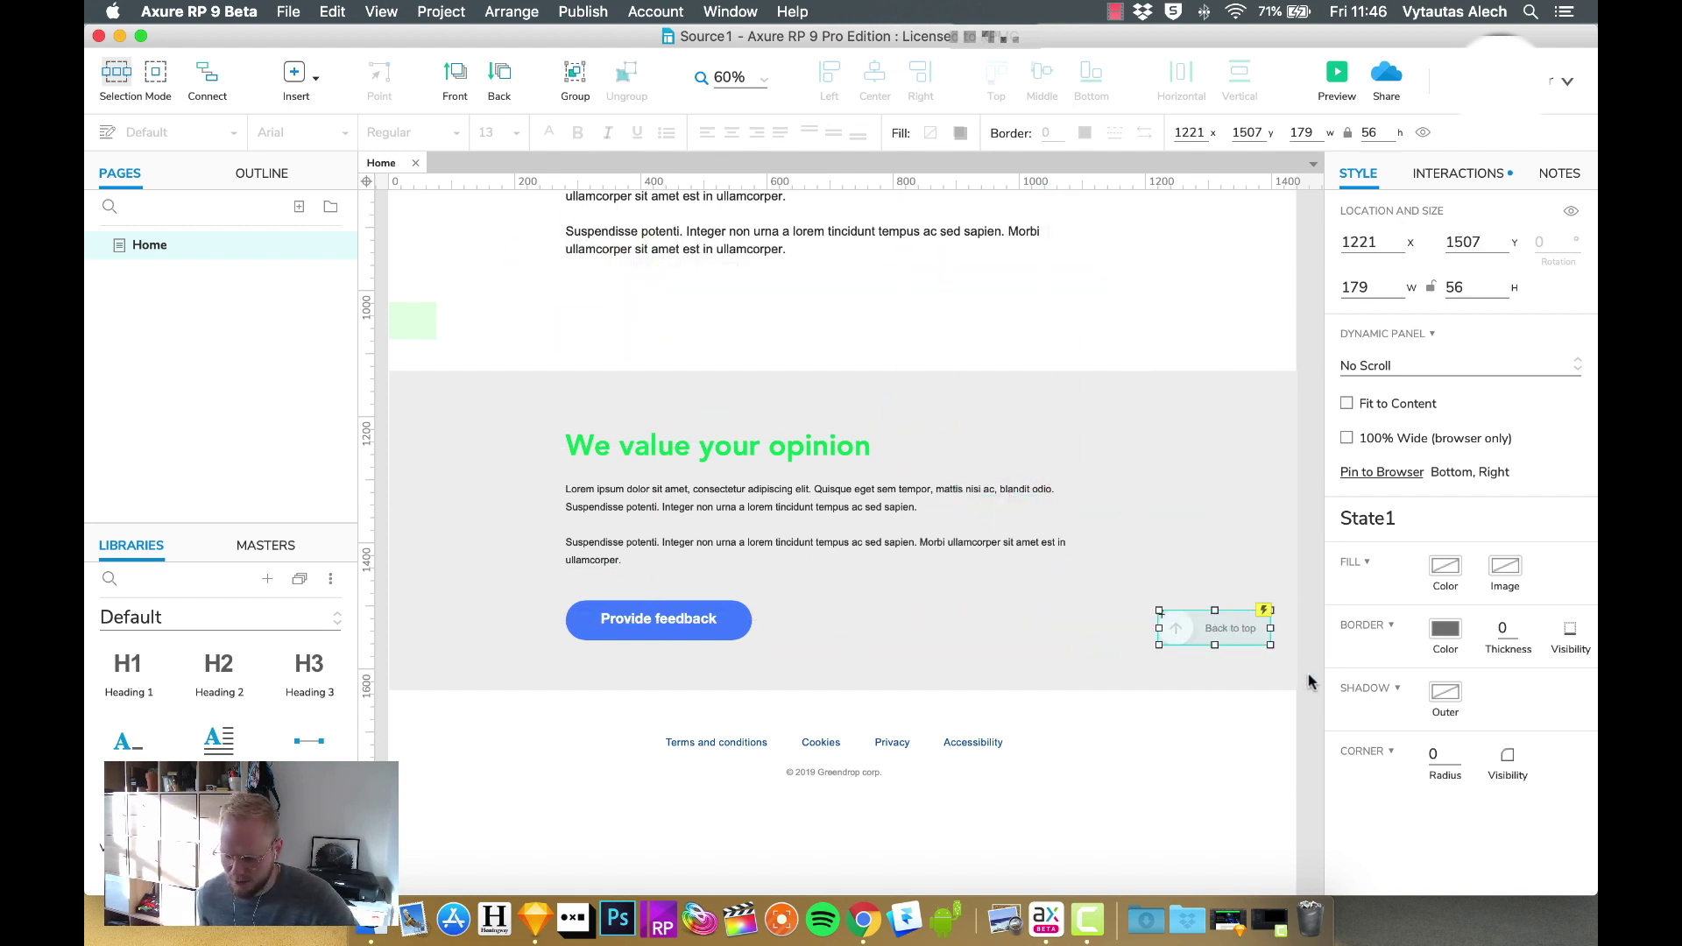
left_click(1305, 681)
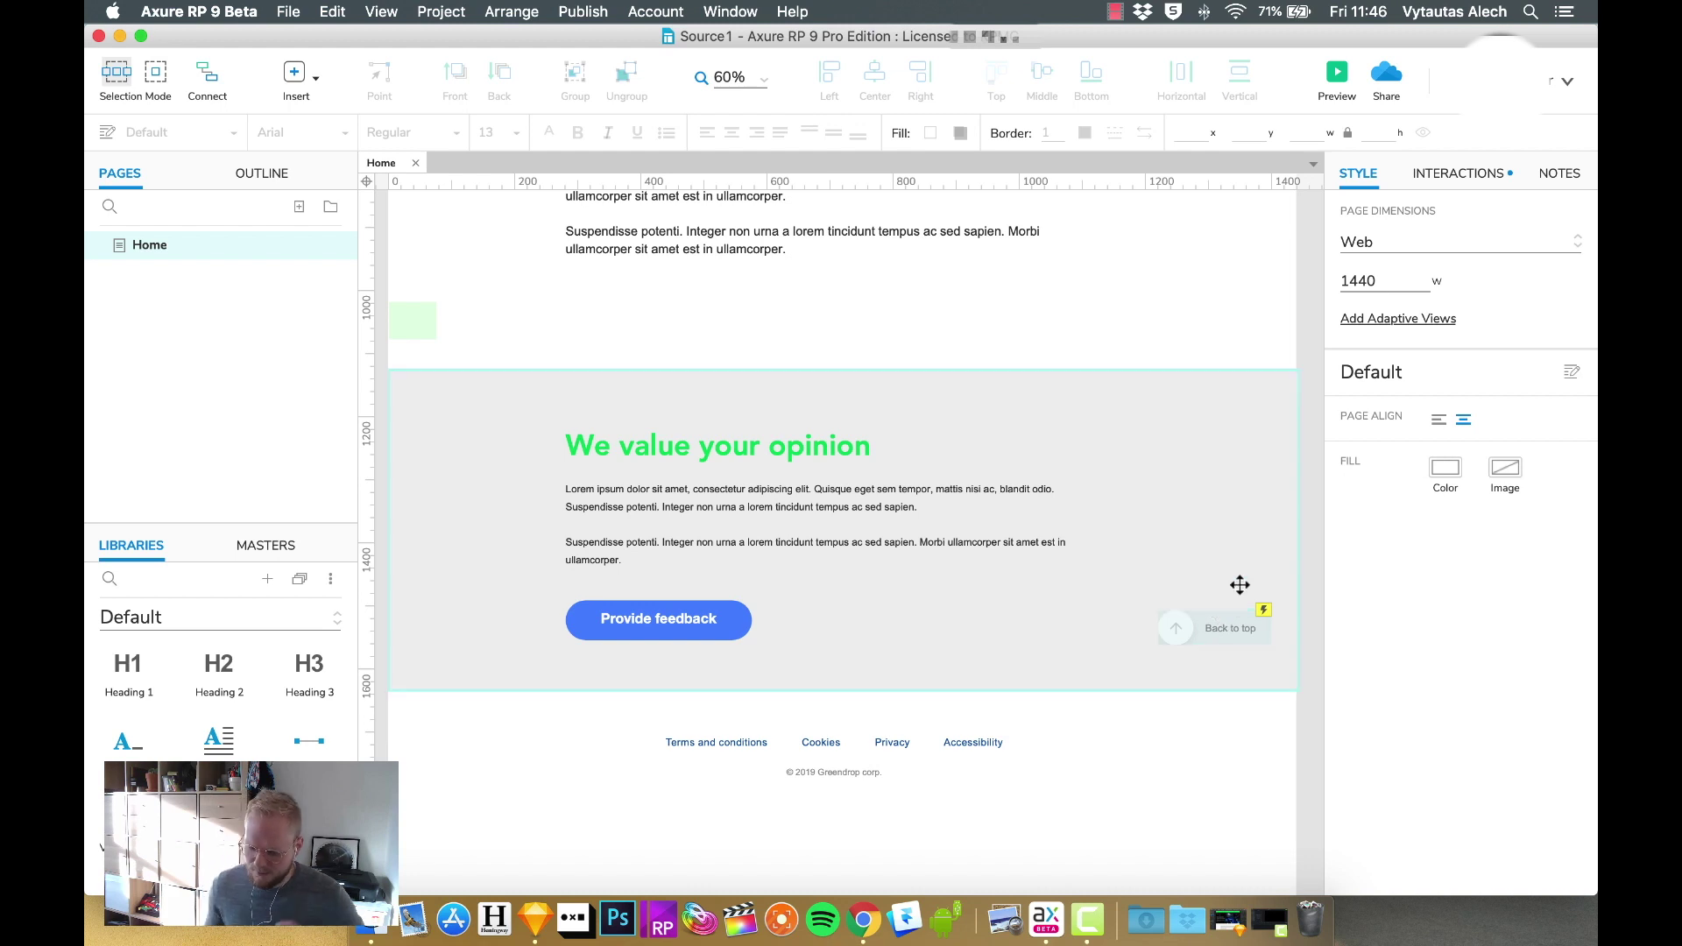
left_click(1239, 629)
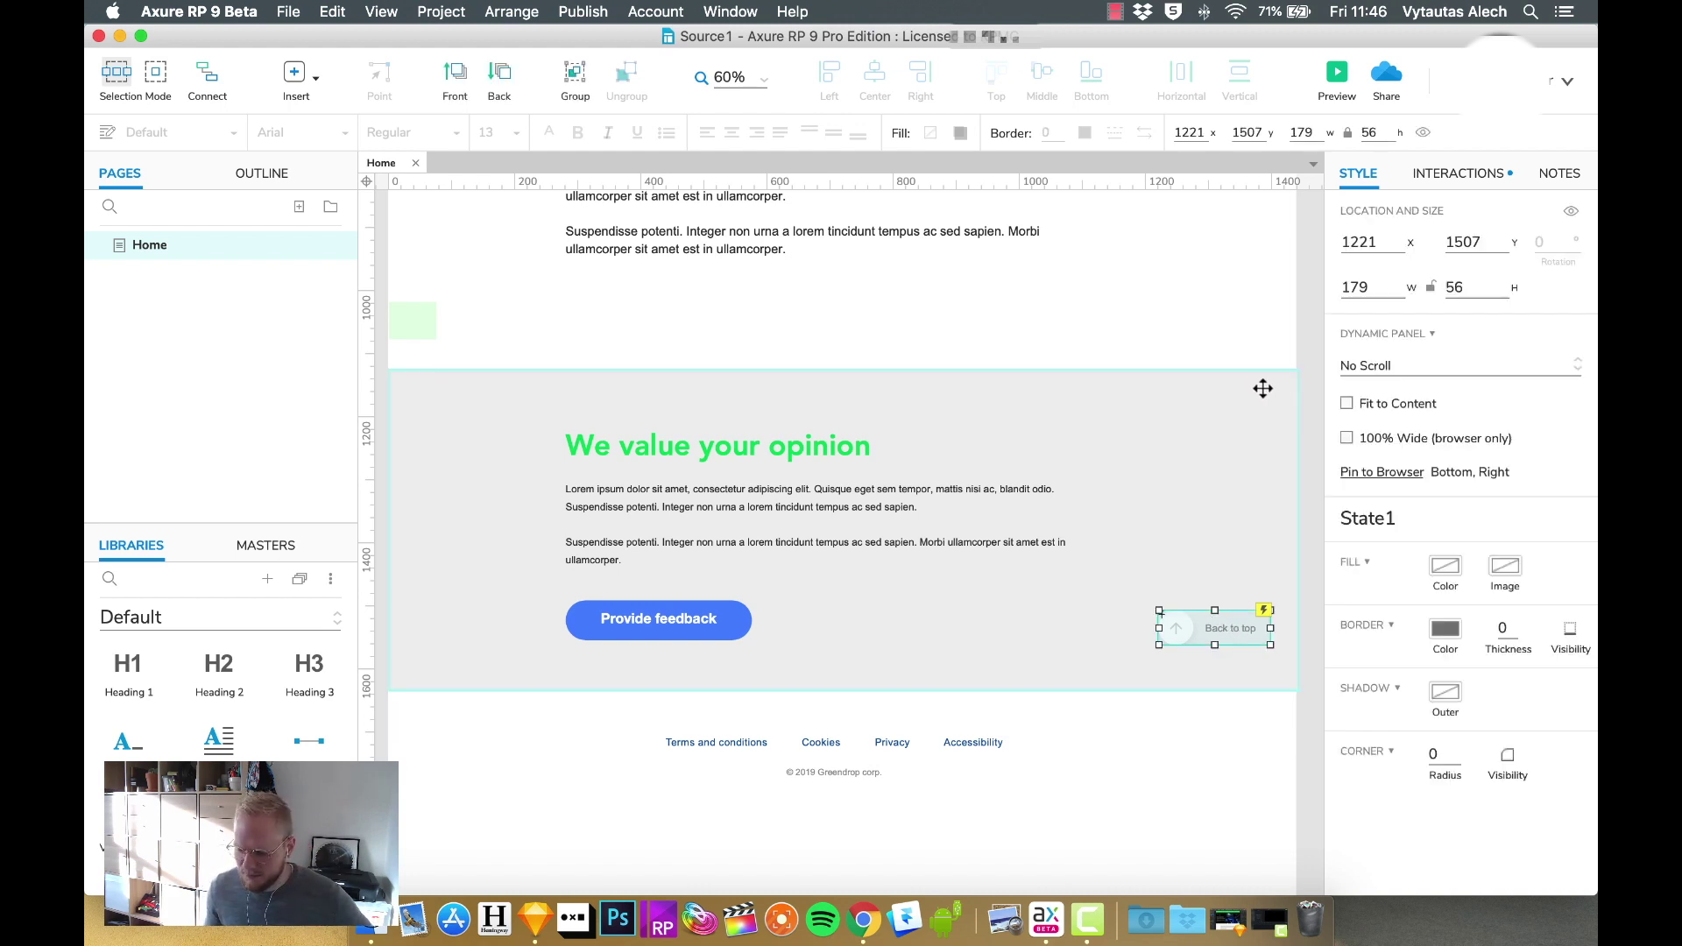
left_click(1572, 211)
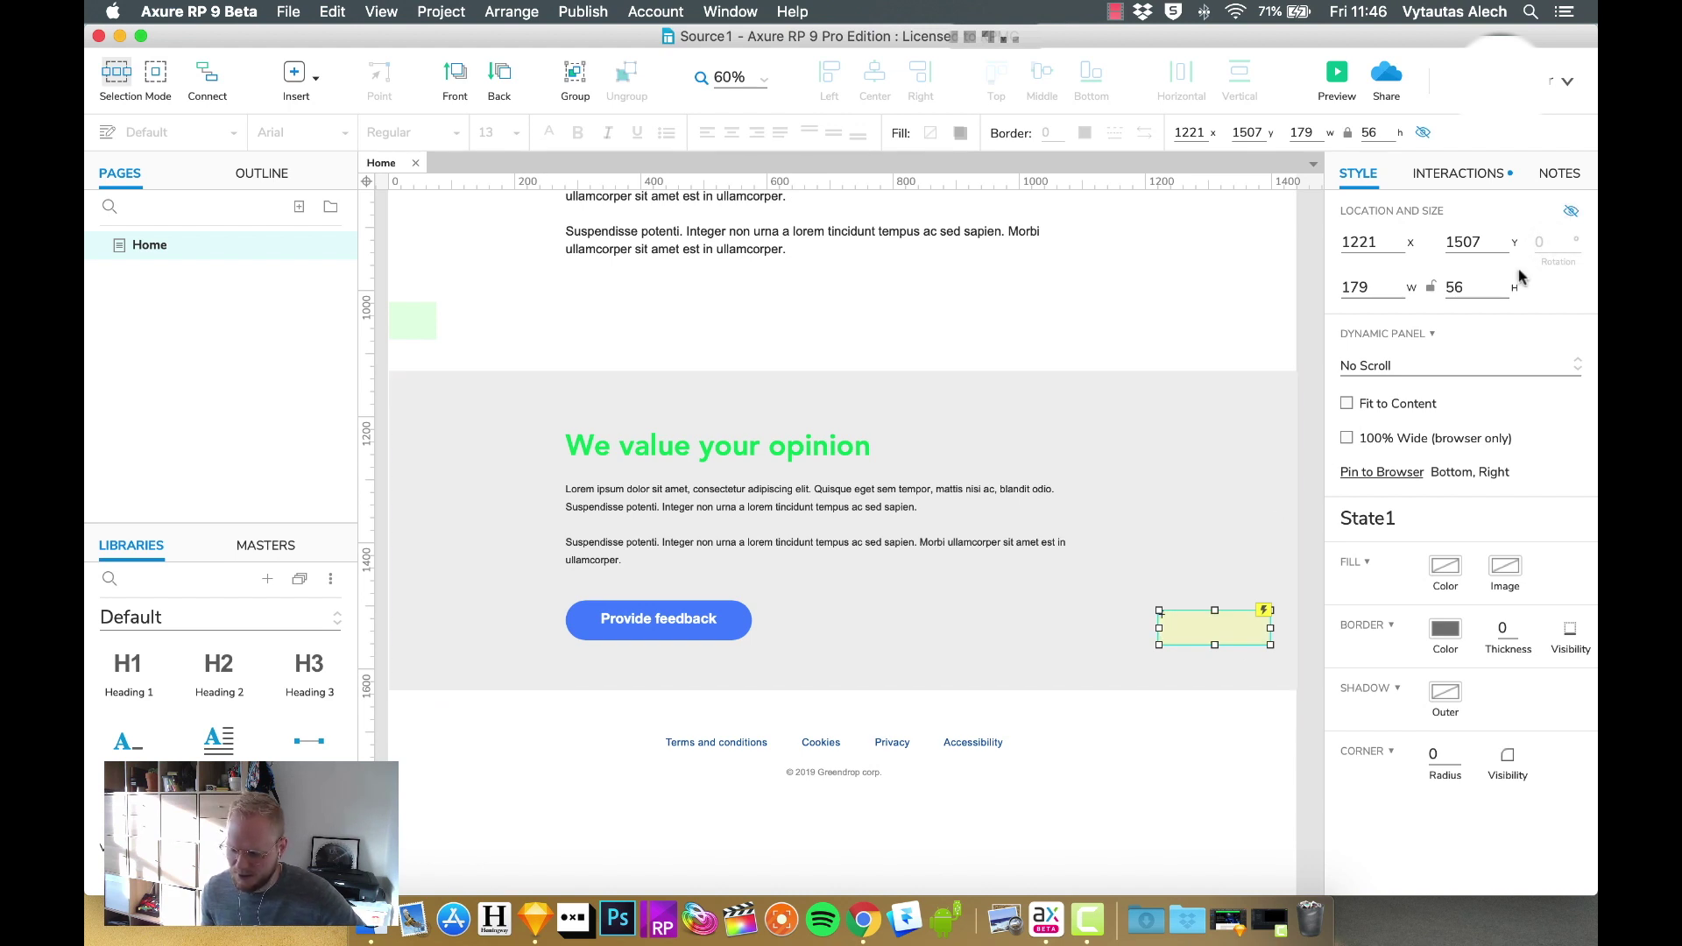
Step: Rename the pinned Arrow down widget to BacktoTop
left_click(1447, 174)
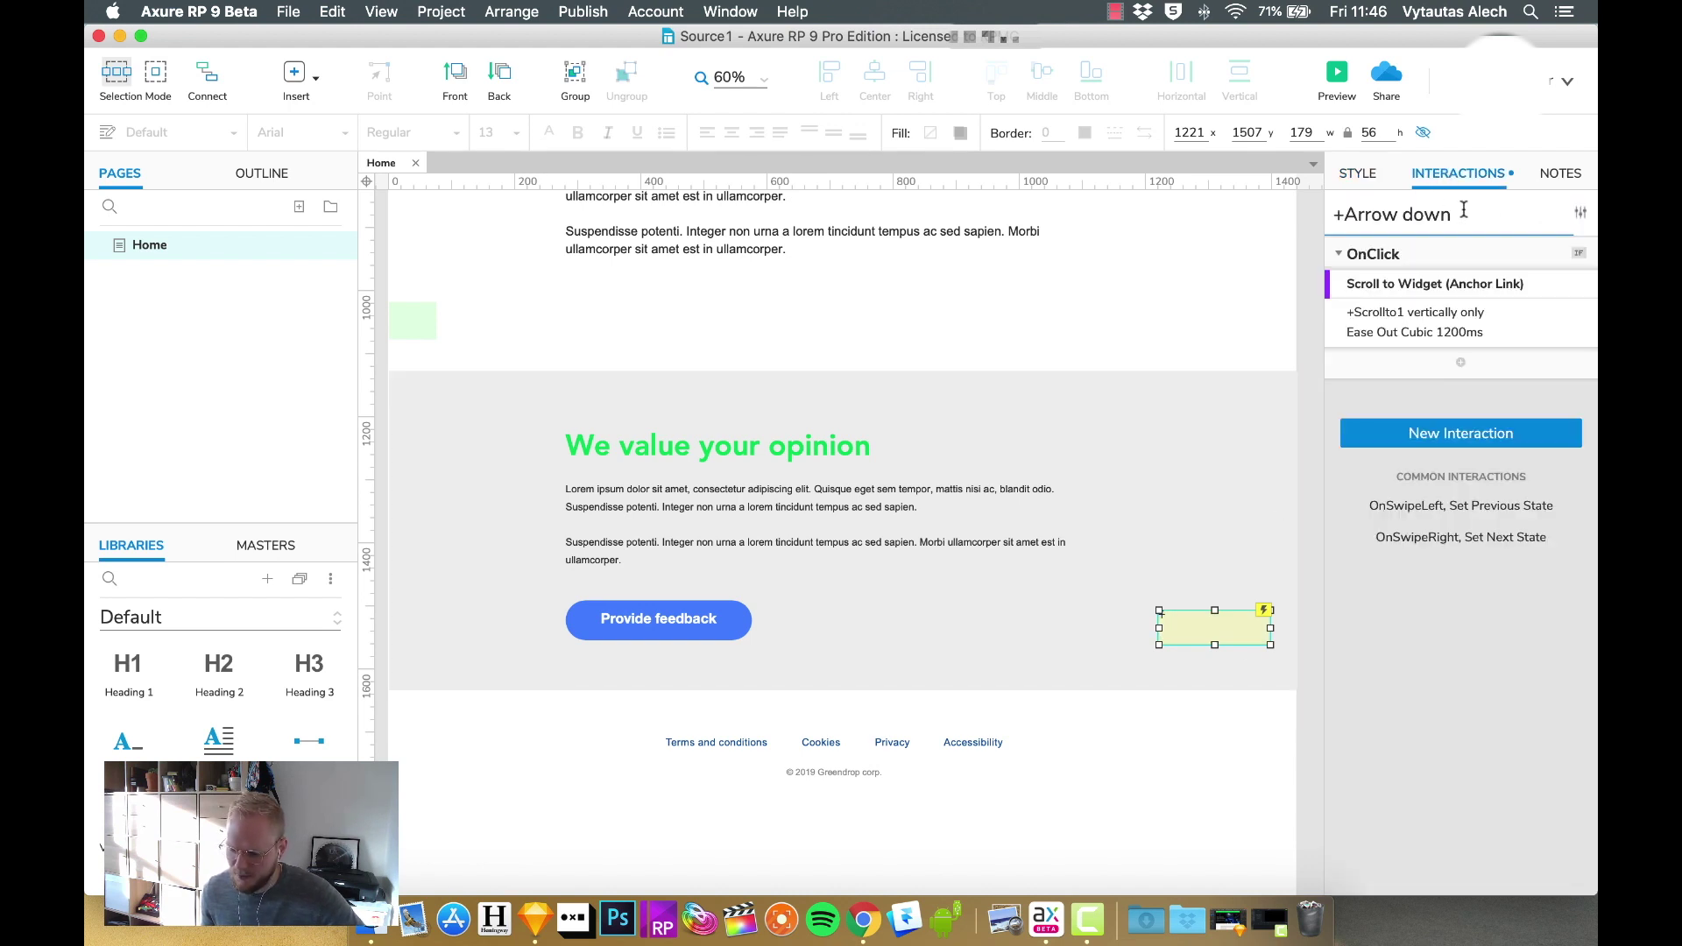
left_click_drag(1477, 219, 1346, 206)
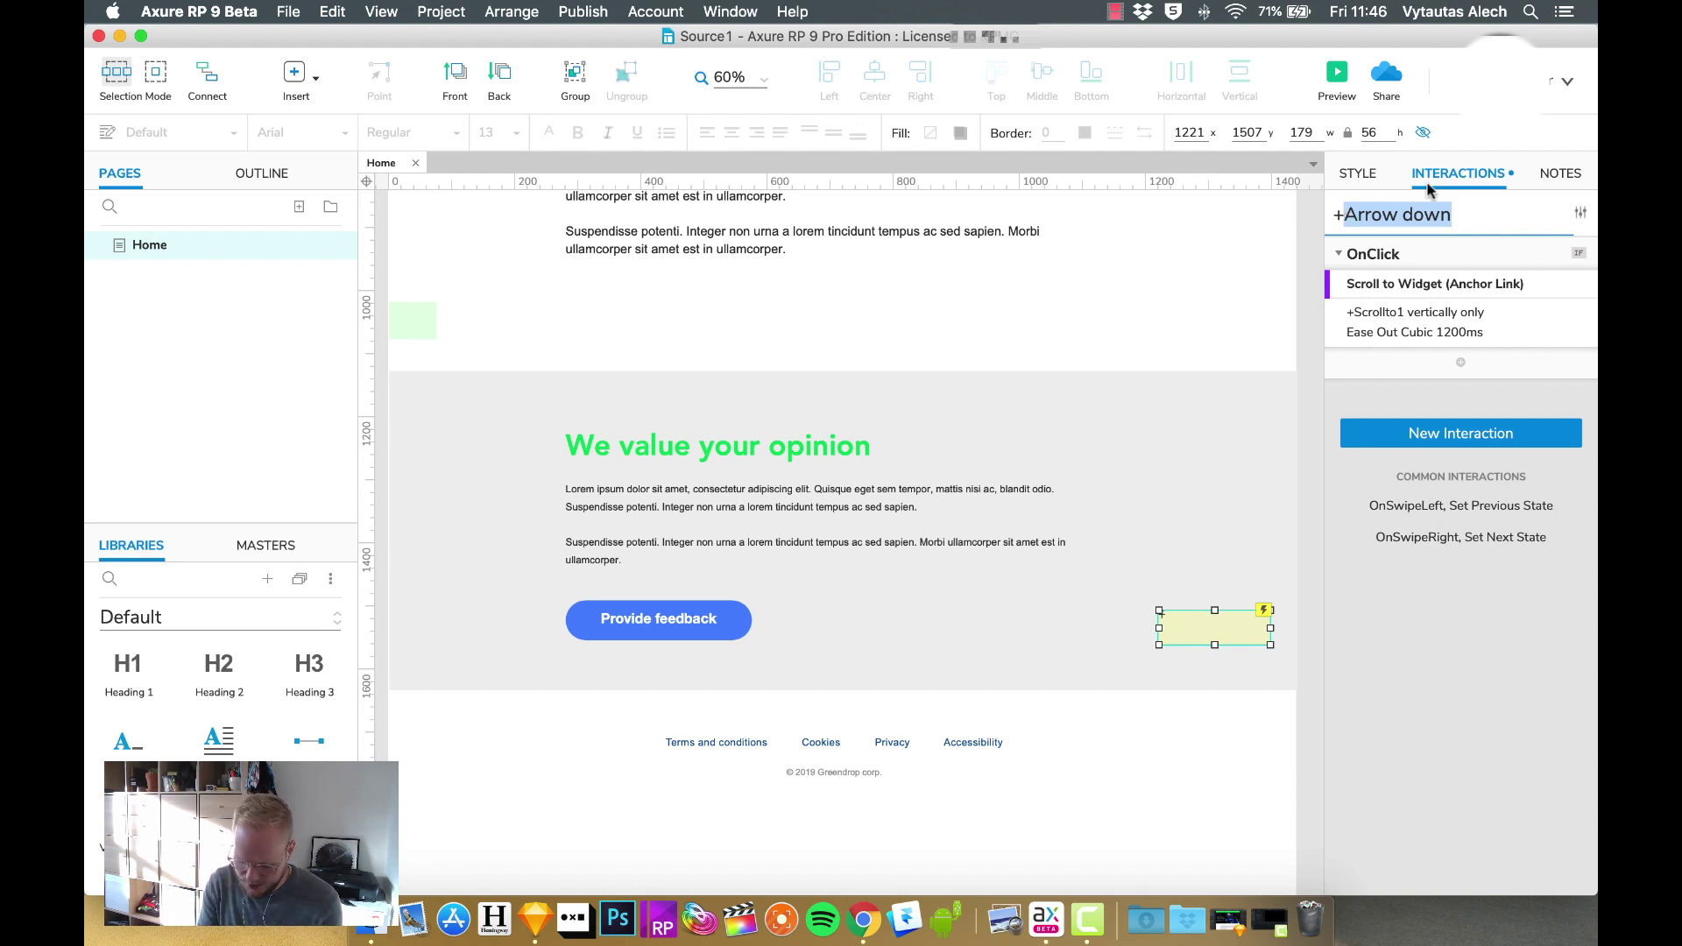
type("BacktoTop")
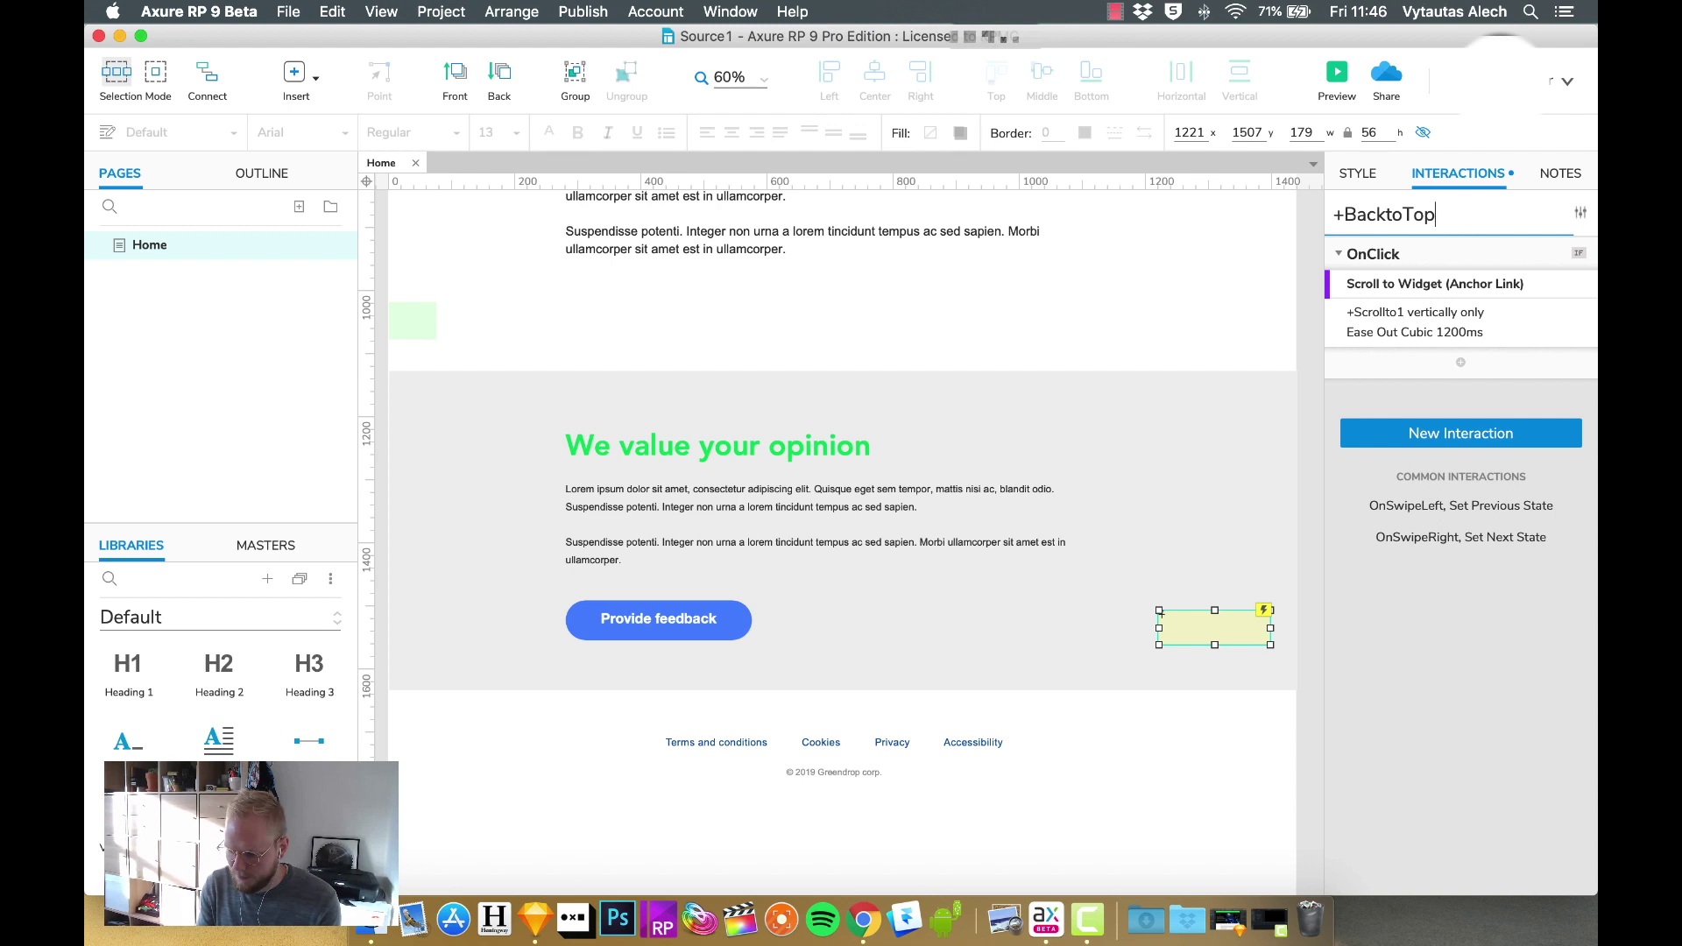
key("Return")
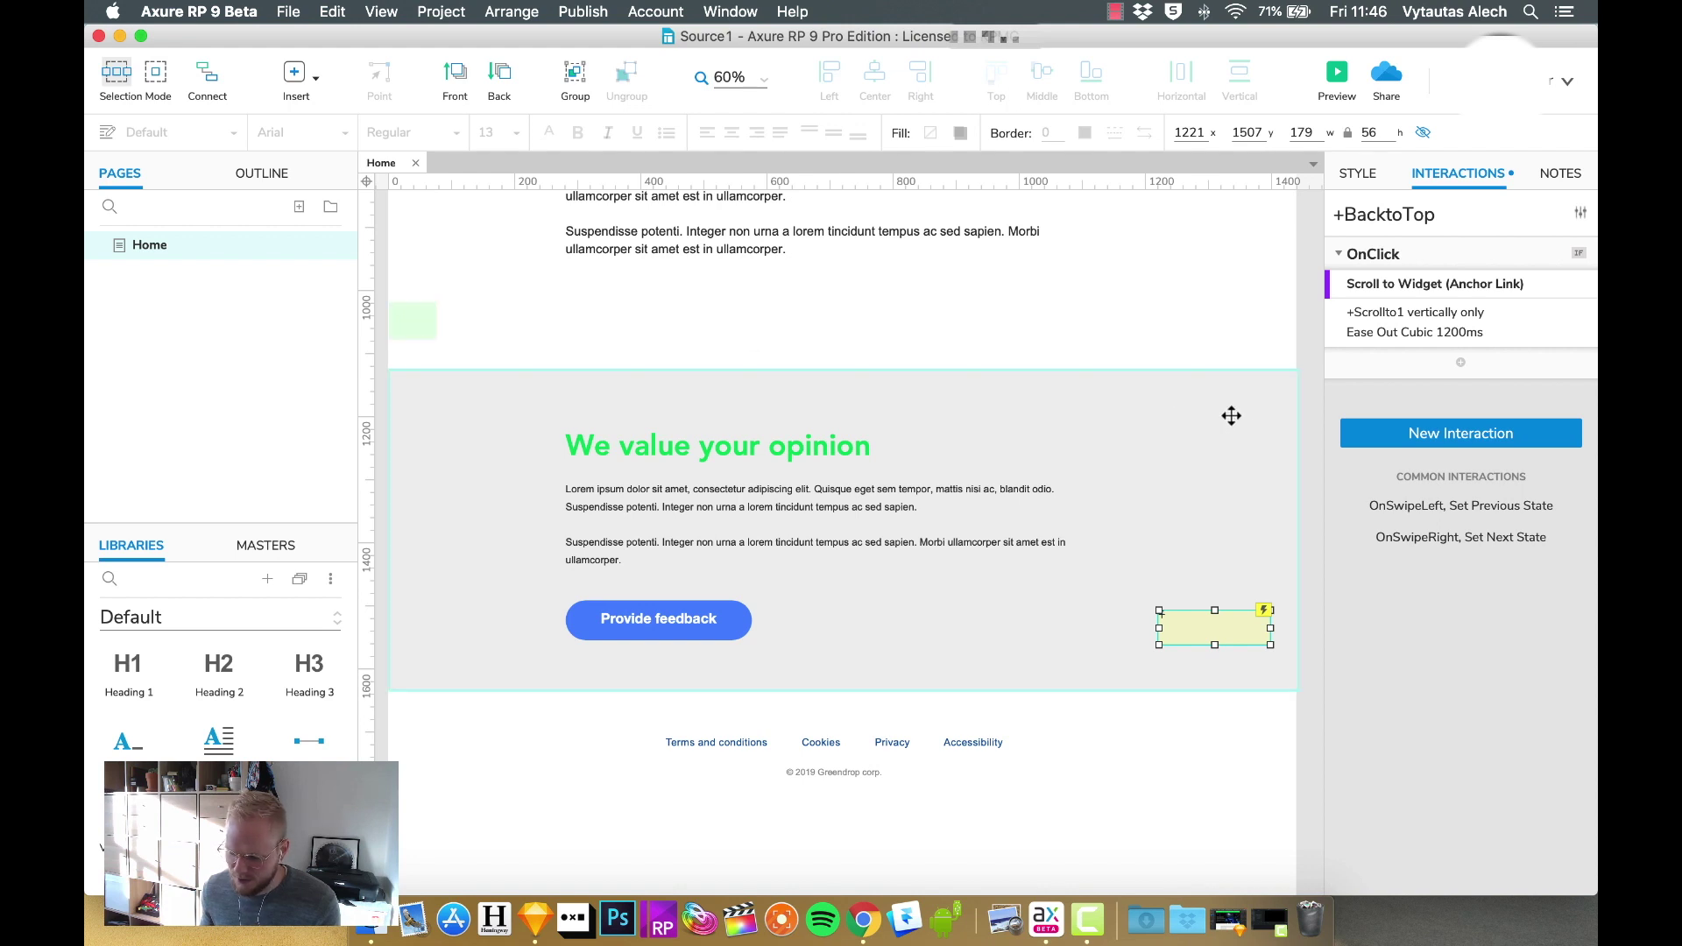
left_click(1313, 496)
left_click(1232, 623)
Step: Move the small green Scrollto1 box to the page's top-left corner at 0,0
scroll(447, 383, "up", 2)
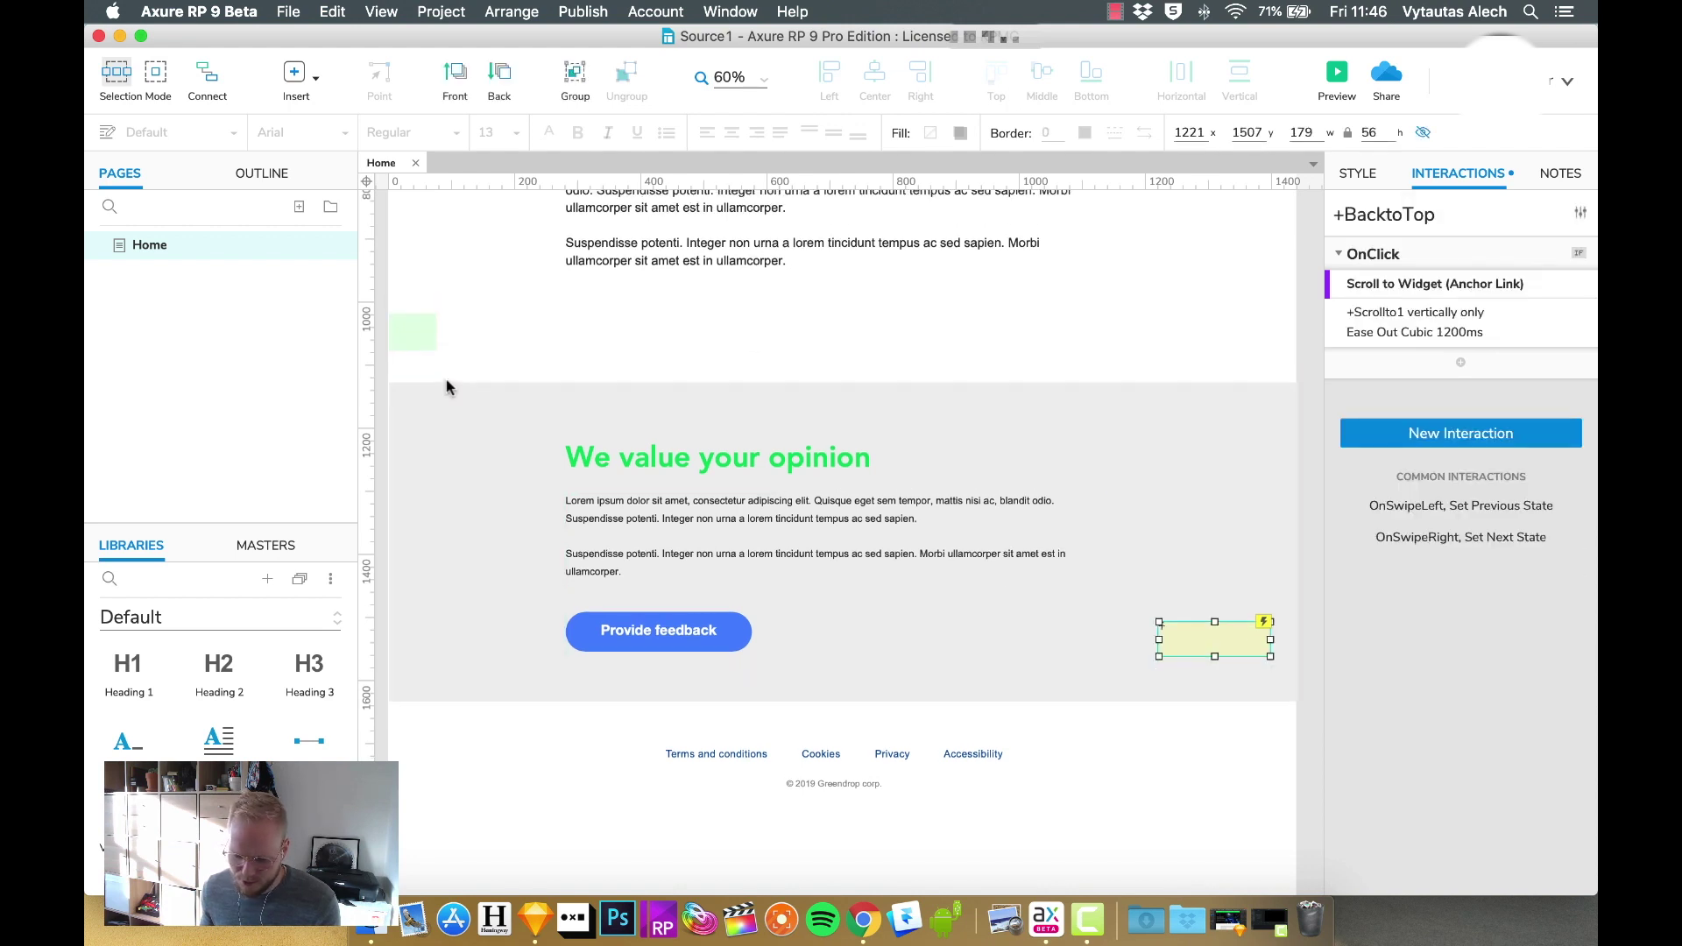
left_click(409, 379)
scroll(557, 354, "up", 10)
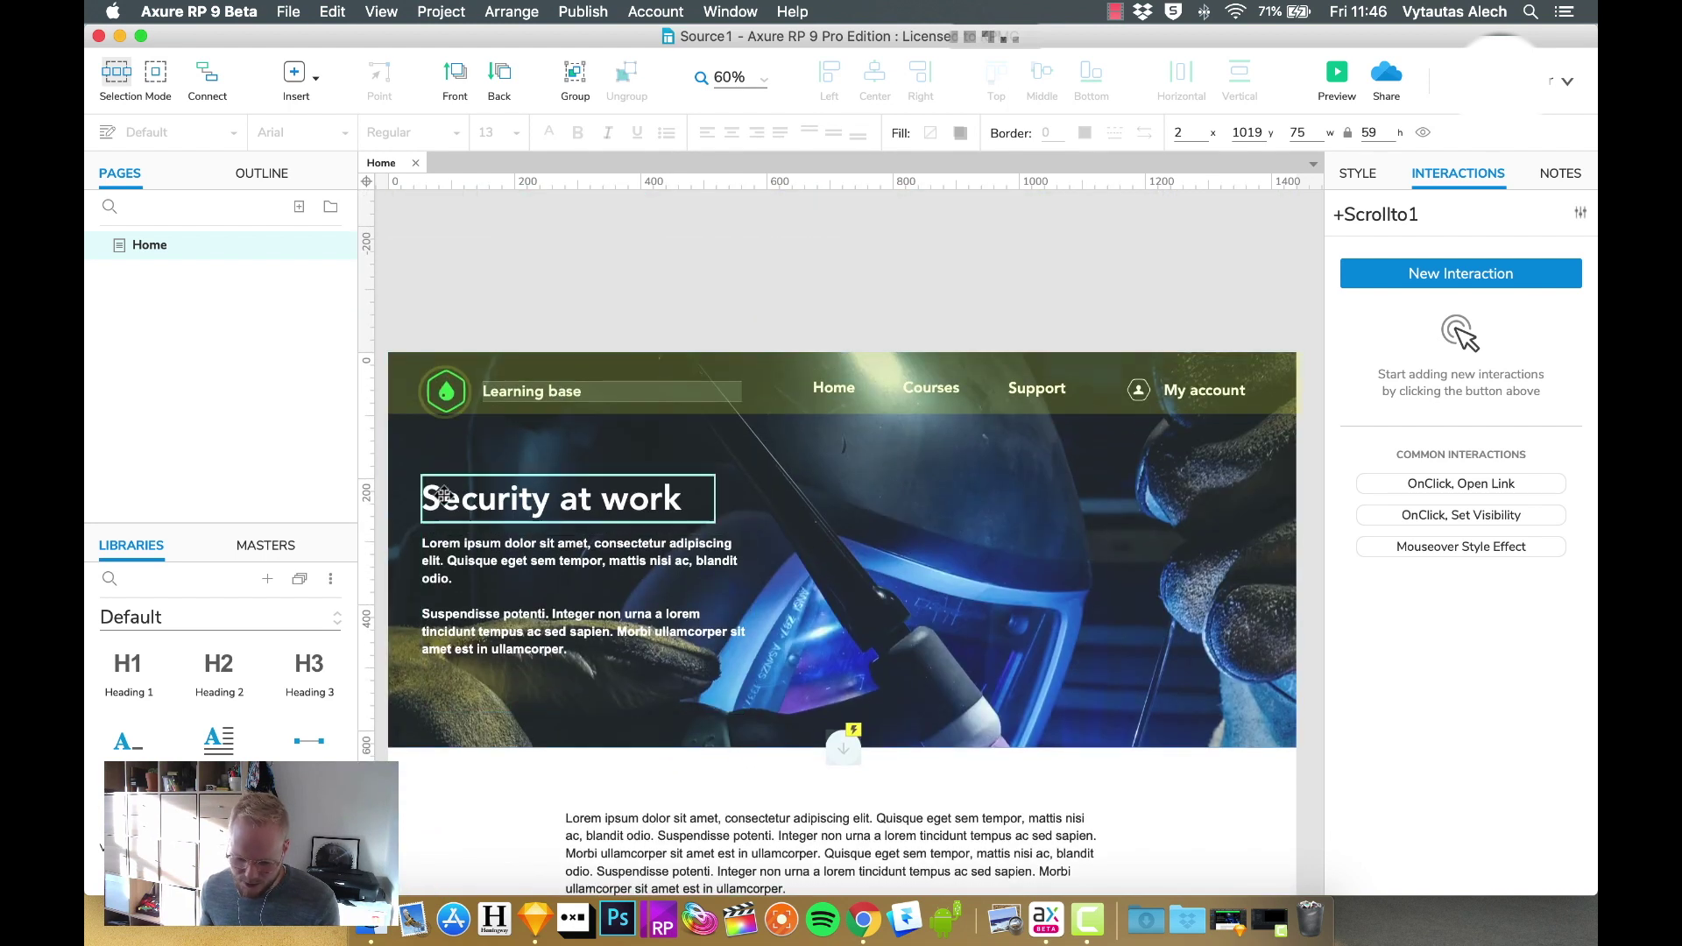
left_click_drag(444, 494, 447, 365)
Step: Rename the Scrollto1 box to ScrollToTop
left_click(1437, 216)
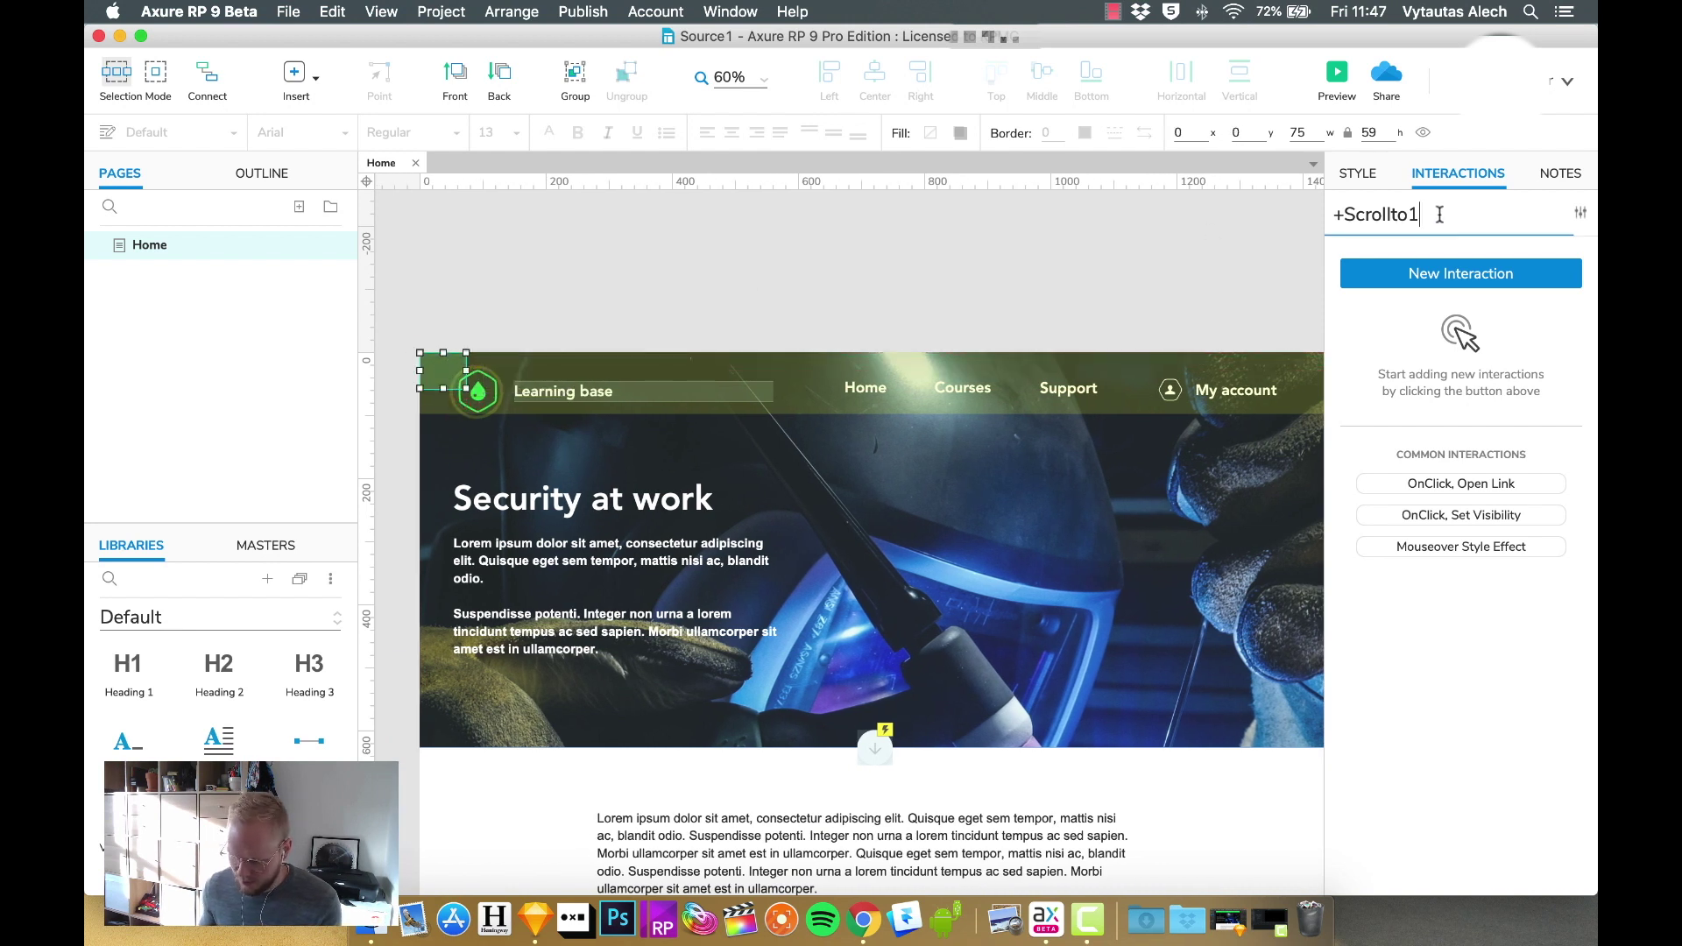
key("BackSpace")
key("BackSpace")
key("BackSpace")
type("ToTop")
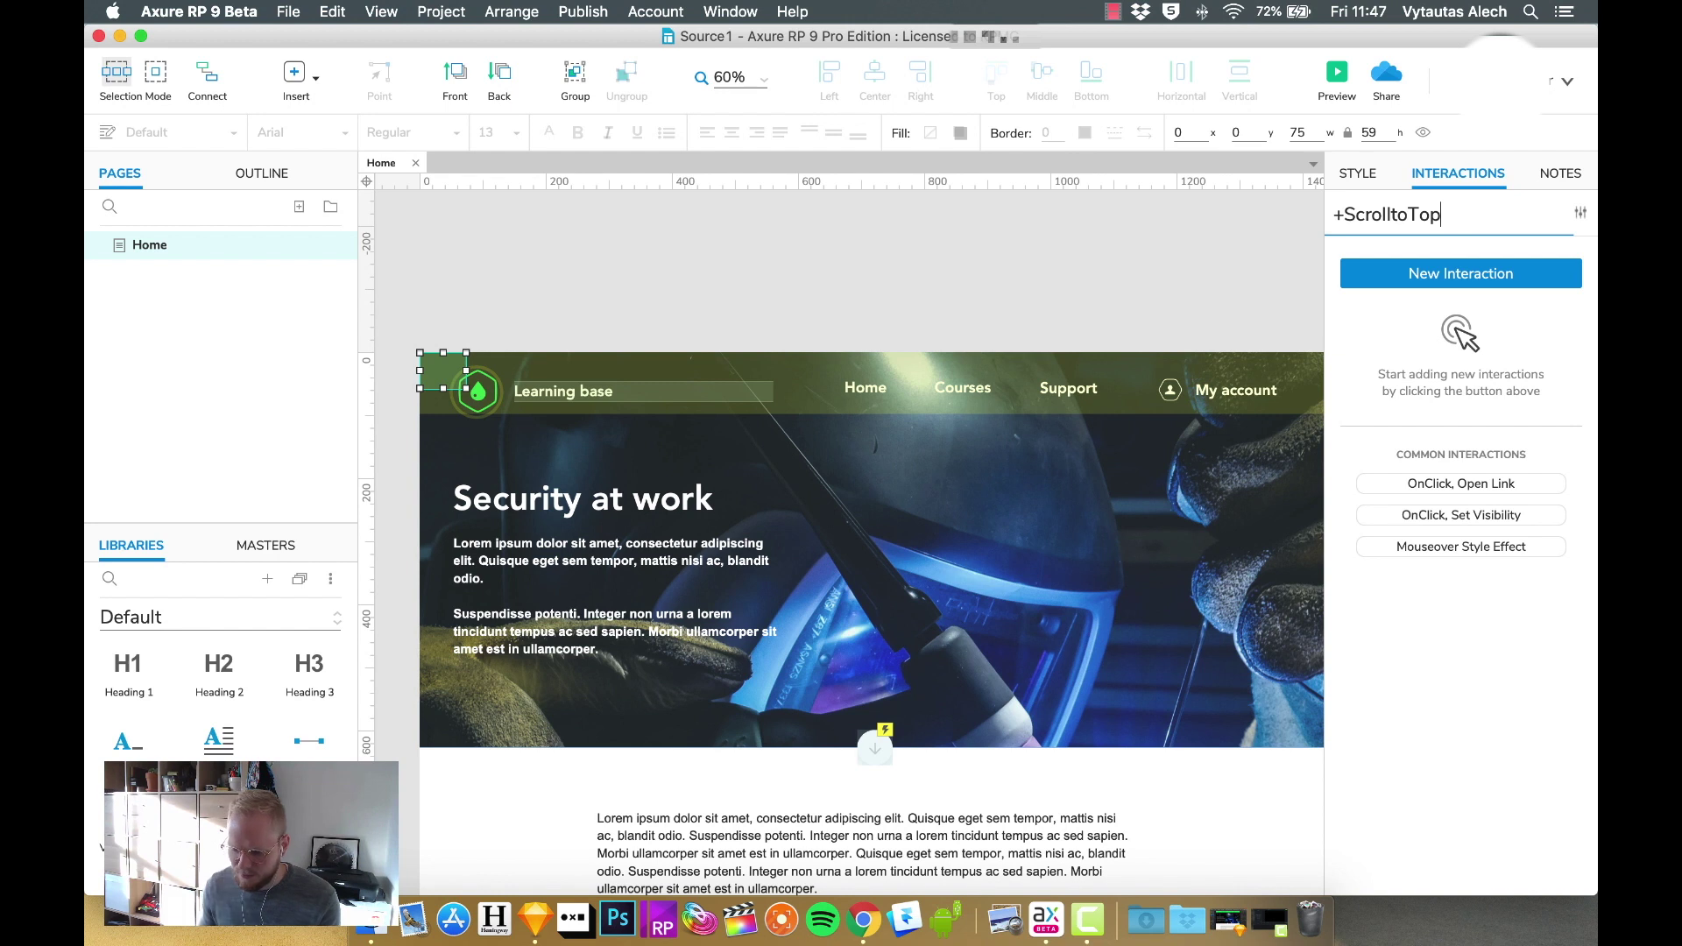
left_click(1092, 290)
scroll(1090, 435, "down", 3)
Step: Change BacktoTop's Scroll to Widget target from Scrollto1 to ScrollToTop
scroll(1089, 435, "down", 8)
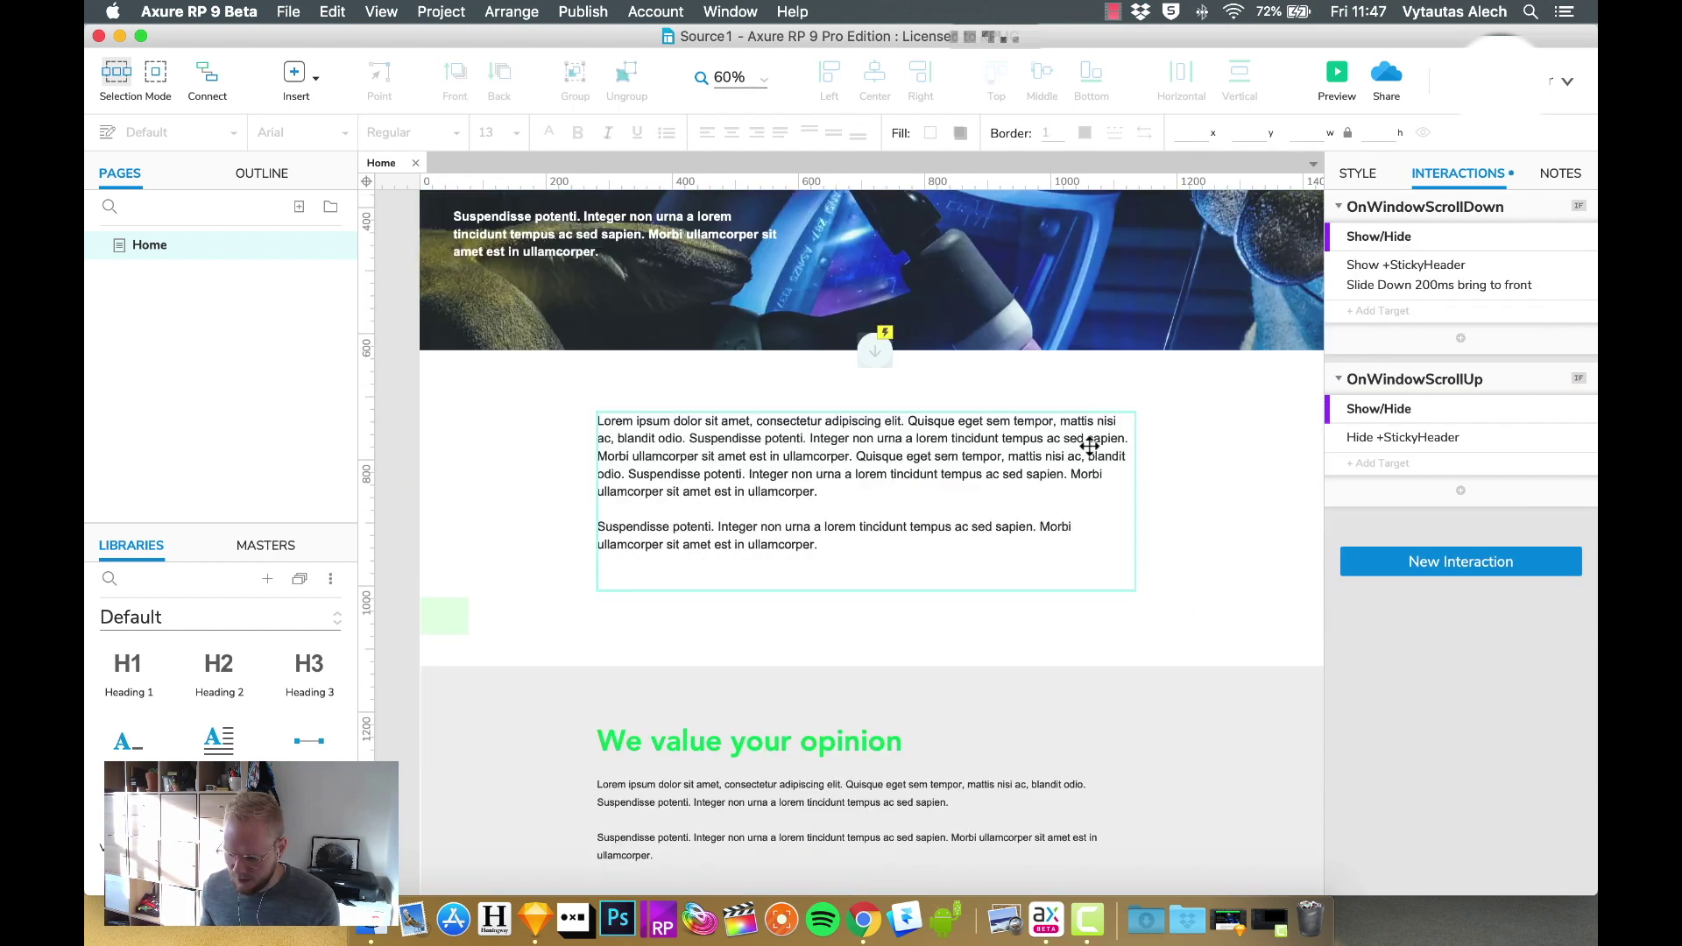
scroll(1088, 443, "right", 2)
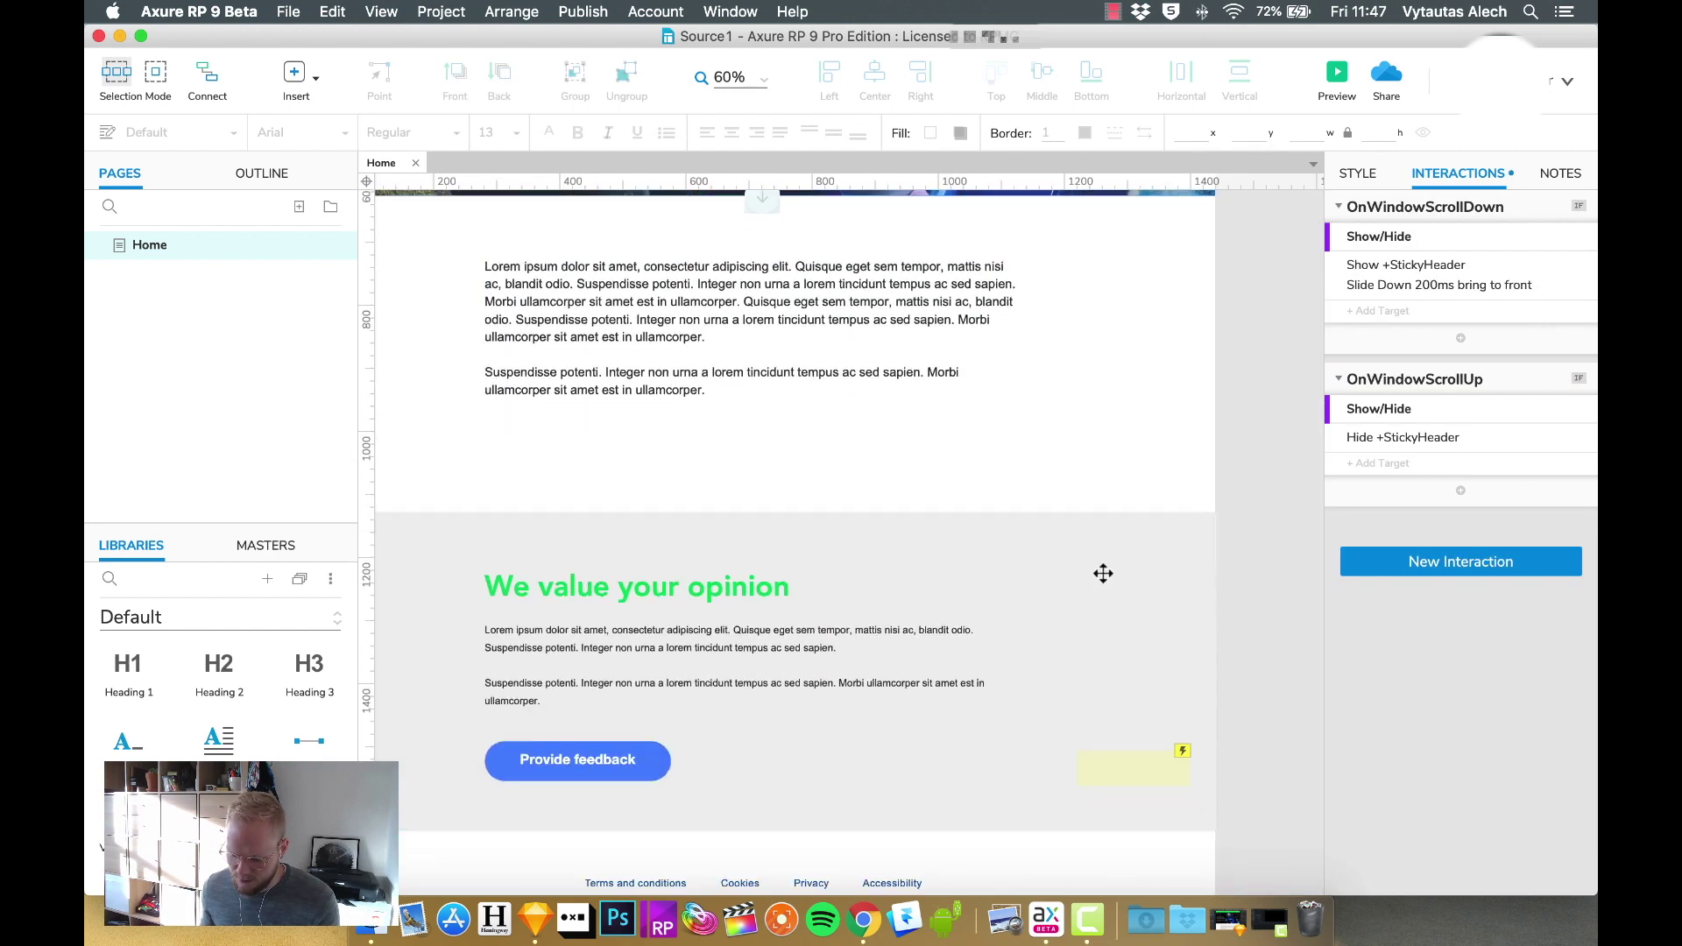
left_click(1136, 764)
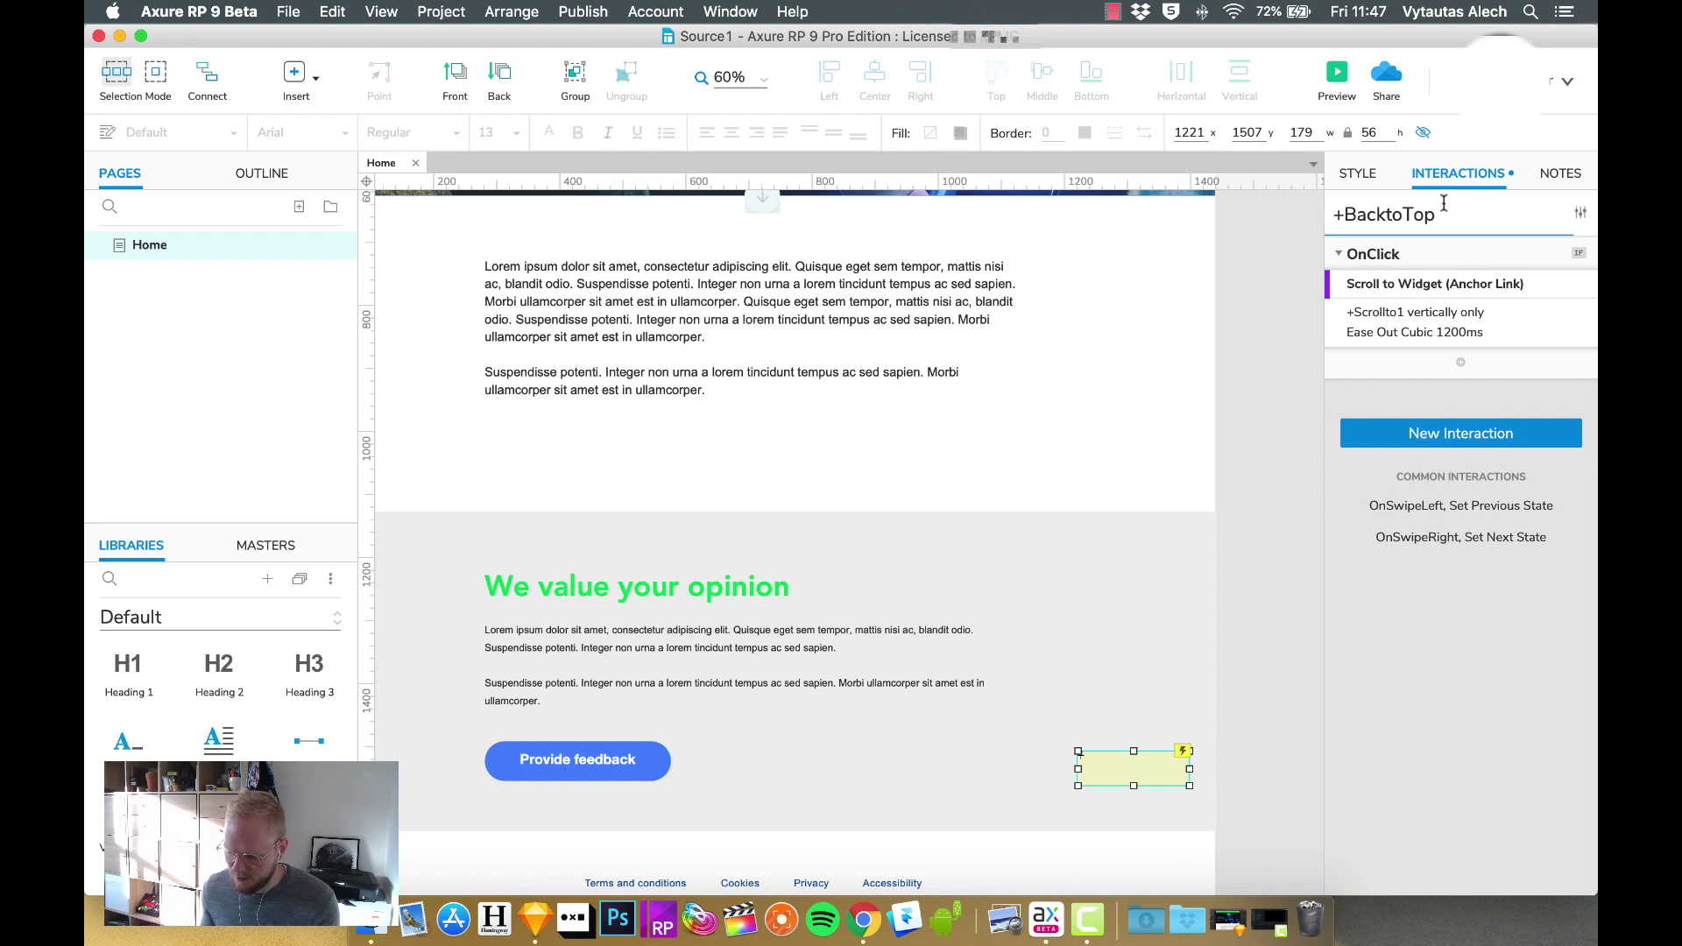
left_click(1462, 355)
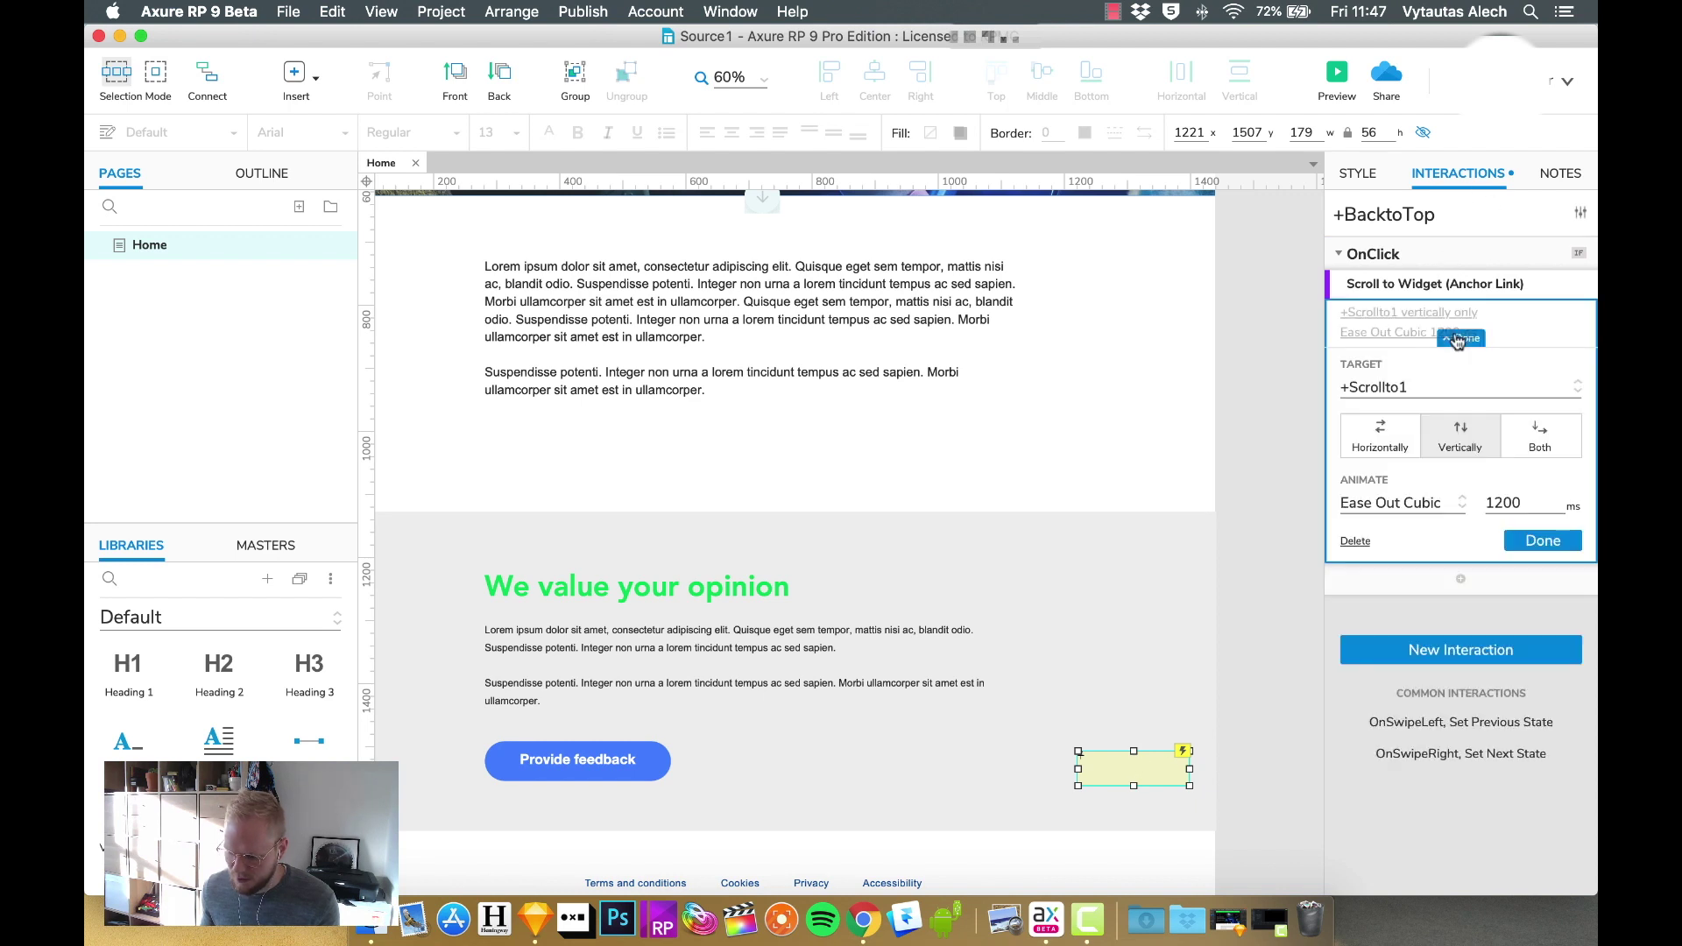
left_click(1401, 388)
left_click(1441, 479)
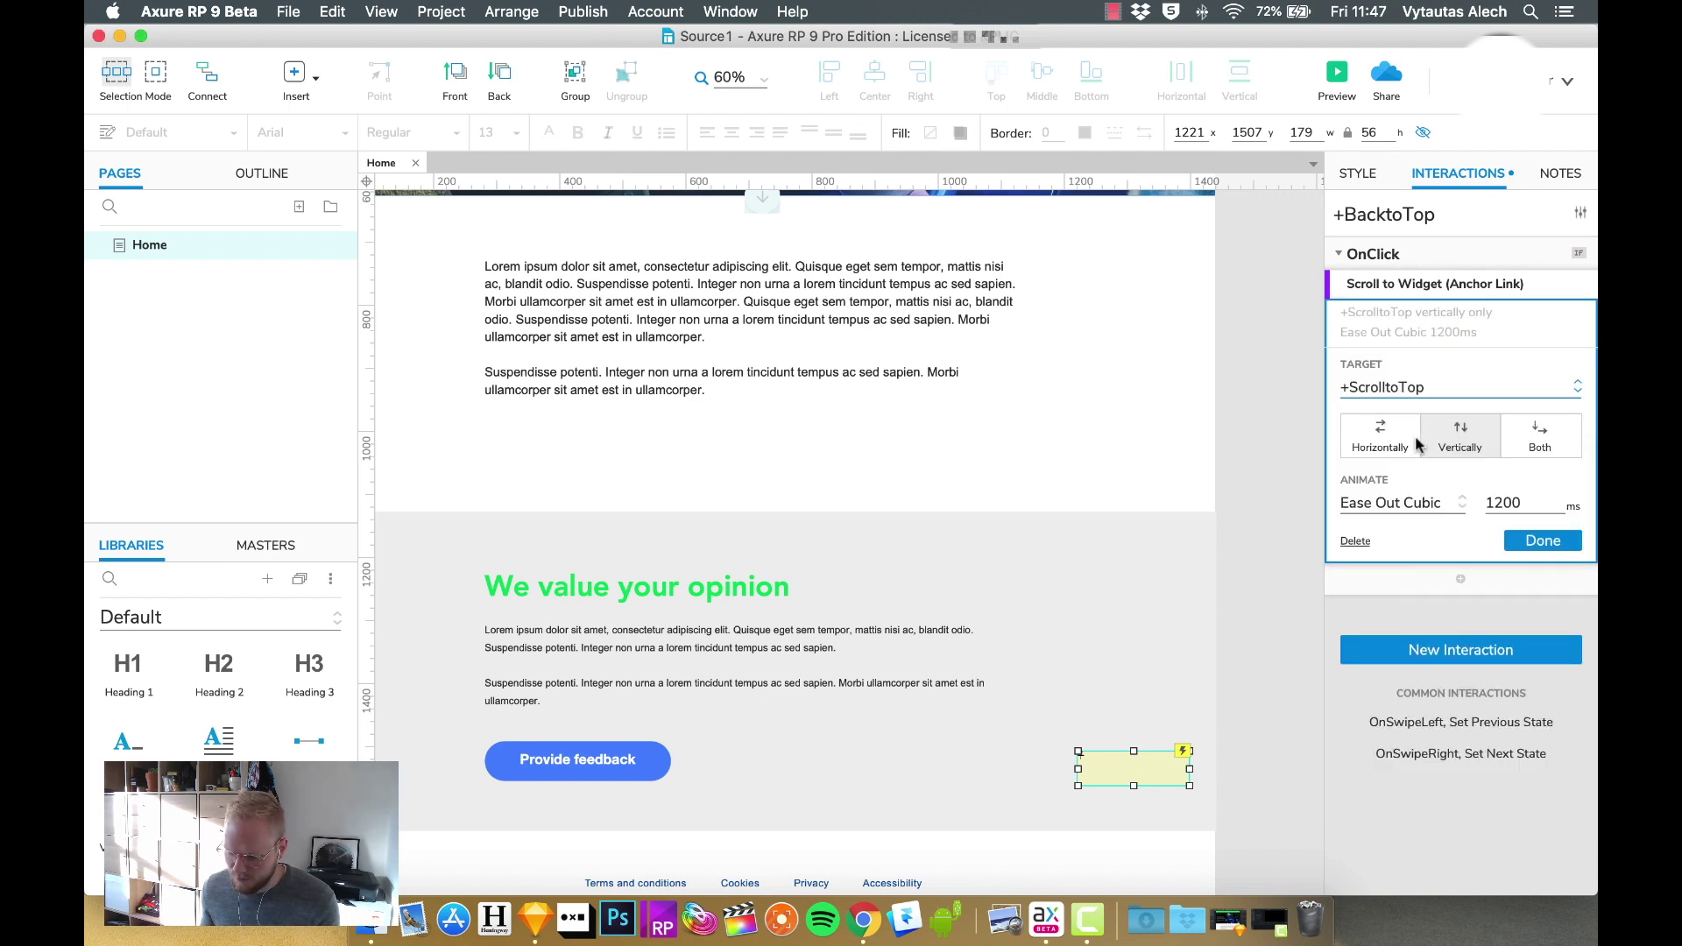
left_click(1543, 540)
left_click(1263, 471)
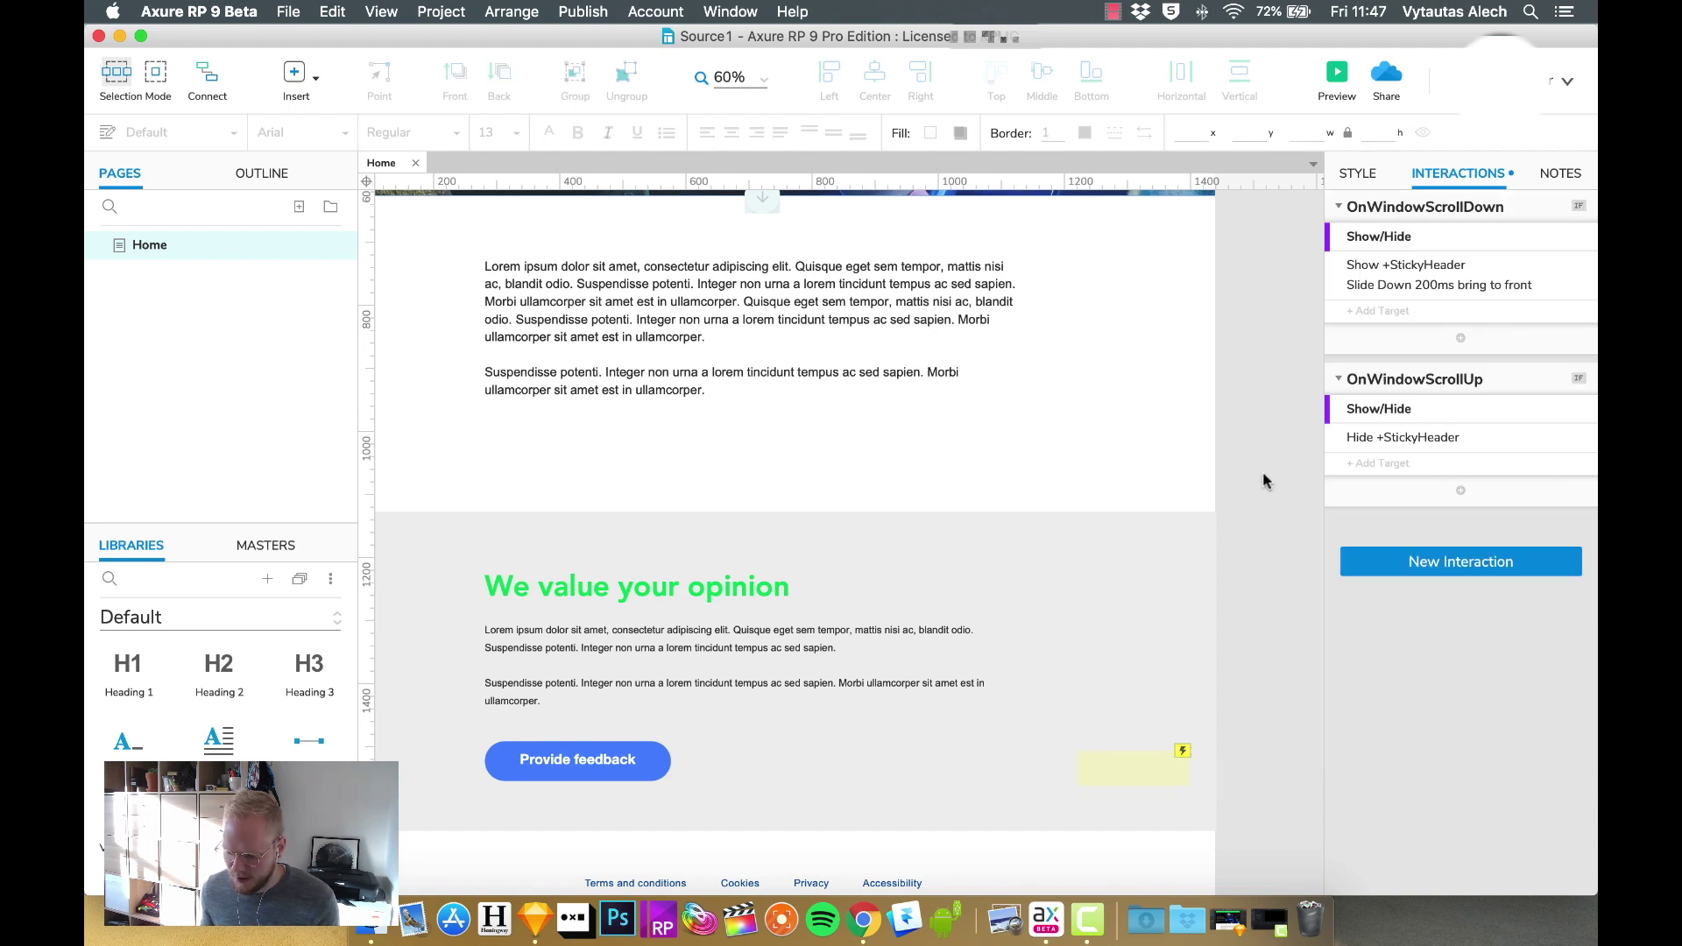
scroll(1076, 375, "up", 5)
scroll(1076, 375, "left", 2)
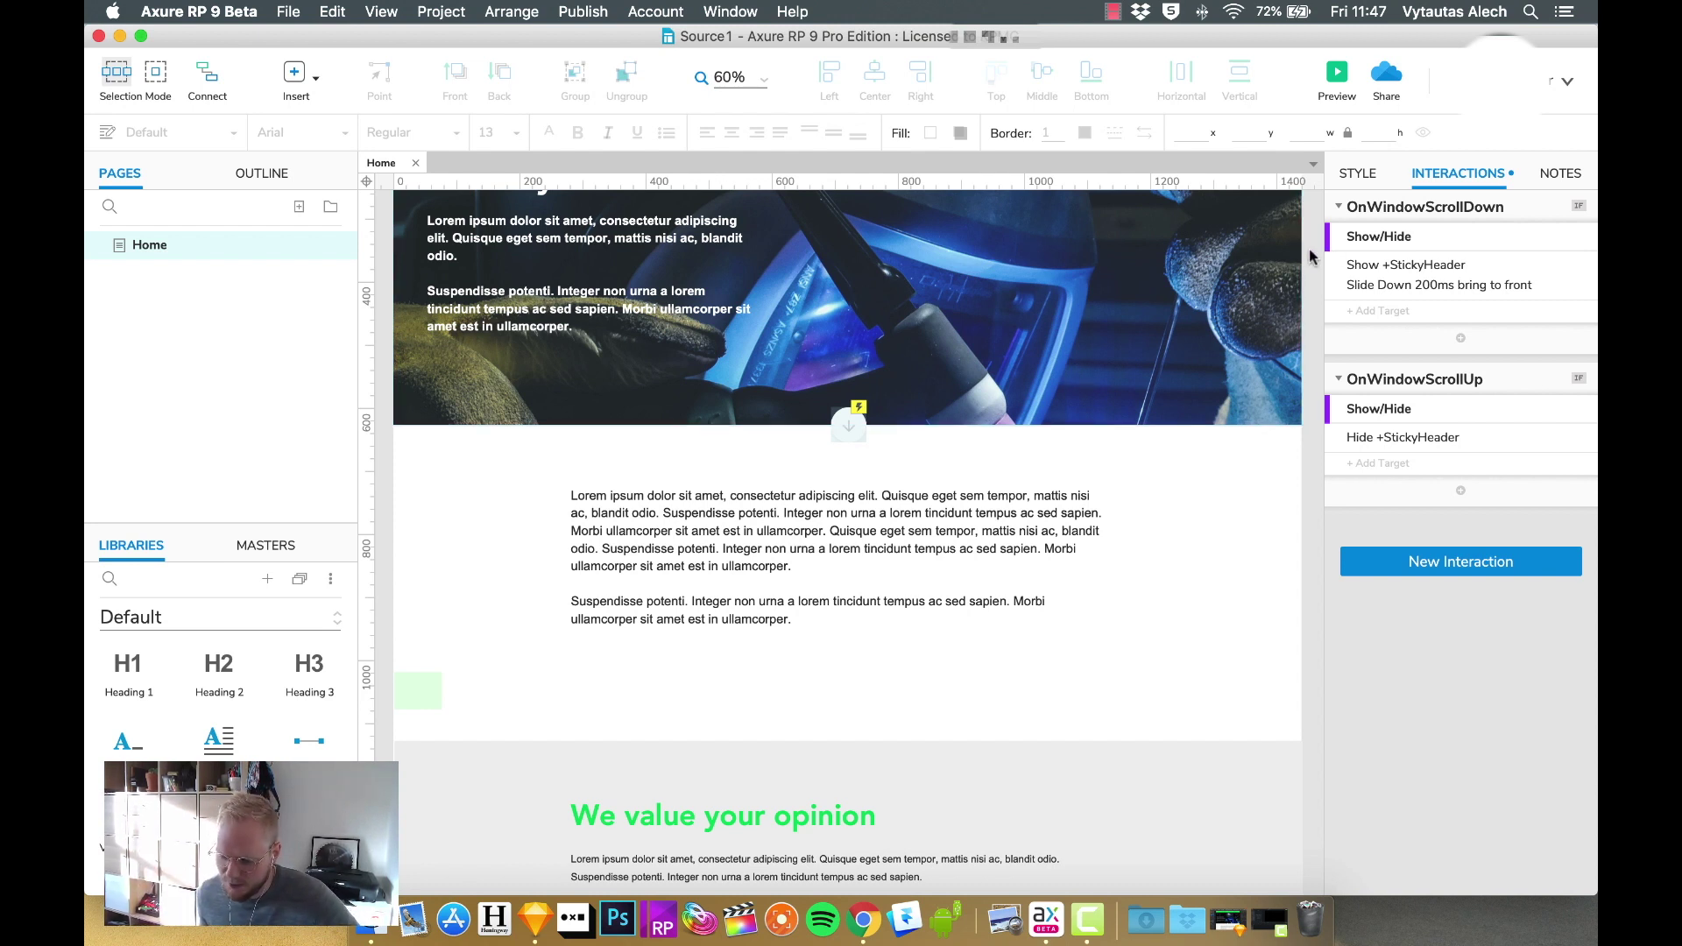
scroll(1119, 470, "up", 3)
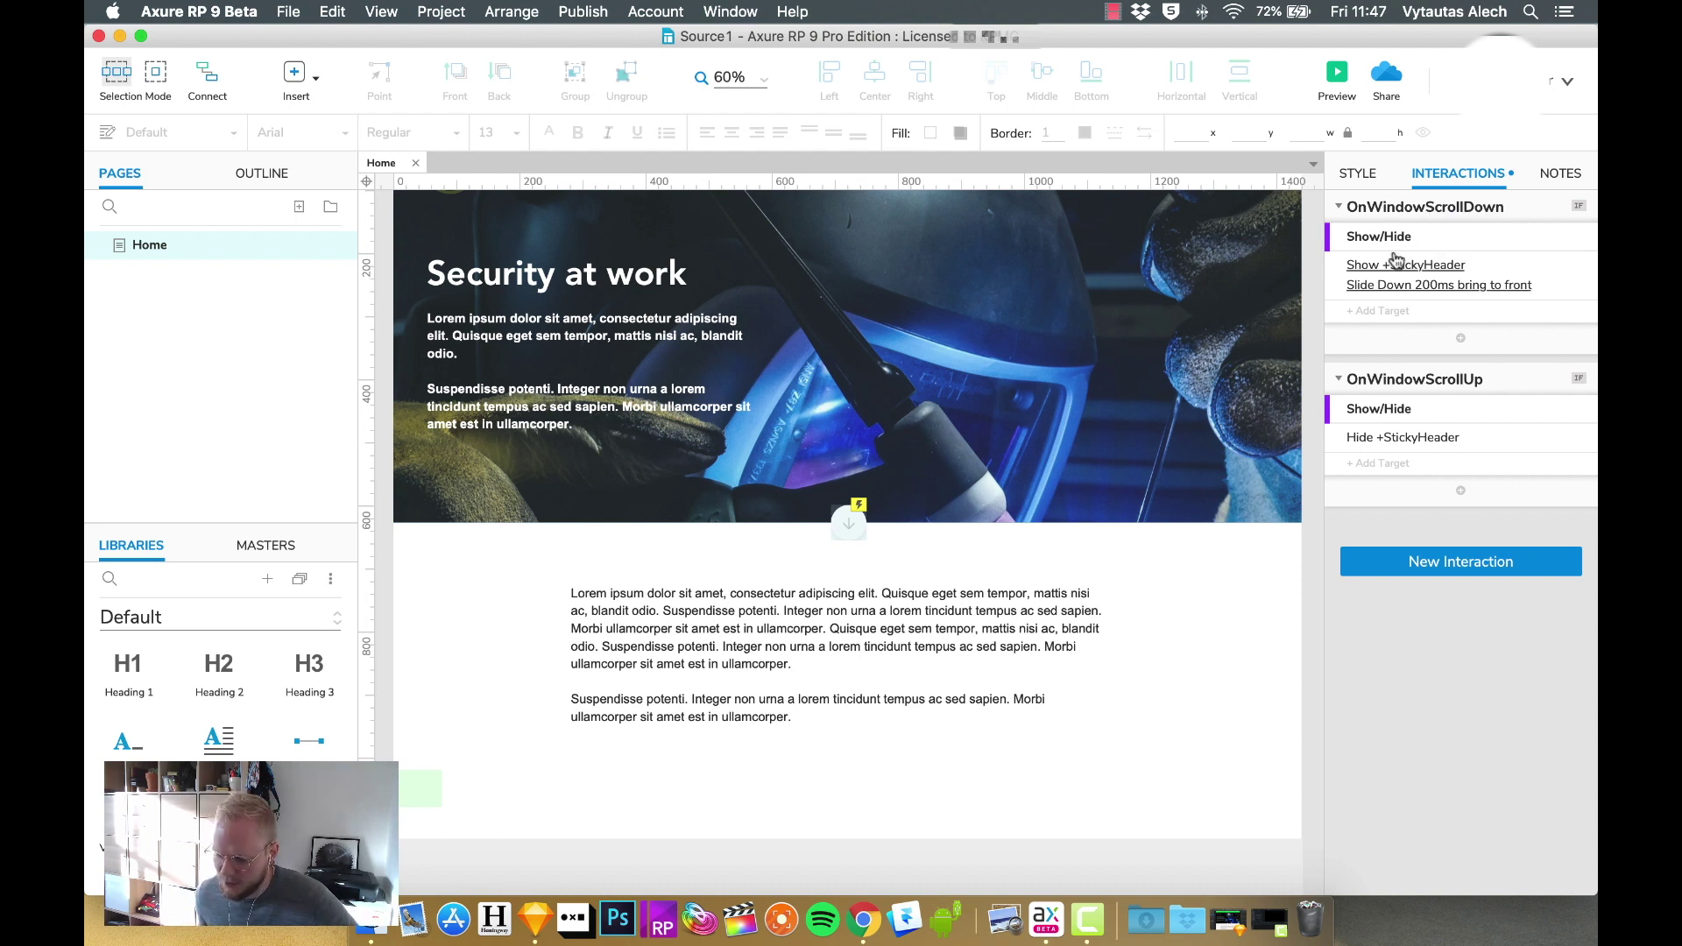
Step: Add BacktoTop to the OnWindowScrollDown Show/Hide action, shown with a Fade animation
left_click(1382, 312)
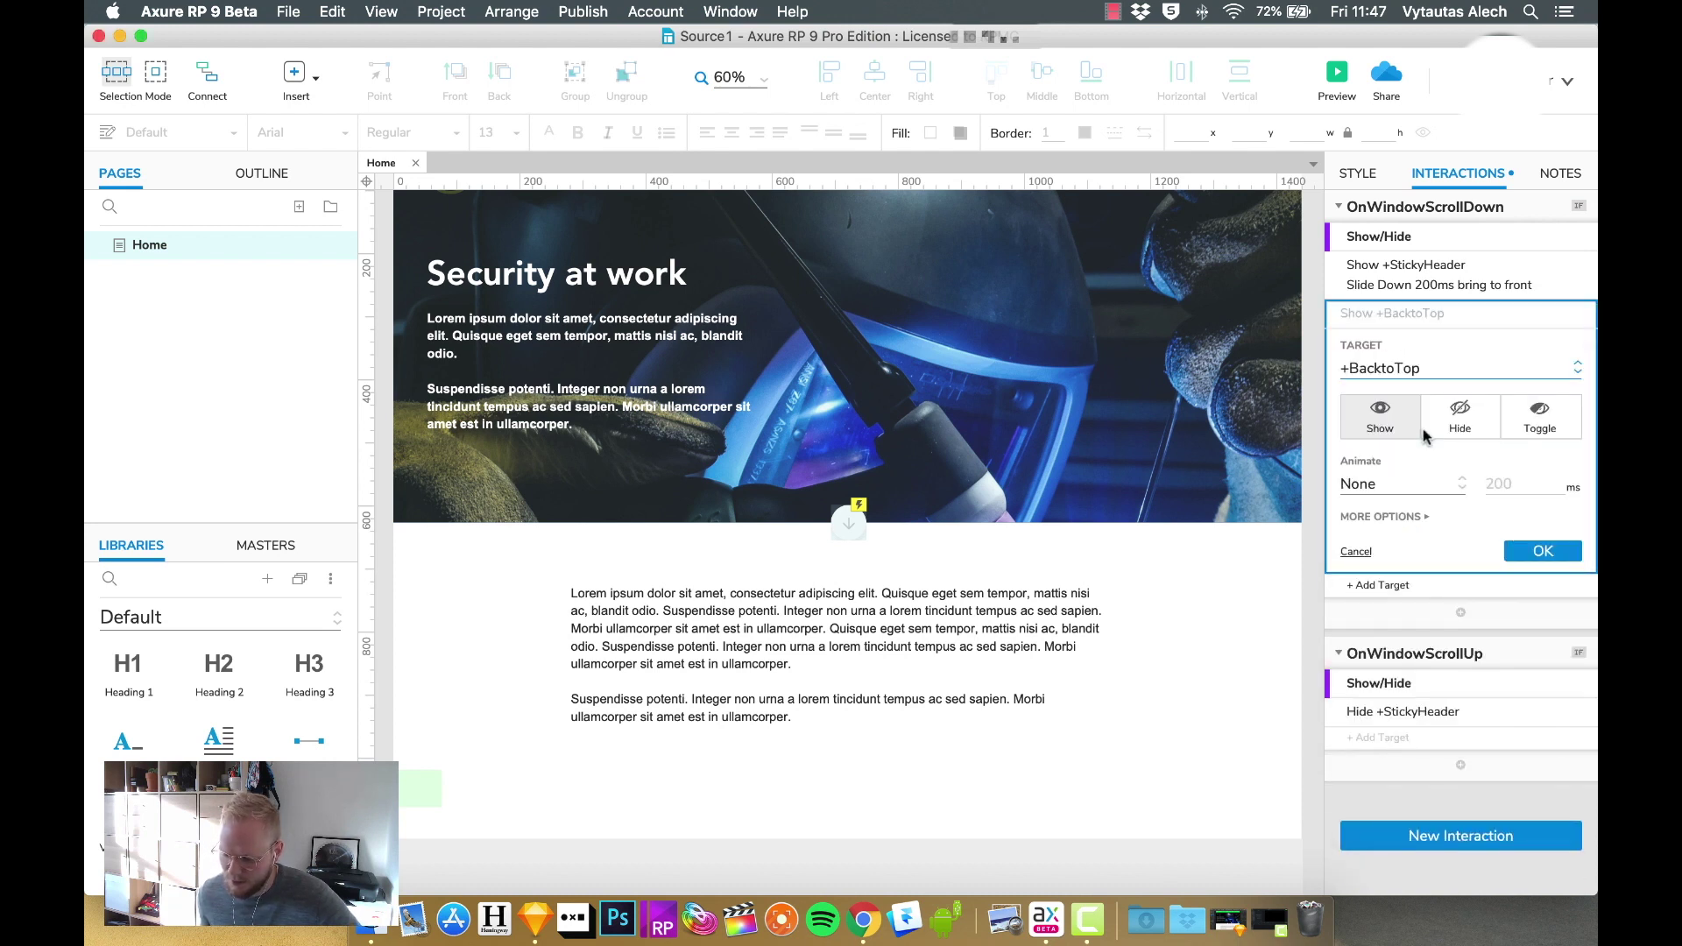
left_click(1407, 485)
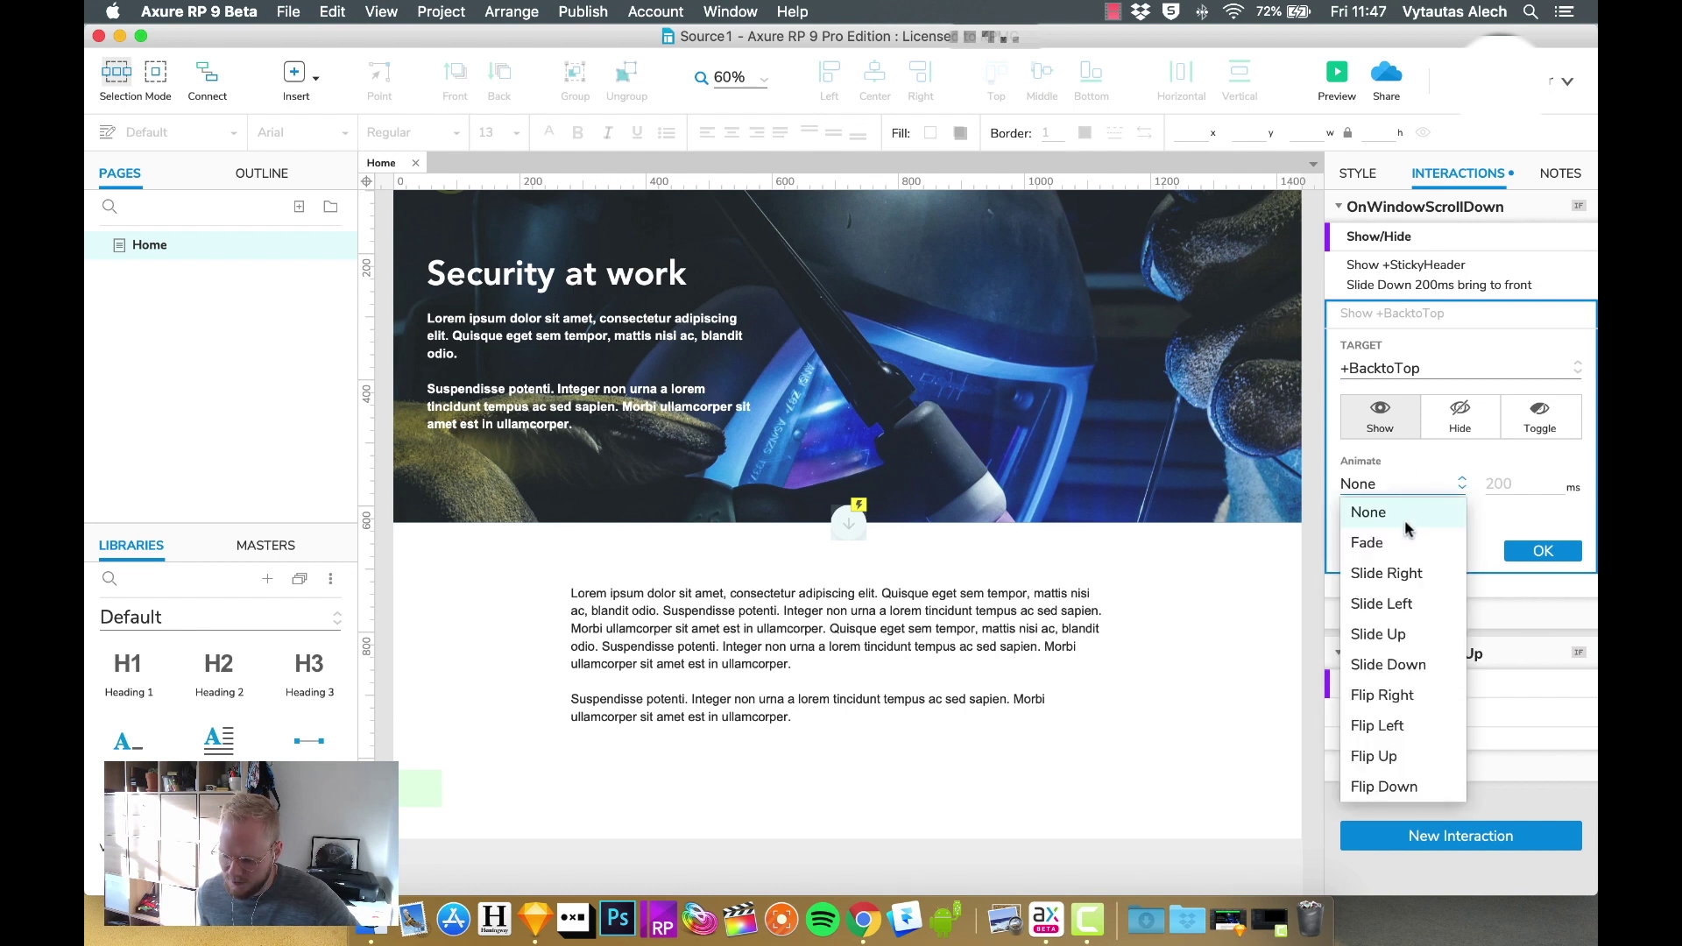
left_click(1389, 543)
left_click(1543, 551)
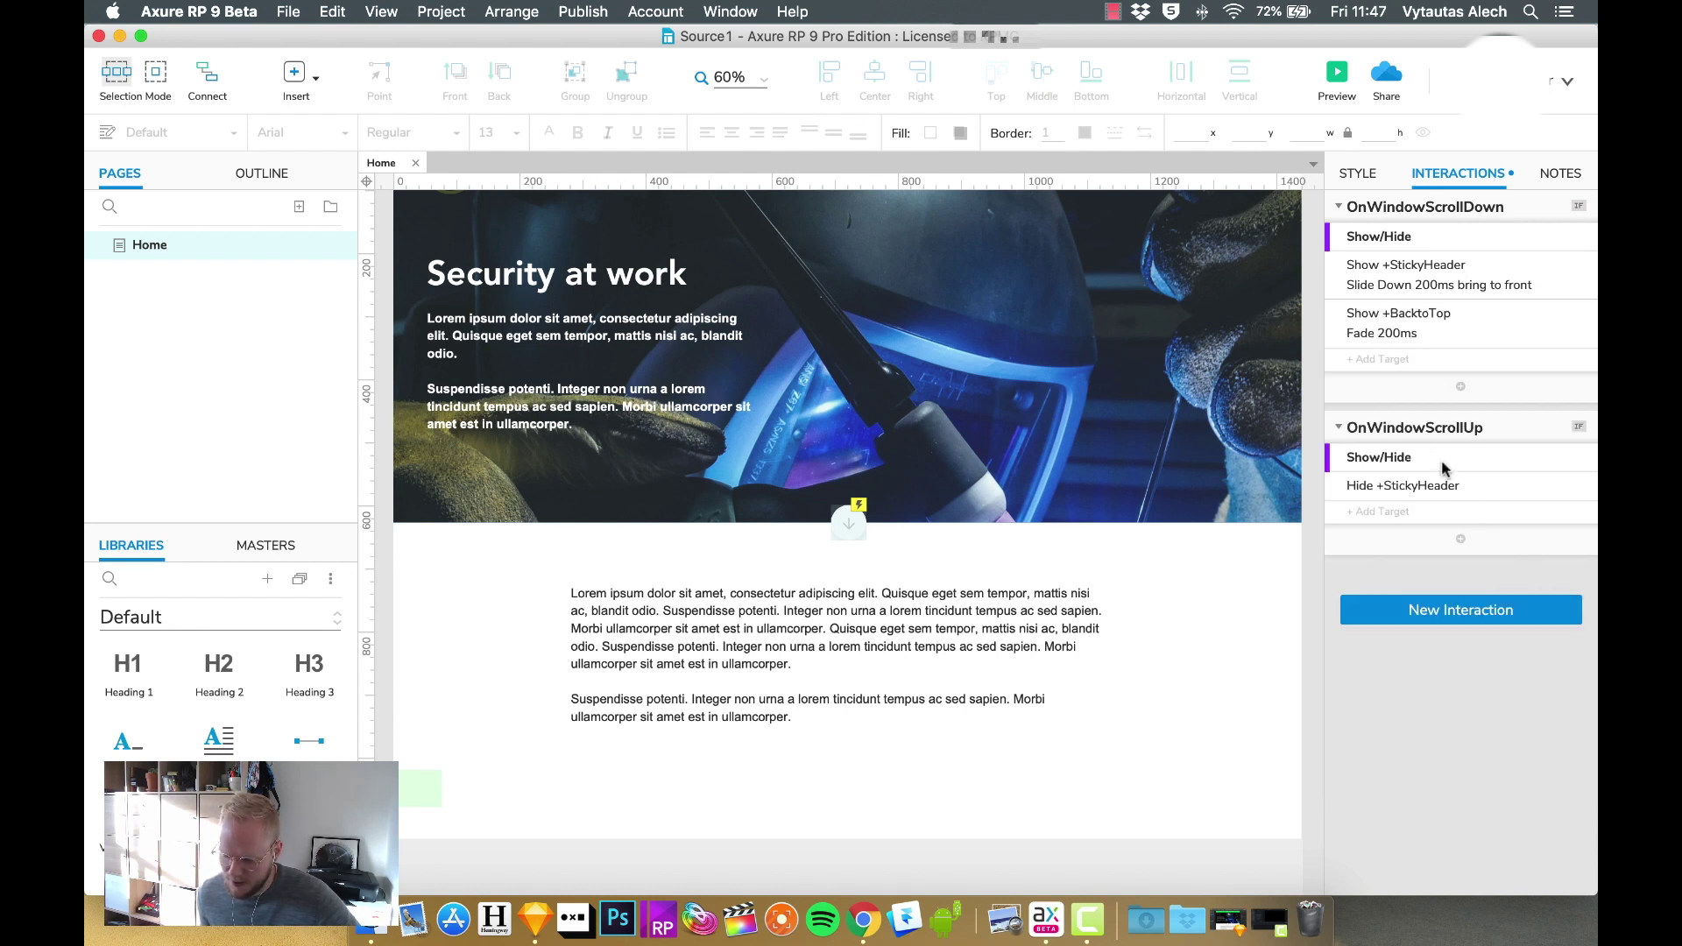
Step: Add BacktoTop to the OnWindowScrollUp Show/Hide action, set to Hide
left_click(1378, 511)
left_click(1441, 548)
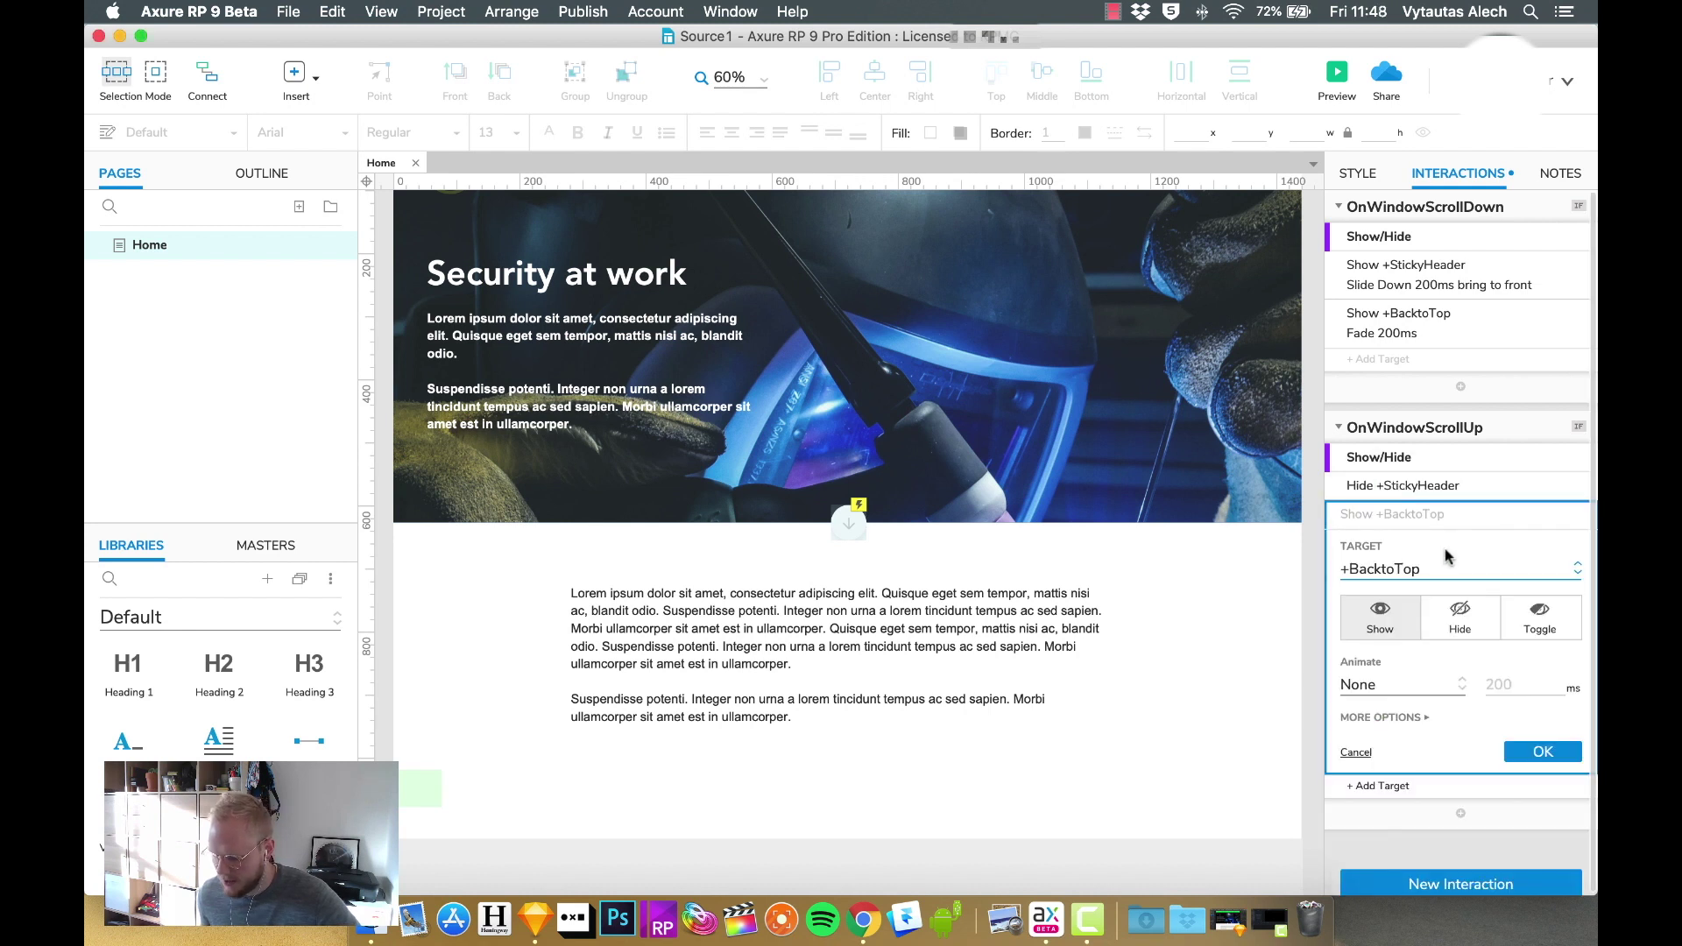
left_click(1459, 616)
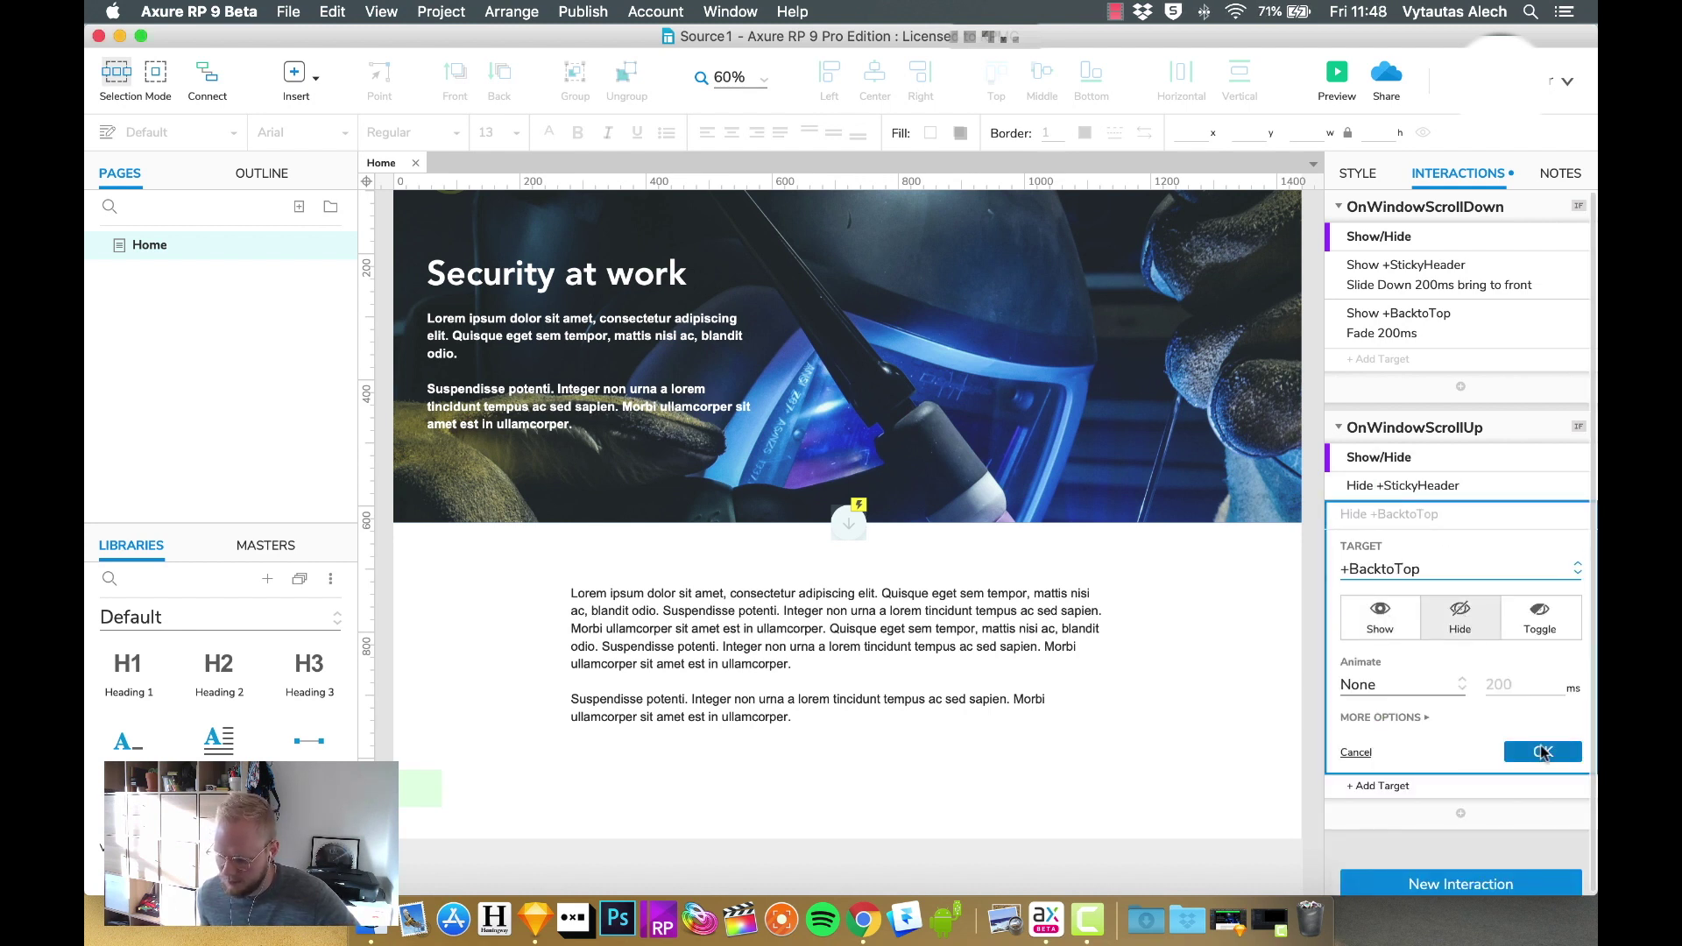
left_click(1542, 751)
Step: Preview the page in Chrome, scroll down, and use Back to top to return to the hero
left_click(1342, 76)
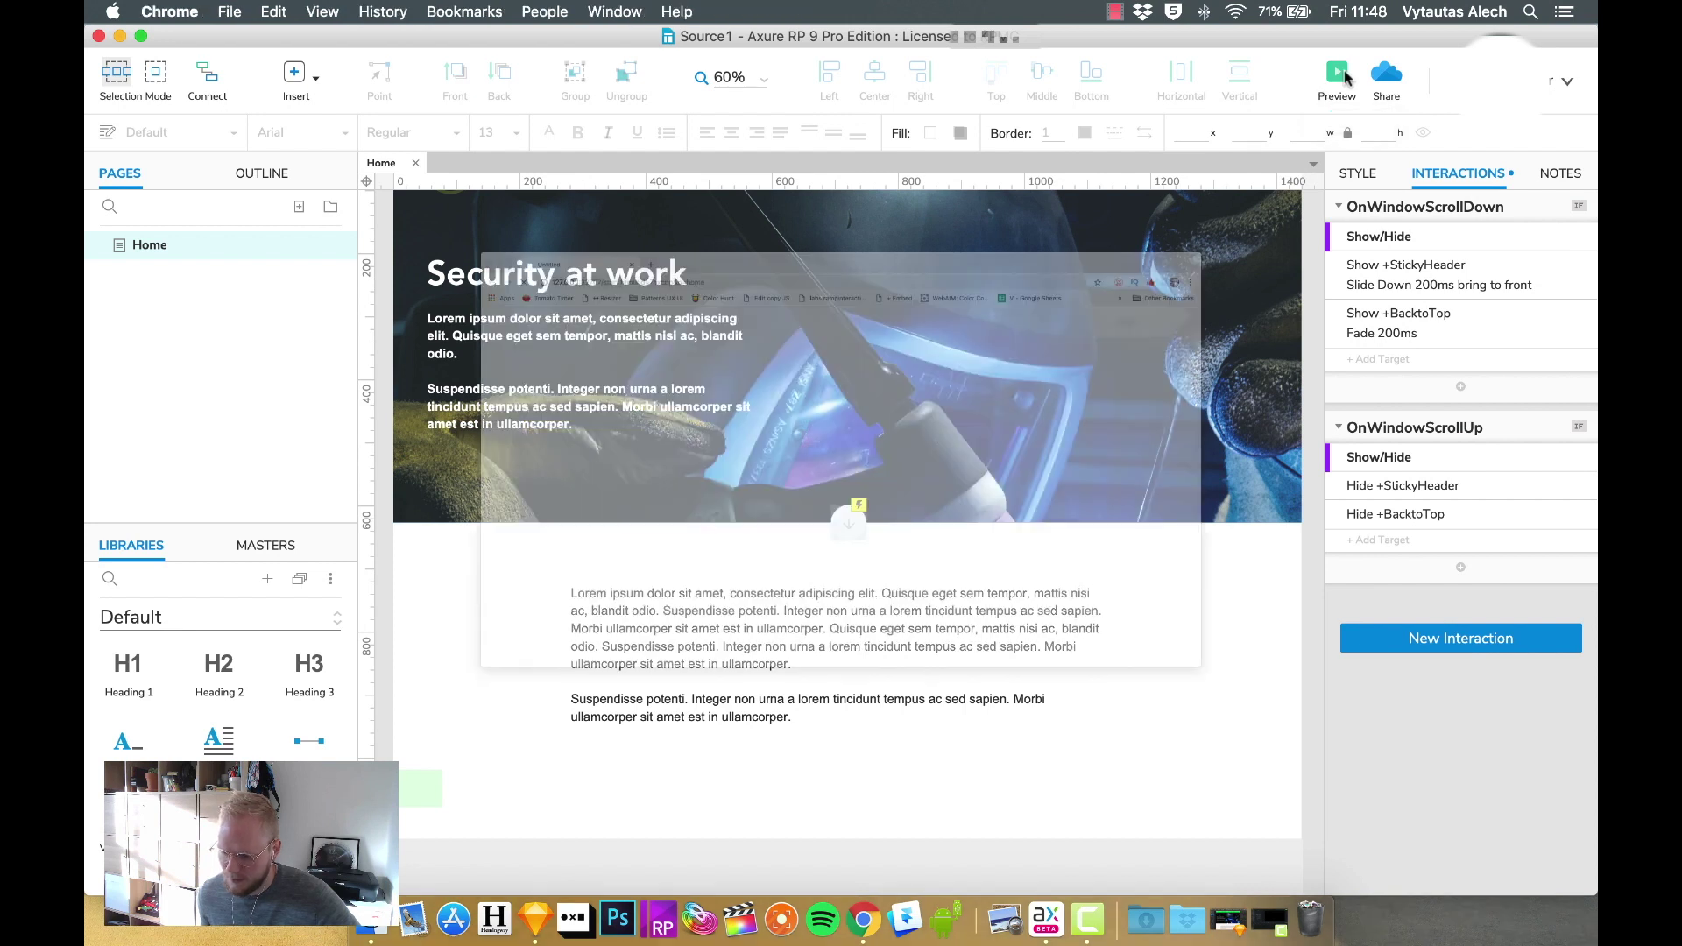
scroll(1058, 375, "down", 5)
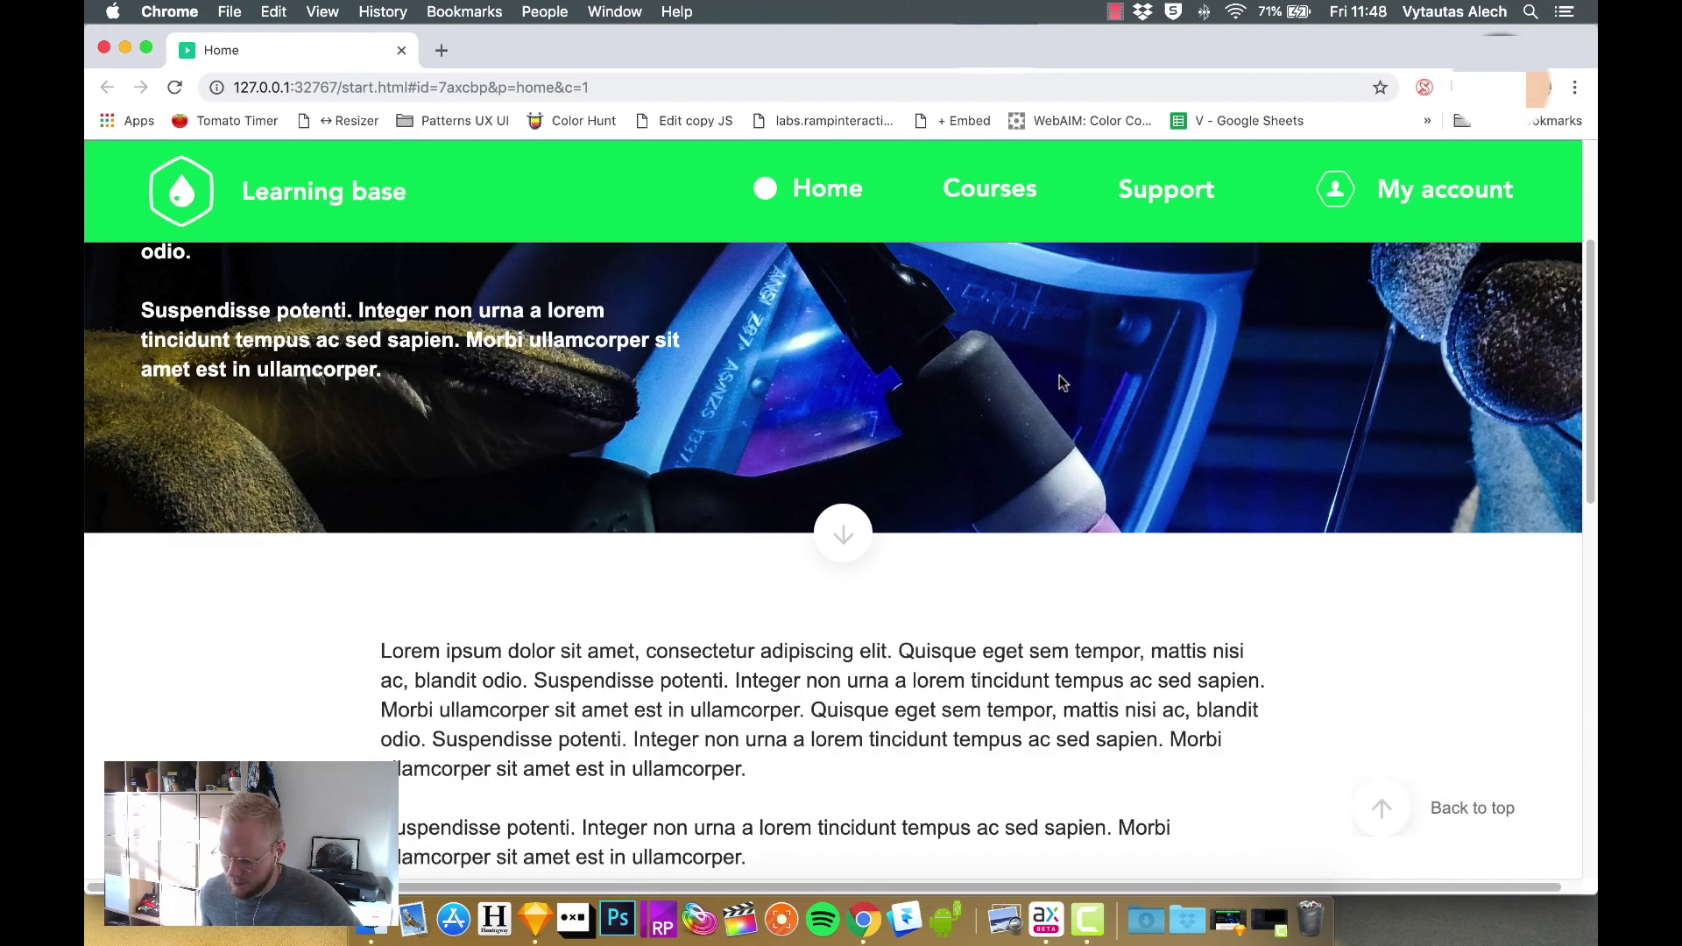
scroll(1059, 383, "down", 12)
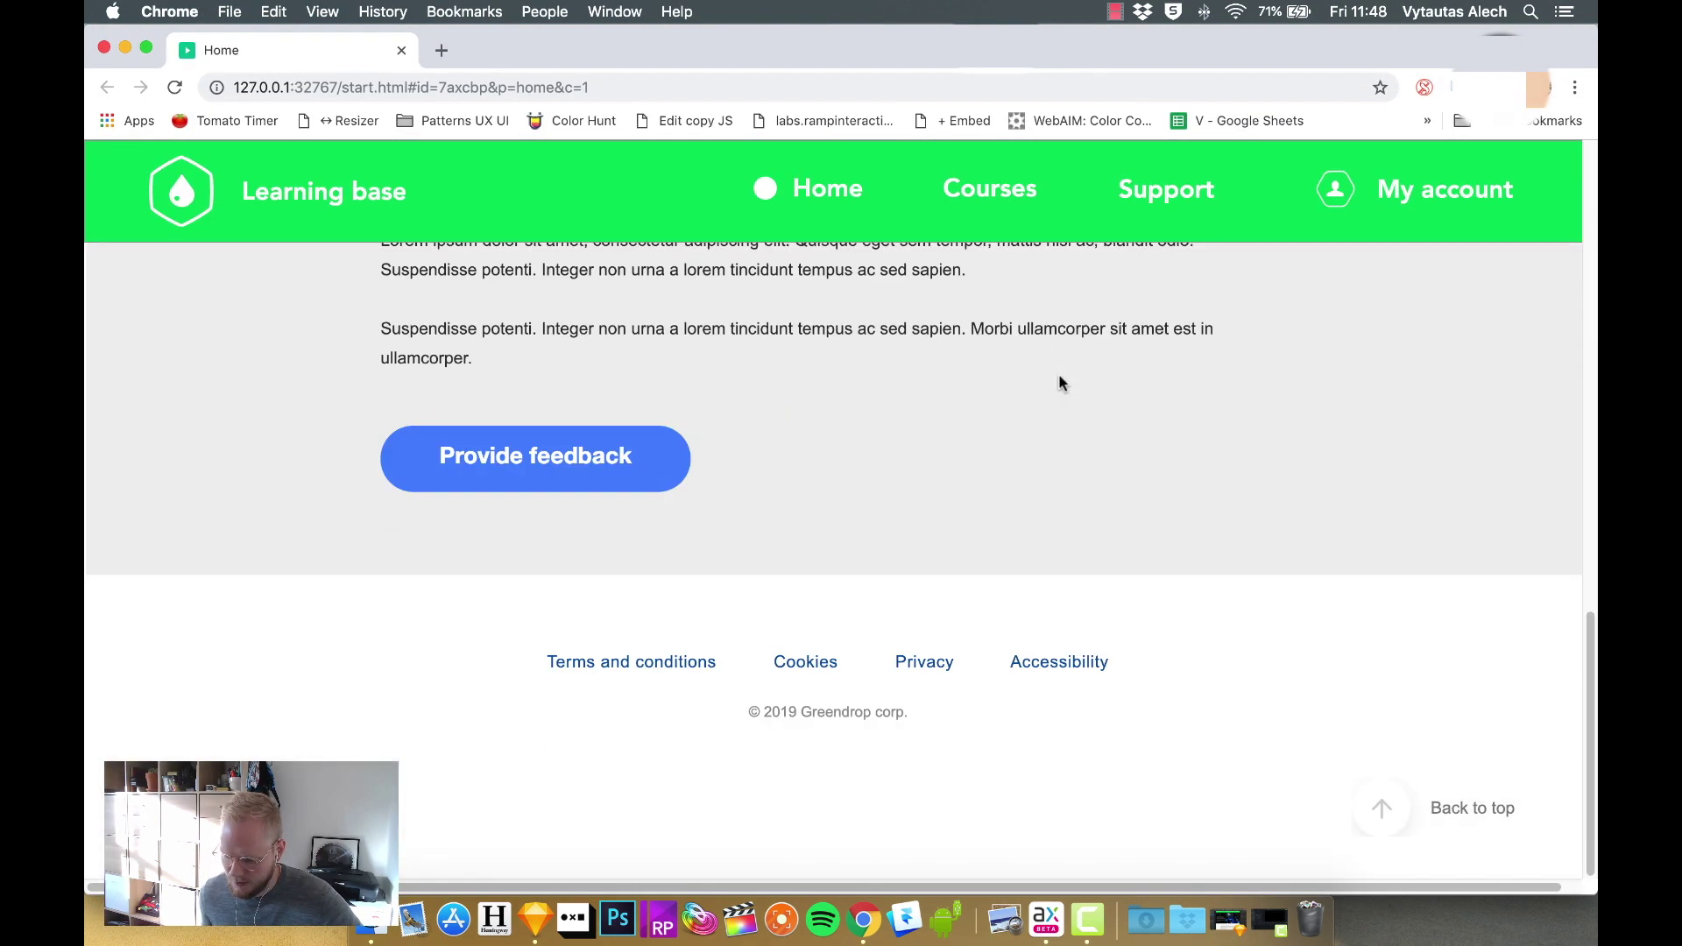
left_click(1398, 804)
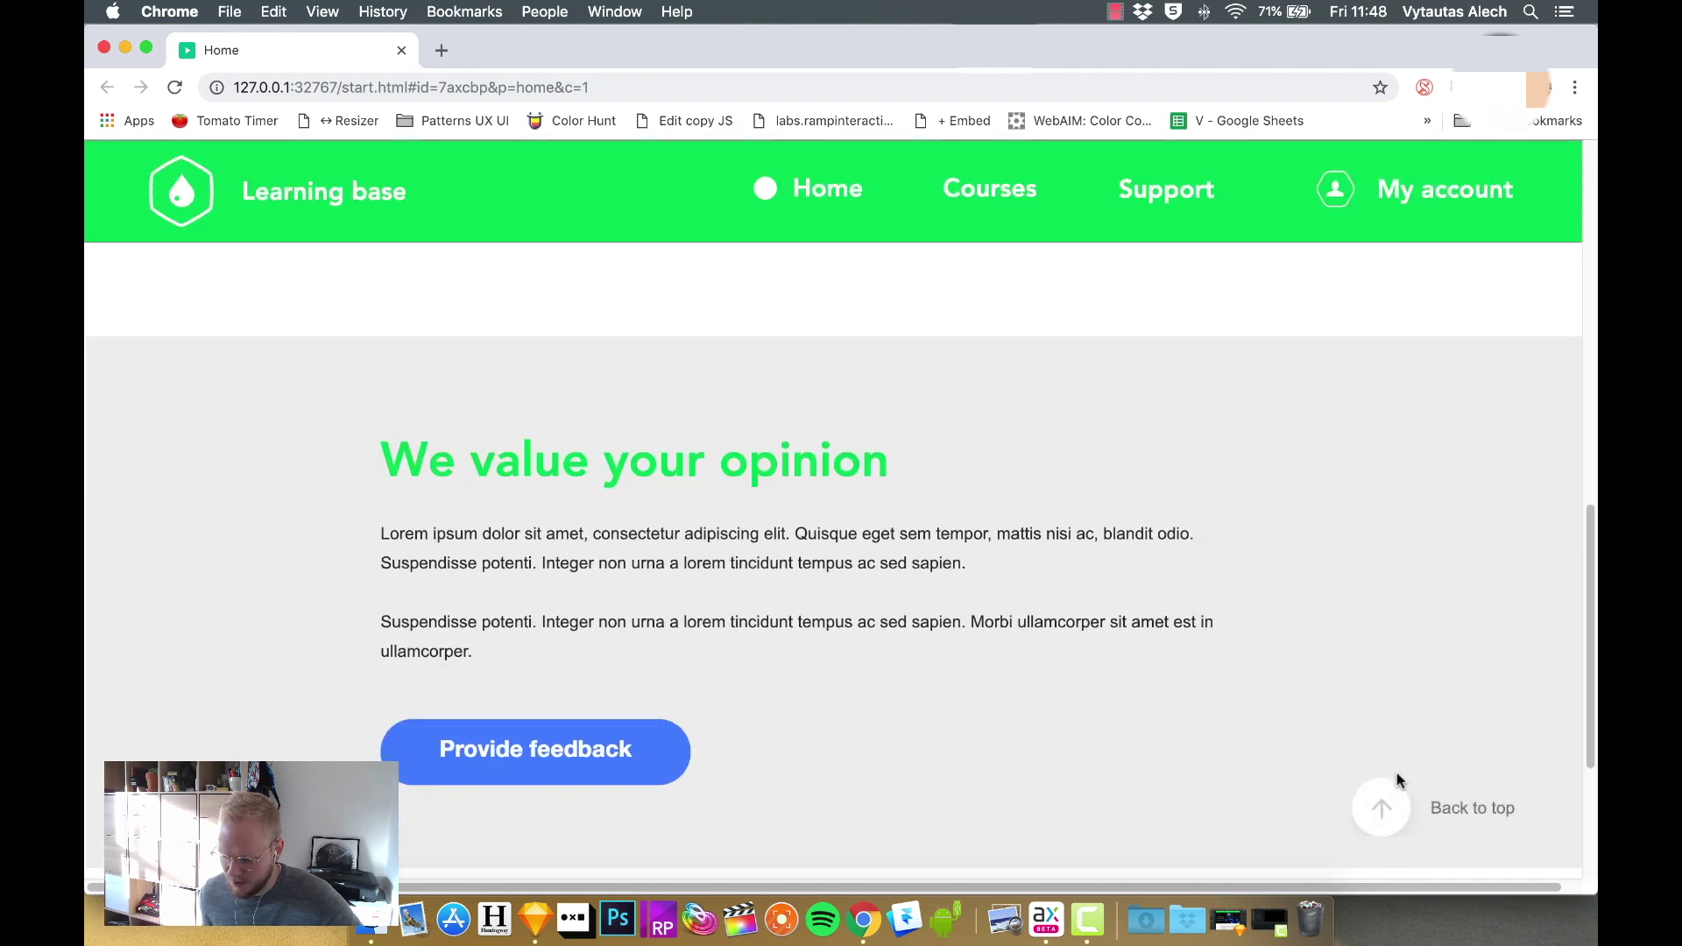
left_click(1384, 808)
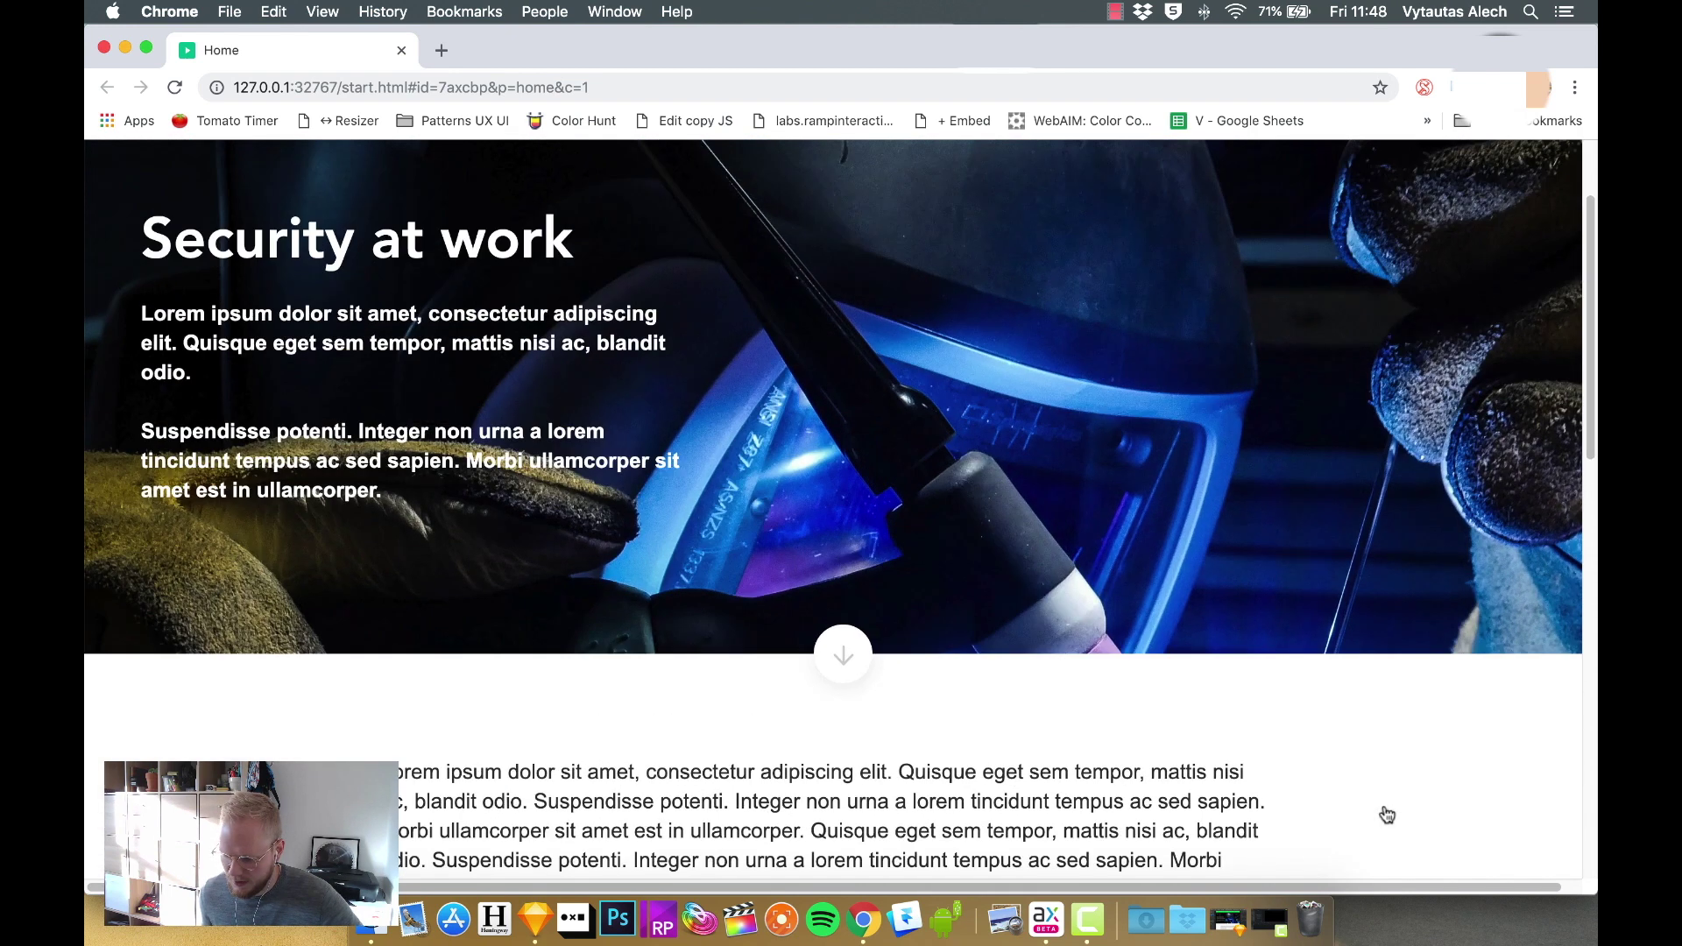
Step: Repeat the Back to top test after scrolling down again, then switch back to Axure RP
scroll(902, 446, "down", 6)
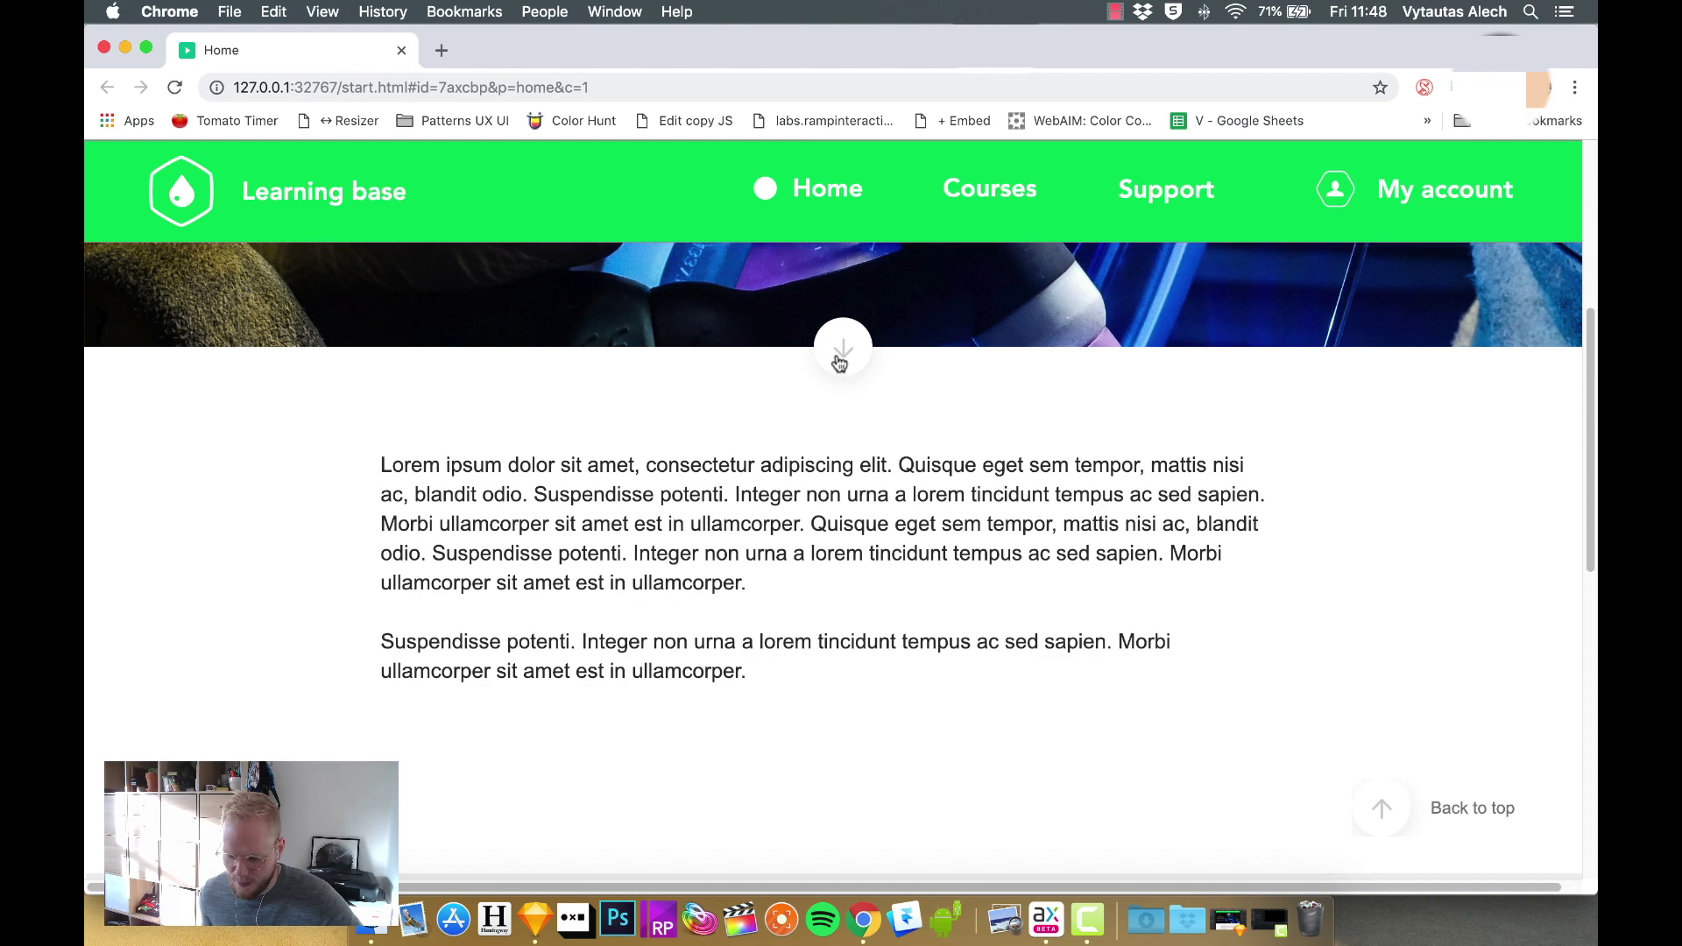
scroll(833, 360, "down", 5)
left_click(1374, 803)
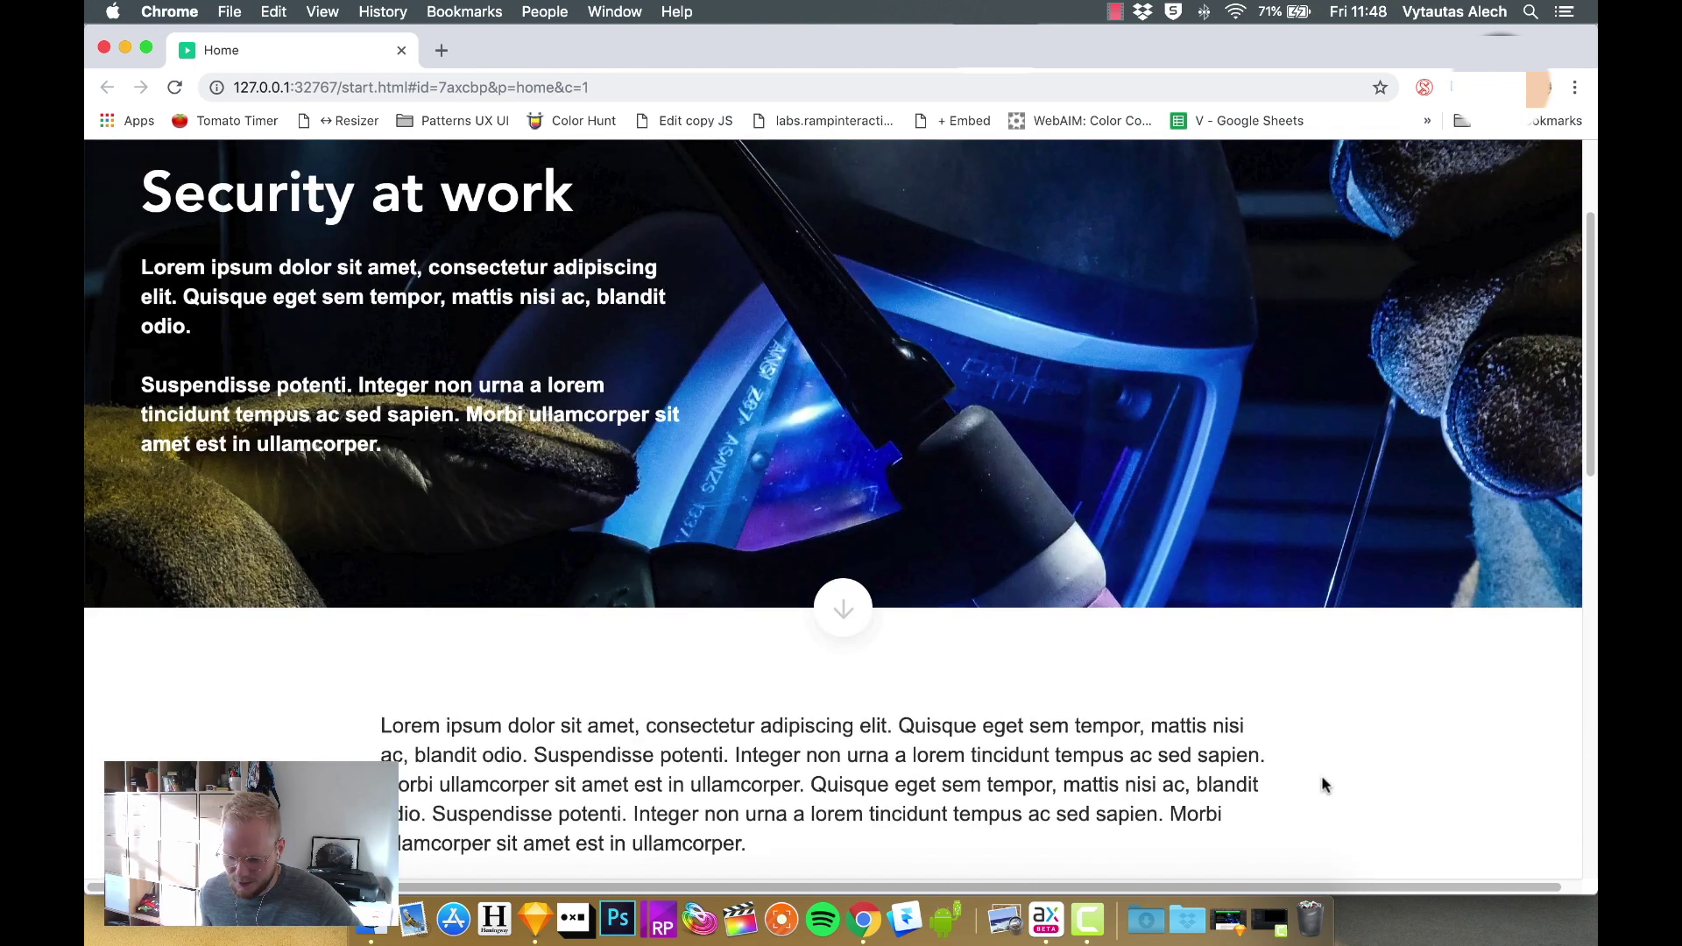
scroll(1291, 593, "down", 8)
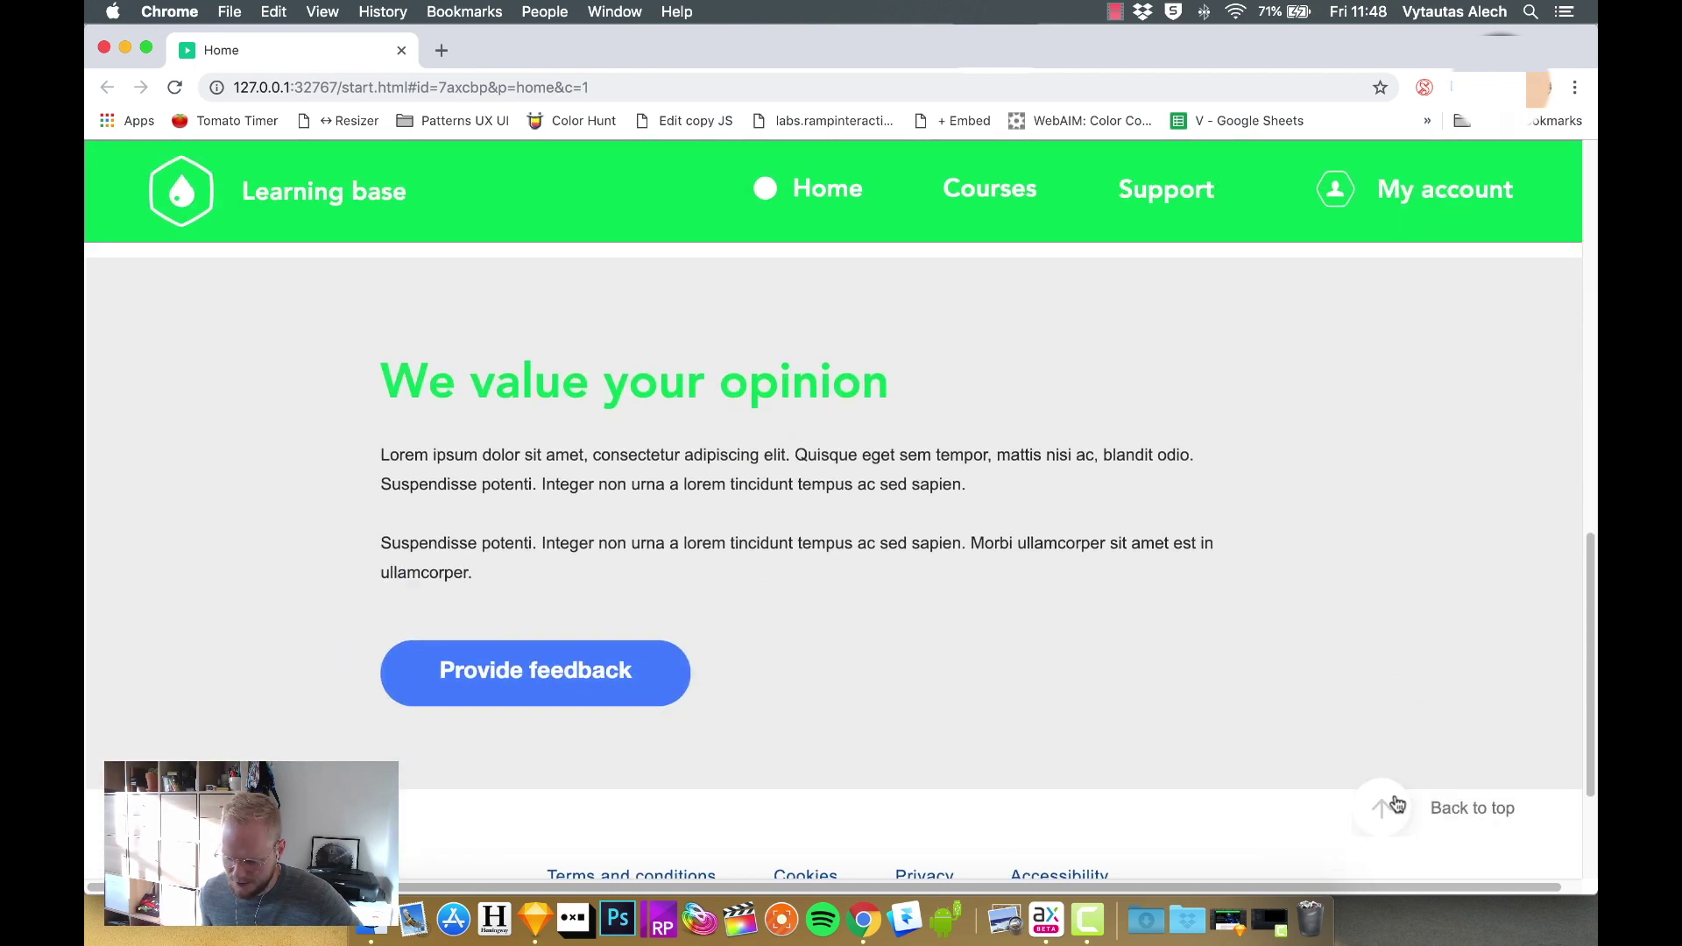
left_click(1385, 800)
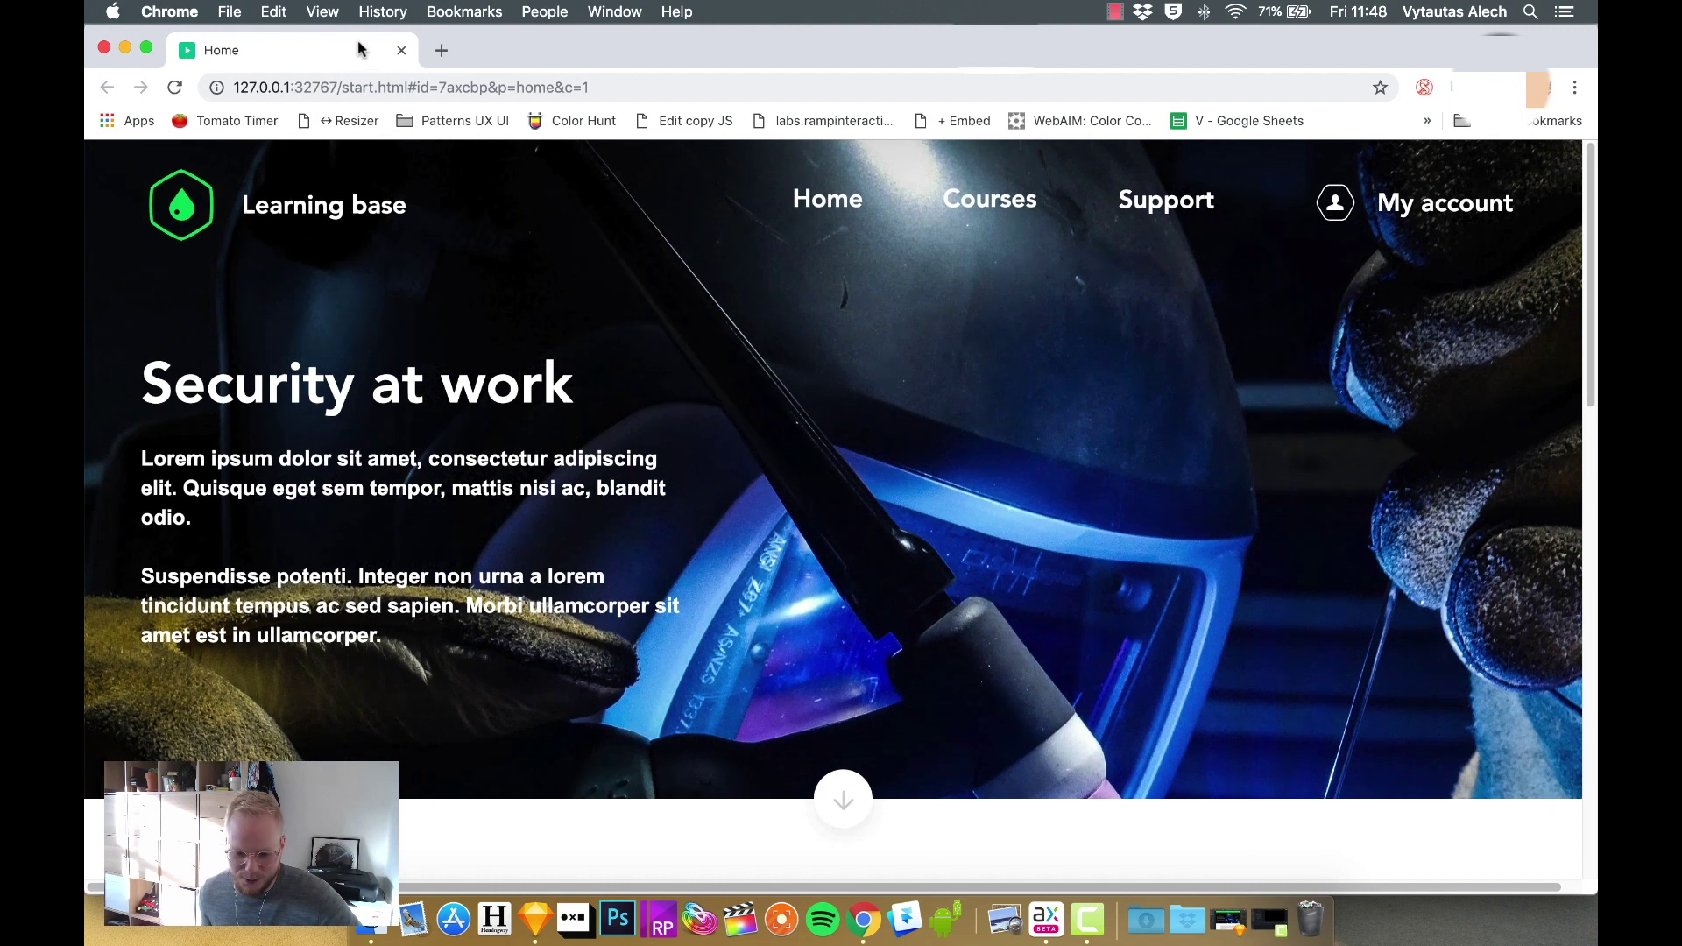
scroll(1296, 570, "down", 5)
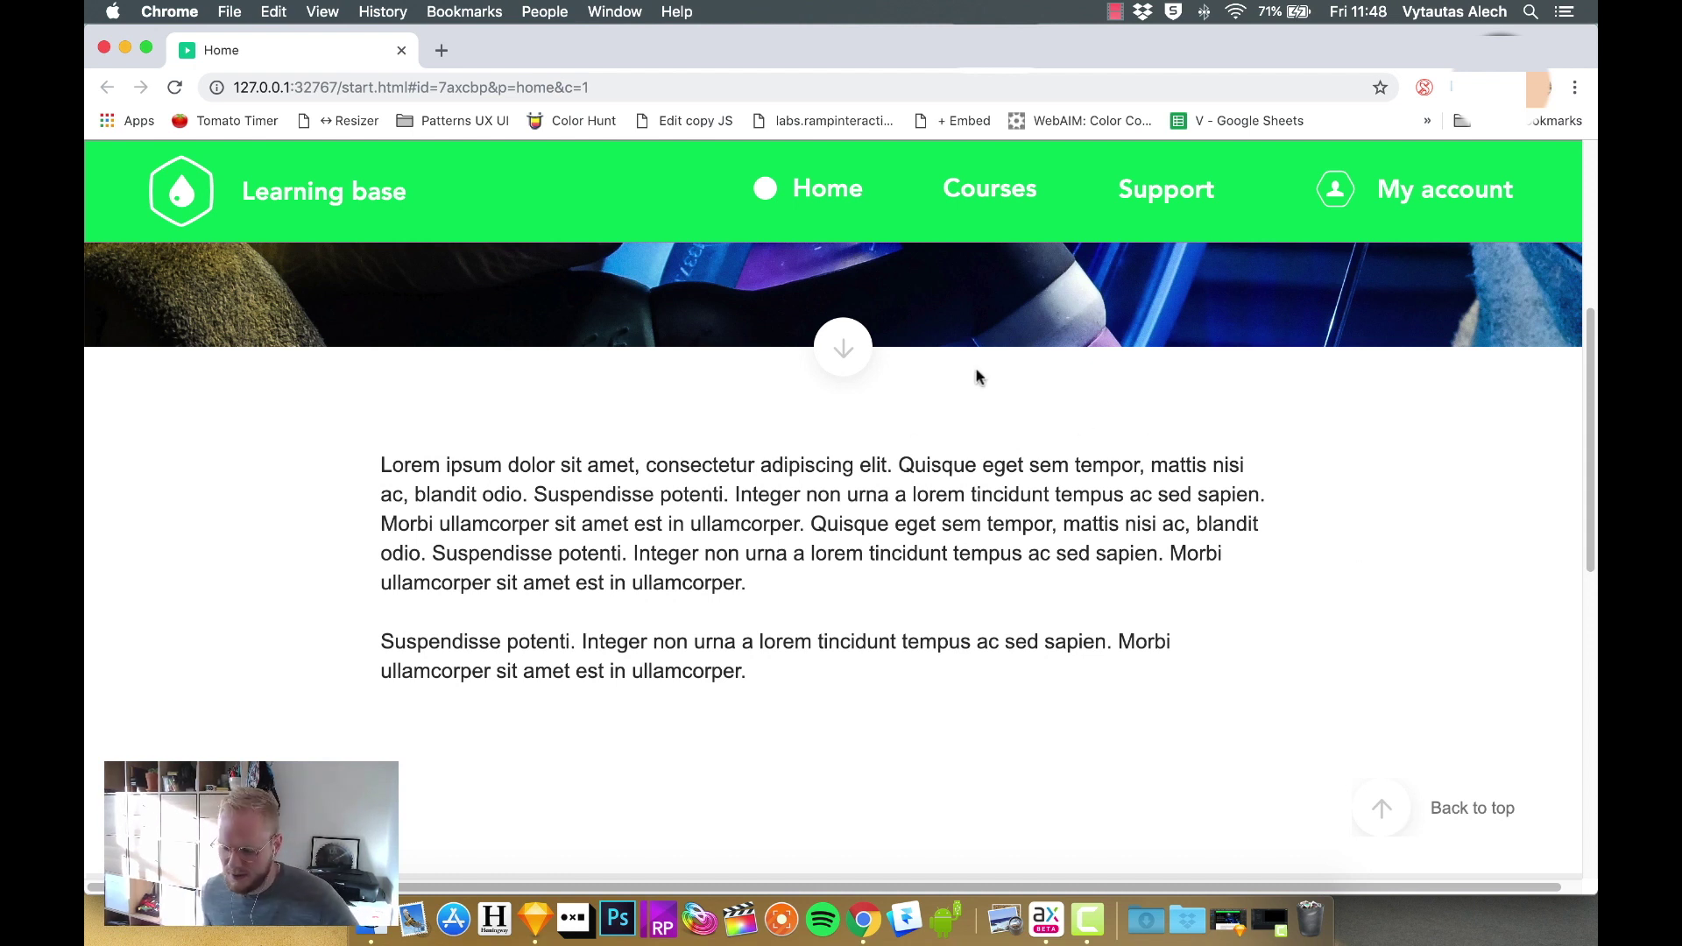
scroll(983, 524, "up", 5)
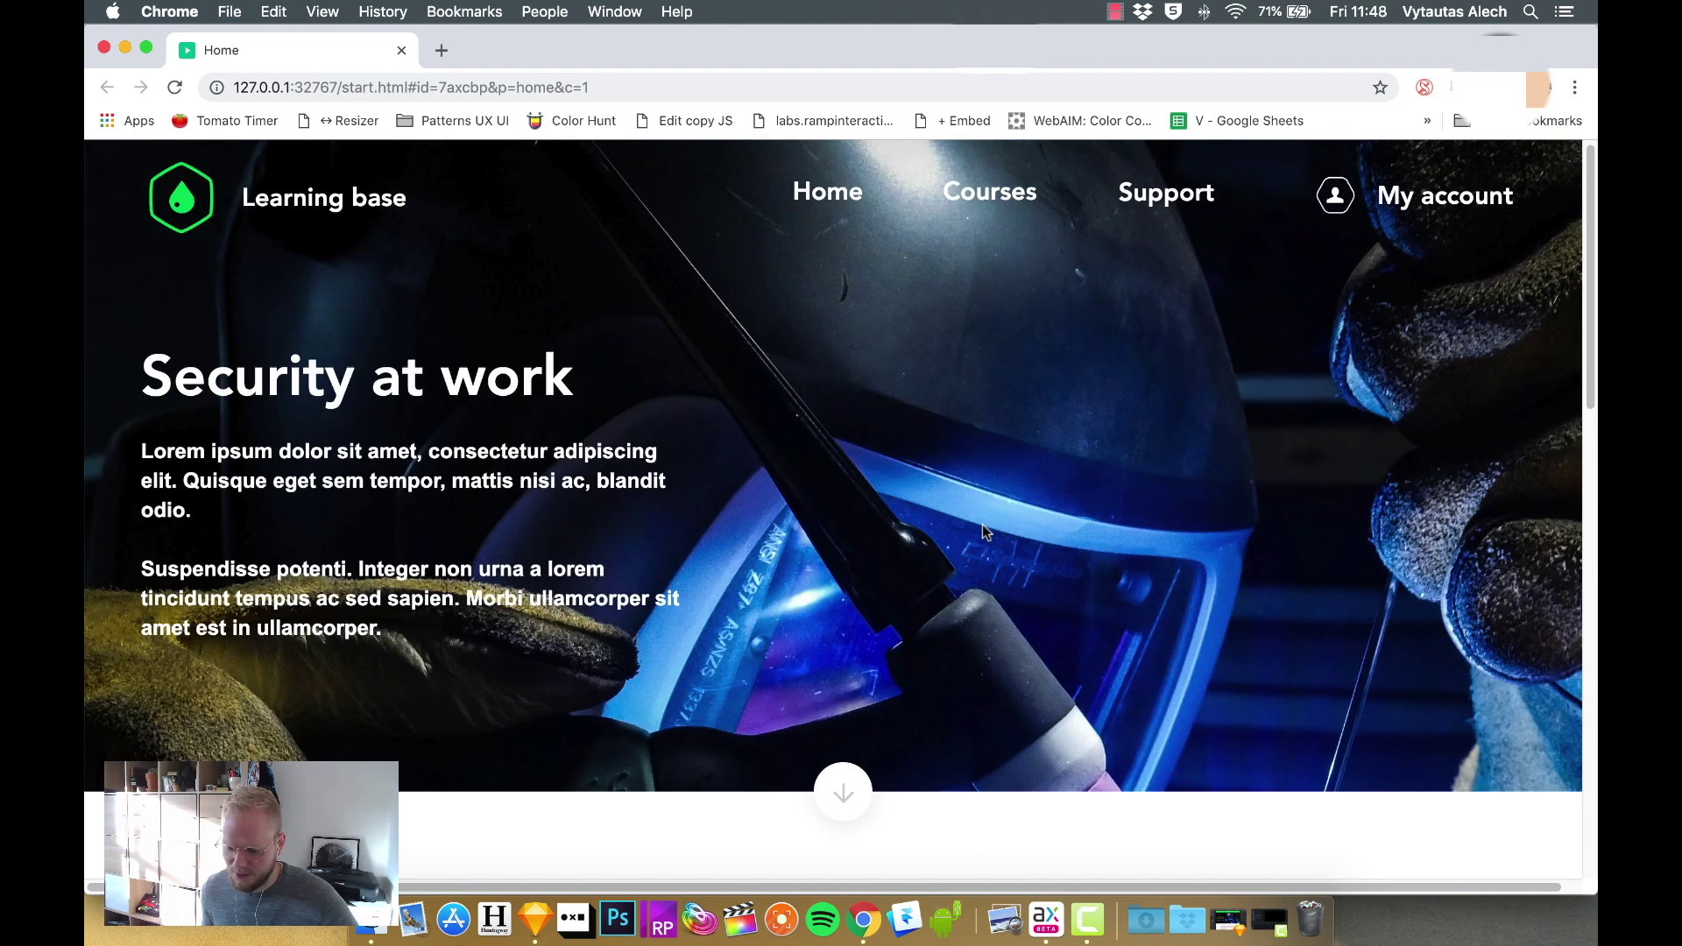
key("super+Tab")
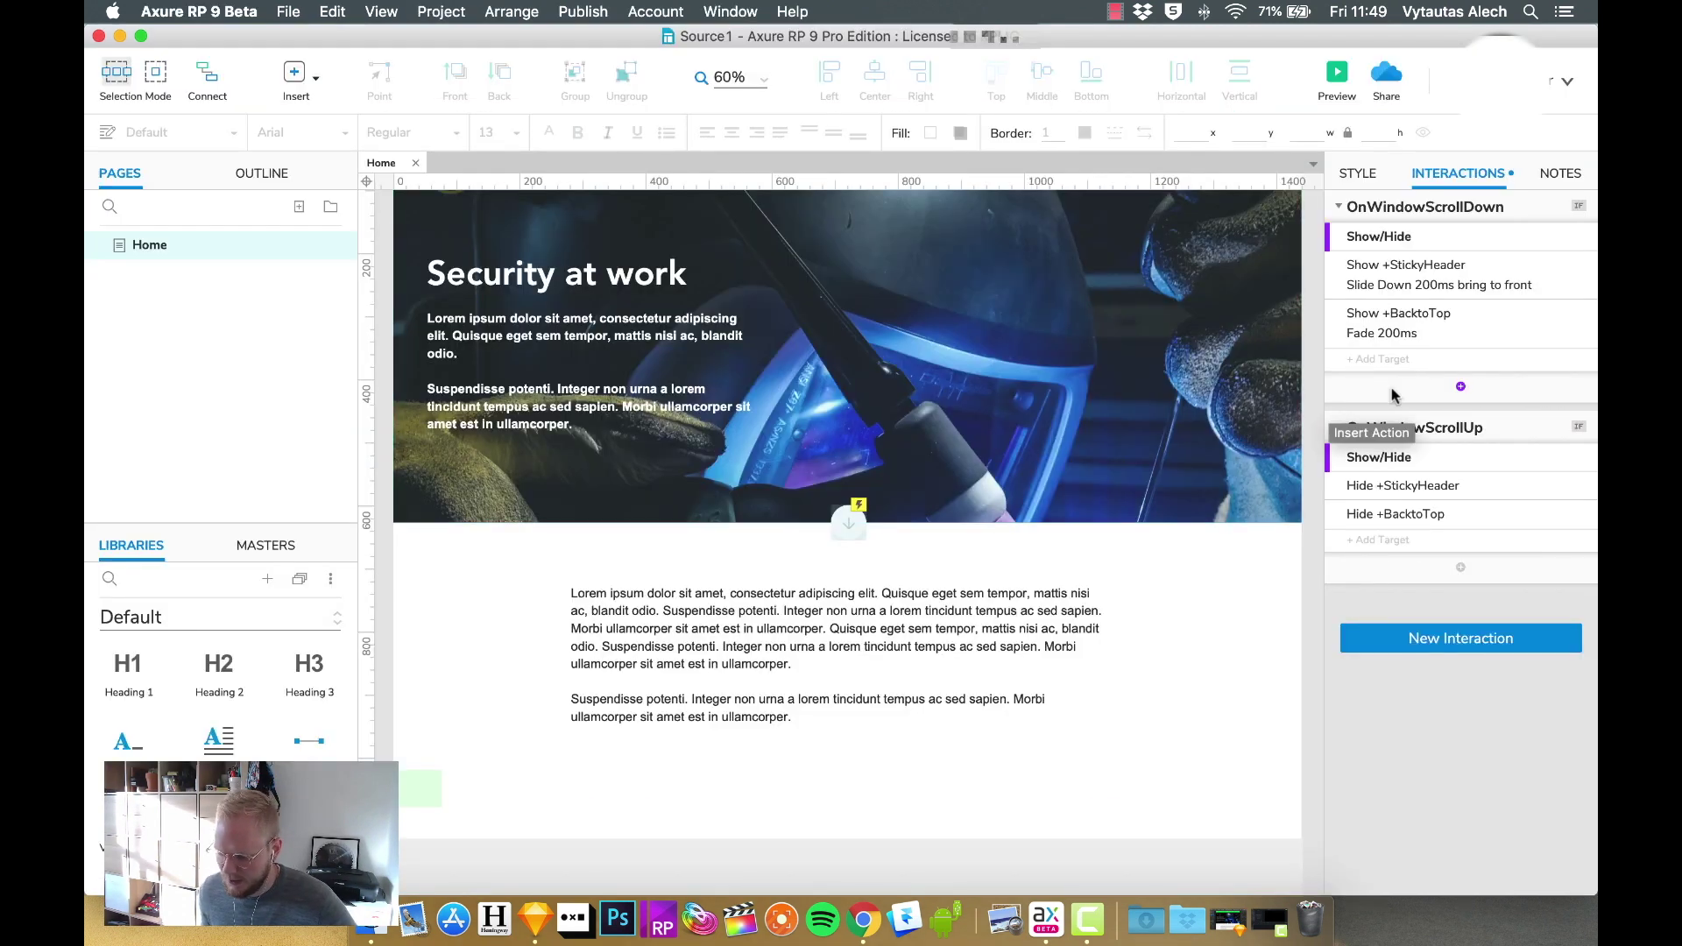
left_click(1460, 386)
Step: Add a 1500 ms Wait action to OnWindowScrollDown, placed after the Show/Hide action
scroll(1468, 691, "down", 5)
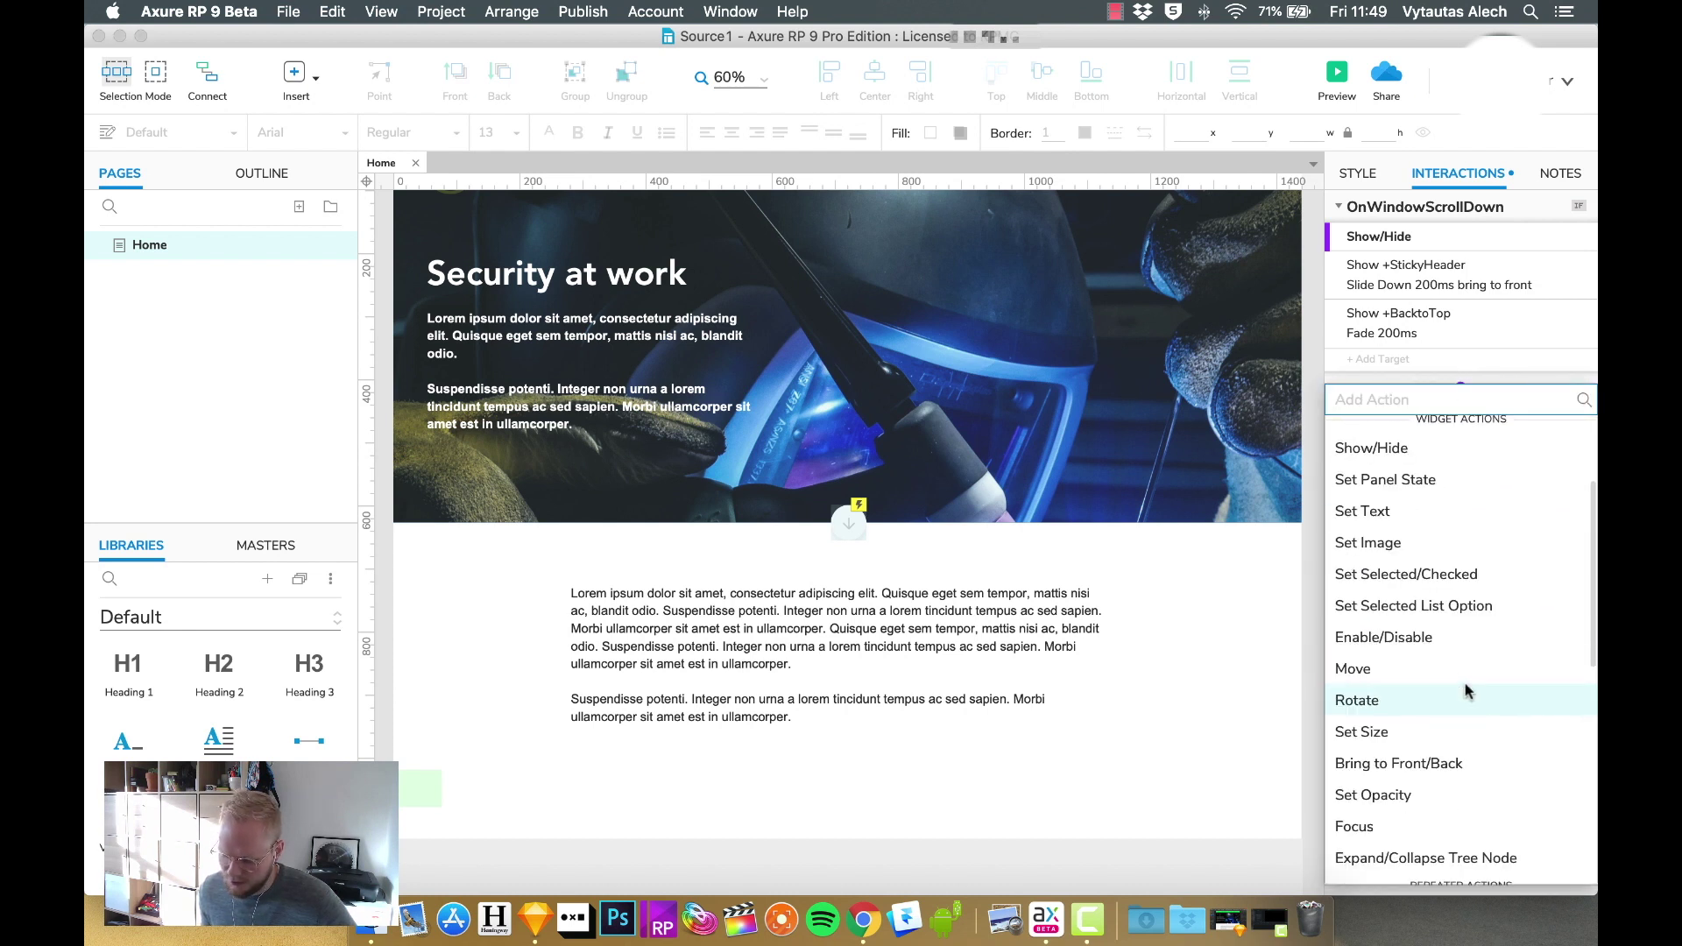
scroll(1468, 691, "down", 10)
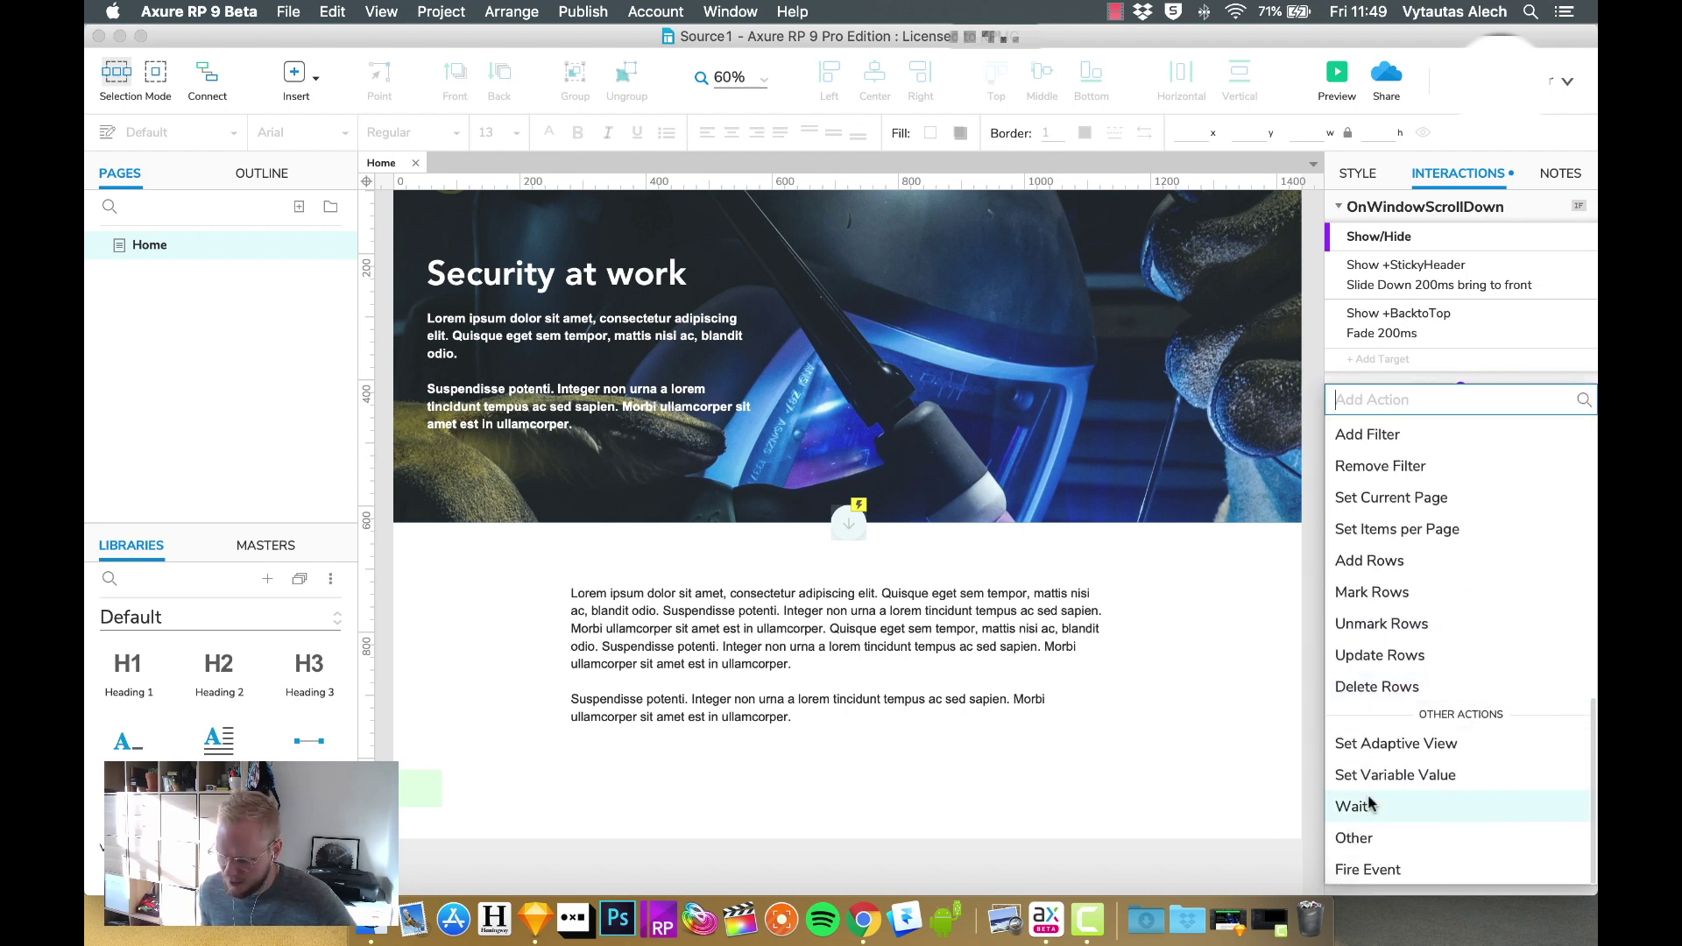
left_click(1356, 808)
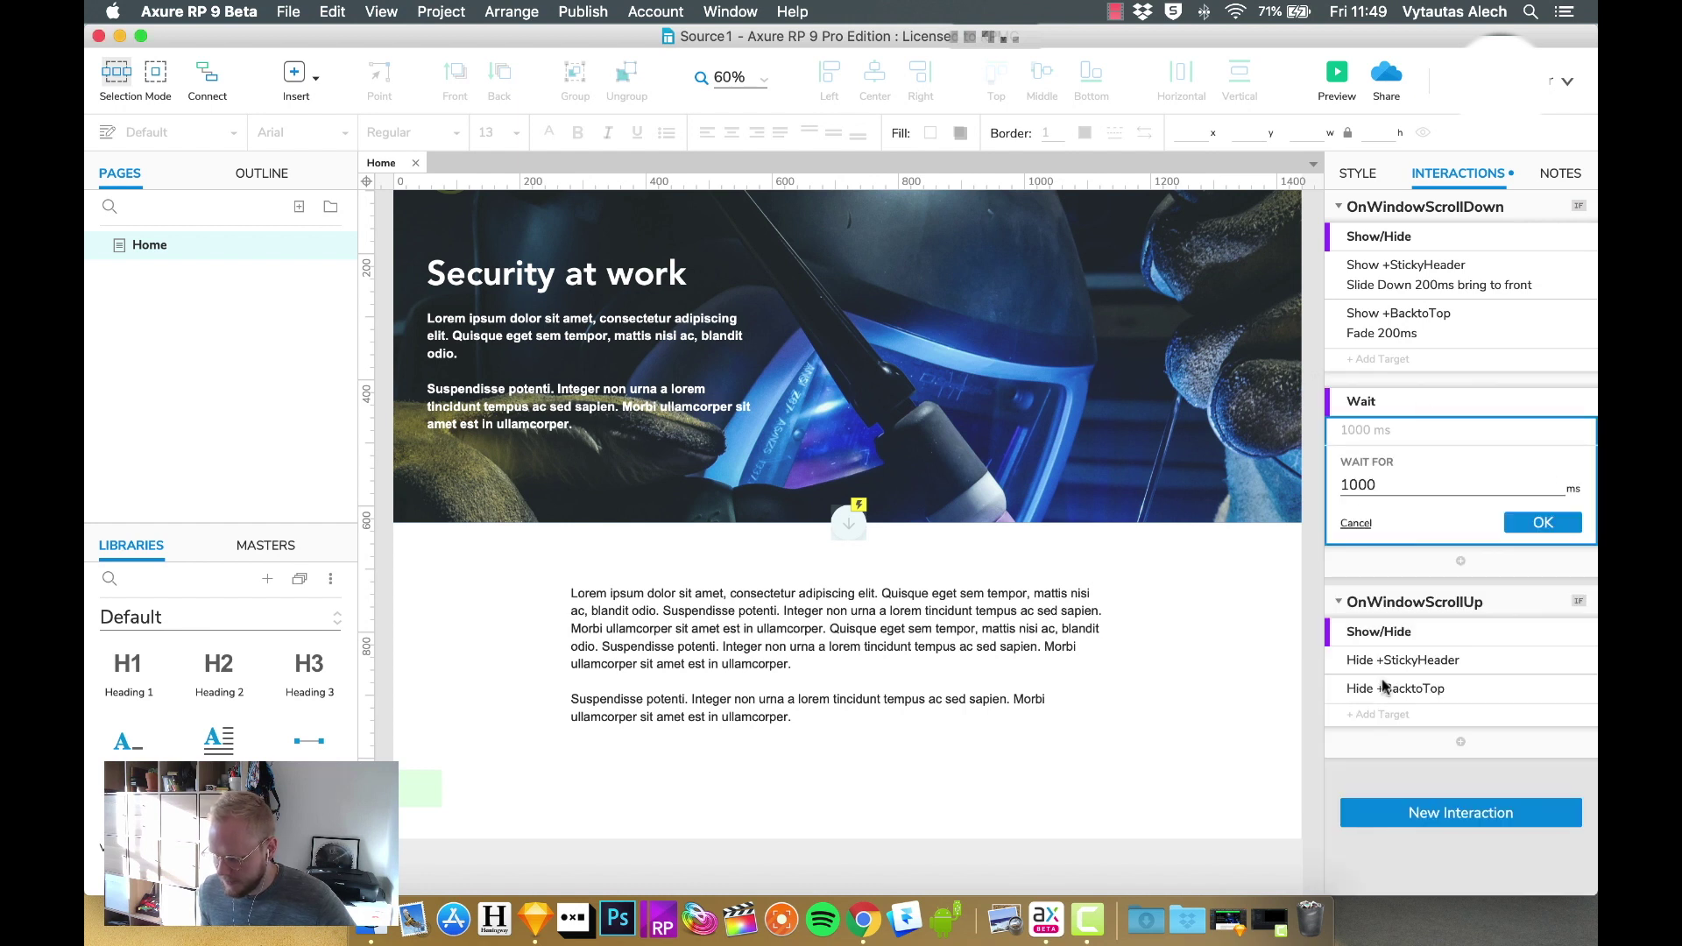
double_click(1388, 485)
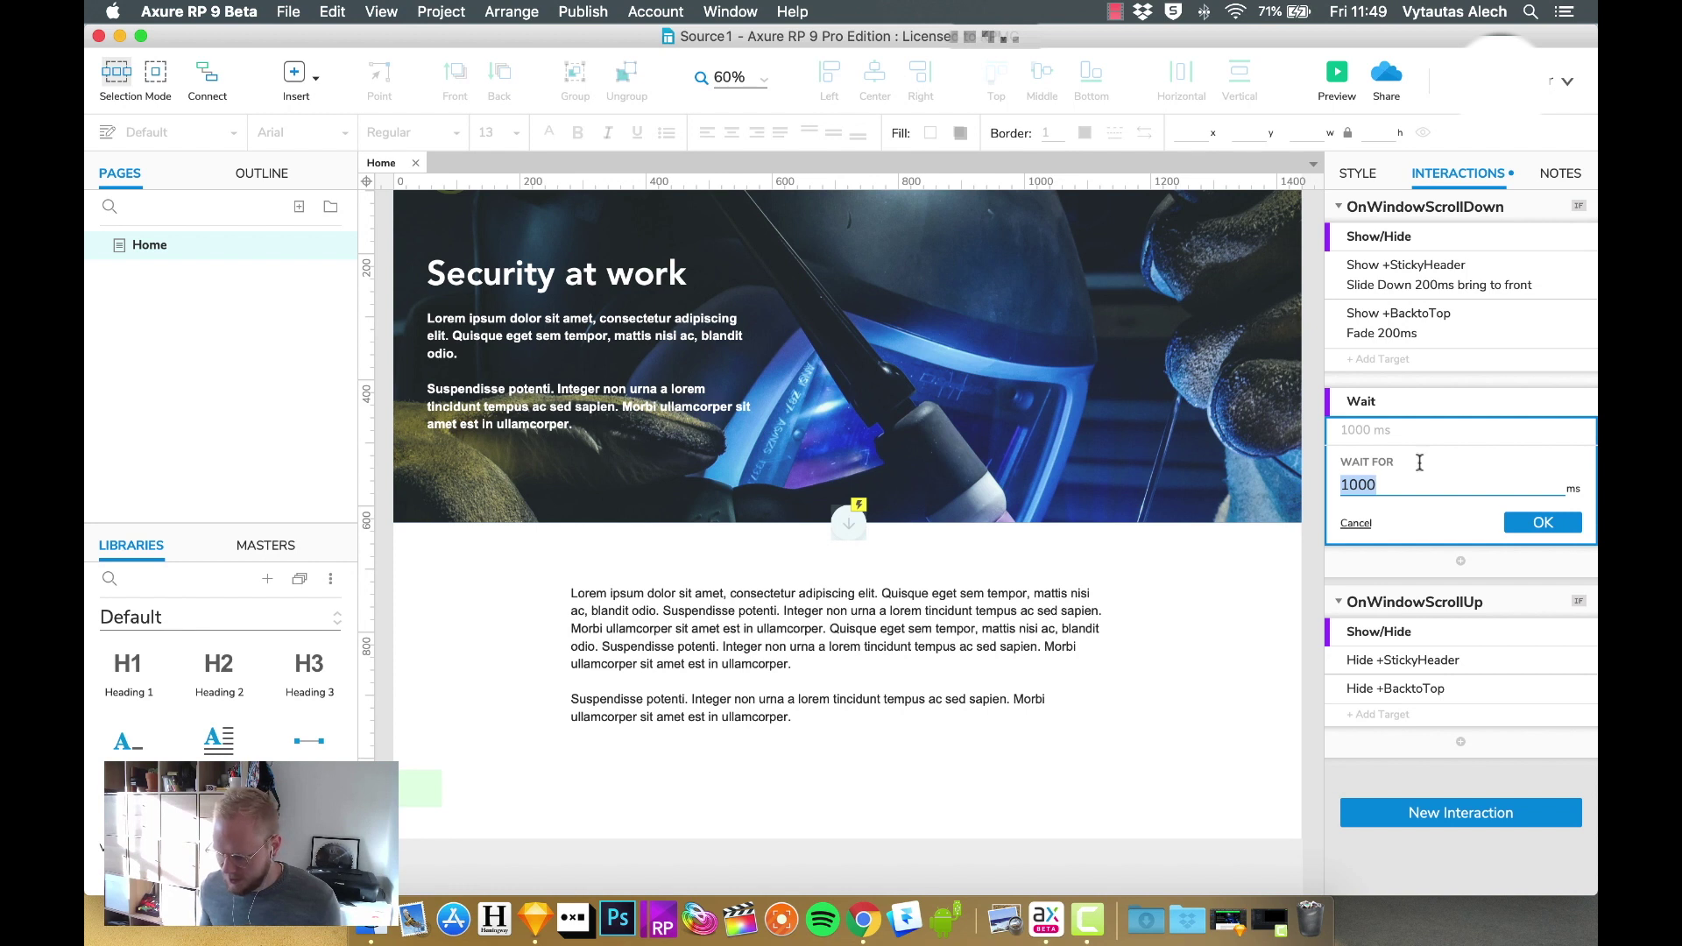
type("1")
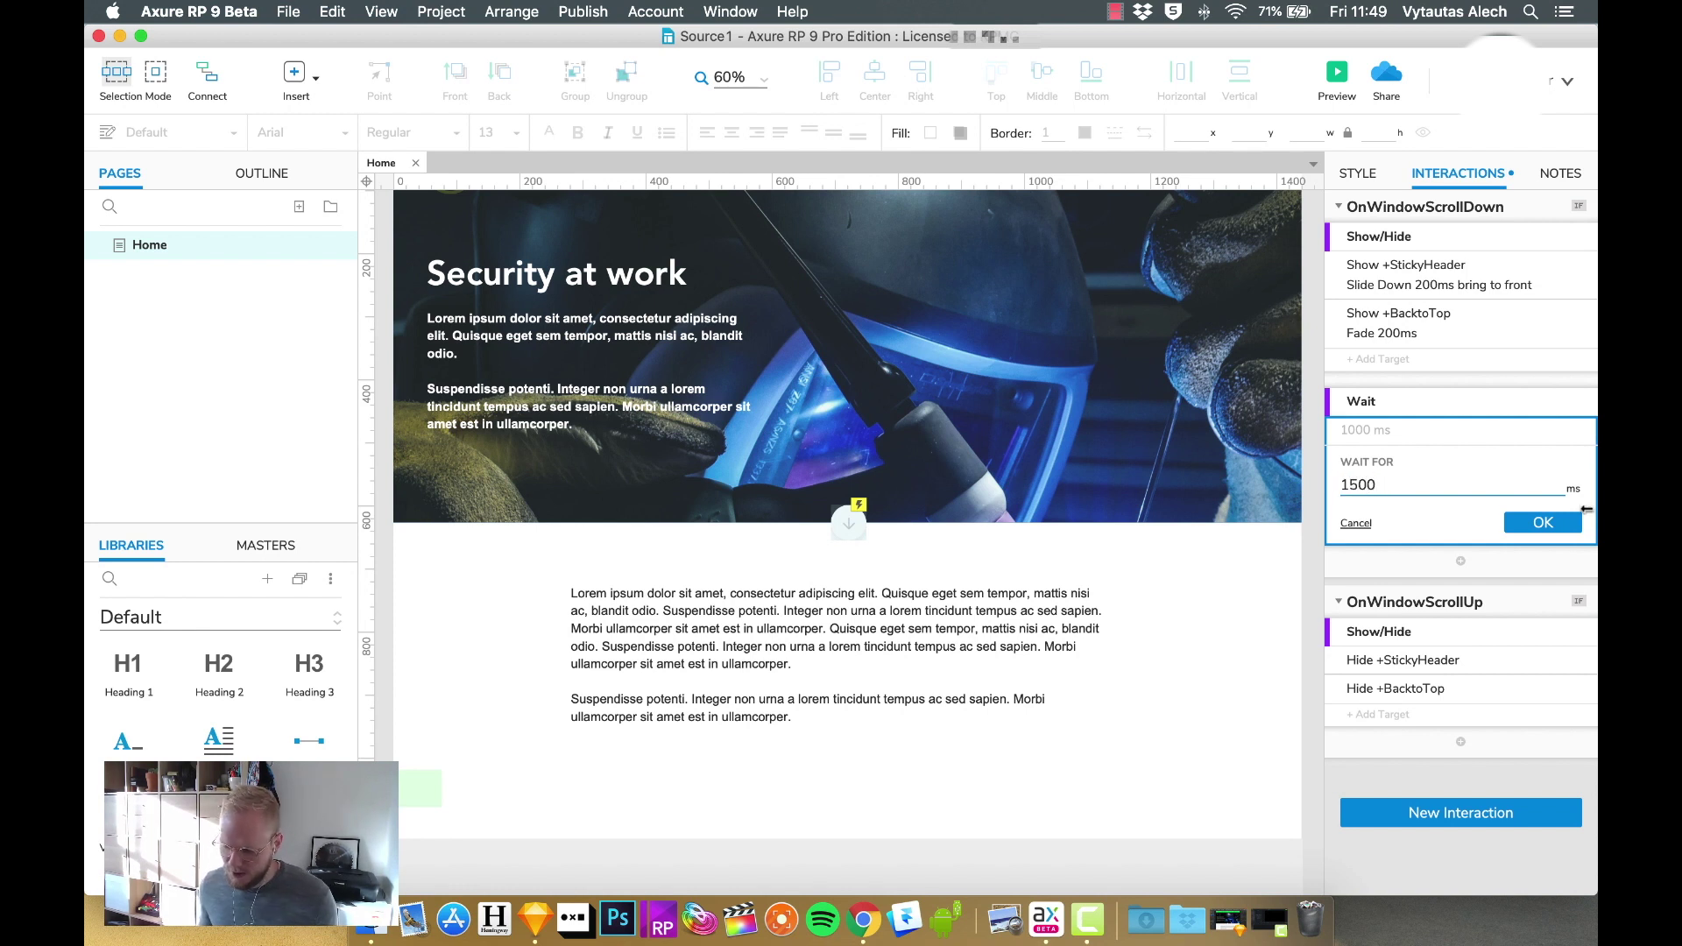
left_click(1541, 523)
left_click_drag(1421, 398, 1415, 328)
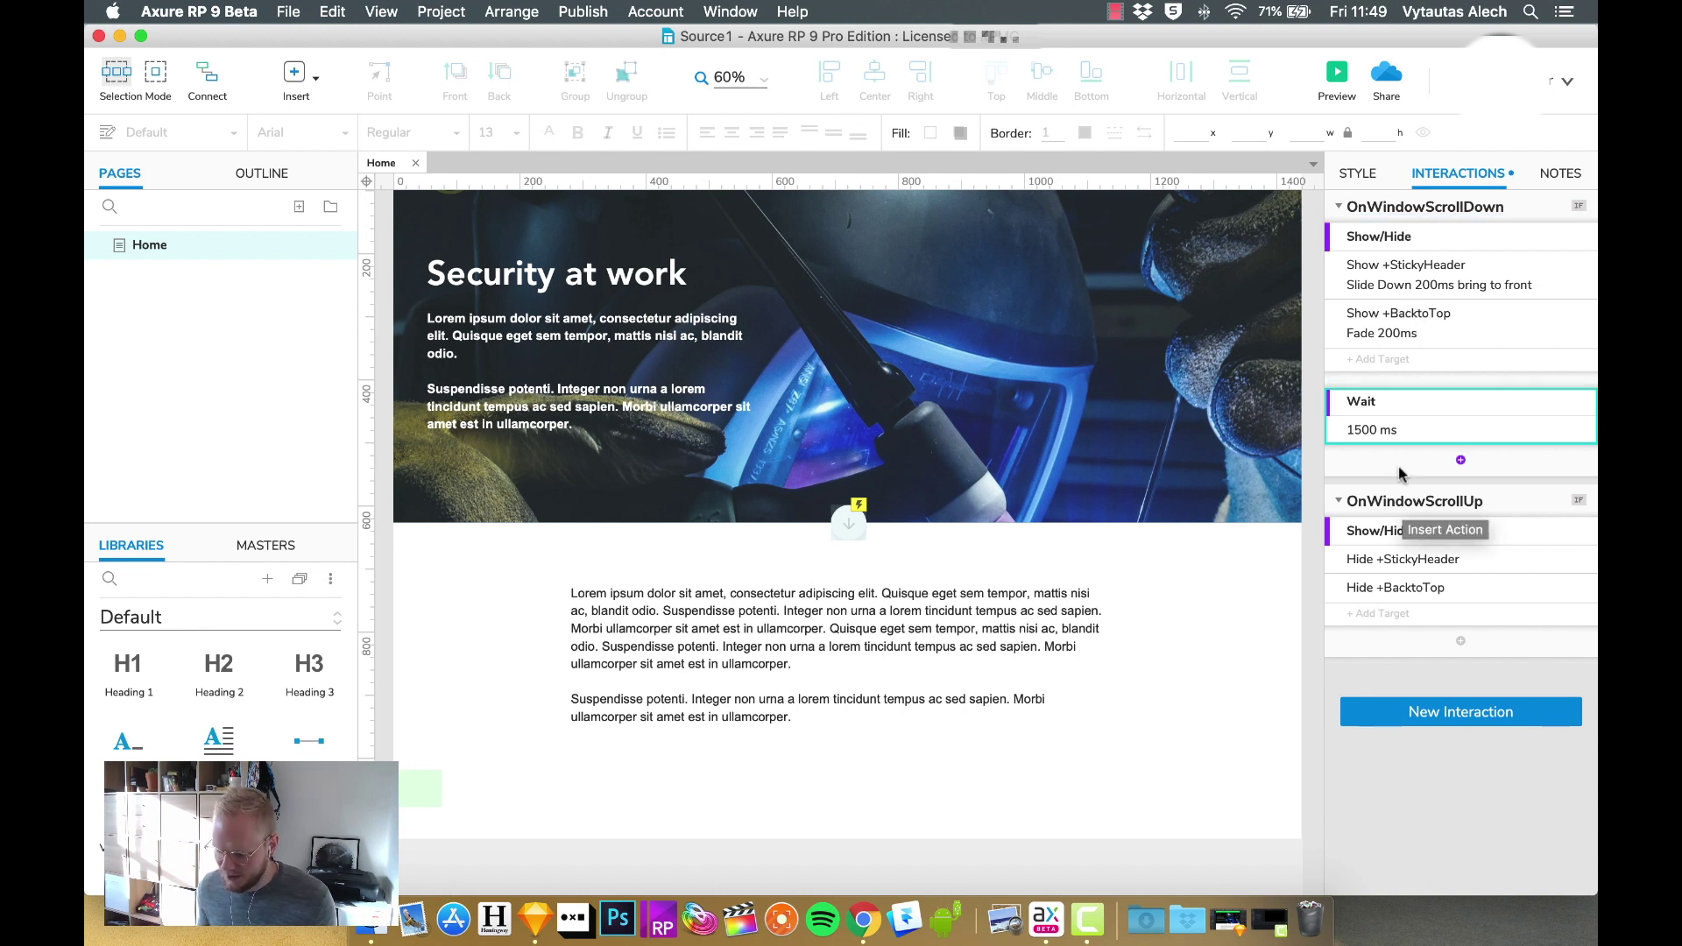
left_click(1447, 325)
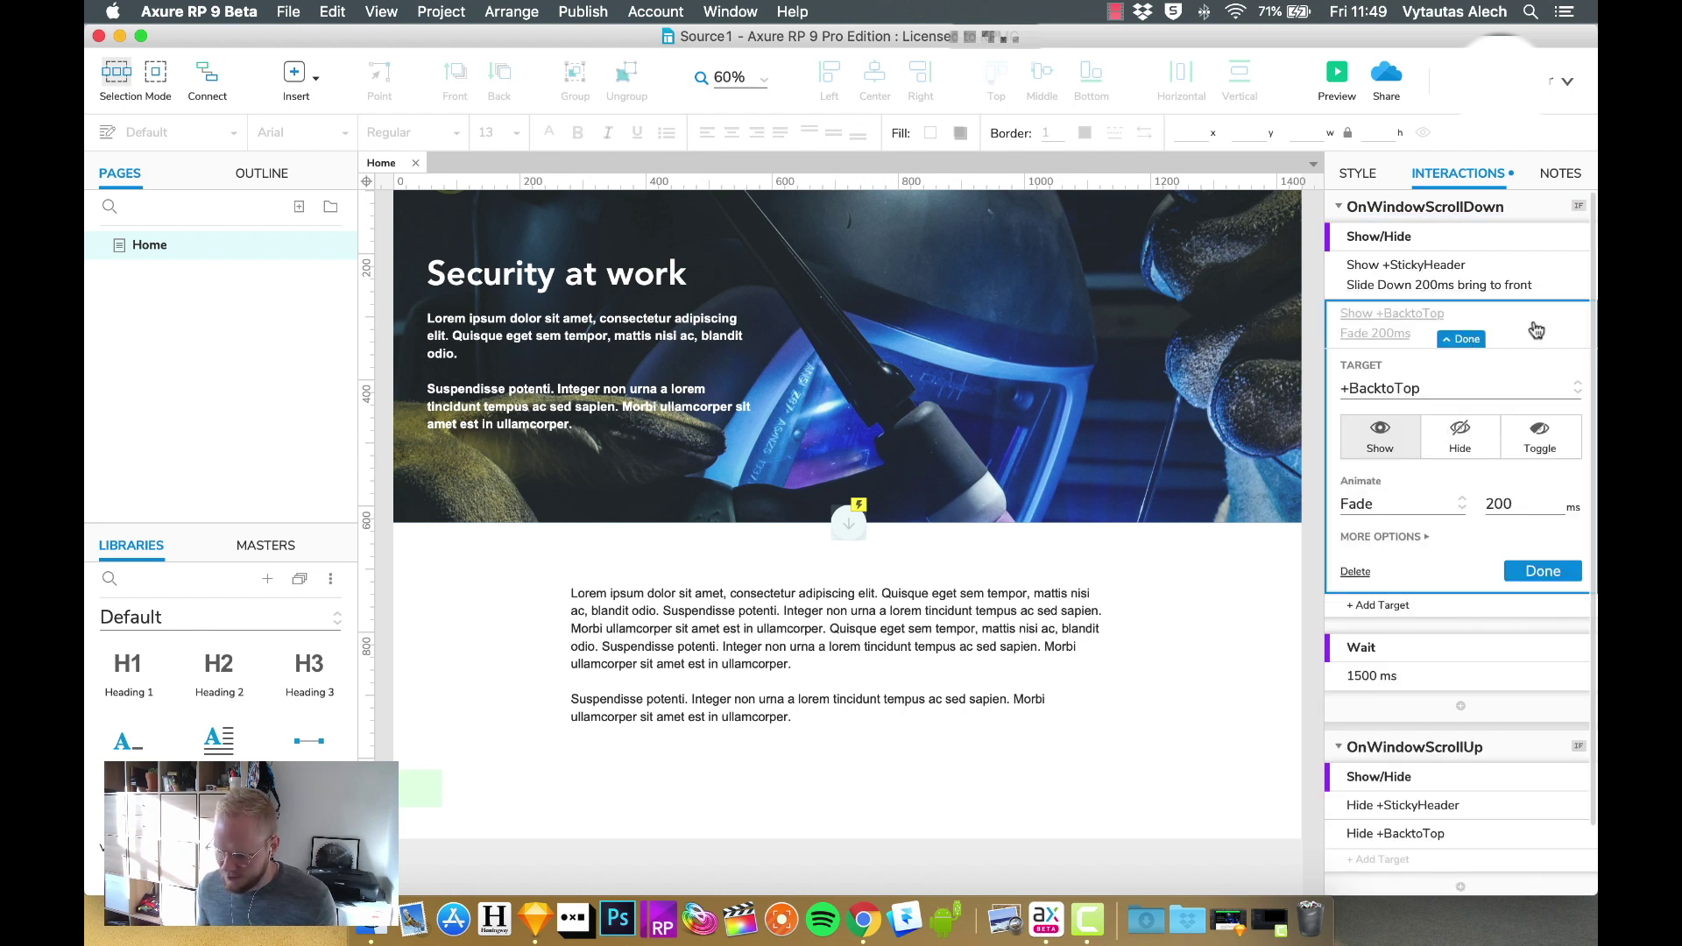
Step: Remove BacktoTop from the first Show/Hide action of OnWindowScrollDown
left_click(1534, 329)
left_click(1535, 328)
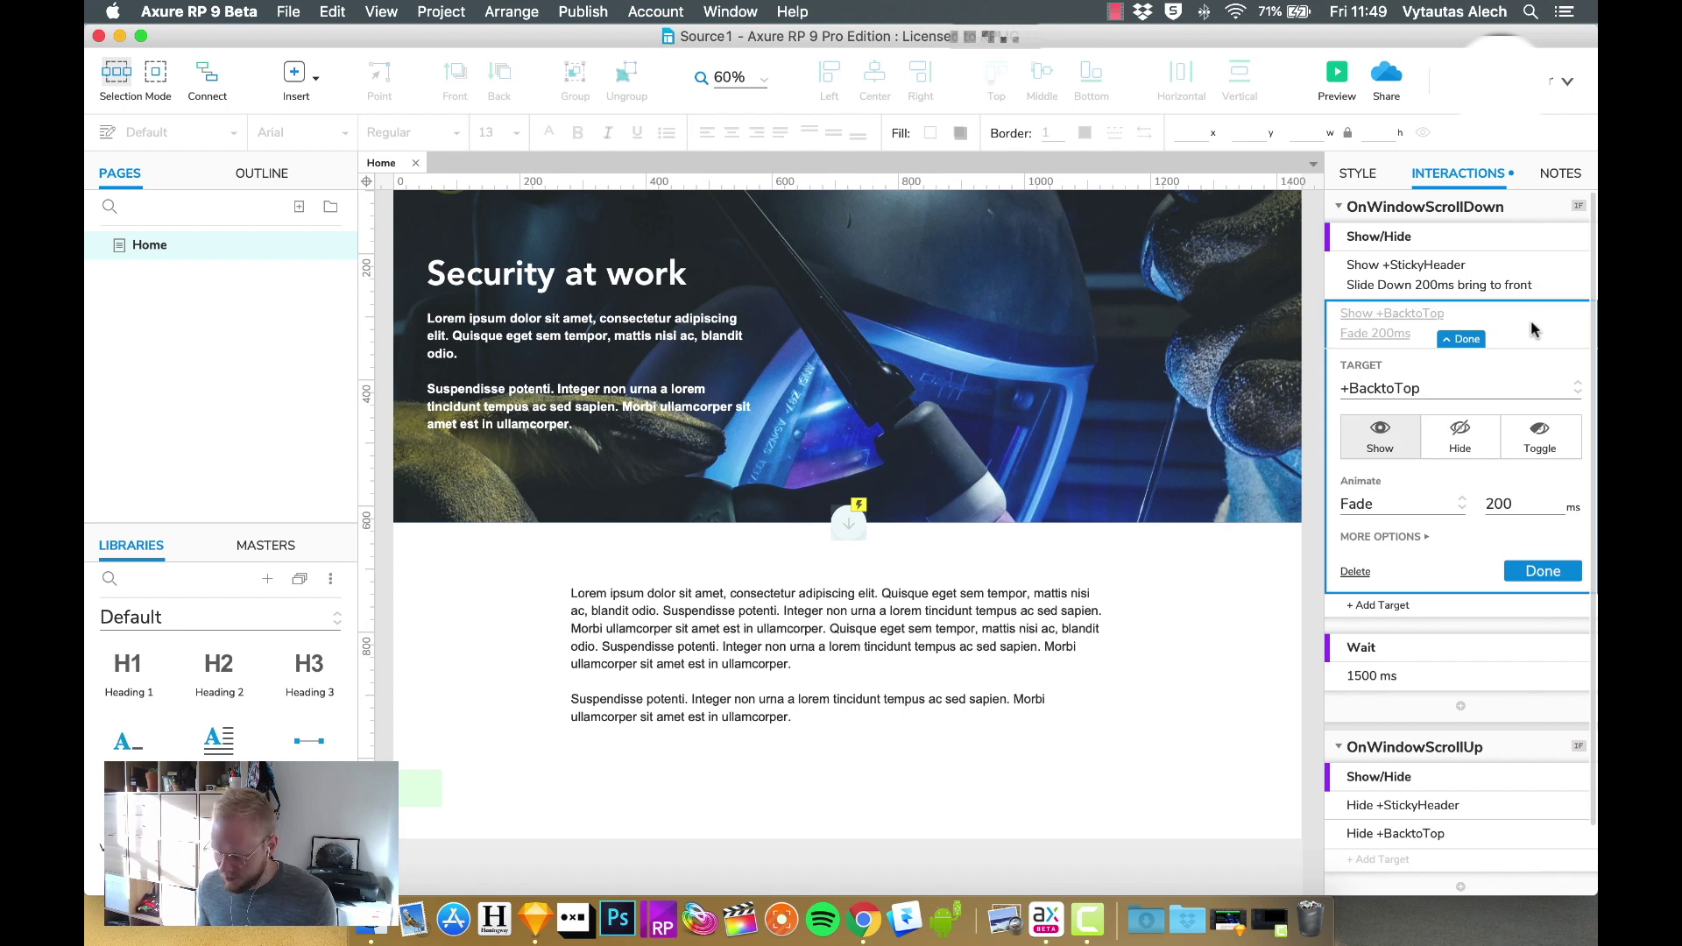
key("BackSpace")
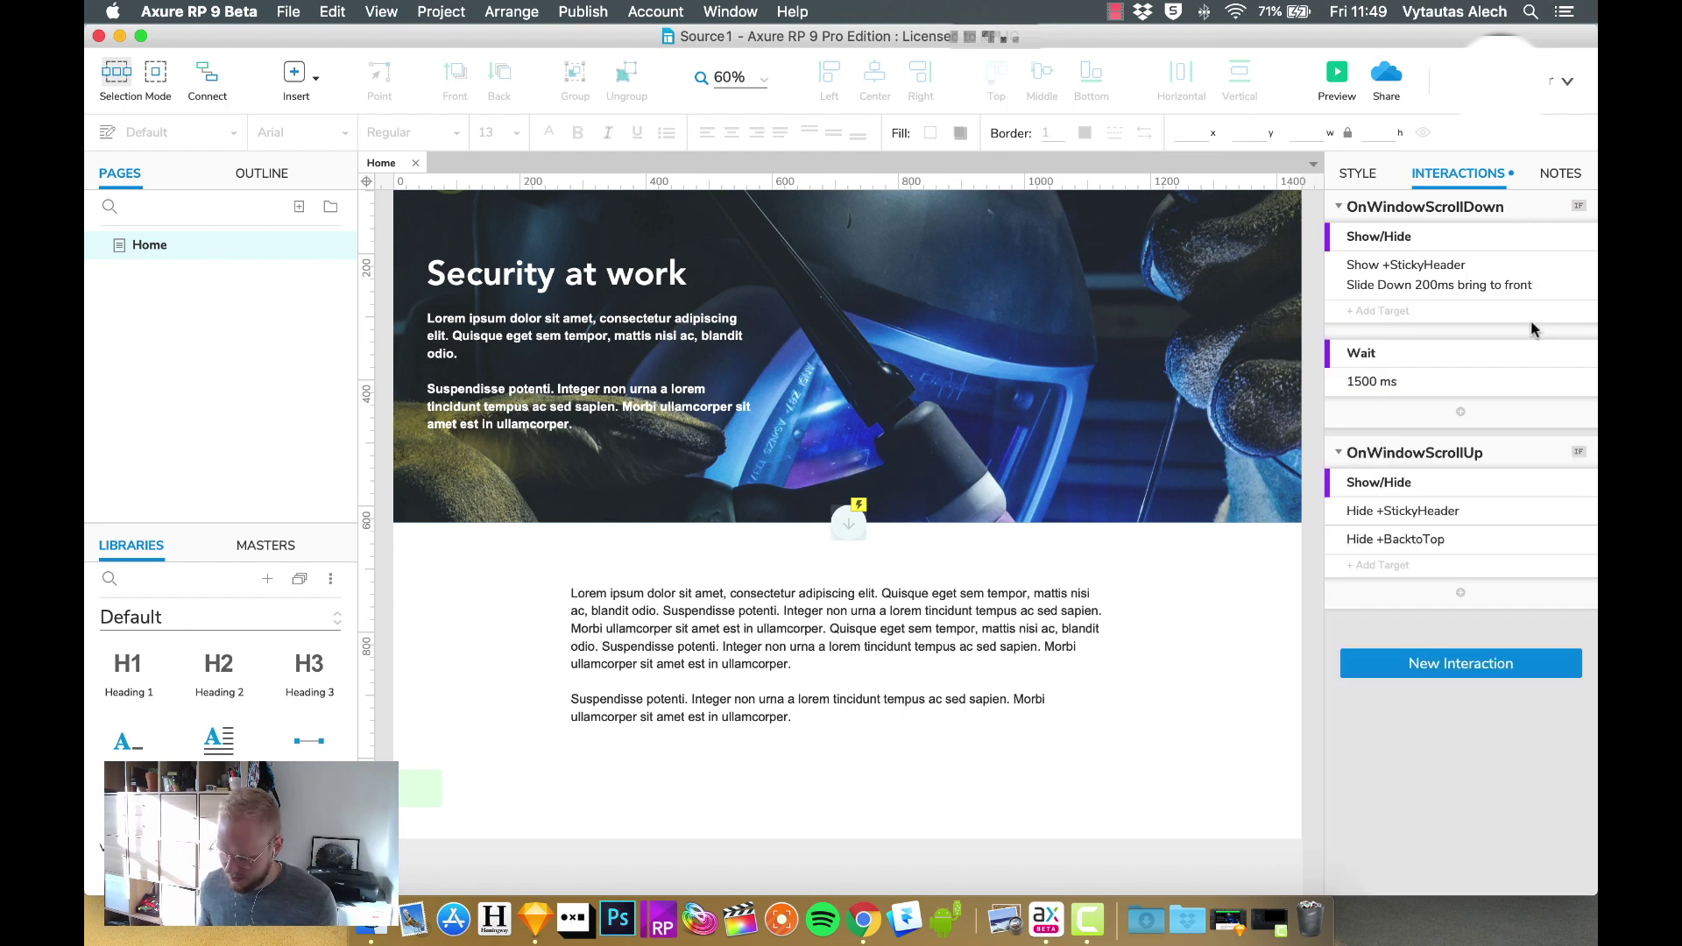
Step: Add a new Show/Hide action after the Wait that shows BacktoTop with a Fade
left_click(1494, 421)
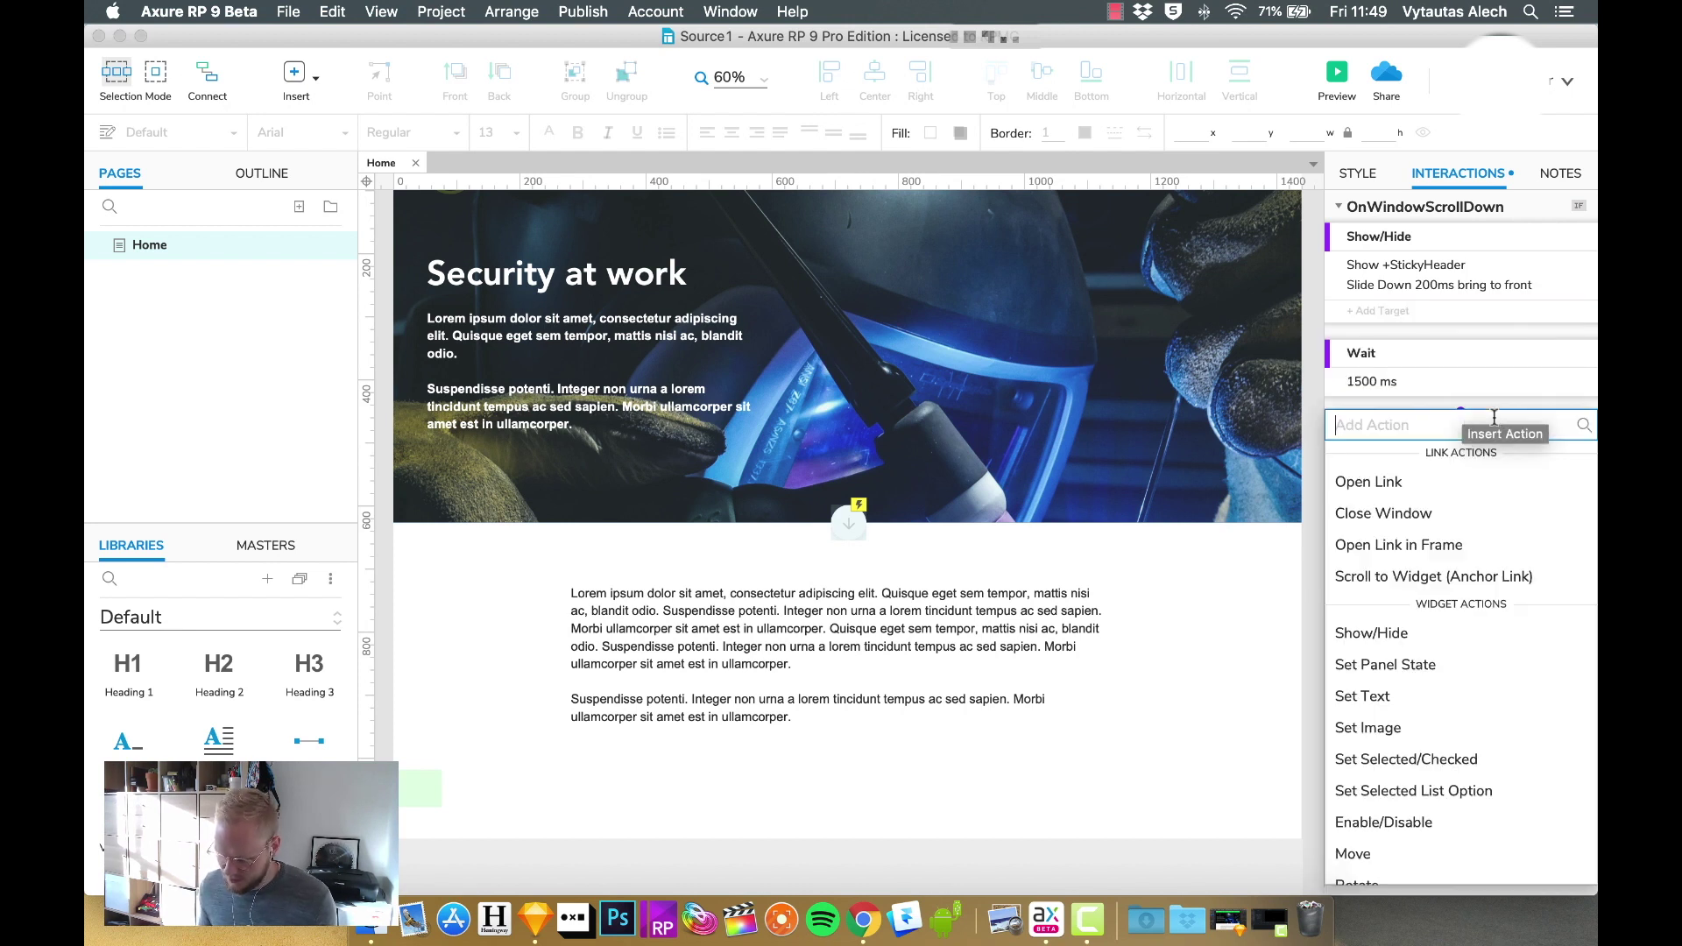
left_click(1405, 634)
left_click(1431, 545)
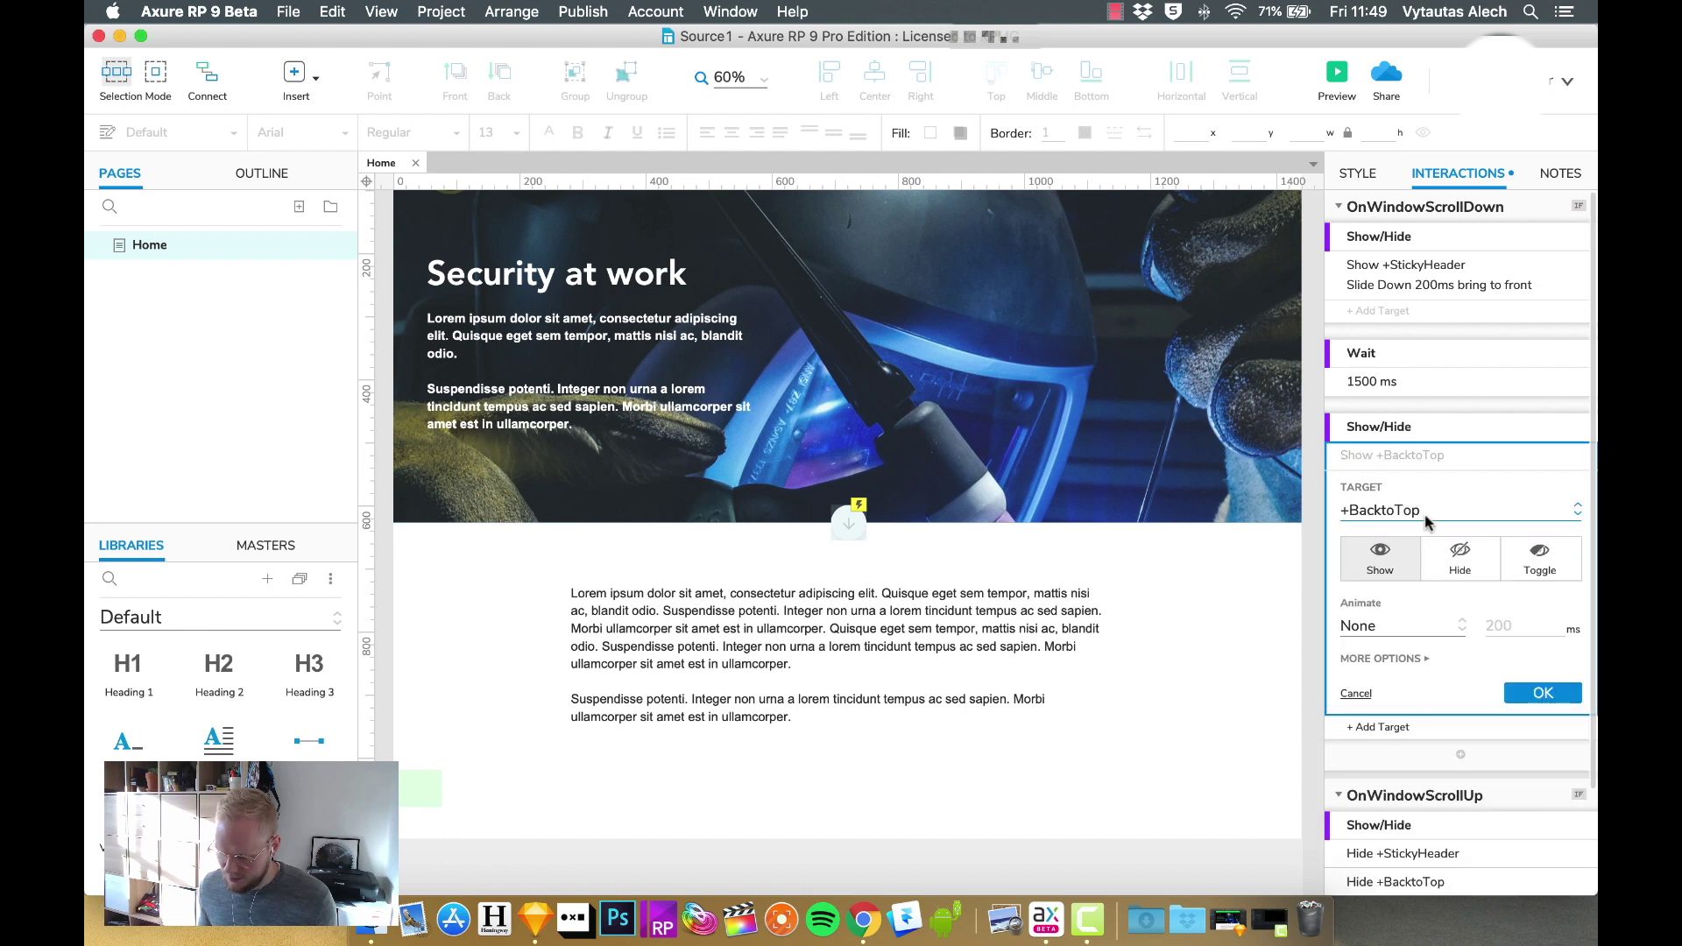
left_click(1402, 625)
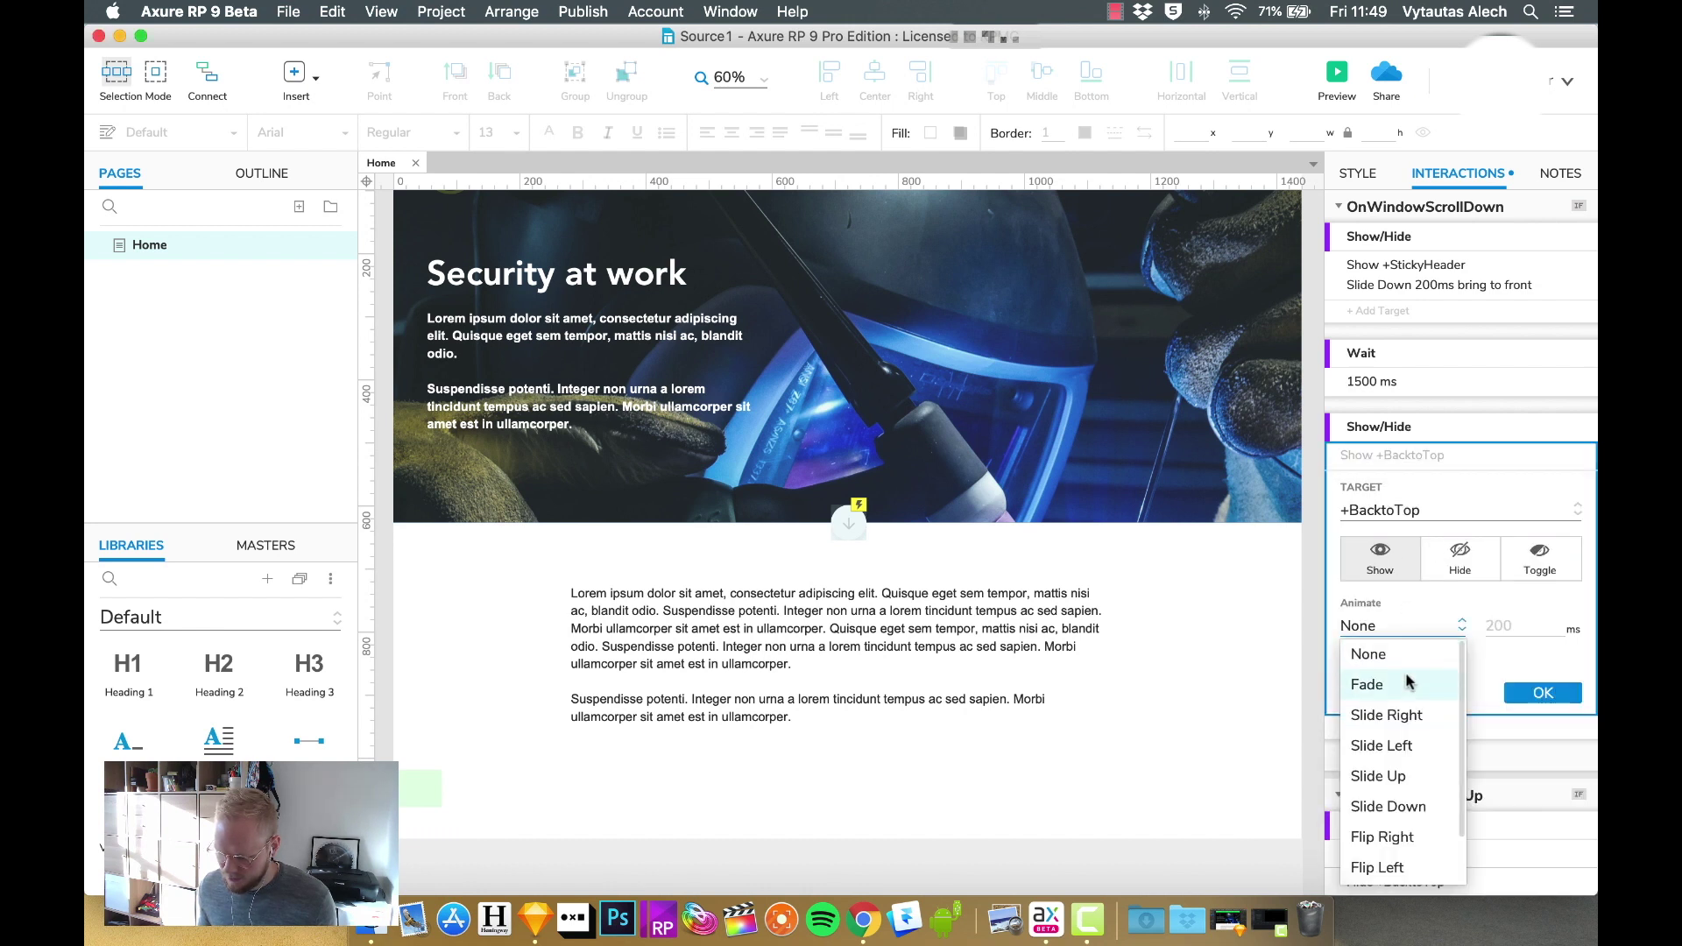
left_click(1393, 686)
left_click(1543, 691)
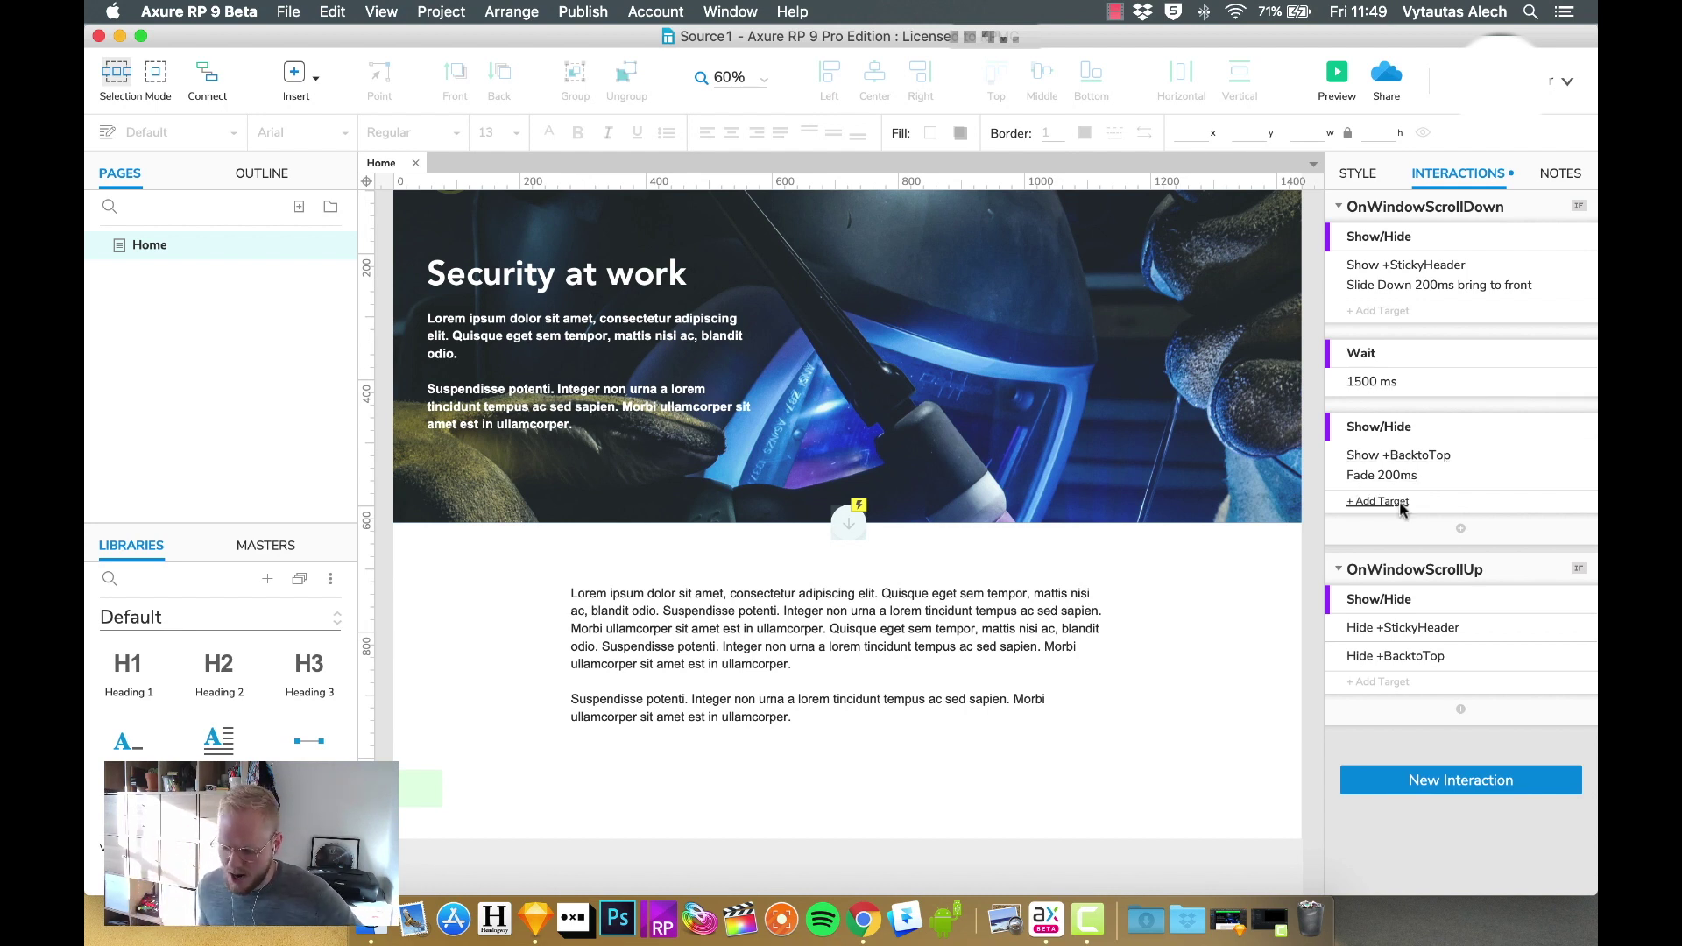
Step: Preview without the toolbar, scroll until Back to top fades in, use it, then close Chrome's tab
left_click(1337, 79)
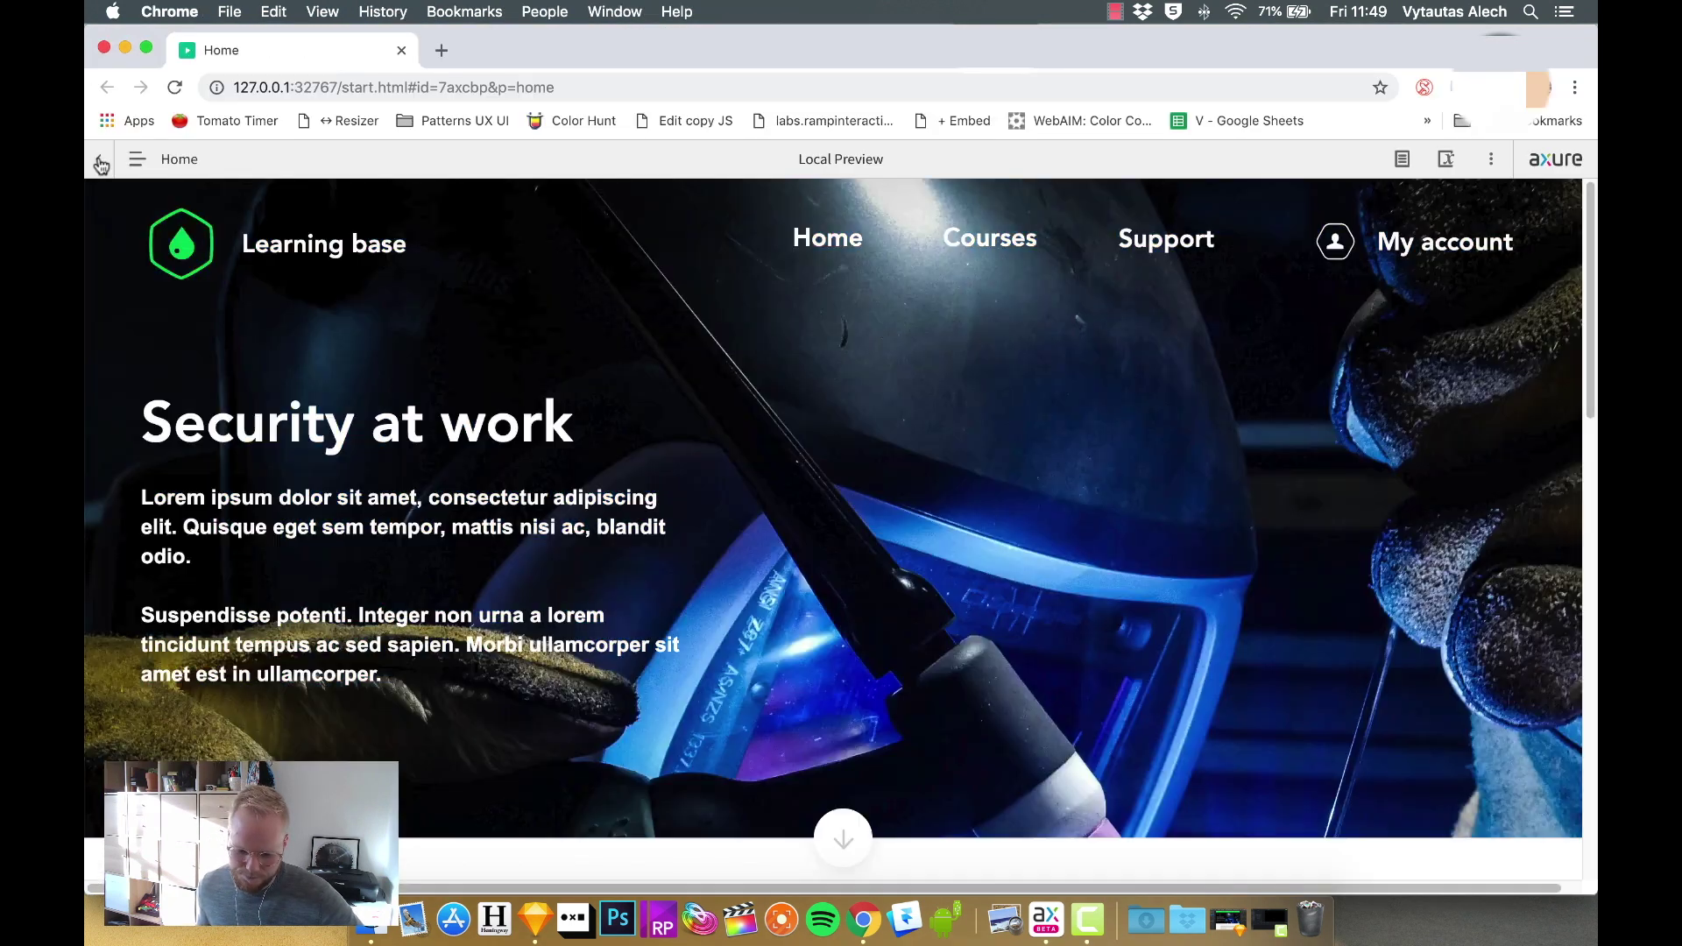
left_click(99, 158)
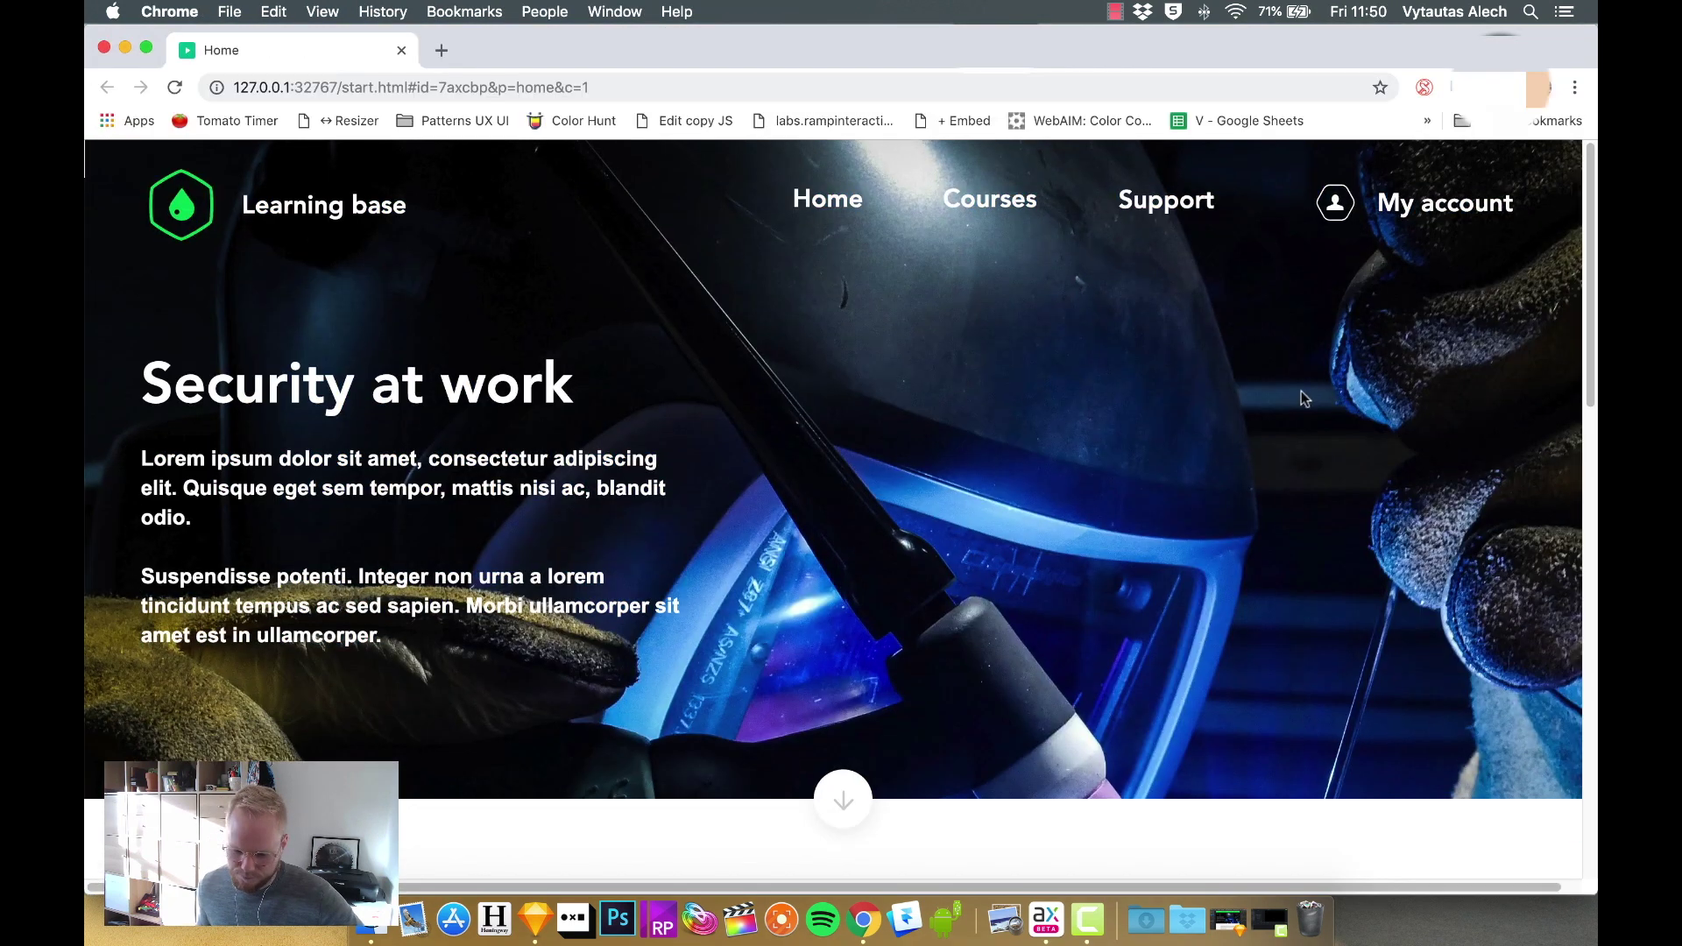
scroll(1211, 404, "down", 3)
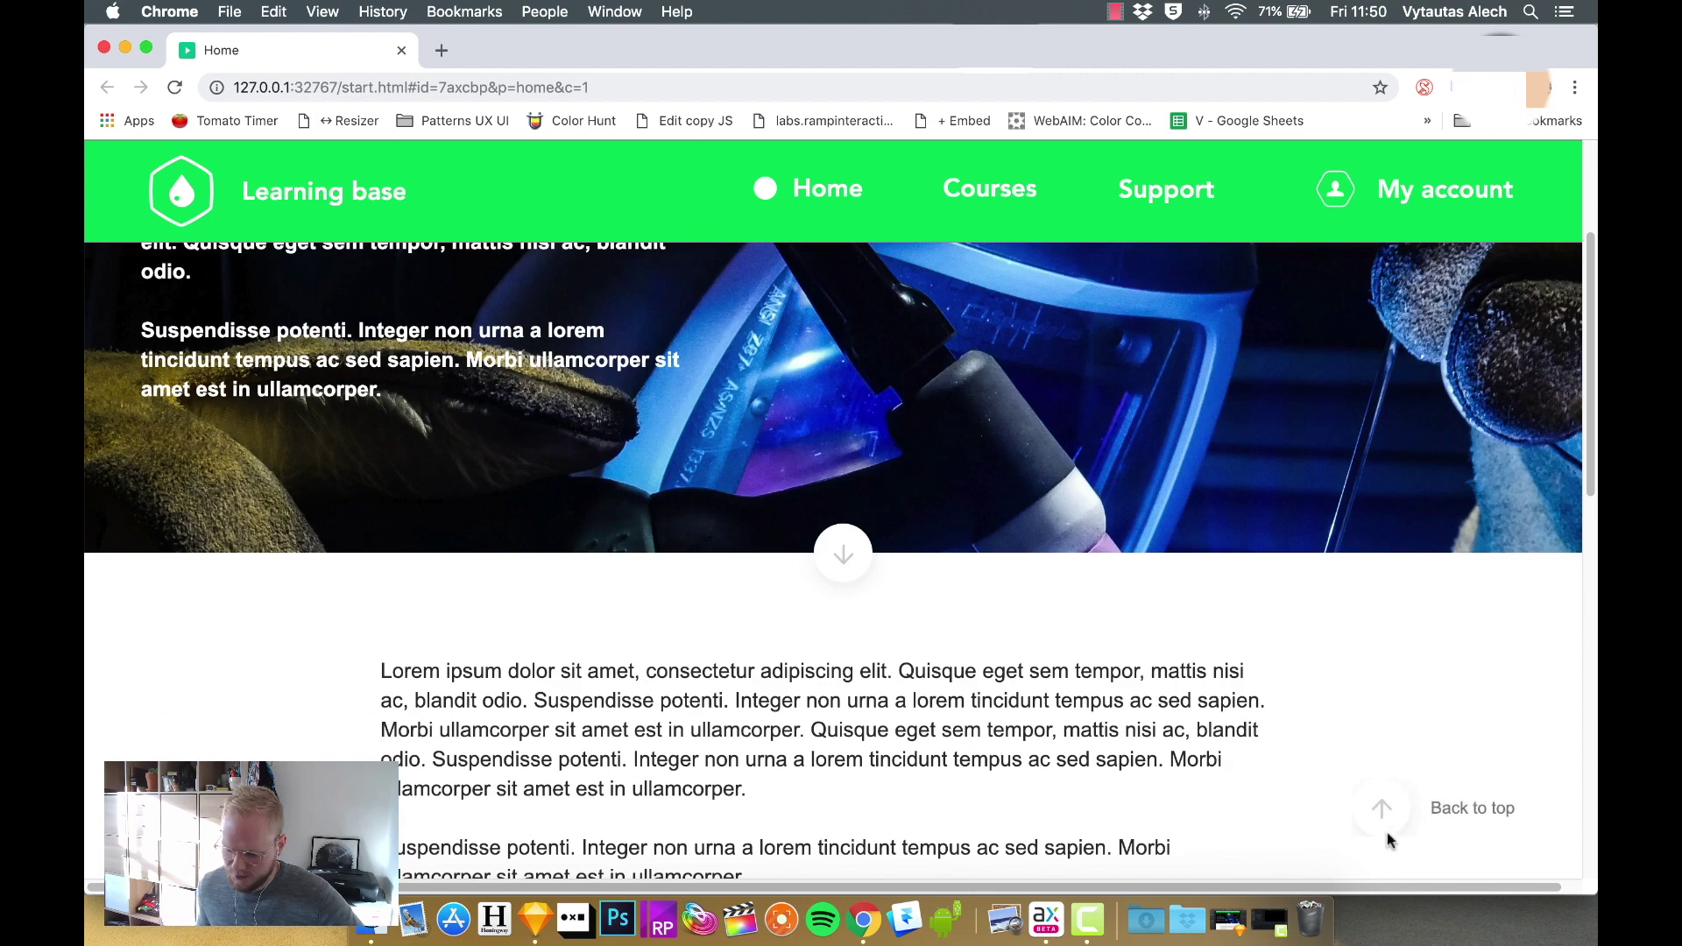
scroll(1177, 659, "up", 5)
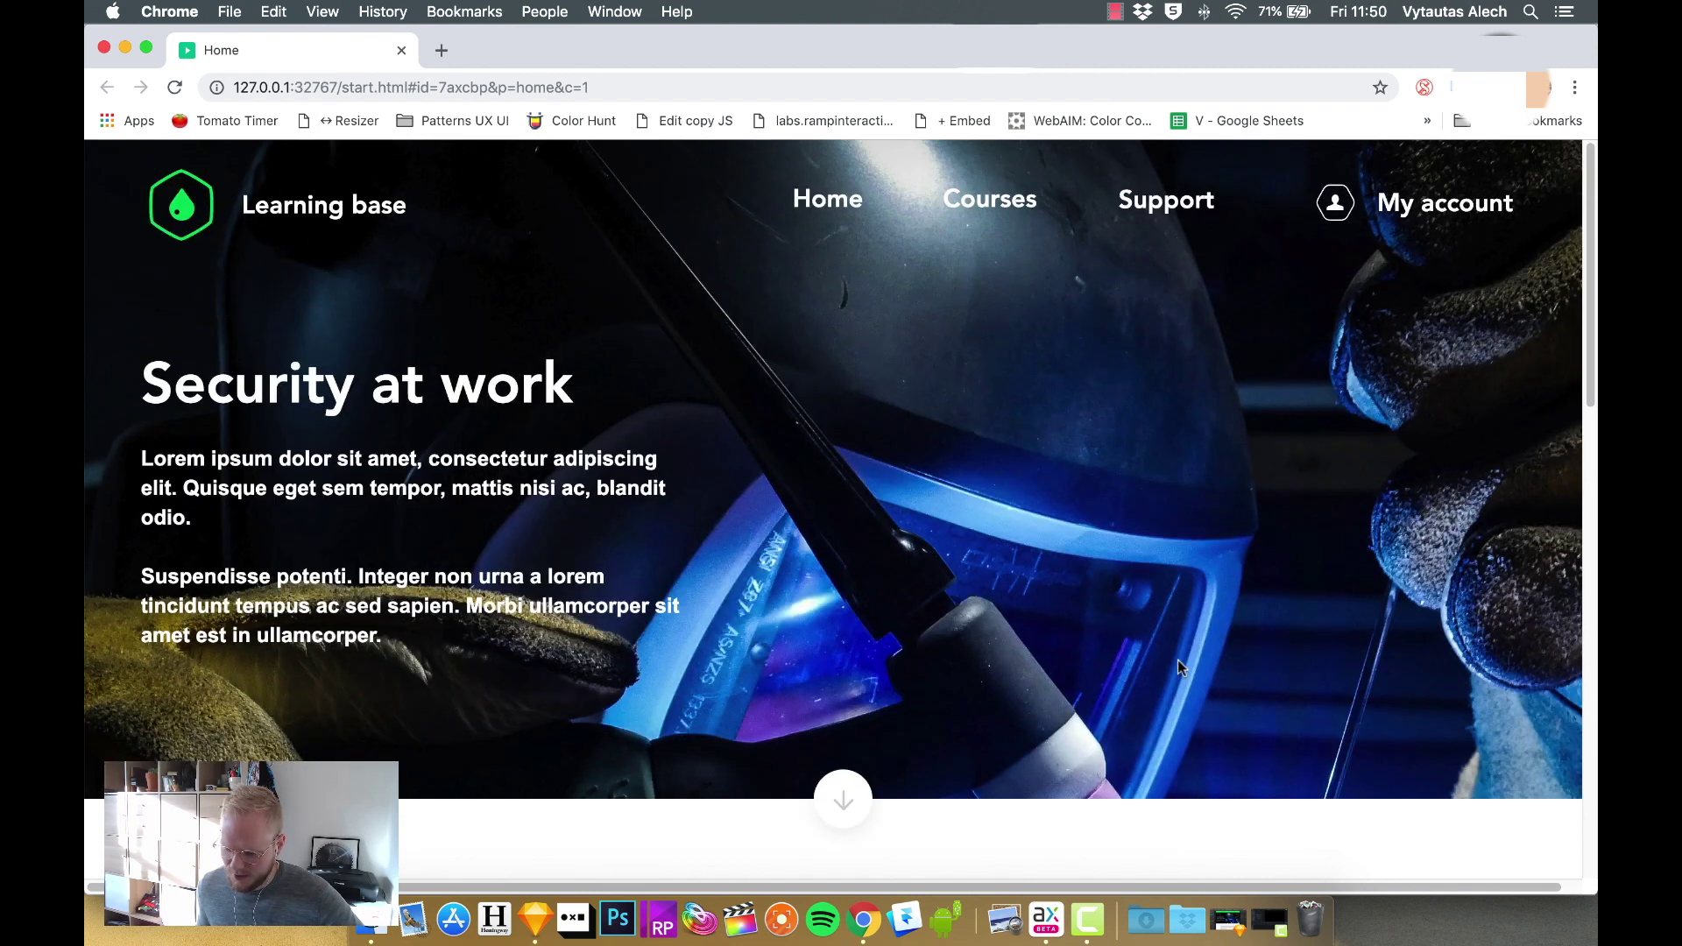
scroll(1211, 532, "down", 10)
scroll(1210, 533, "down", 3)
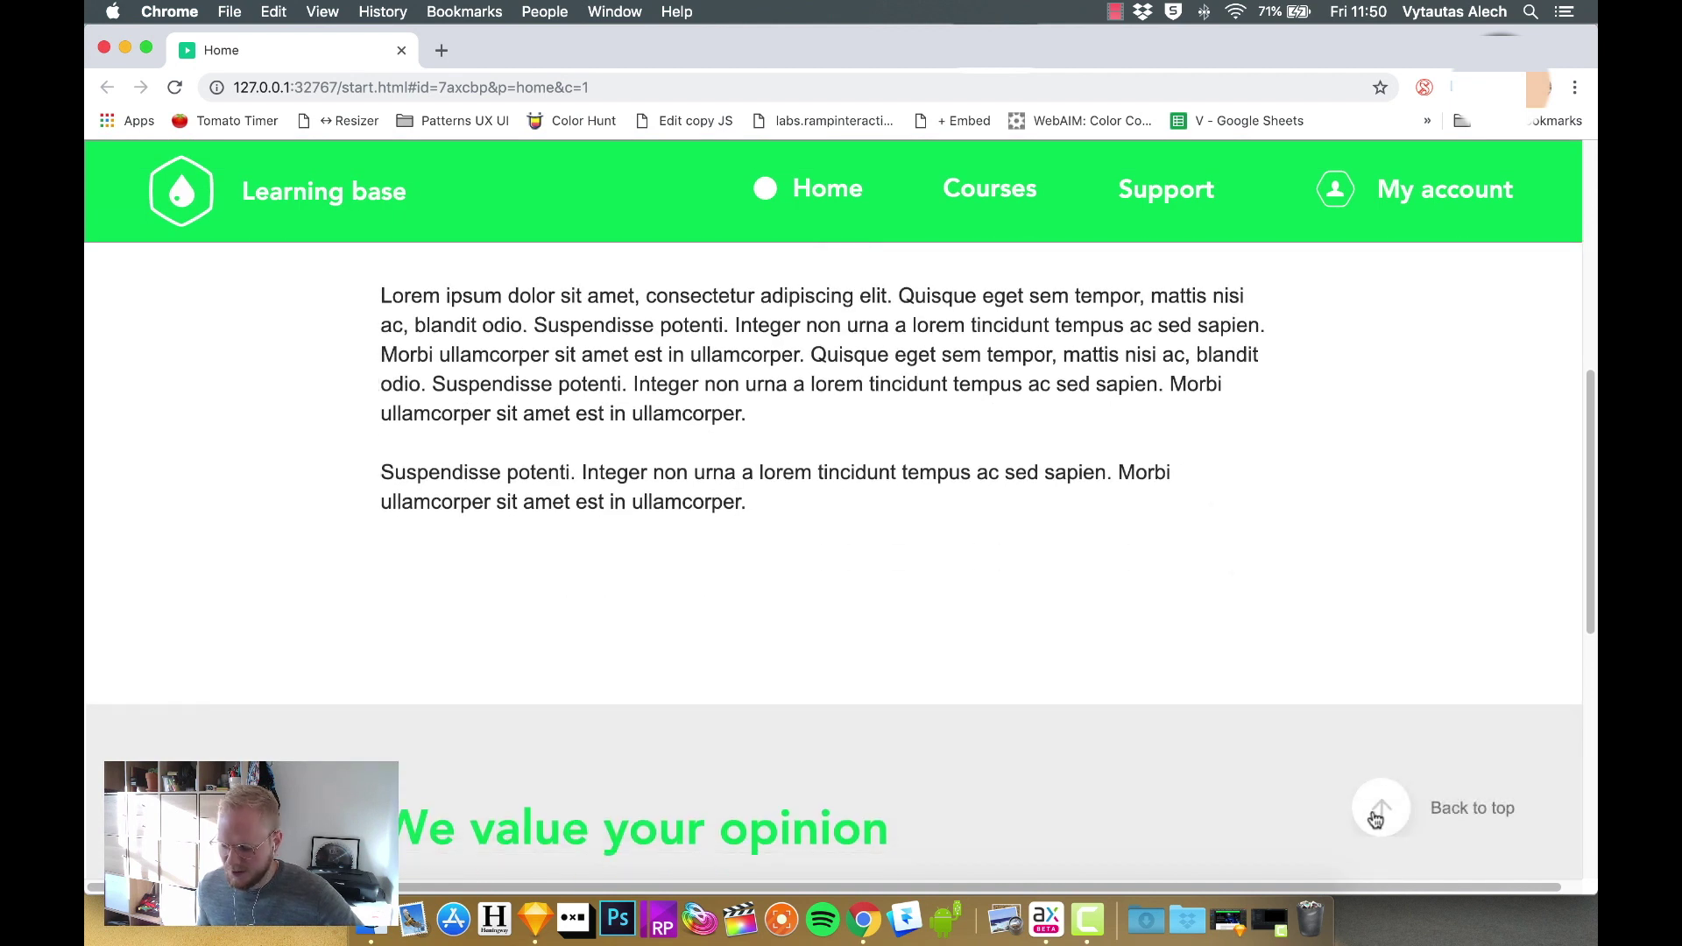
scroll(1376, 818, "down", 5)
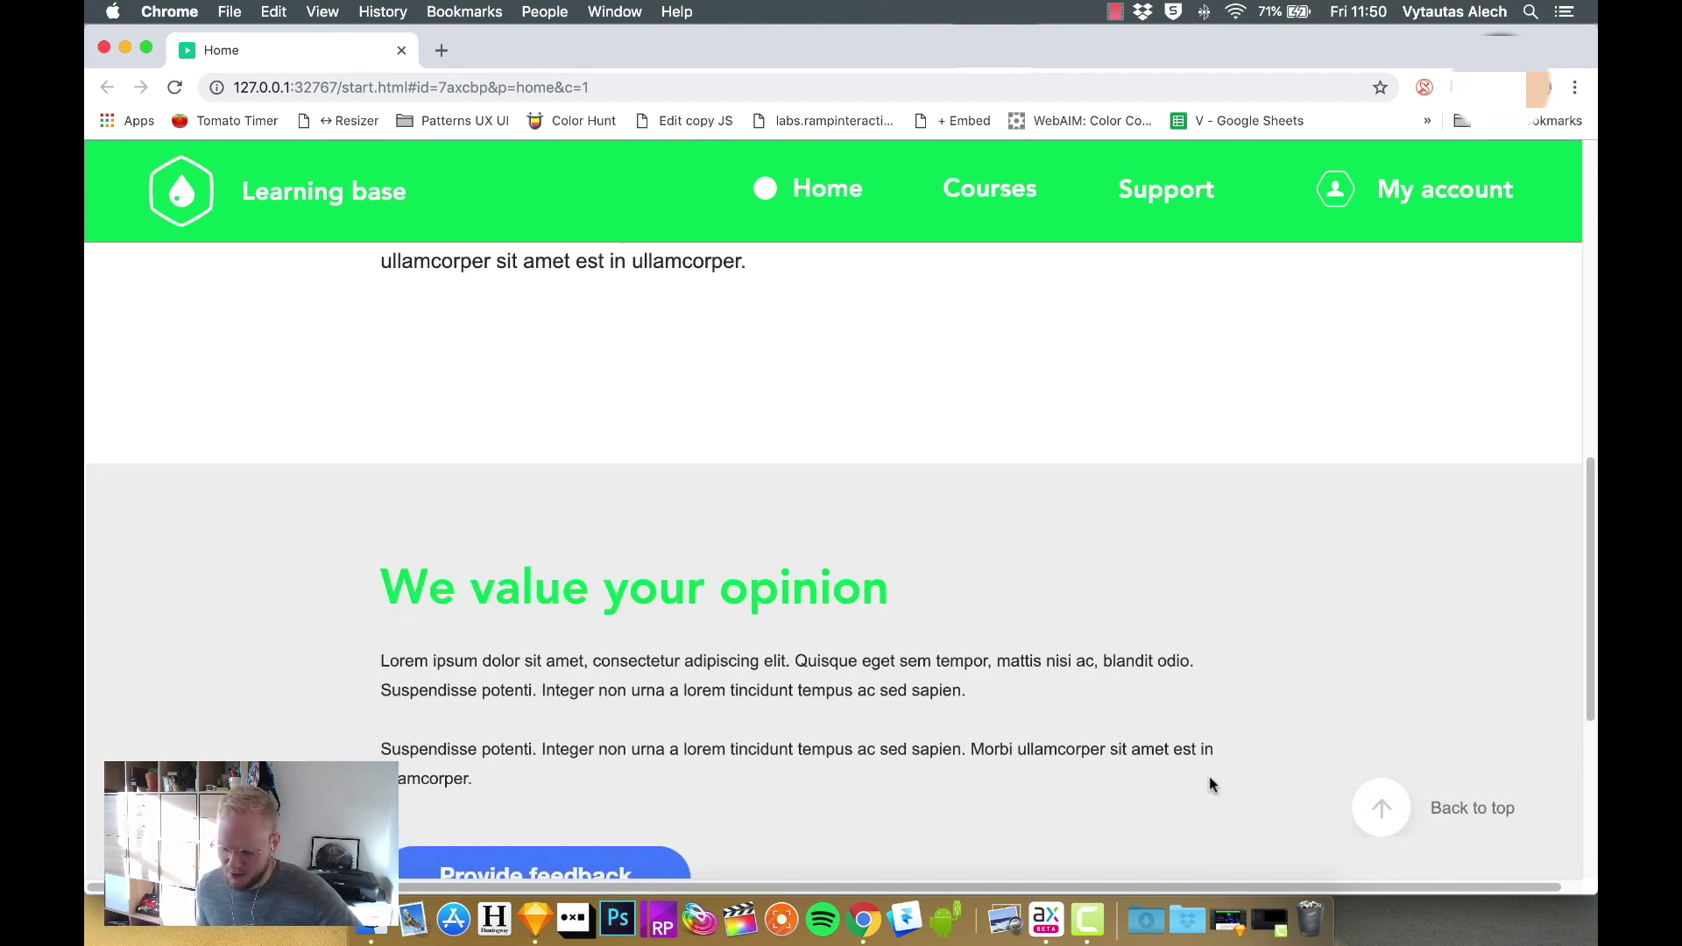
scroll(1314, 793, "down", 3)
left_click(1431, 812)
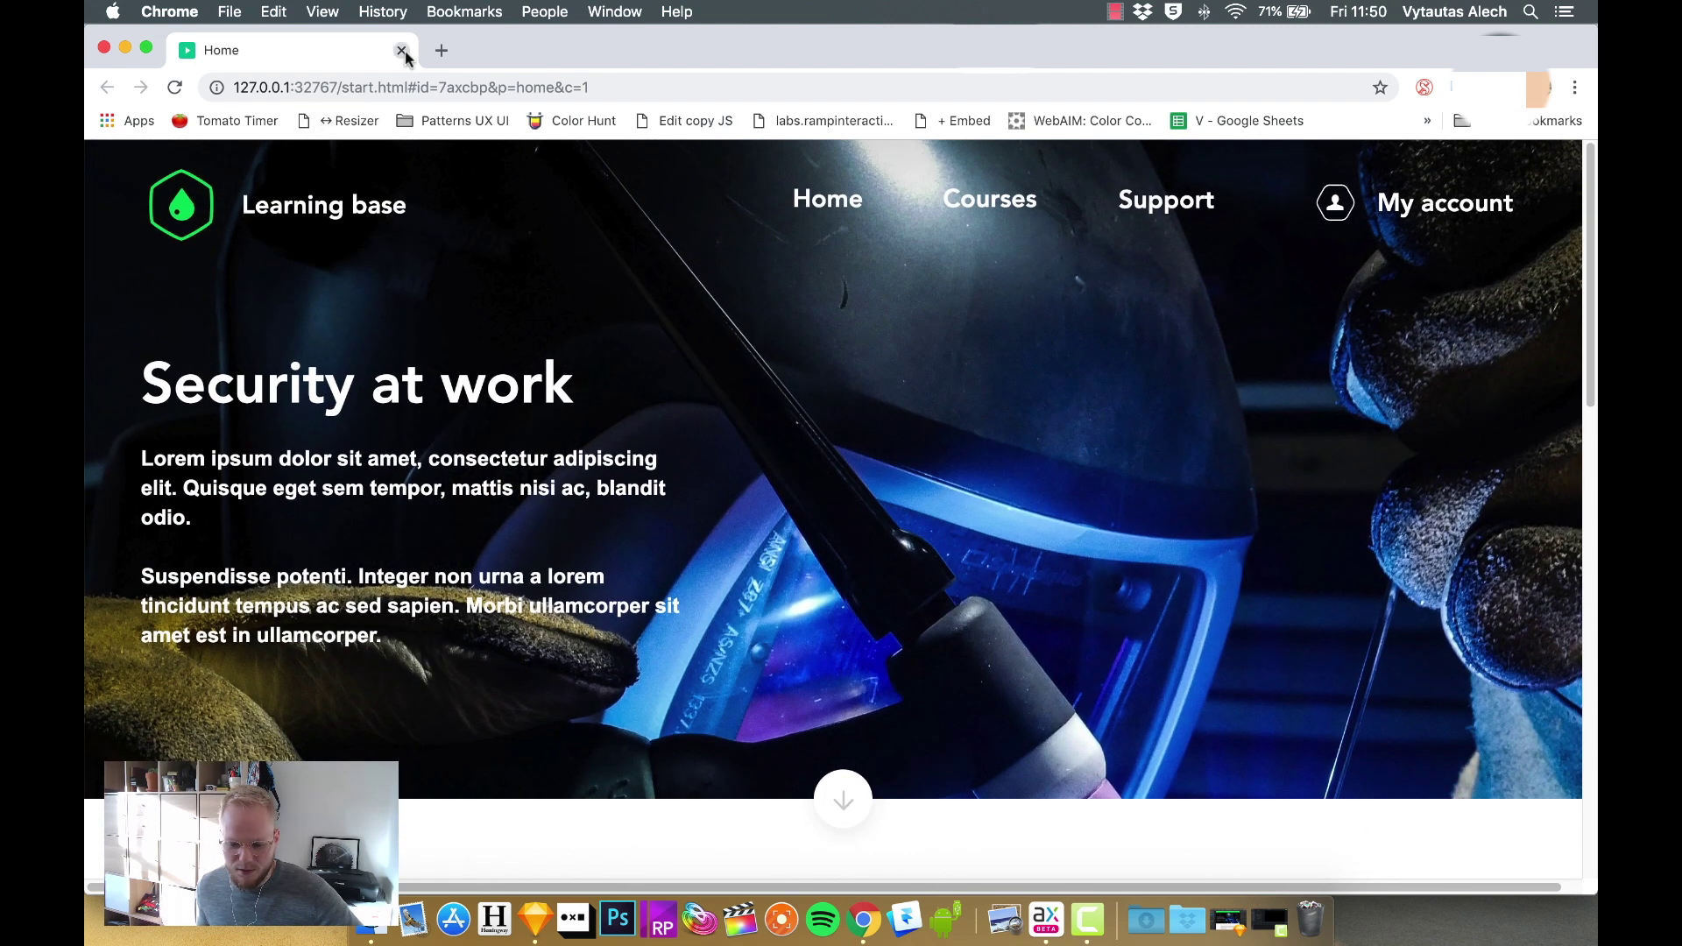
left_click(402, 50)
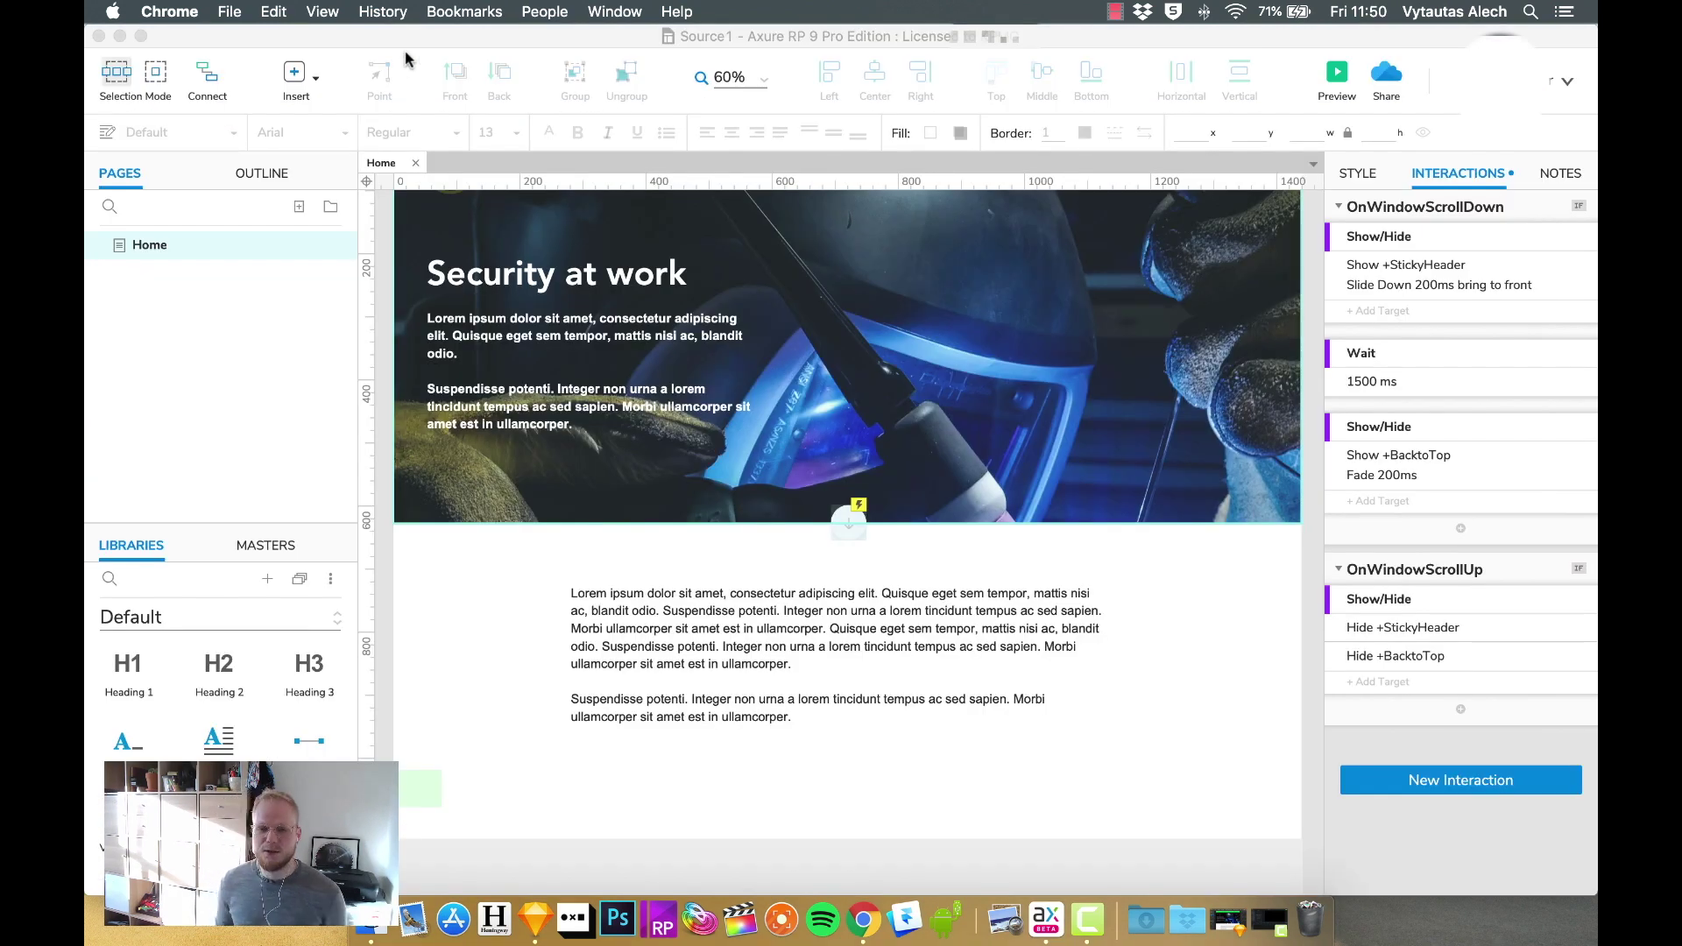